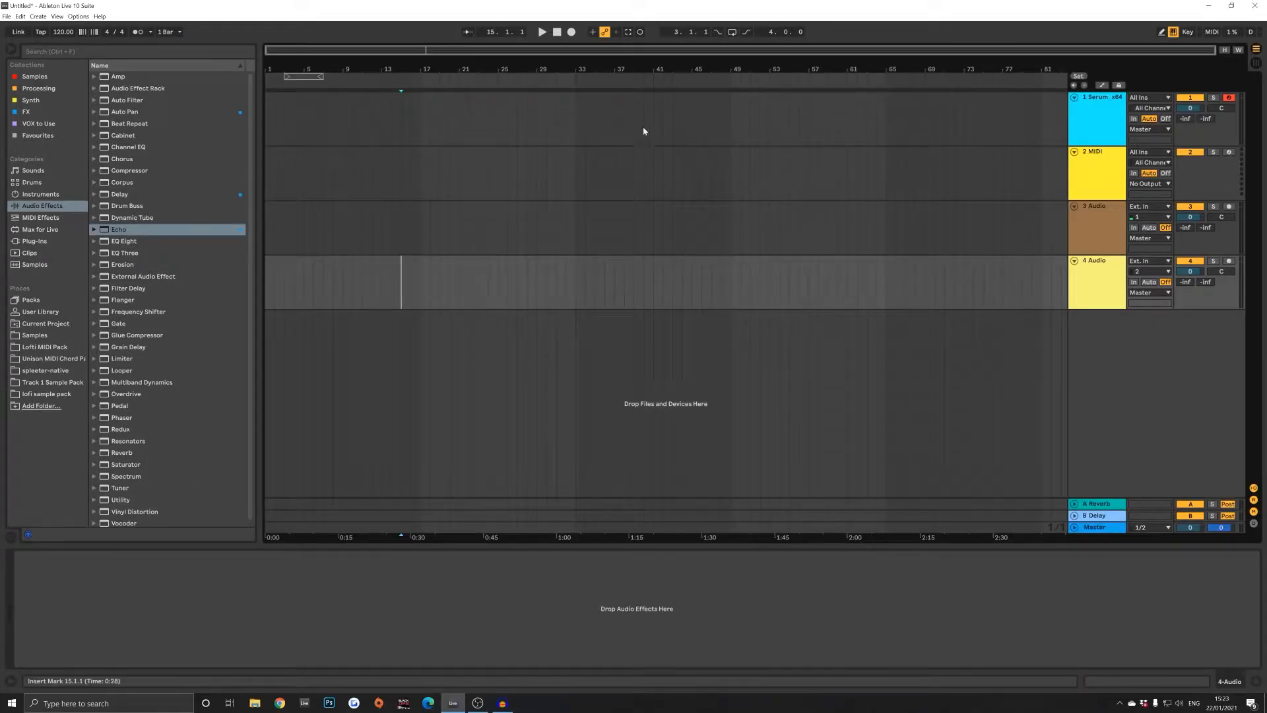
Step: Inspect the Serum oscillator settings on the first track and close the plug-in window
{"action": "left_click", "coordinate": [1095, 118]}
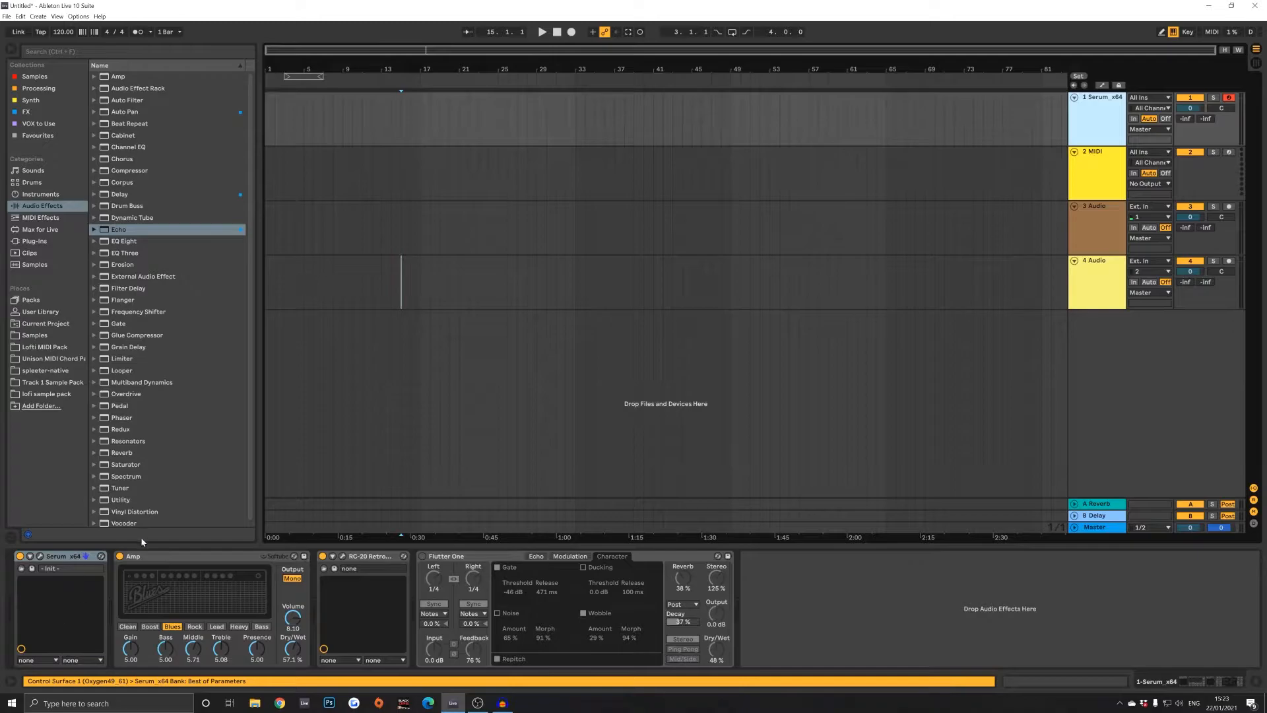
{"action": "left_click", "coordinate": [56, 556]}
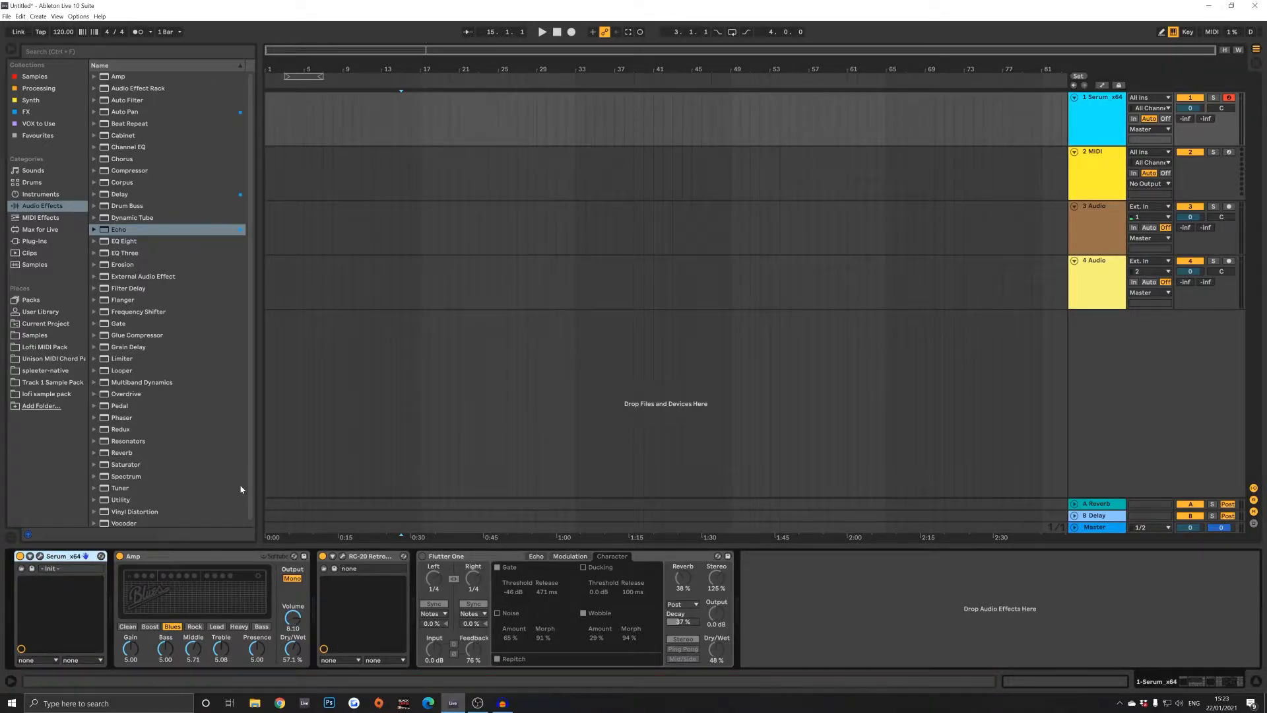
{"action": "left_click", "coordinate": [87, 557]}
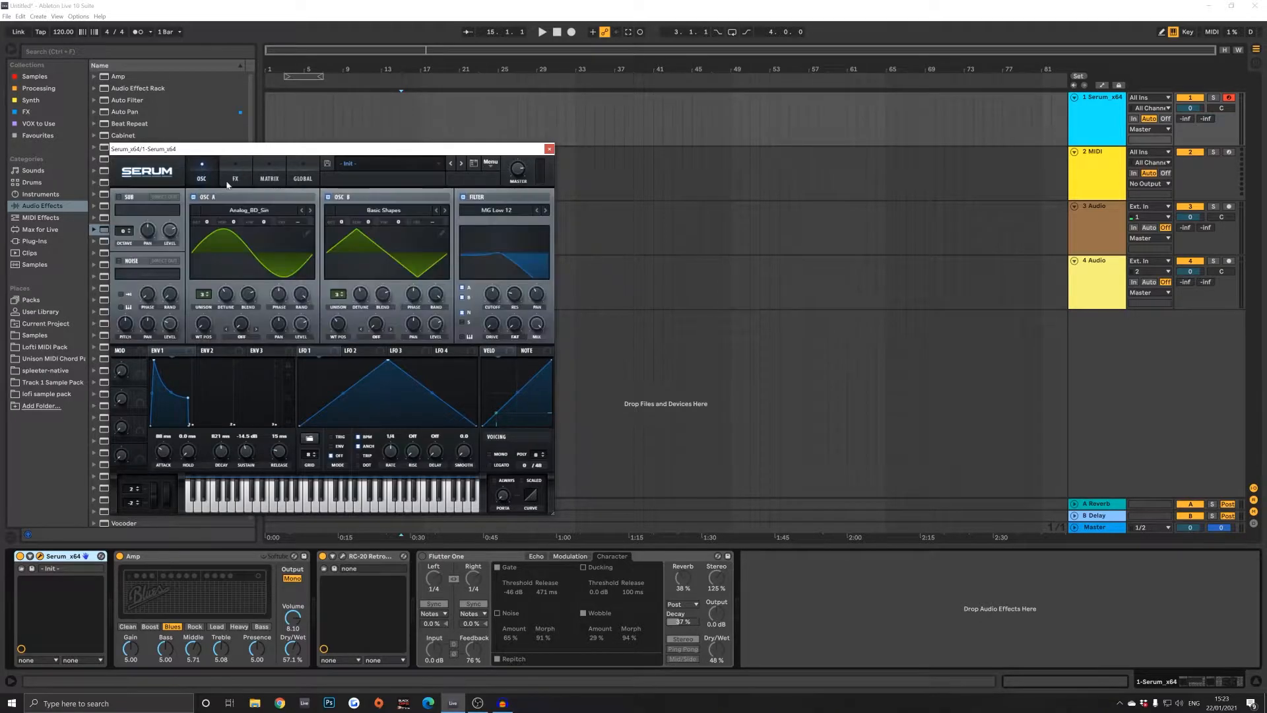
{"action": "left_click", "coordinate": [549, 149]}
Step: Inspect the effects following Serum: Amp, the RC-20 Retro Color plug-in, and the Flutter One echo
{"action": "left_click", "coordinate": [192, 557]}
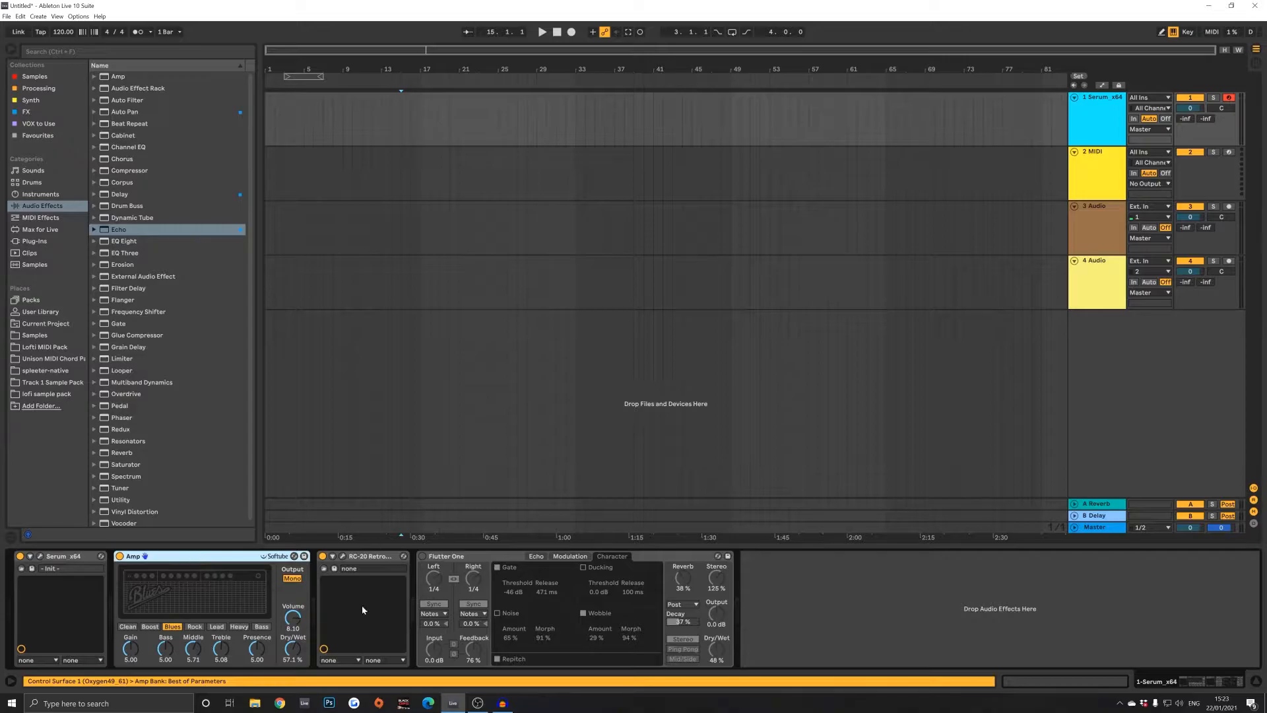
{"action": "left_click", "coordinate": [360, 558]}
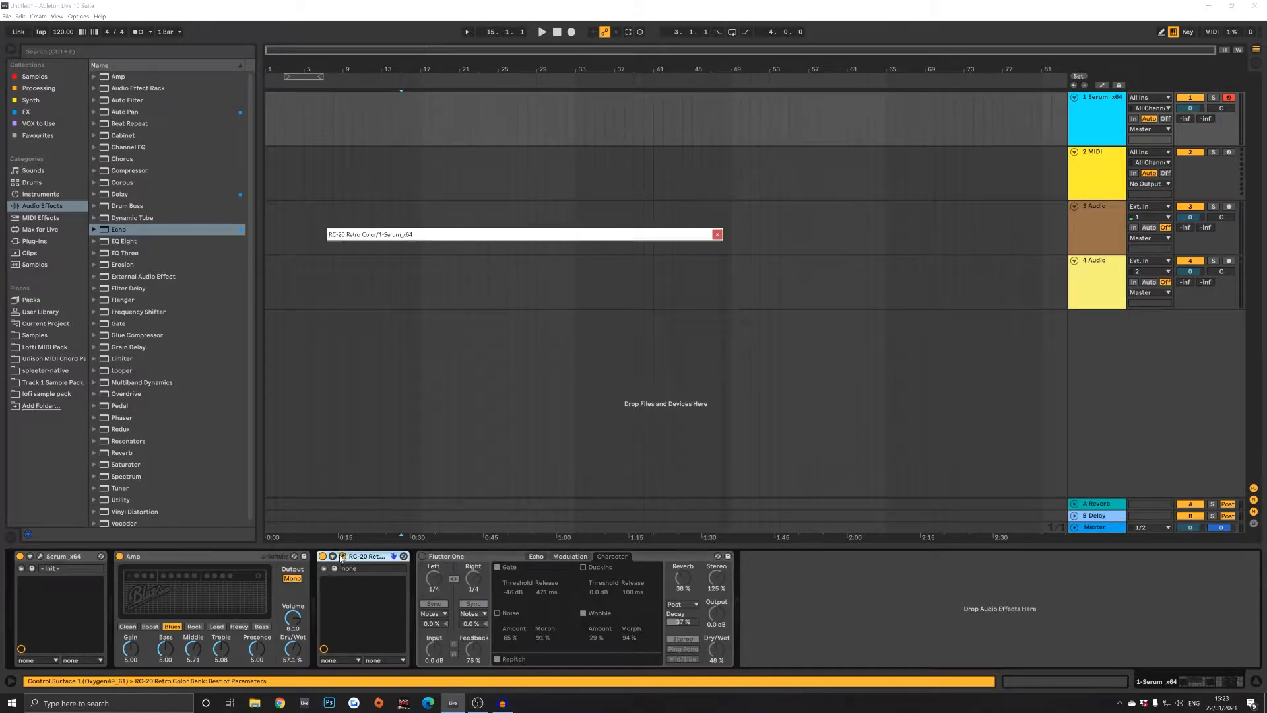
{"action": "left_click", "coordinate": [343, 557]}
{"action": "left_click_drag", "start_coordinate": [436, 231], "coordinate": [213, 175]}
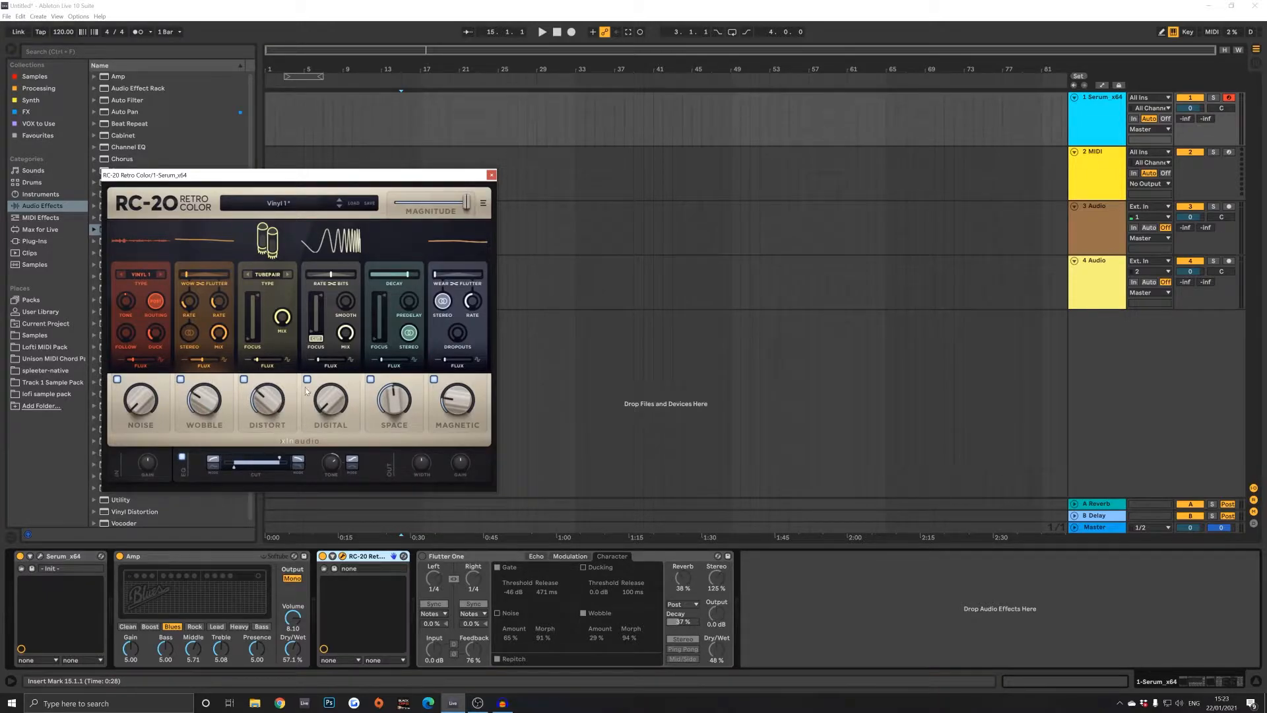
{"action": "left_click", "coordinate": [492, 176]}
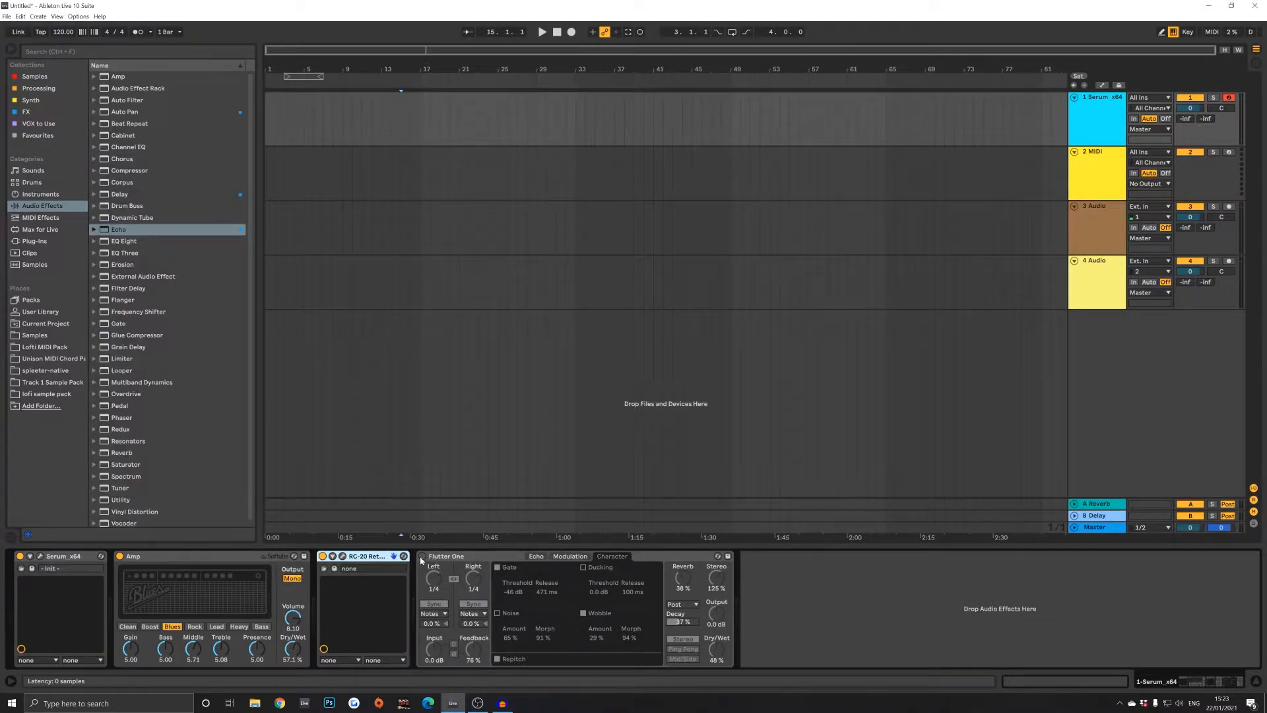
{"action": "left_click", "coordinate": [464, 559]}
Step: Enlarge the arrangement overview and turn off the computer MIDI keyboard
{"action": "left_click", "coordinate": [1102, 131]}
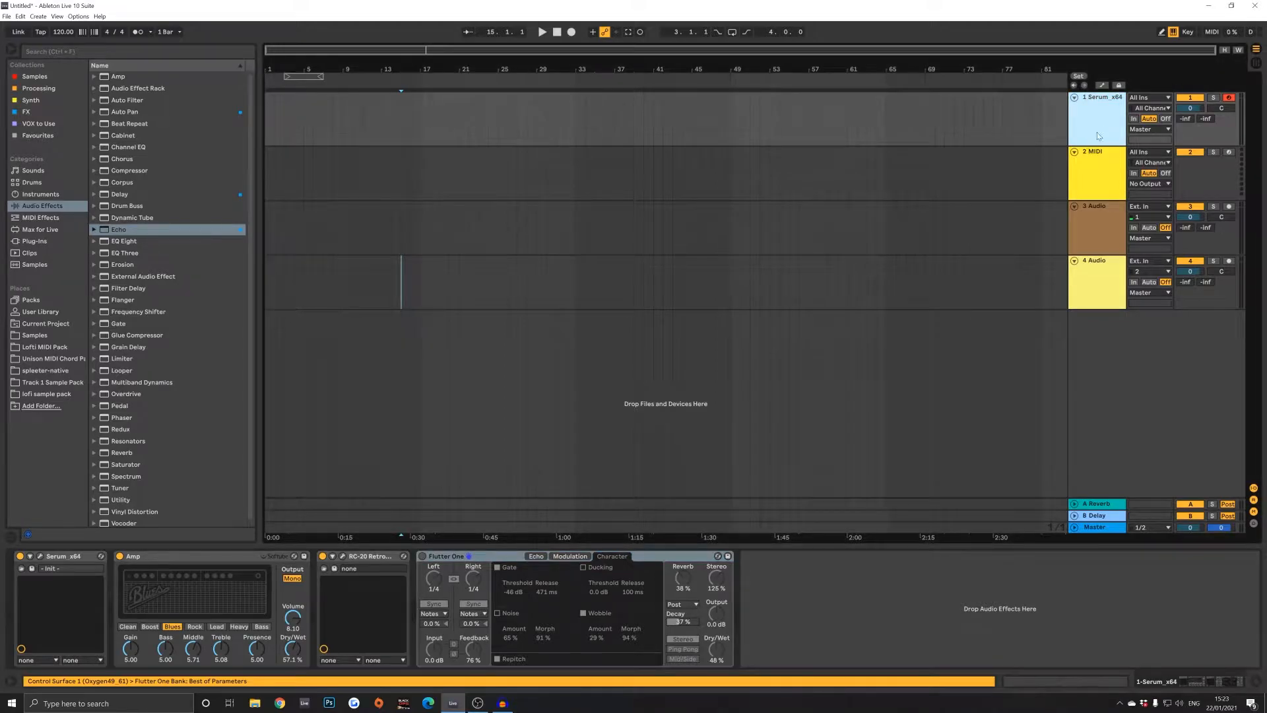
{"action": "left_click", "coordinate": [1106, 170]}
{"action": "key", "text": "a"}
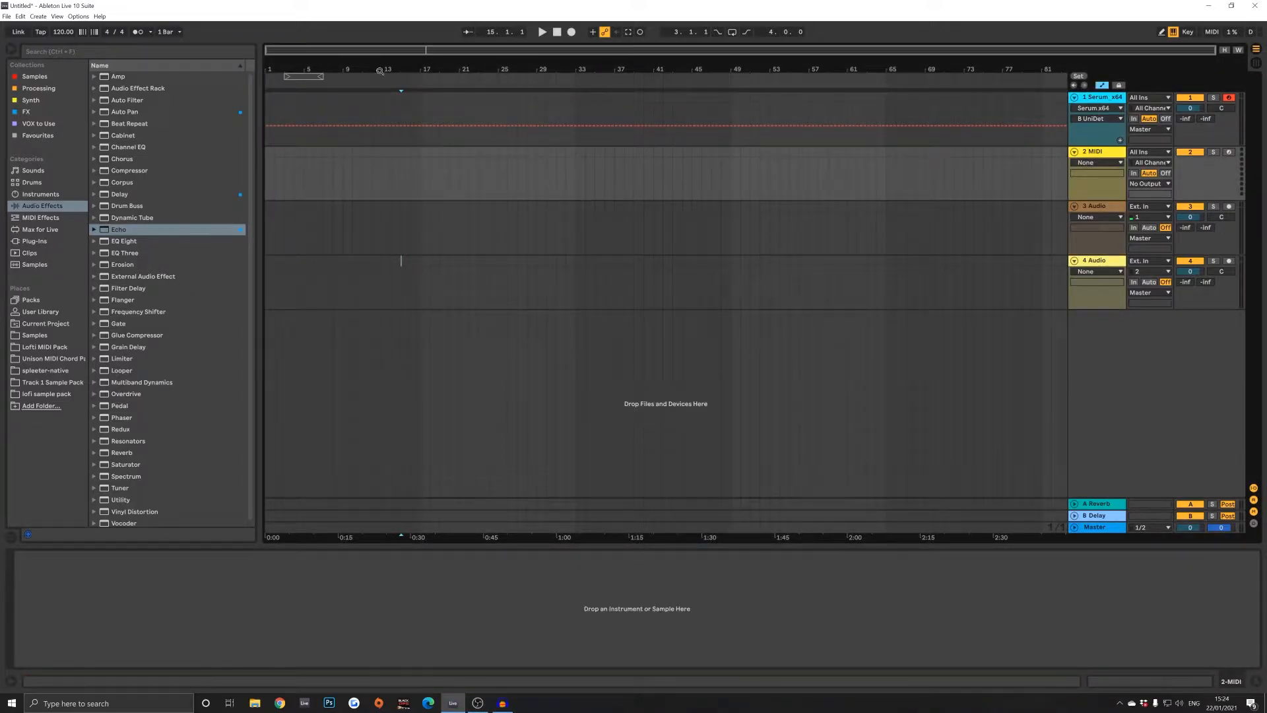
{"action": "left_click_drag", "start_coordinate": [437, 56], "coordinate": [436, 107]}
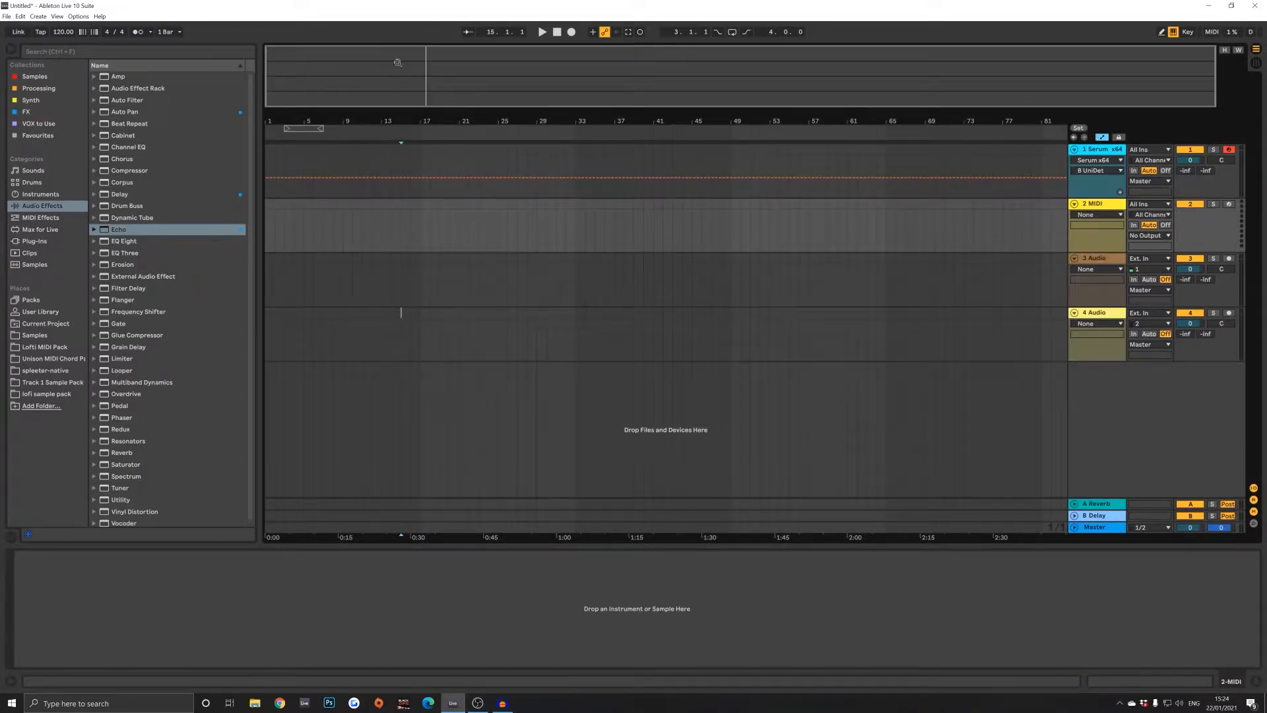
{"action": "left_click_drag", "start_coordinate": [669, 80], "coordinate": [792, 123]}
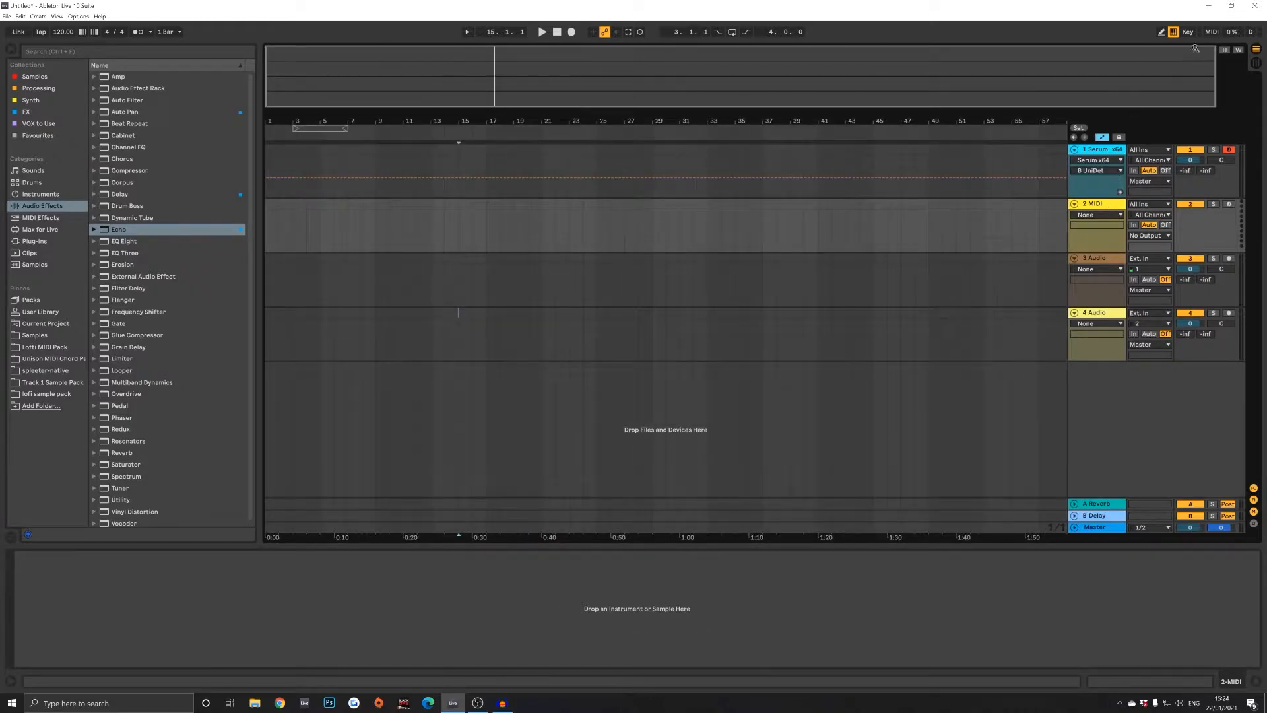
{"action": "left_click", "coordinate": [1173, 31]}
{"action": "key", "text": "a"}
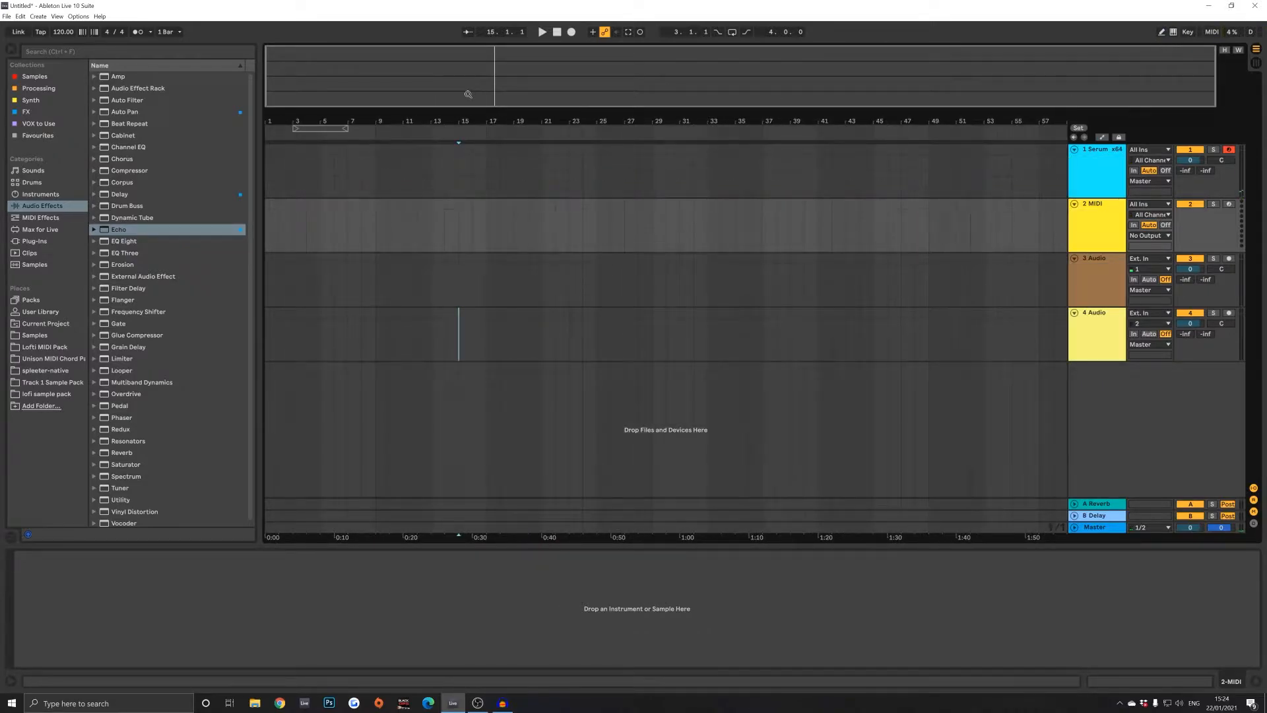
{"action": "left_click_drag", "start_coordinate": [464, 83], "coordinate": [348, 83]}
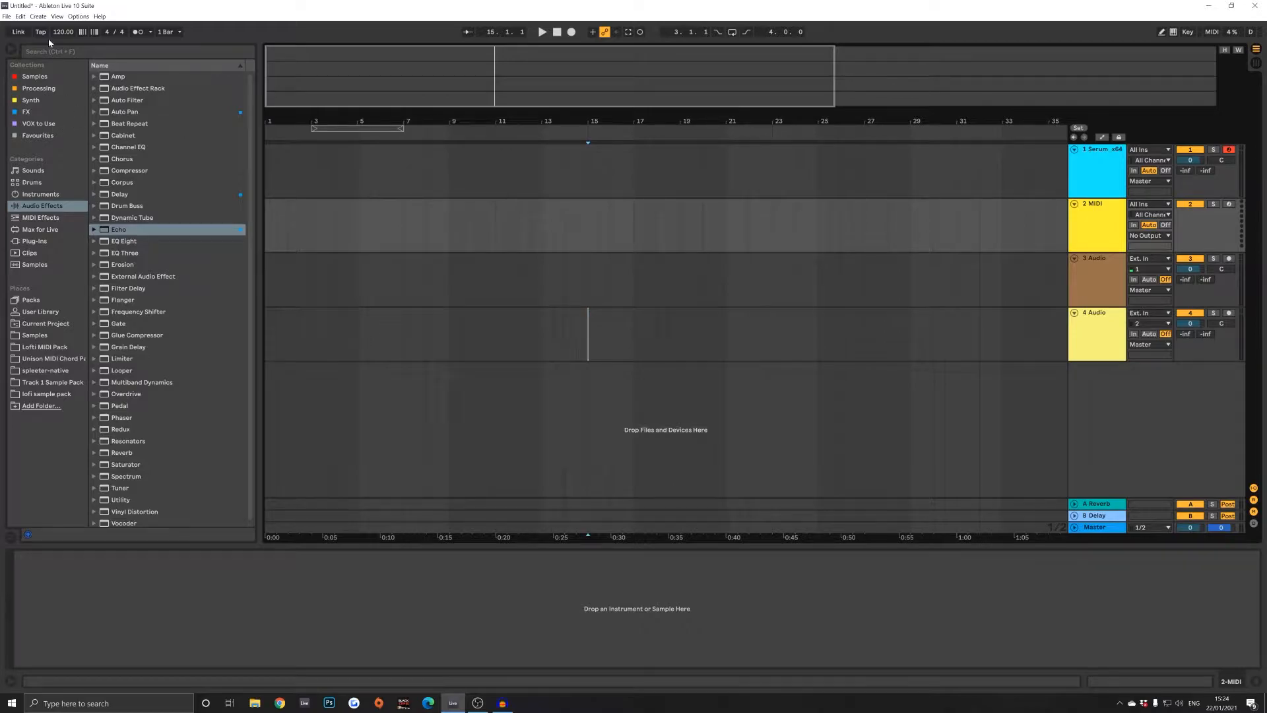
{"action": "key", "text": "Down"}
{"action": "key", "text": "Down"}
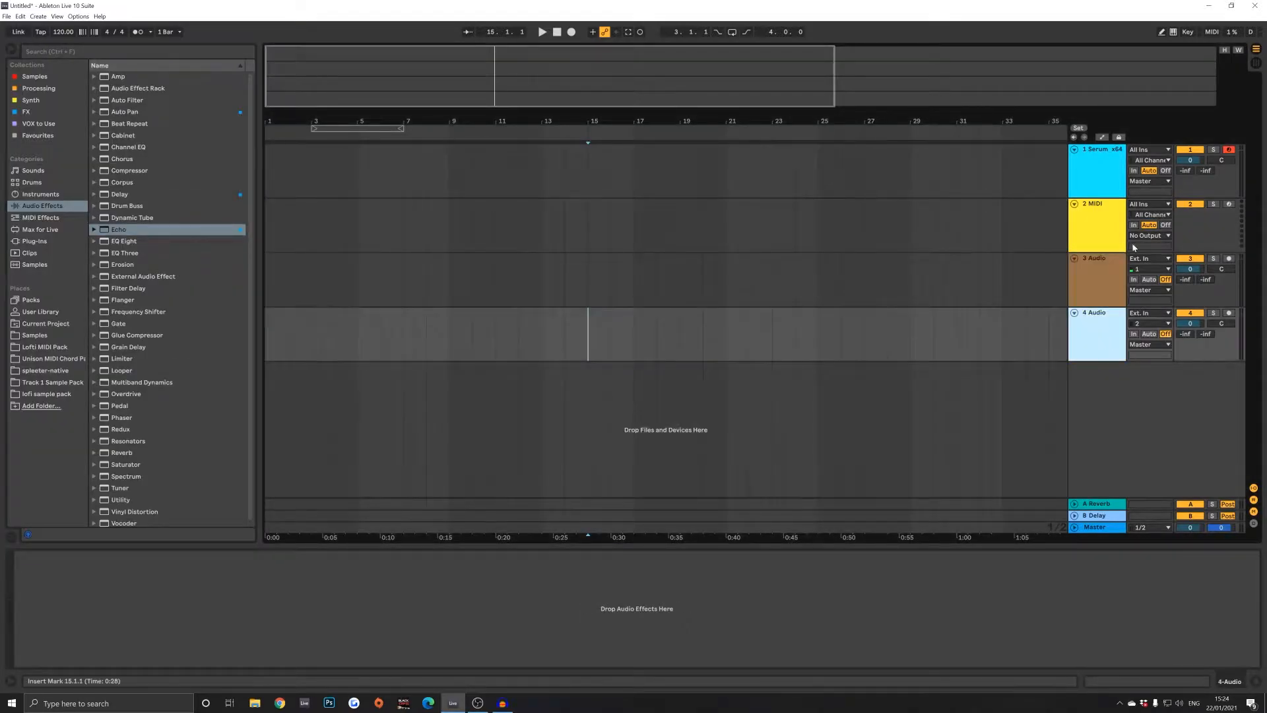
{"action": "left_click", "coordinate": [1113, 179]}
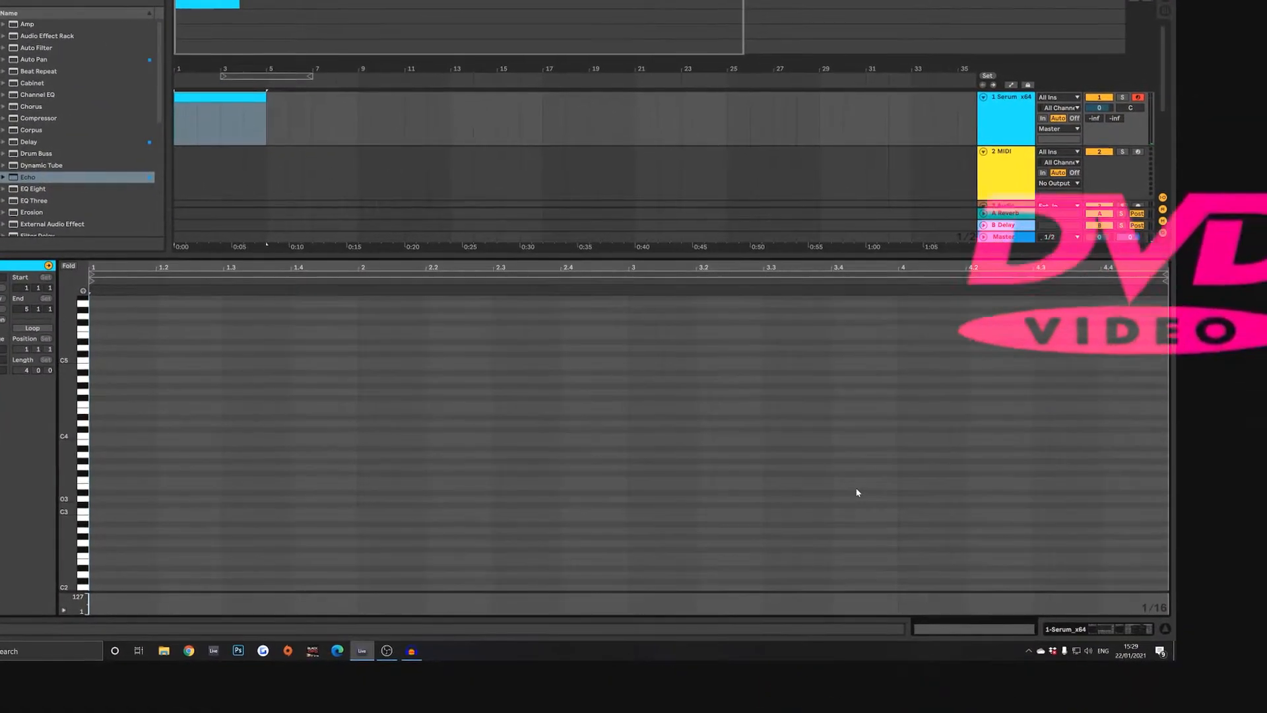
Step: Set the project tempo to 116 BPM
{"action": "left_click", "coordinate": [1176, 634]}
{"action": "left_click", "coordinate": [19, 8]}
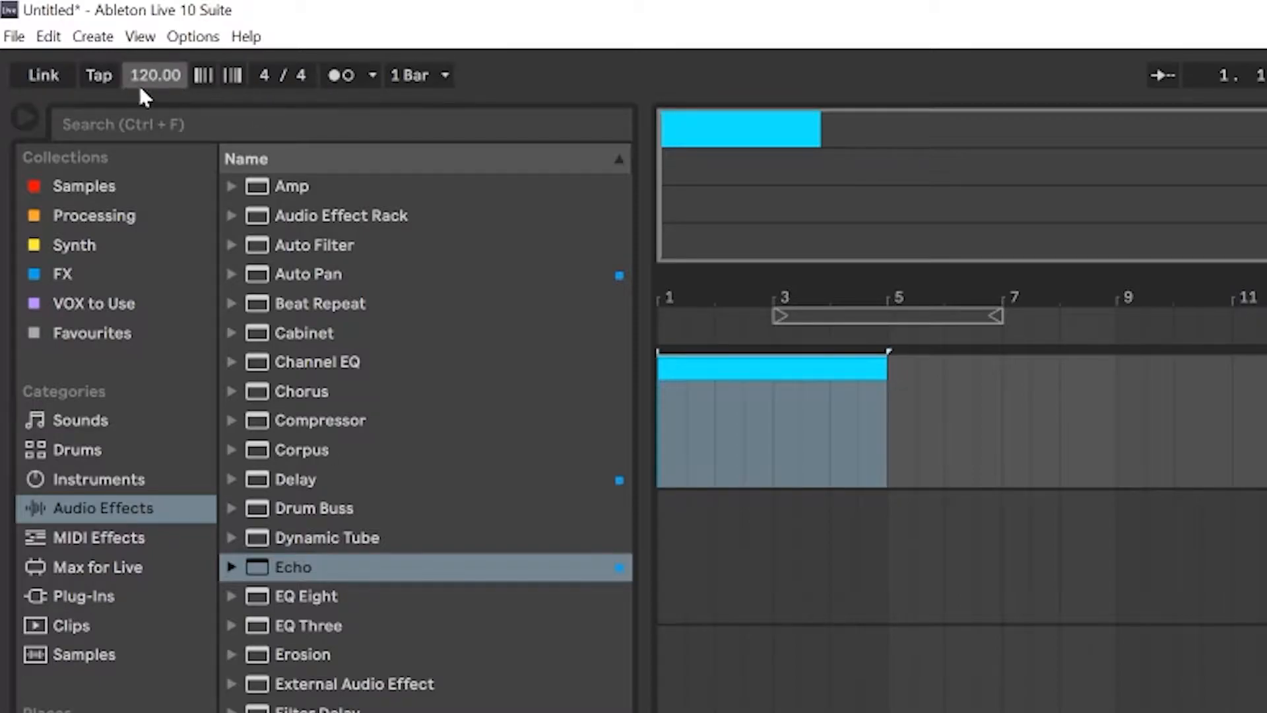
{"action": "left_click", "coordinate": [97, 78]}
{"action": "left_click", "coordinate": [97, 78]}
{"action": "left_click", "coordinate": [97, 78]}
{"action": "left_click", "coordinate": [97, 78]}
{"action": "left_click", "coordinate": [96, 77]}
{"action": "left_click", "coordinate": [96, 77]}
{"action": "left_click", "coordinate": [97, 78]}
{"action": "type", "text": "116"}
{"action": "key", "text": "Return"}
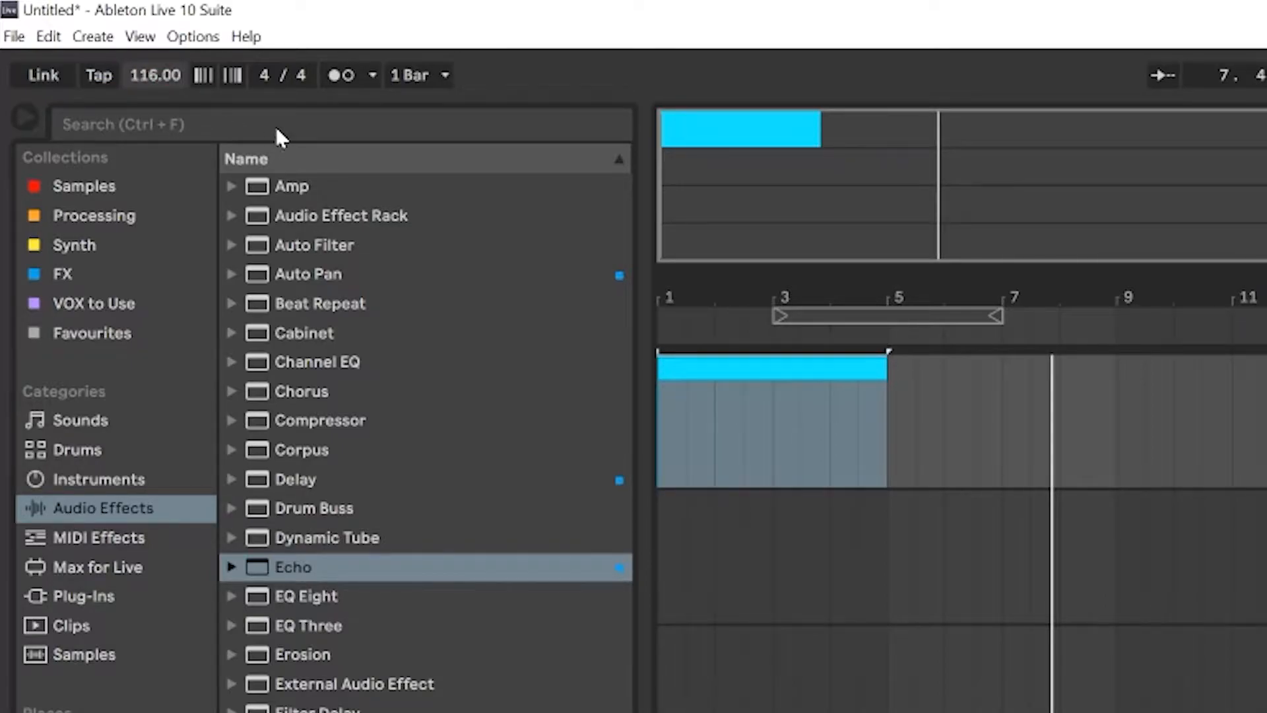
Step: Turn on the metronome and set the loop region to bars 1 through 8, ending at bar 9
{"action": "left_click", "coordinate": [334, 79]}
{"action": "left_click_drag", "start_coordinate": [921, 319], "coordinate": [806, 319]}
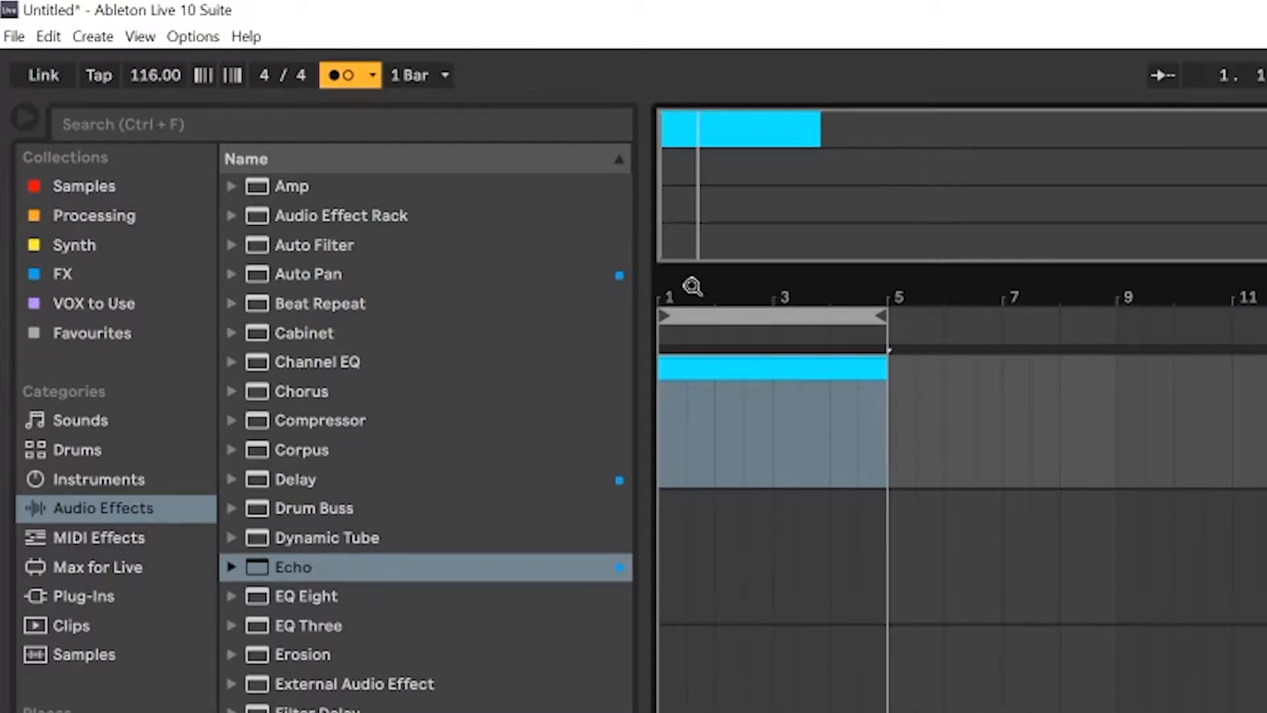
{"action": "key", "text": "space"}
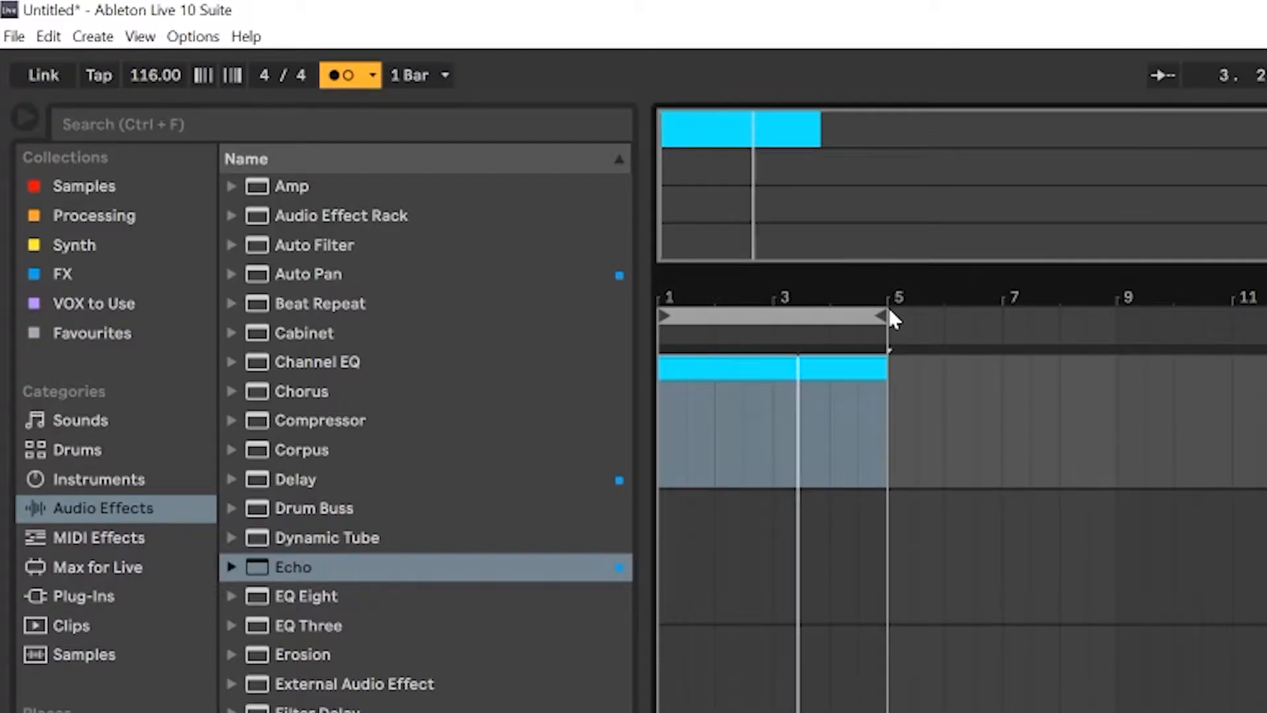
{"action": "left_click_drag", "start_coordinate": [890, 314], "coordinate": [1120, 351]}
{"action": "key", "text": "space"}
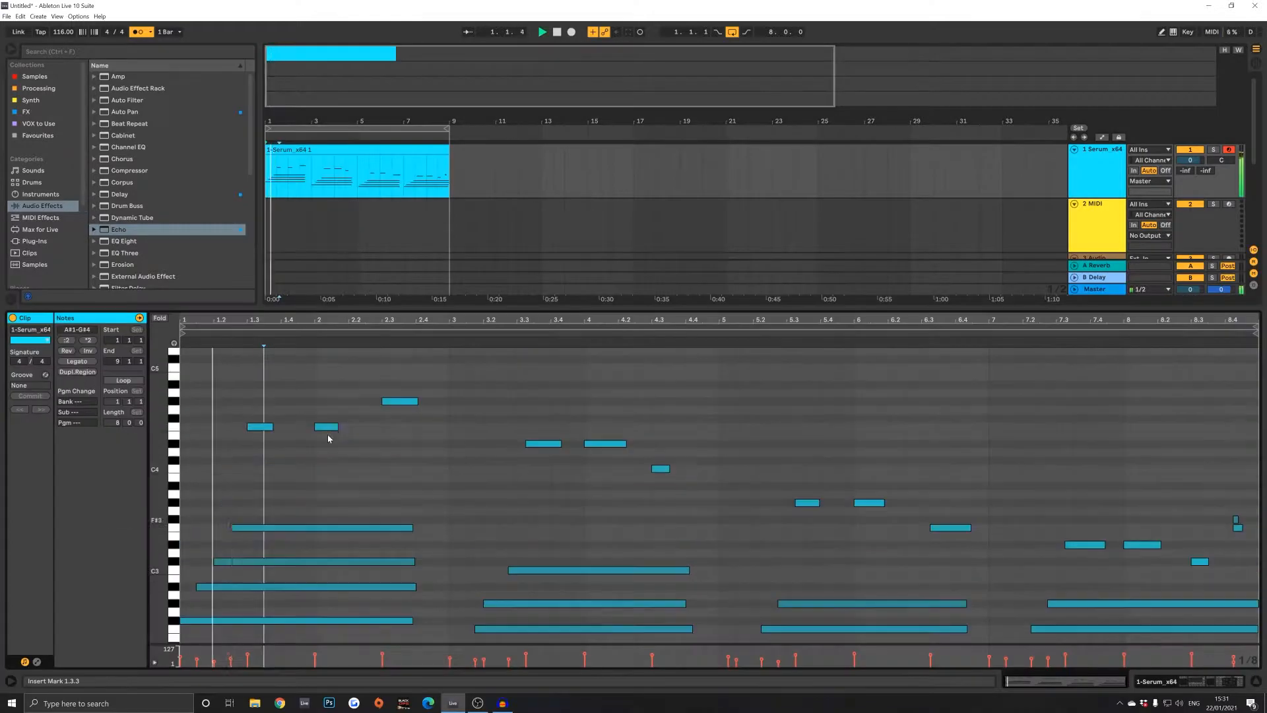
Step: Nudge the timing of the melody notes in bars 3 and 4 of the Serum clip and lengthen the last one toward bar 5
{"action": "scroll", "coordinate": [528, 456], "scroll_direction": "up", "scroll_amount": 6}
{"action": "left_click_drag", "start_coordinate": [542, 442], "coordinate": [537, 442]}
{"action": "left_click_drag", "start_coordinate": [605, 442], "coordinate": [609, 442]}
{"action": "left_click", "coordinate": [462, 426]}
{"action": "key", "text": "space"}
{"action": "scroll", "coordinate": [671, 433], "scroll_direction": "down", "scroll_amount": 5}
{"action": "left_click", "coordinate": [569, 425]}
{"action": "key", "text": "space"}
{"action": "key", "text": "space"}
{"action": "left_click_drag", "start_coordinate": [669, 407], "coordinate": [719, 407]}
Step: Nudge the staggered chord notes in bar 5 slightly earlier and play them back from the start of the bar
{"action": "scroll", "coordinate": [746, 455], "scroll_direction": "down", "scroll_amount": 3}
{"action": "left_click_drag", "start_coordinate": [742, 527], "coordinate": [765, 468]}
{"action": "left_click", "coordinate": [720, 442]}
{"action": "key", "text": "space"}
{"action": "mouse_move", "coordinate": [791, 443]}
{"action": "left_mouse_down"}
{"action": "mouse_move", "coordinate": [764, 468]}
{"action": "mouse_move", "coordinate": [785, 443]}
{"action": "left_mouse_up"}
{"action": "left_click", "coordinate": [720, 447]}
{"action": "key", "text": "space"}
Step: Lengthen the first melody note in bar 5 and play the passage to check it
{"action": "scroll", "coordinate": [792, 439], "scroll_direction": "up", "scroll_amount": 3}
{"action": "mouse_move", "coordinate": [808, 404]}
{"action": "left_mouse_down"}
{"action": "mouse_move", "coordinate": [796, 405]}
{"action": "mouse_move", "coordinate": [831, 403]}
{"action": "left_mouse_up"}
{"action": "left_click", "coordinate": [719, 446]}
{"action": "key", "text": "space"}
{"action": "left_click", "coordinate": [736, 433]}
{"action": "left_click", "coordinate": [720, 449]}
{"action": "key", "text": "space"}
Step: Adjust the timing of the staggered chord notes in bar 7, moving the upper ones slightly earlier
{"action": "scroll", "coordinate": [1010, 528], "scroll_direction": "down", "scroll_amount": 2}
{"action": "left_click_drag", "start_coordinate": [1036, 493], "coordinate": [1028, 493]}
{"action": "left_click_drag", "start_coordinate": [1053, 469], "coordinate": [1045, 473]}
{"action": "left_click_drag", "start_coordinate": [1011, 527], "coordinate": [1008, 527]}
{"action": "left_click_drag", "start_coordinate": [1010, 553], "coordinate": [1012, 554]}
{"action": "left_click_drag", "start_coordinate": [1032, 494], "coordinate": [1033, 494]}
{"action": "left_click_drag", "start_coordinate": [1134, 468], "coordinate": [1130, 469]}
Step: Move the first melody note in bar 7 slightly earlier, lengthen the melody note in the second half of bar 8, and play the result
{"action": "left_click_drag", "start_coordinate": [1086, 409], "coordinate": [1080, 408]}
{"action": "left_click_drag", "start_coordinate": [1208, 426], "coordinate": [1241, 426]}
{"action": "left_click_drag", "start_coordinate": [1126, 322], "coordinate": [1118, 329]}
{"action": "left_click", "coordinate": [1190, 401]}
{"action": "key", "text": "space"}
Step: Delete the lower of the two short notes at the end of the clip and move the remaining one up in pitch
{"action": "left_click", "coordinate": [1237, 391]}
{"action": "key", "text": "Delete"}
{"action": "left_click", "coordinate": [1212, 377]}
{"action": "mouse_move", "coordinate": [1237, 383]}
{"action": "left_mouse_down"}
{"action": "mouse_move", "coordinate": [1250, 368]}
{"action": "mouse_move", "coordinate": [1239, 367]}
{"action": "left_mouse_up"}
Step: Play the chord clip from the arrangement and from bars 7 and 8 to check the edited notes
{"action": "left_click", "coordinate": [402, 170]}
{"action": "key", "text": "space"}
{"action": "left_click", "coordinate": [1192, 389]}
{"action": "key", "text": "space"}
{"action": "key", "text": "space"}
{"action": "key", "text": "space"}
{"action": "key", "text": "space"}
{"action": "left_click", "coordinate": [1058, 390]}
{"action": "key", "text": "space"}
{"action": "key", "text": "space"}
Step: Extend the loop region to bar 17 and copy the eight-bar Serum clip to bar 9
{"action": "left_click_drag", "start_coordinate": [447, 129], "coordinate": [634, 146]}
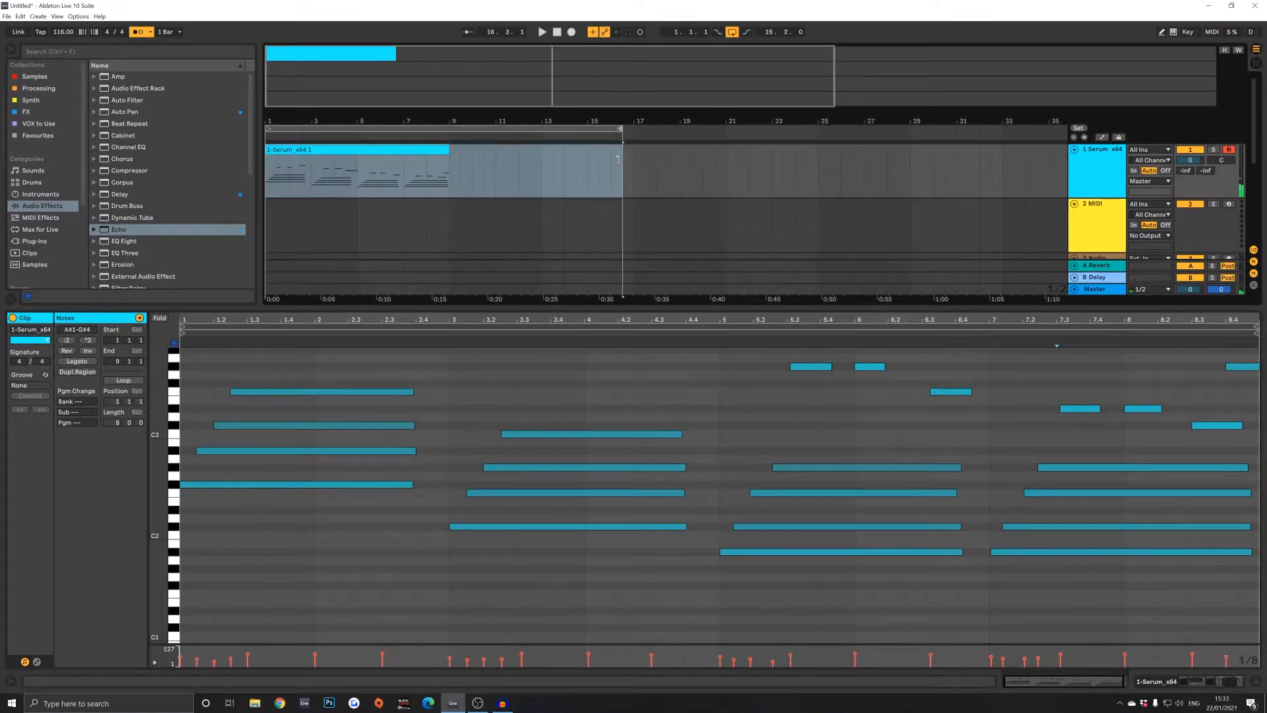
{"action": "left_click", "coordinate": [398, 153]}
{"action": "left_click_drag", "start_coordinate": [398, 153], "coordinate": [588, 175]}
{"action": "left_click", "coordinate": [416, 150]}
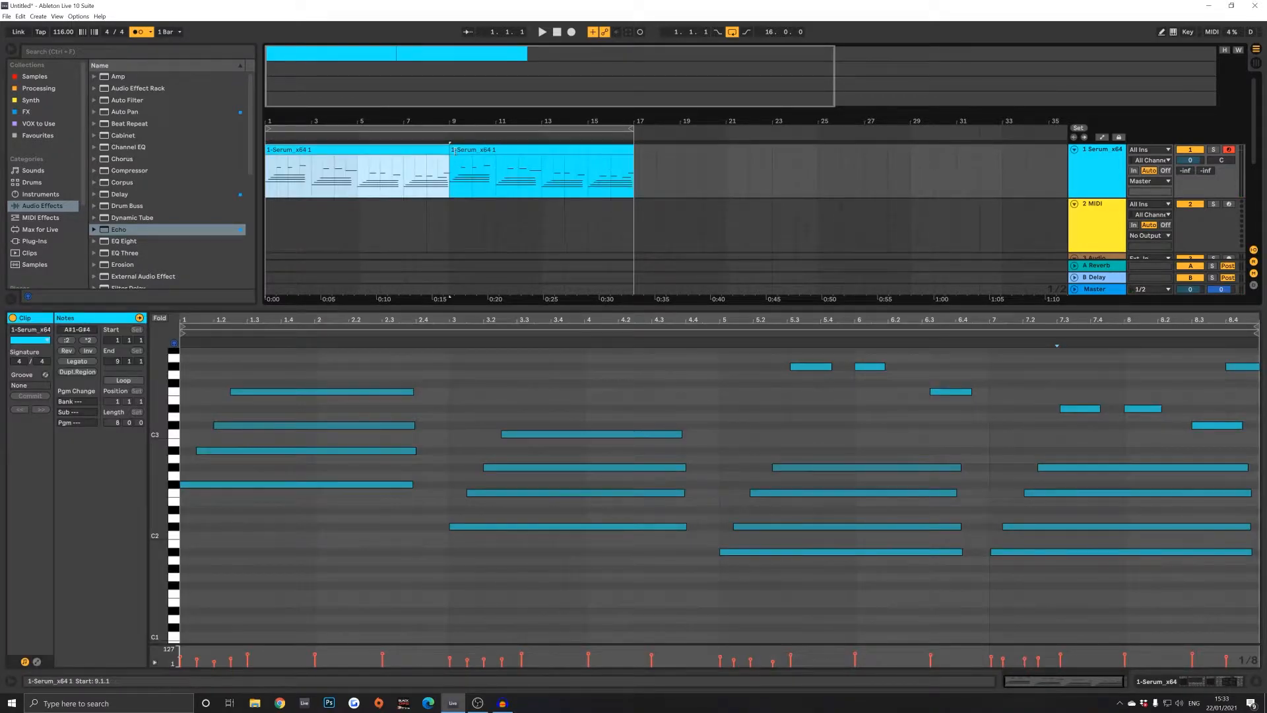
{"action": "left_click", "coordinate": [494, 195]}
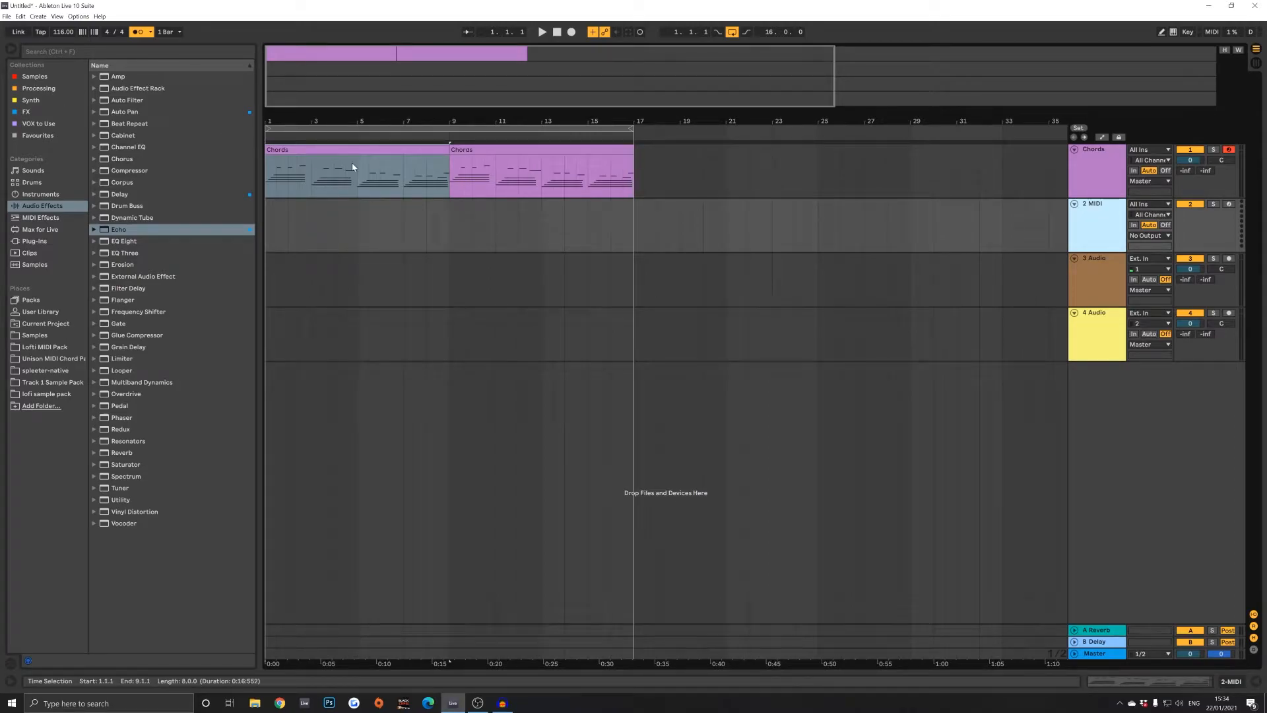
{"action": "left_click", "coordinate": [444, 172]}
{"action": "left_click", "coordinate": [524, 150]}
{"action": "left_click", "coordinate": [357, 149]}
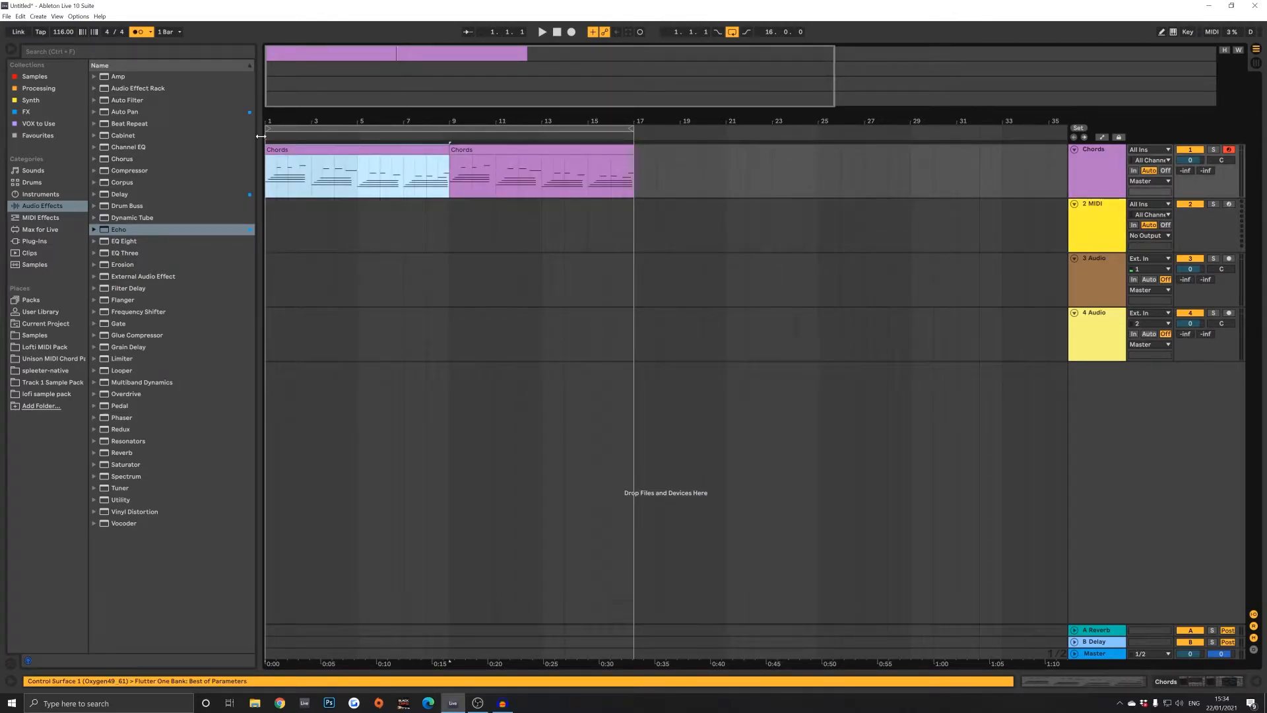
{"action": "left_click", "coordinate": [1084, 168]}
Step: Load the Diva(x64) plug-in onto the empty MIDI track below Chords and close its window
{"action": "left_click", "coordinate": [1100, 233]}
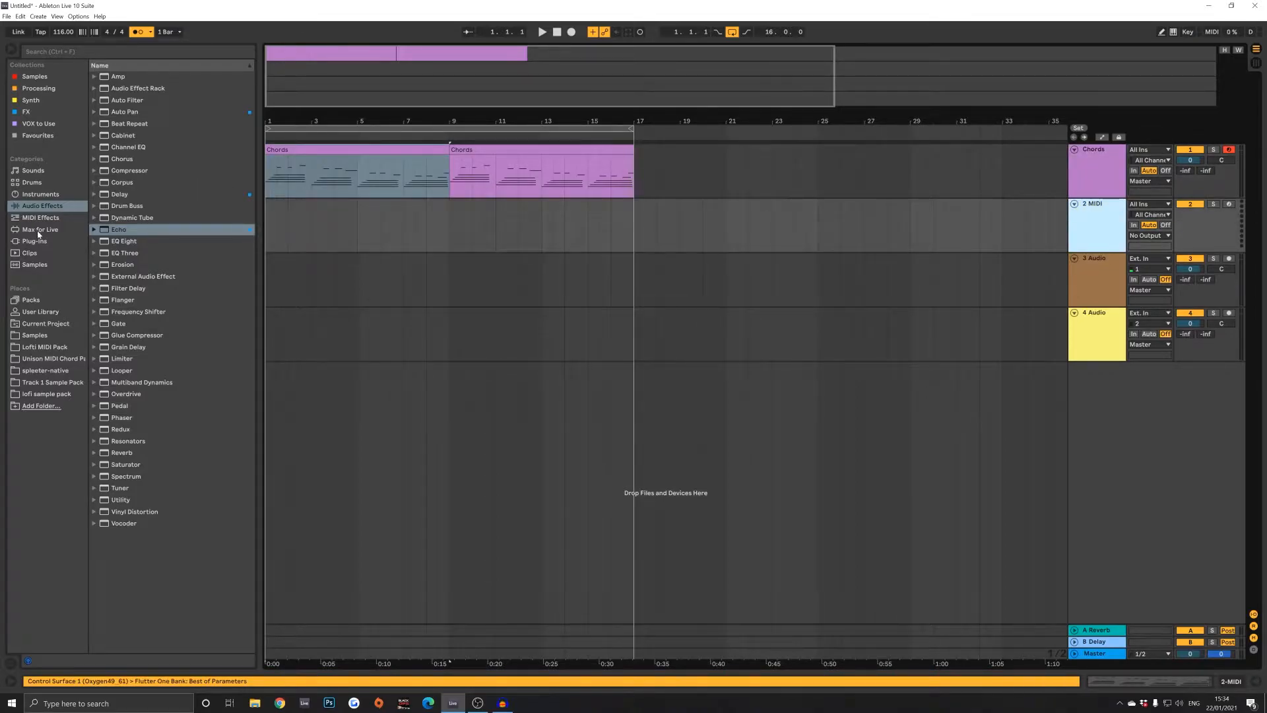
{"action": "left_click", "coordinate": [43, 240]}
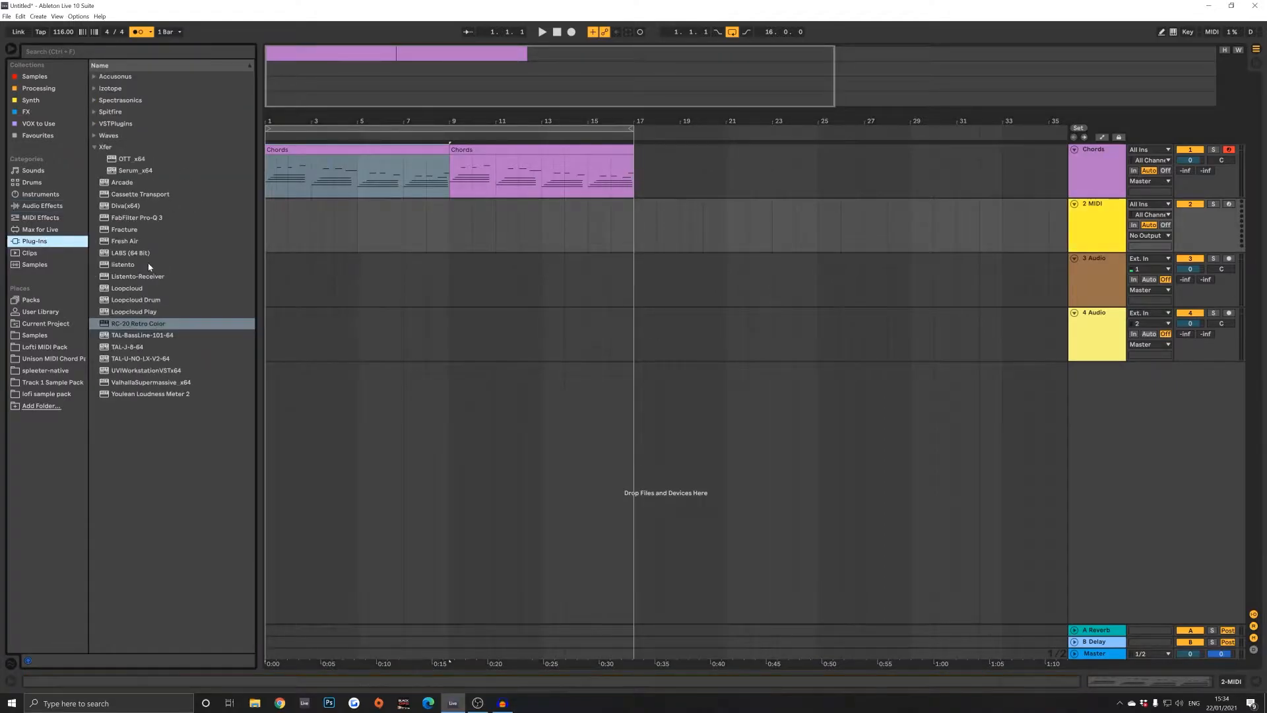
{"action": "left_click_drag", "start_coordinate": [126, 206], "coordinate": [1107, 220]}
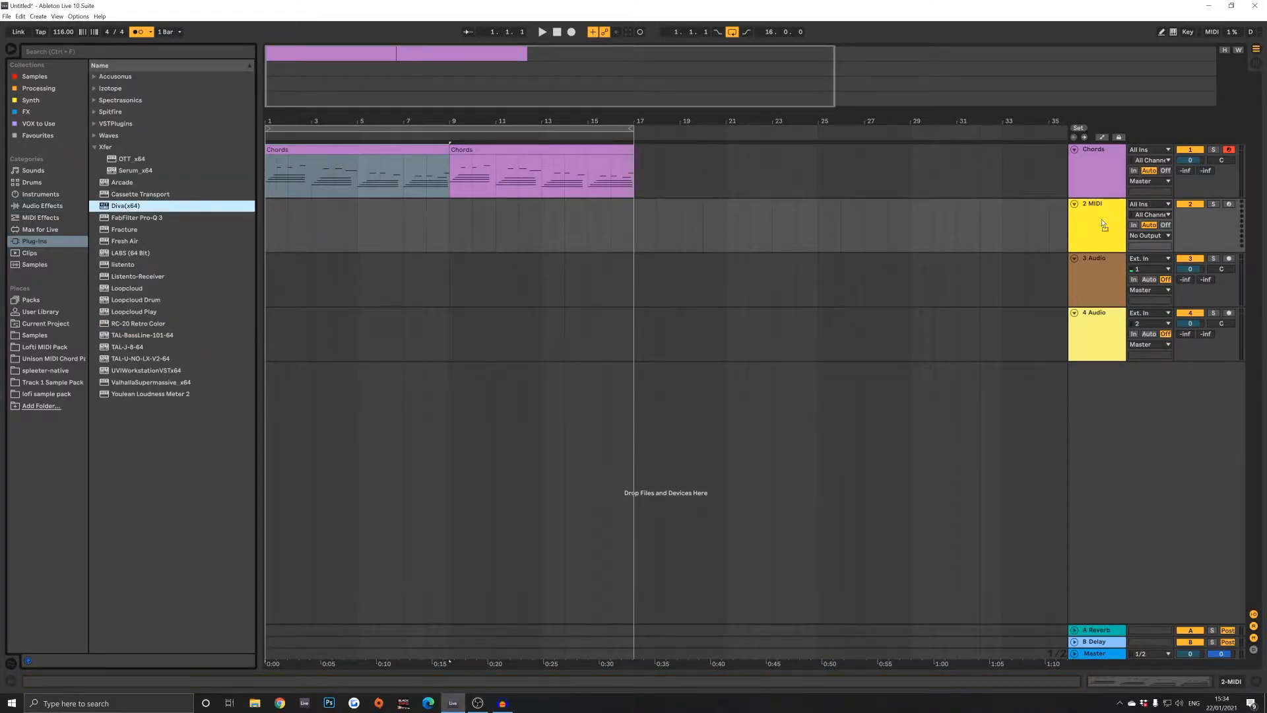
{"action": "left_click_drag", "start_coordinate": [432, 190], "coordinate": [617, 194]}
{"action": "left_click", "coordinate": [873, 192]}
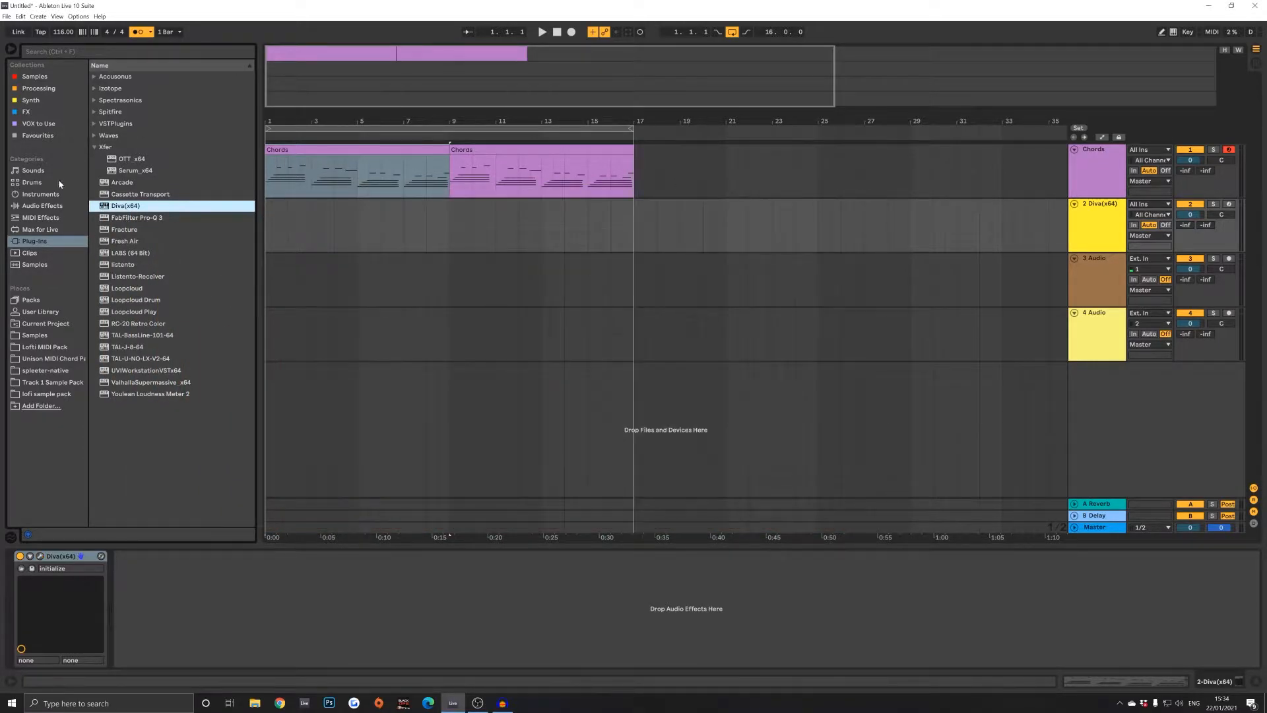
Step: Add a new MIDI track below the Diva track and load the LABS (64 Bit) plug-in onto it
{"action": "left_click", "coordinate": [29, 170]}
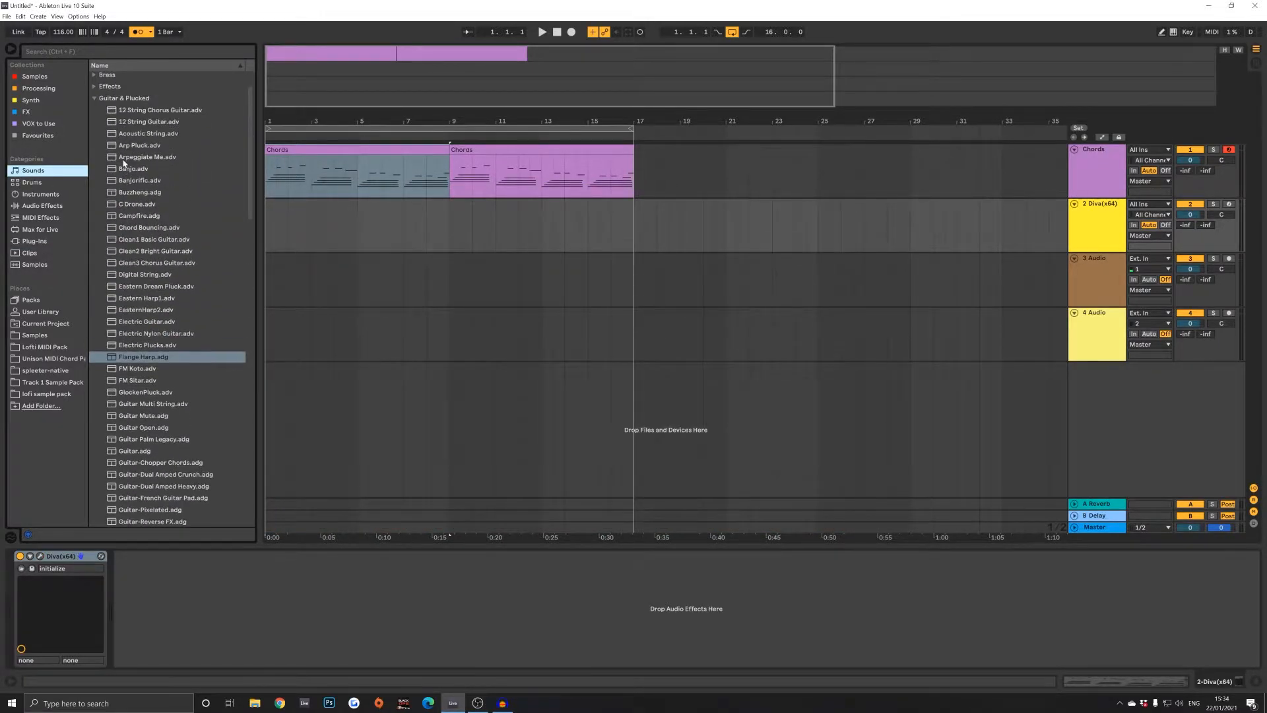
{"action": "left_click", "coordinate": [41, 194]}
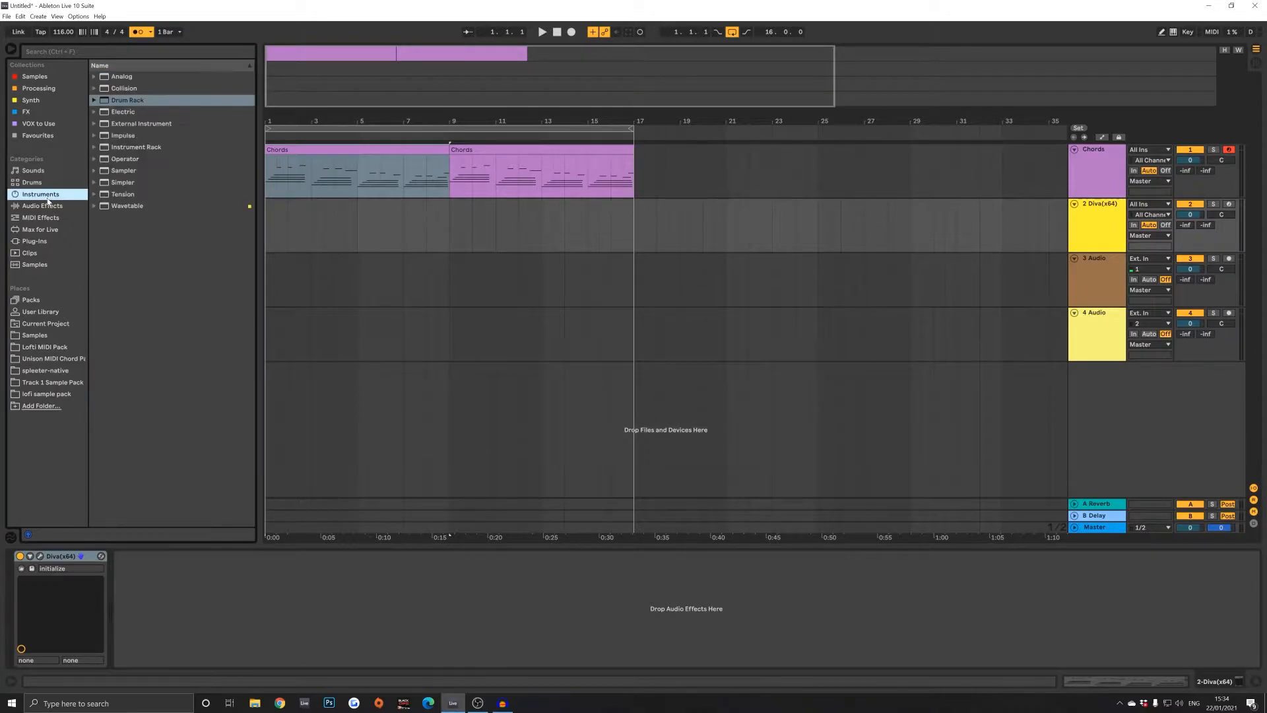
{"action": "left_click", "coordinate": [34, 242]}
{"action": "left_click", "coordinate": [93, 147]}
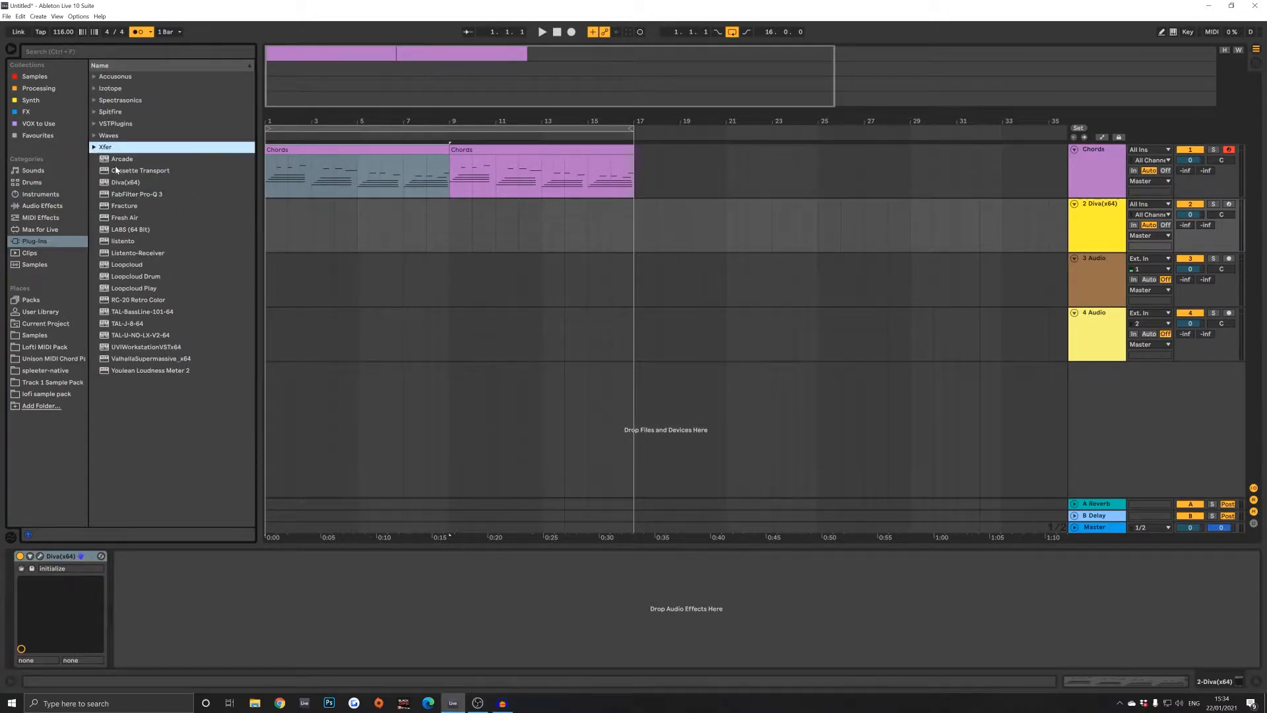
{"action": "left_click", "coordinate": [124, 231]}
{"action": "left_click_drag", "start_coordinate": [112, 231], "coordinate": [1085, 231]}
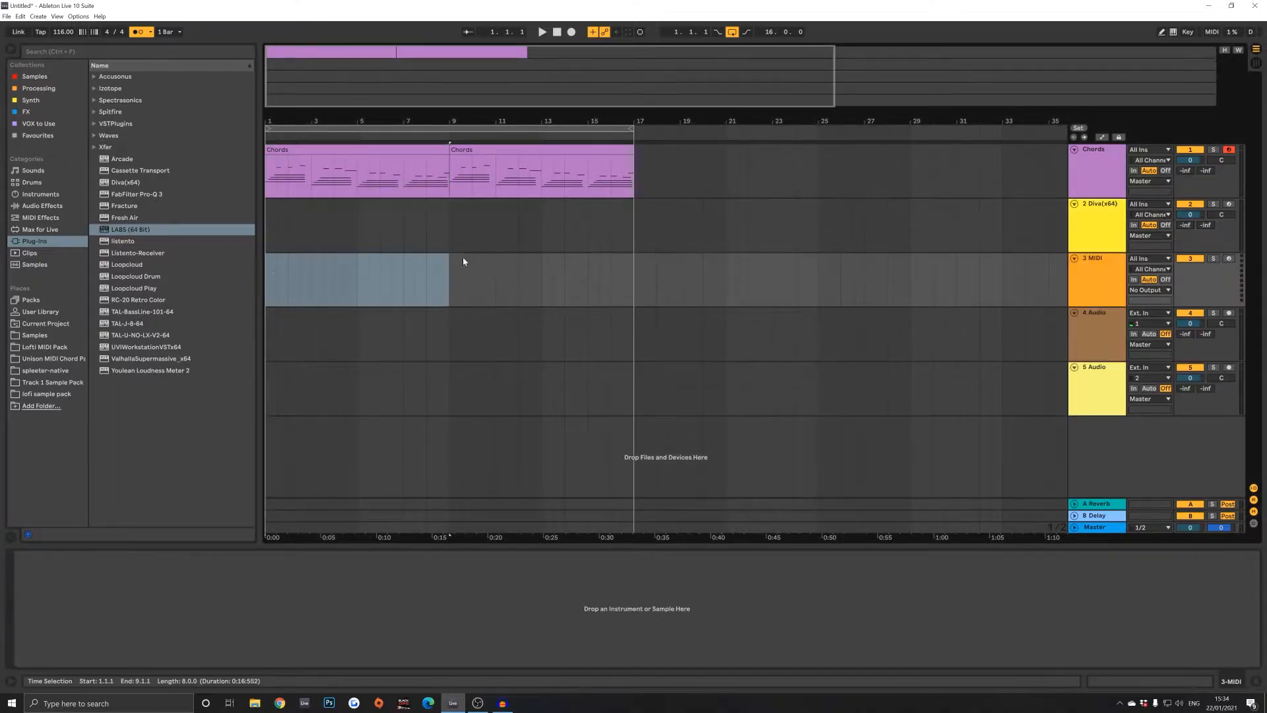
{"action": "left_click_drag", "start_coordinate": [143, 231], "coordinate": [1070, 272]}
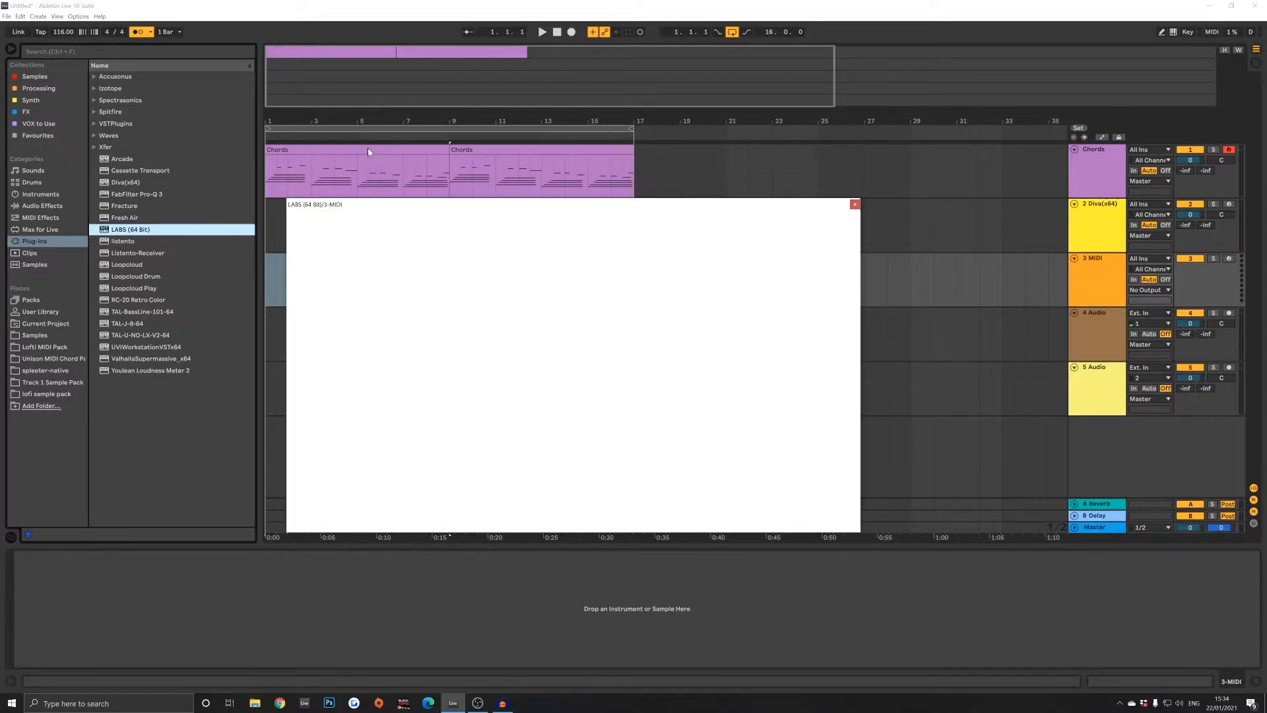
Step: Filter the LABS presets by Piano and choose the Electric Piano DI preset
{"action": "left_click", "coordinate": [370, 226]}
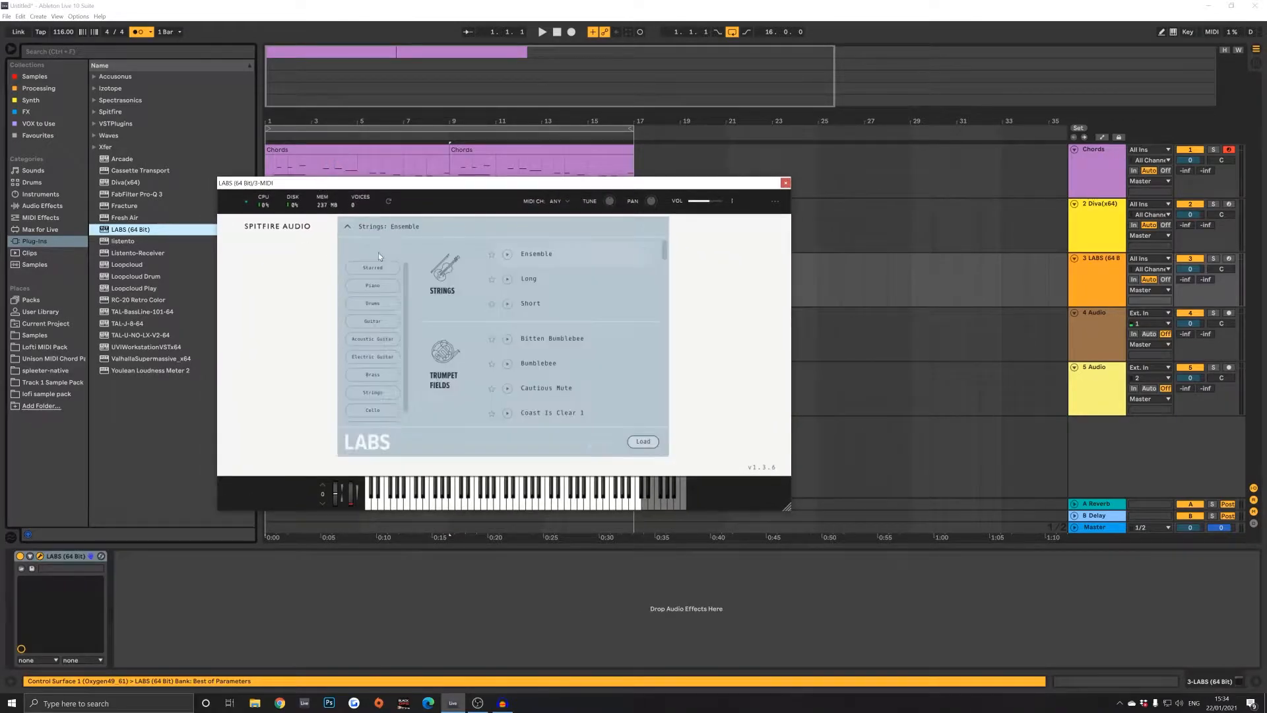
{"action": "left_click", "coordinate": [373, 275]}
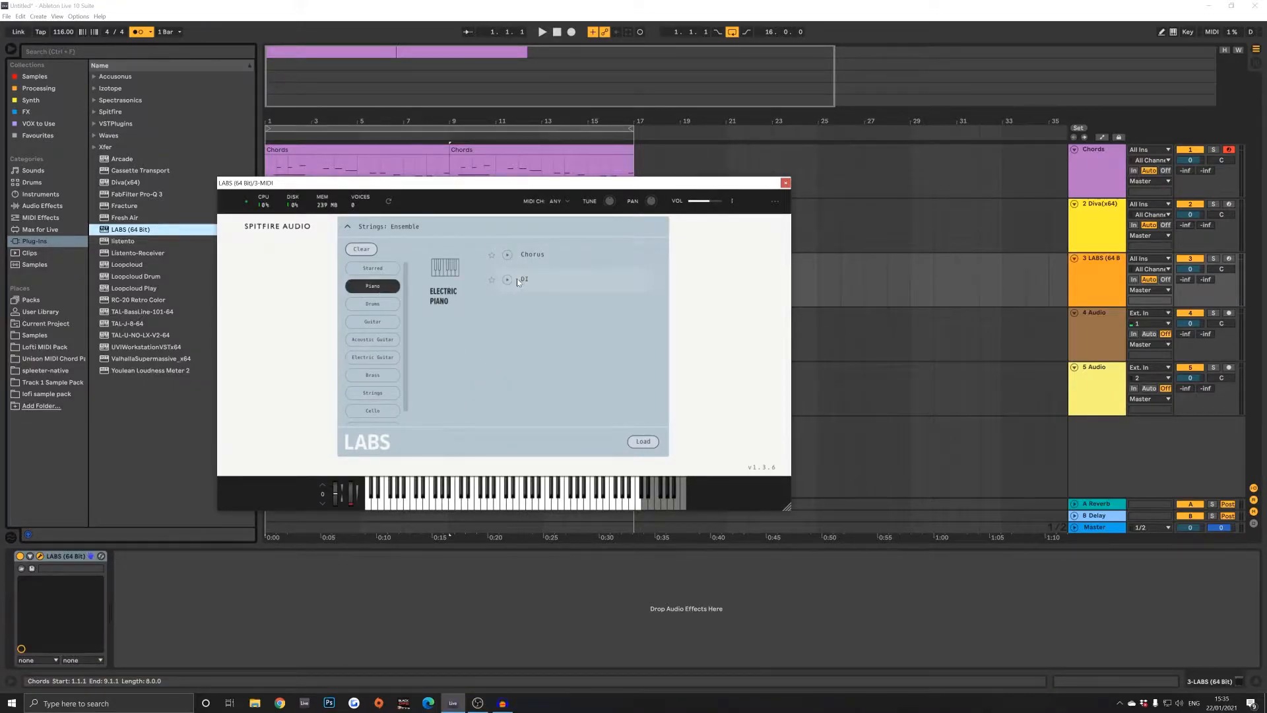
{"action": "left_click", "coordinate": [521, 280]}
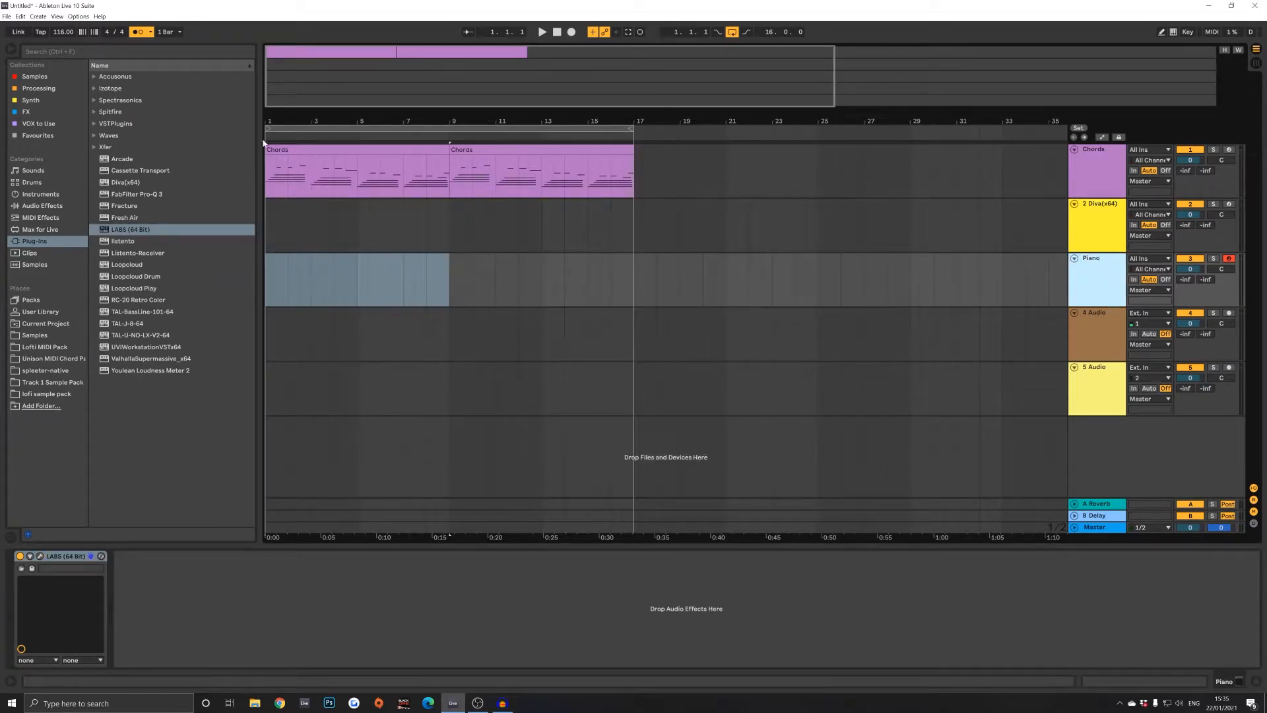
Step: Copy both eight-bar Chords clips from the Chords track onto the Piano track at bar 1
{"action": "left_click", "coordinate": [340, 147]}
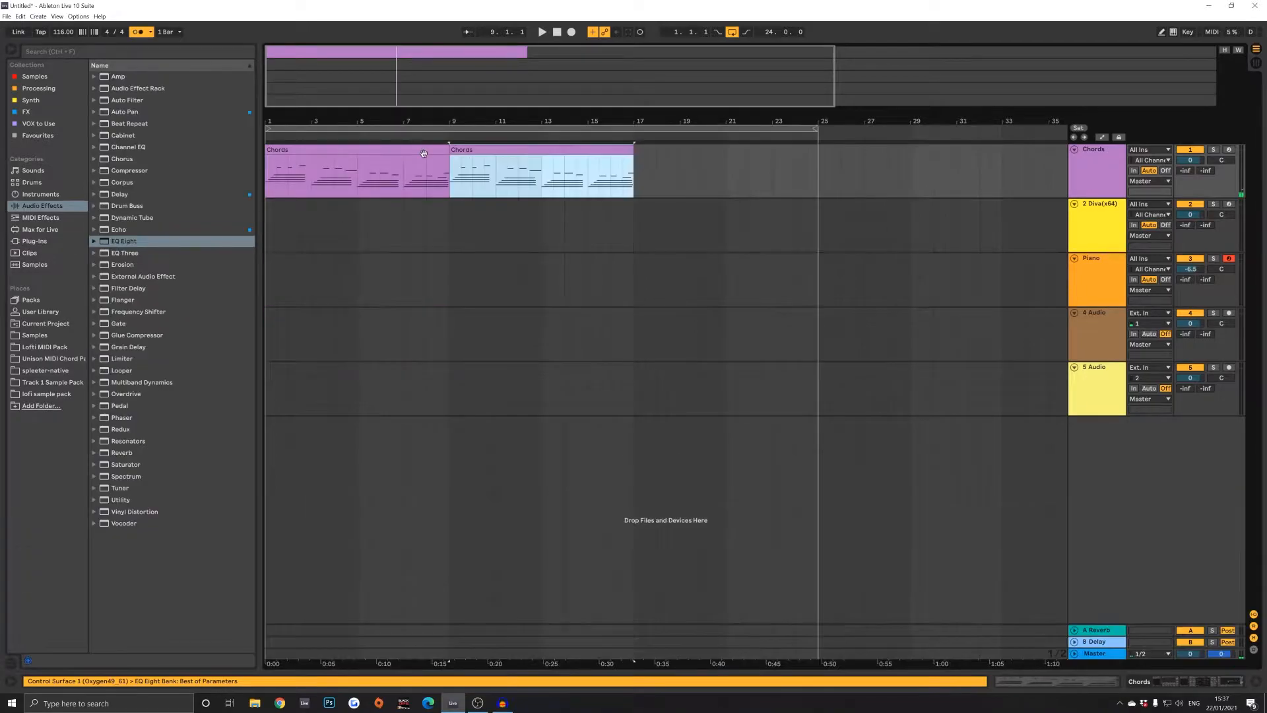
{"action": "left_click", "coordinate": [406, 171], "text": "shift"}
{"action": "left_click_drag", "start_coordinate": [406, 171], "coordinate": [368, 299]}
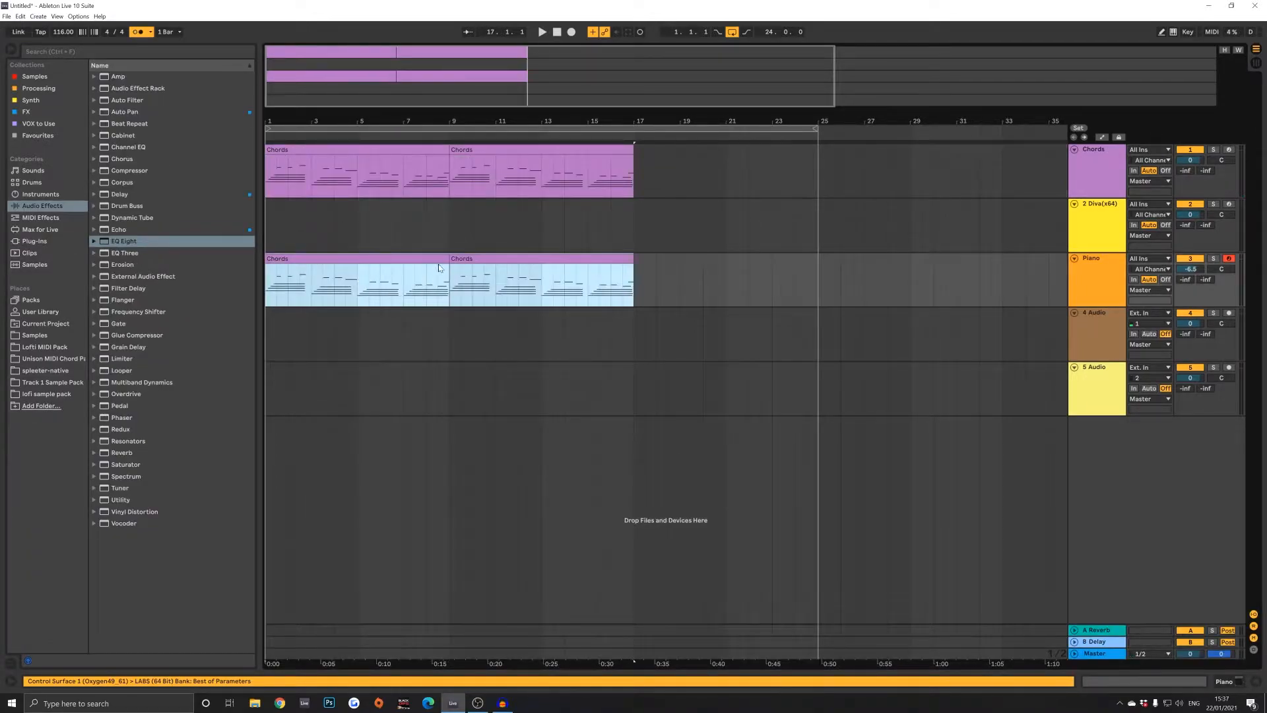
Step: Play the first copied clip on the Piano track together with the Serum chords from bar 1
{"action": "left_click", "coordinate": [437, 245]}
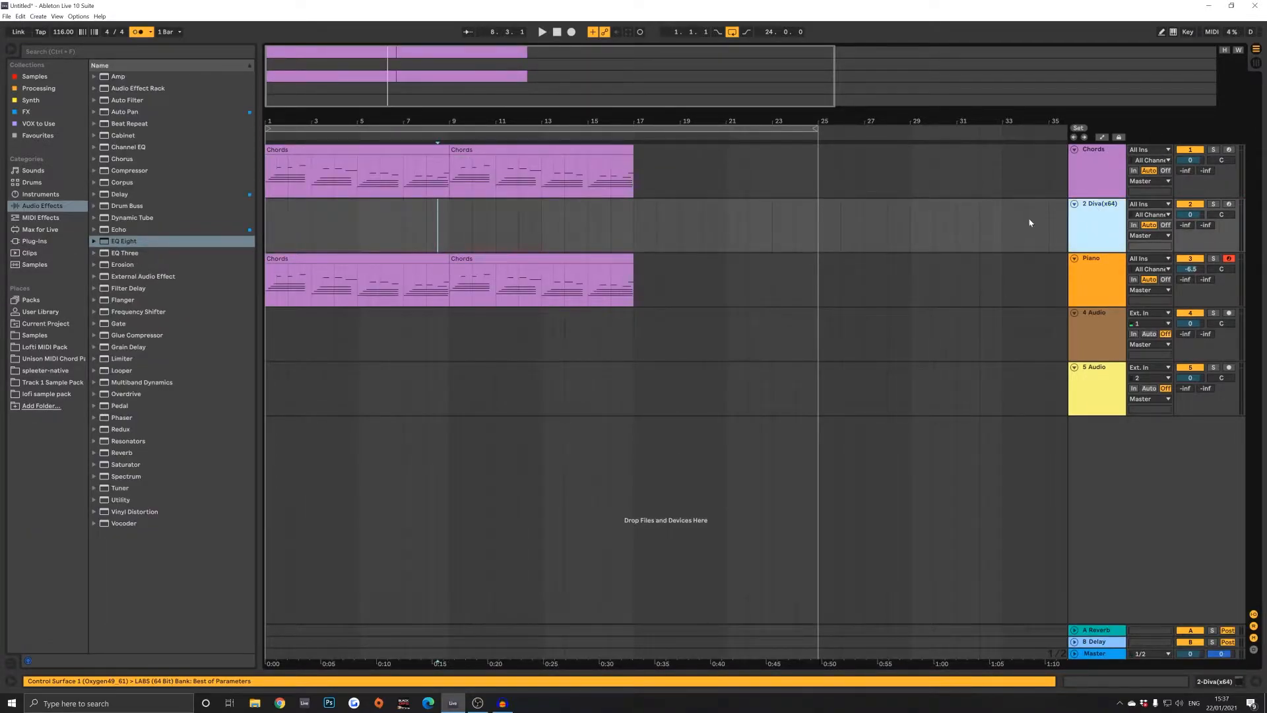
{"action": "left_click", "coordinate": [371, 259]}
{"action": "key", "text": "space"}
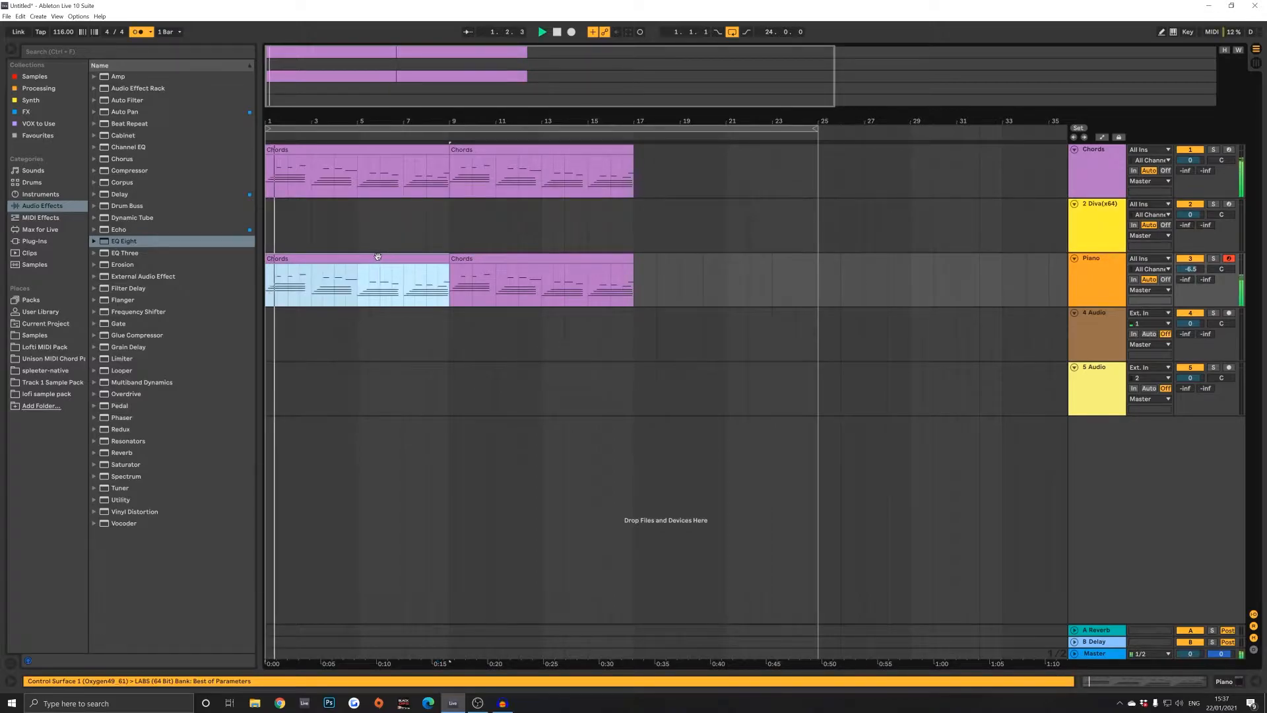
Step: Show the Diva(x64) track's device and open its plug-in window
{"action": "left_click", "coordinate": [1112, 212]}
{"action": "left_click", "coordinate": [1103, 334]}
{"action": "left_click", "coordinate": [1106, 206]}
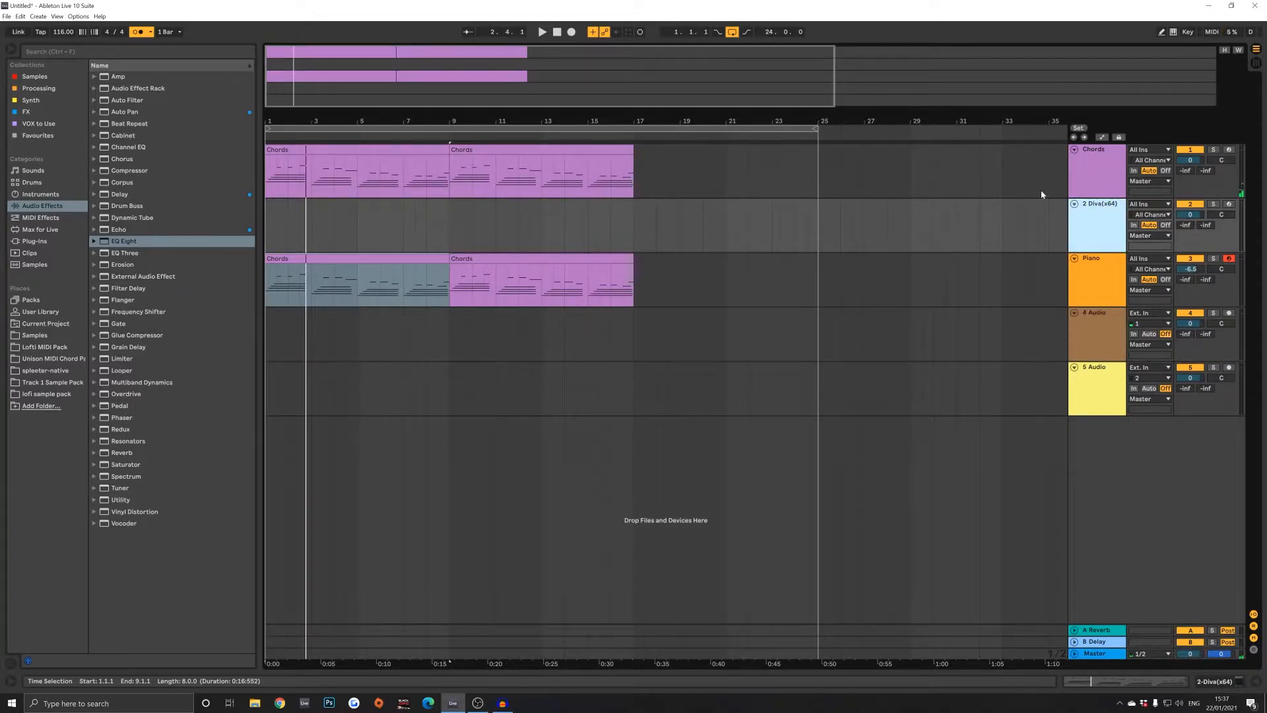
{"action": "left_click", "coordinate": [1211, 685]}
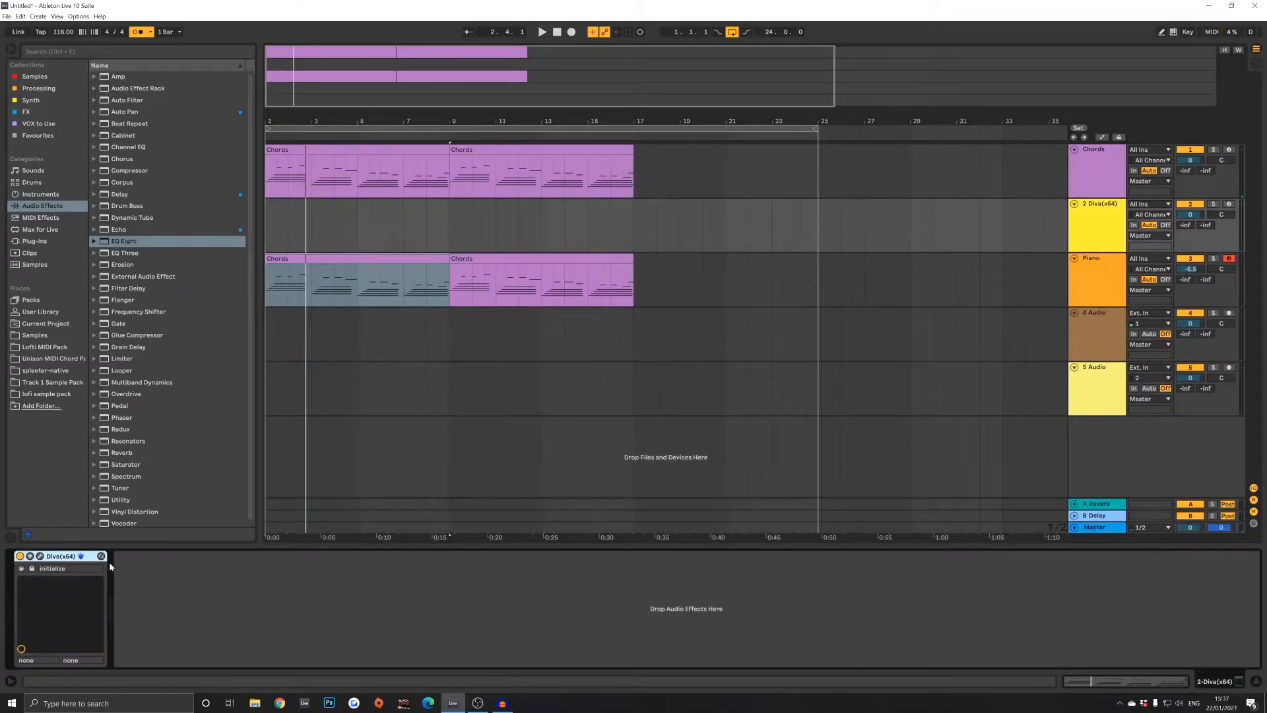
{"action": "left_click", "coordinate": [41, 557]}
{"action": "left_click", "coordinate": [516, 217]}
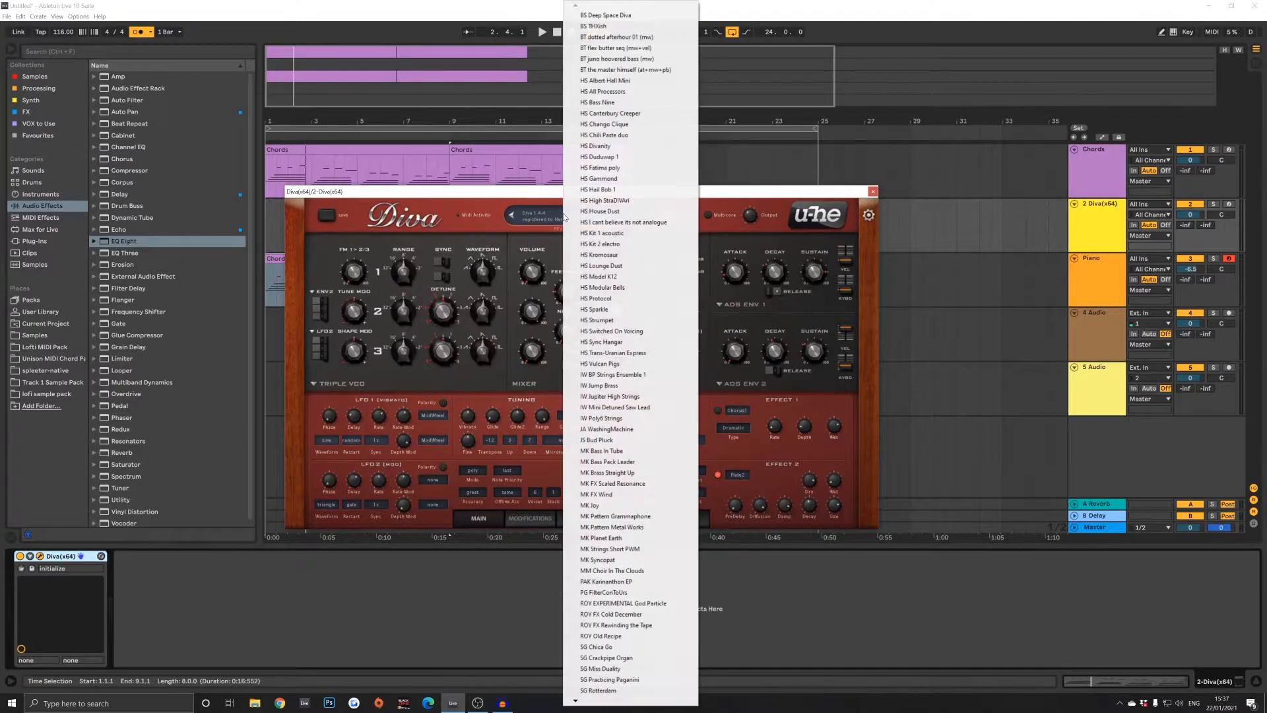
{"action": "left_click", "coordinate": [489, 224]}
{"action": "left_click", "coordinate": [549, 216]}
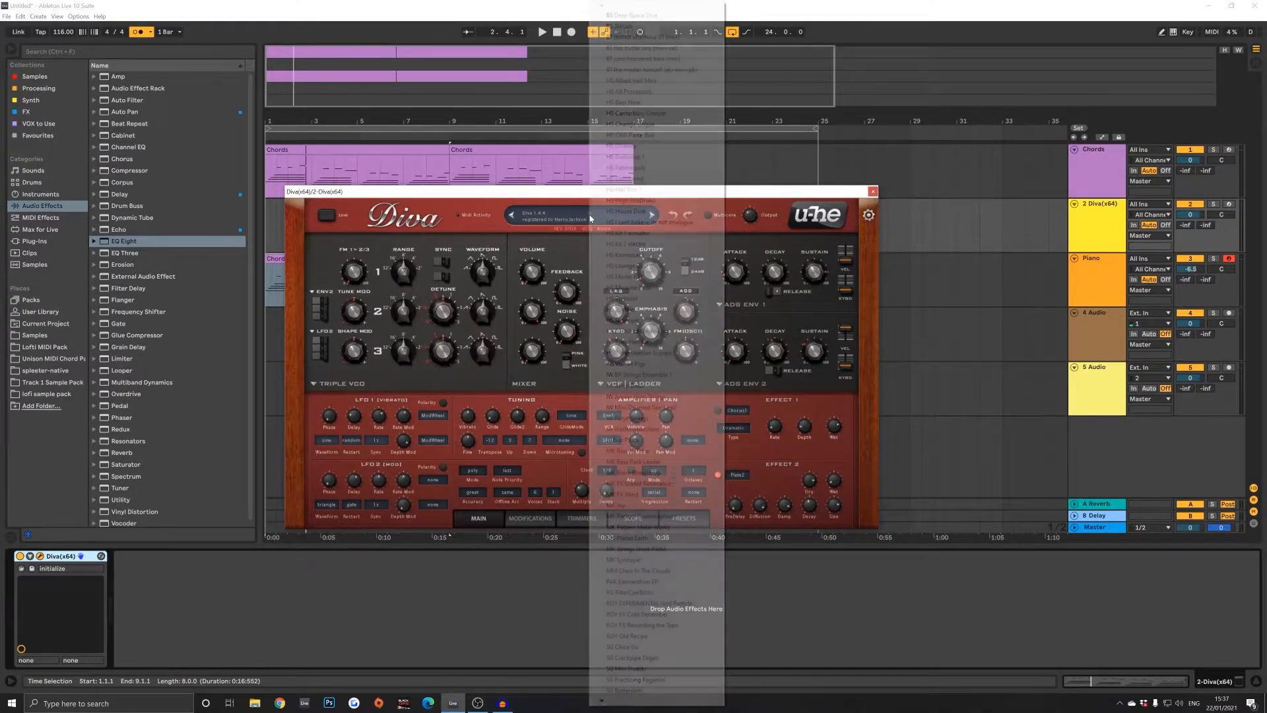
{"action": "left_click", "coordinate": [535, 223]}
{"action": "left_click", "coordinate": [654, 242]}
Step: Open Diva's preset browser and load HS Prodigal from the 2 LEAD folder
{"action": "left_click", "coordinate": [547, 519]}
{"action": "left_click", "coordinate": [602, 519]}
{"action": "left_click", "coordinate": [677, 518]}
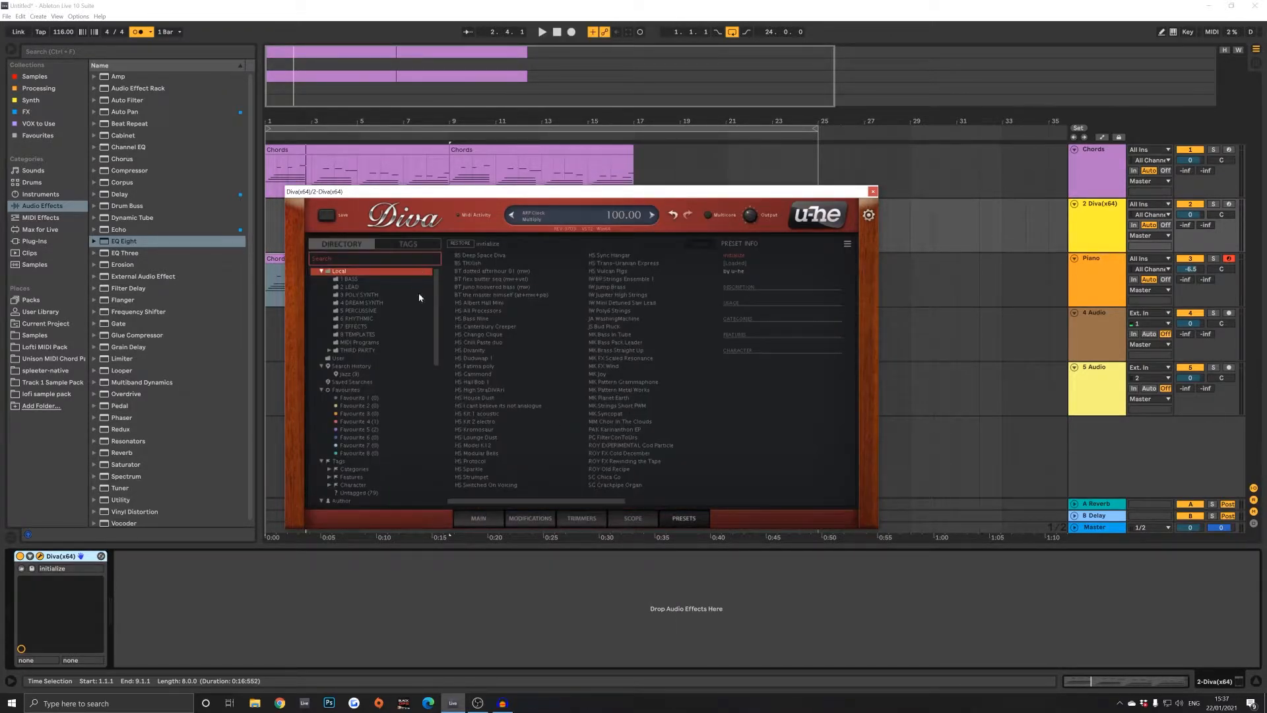
{"action": "left_click", "coordinate": [366, 287]}
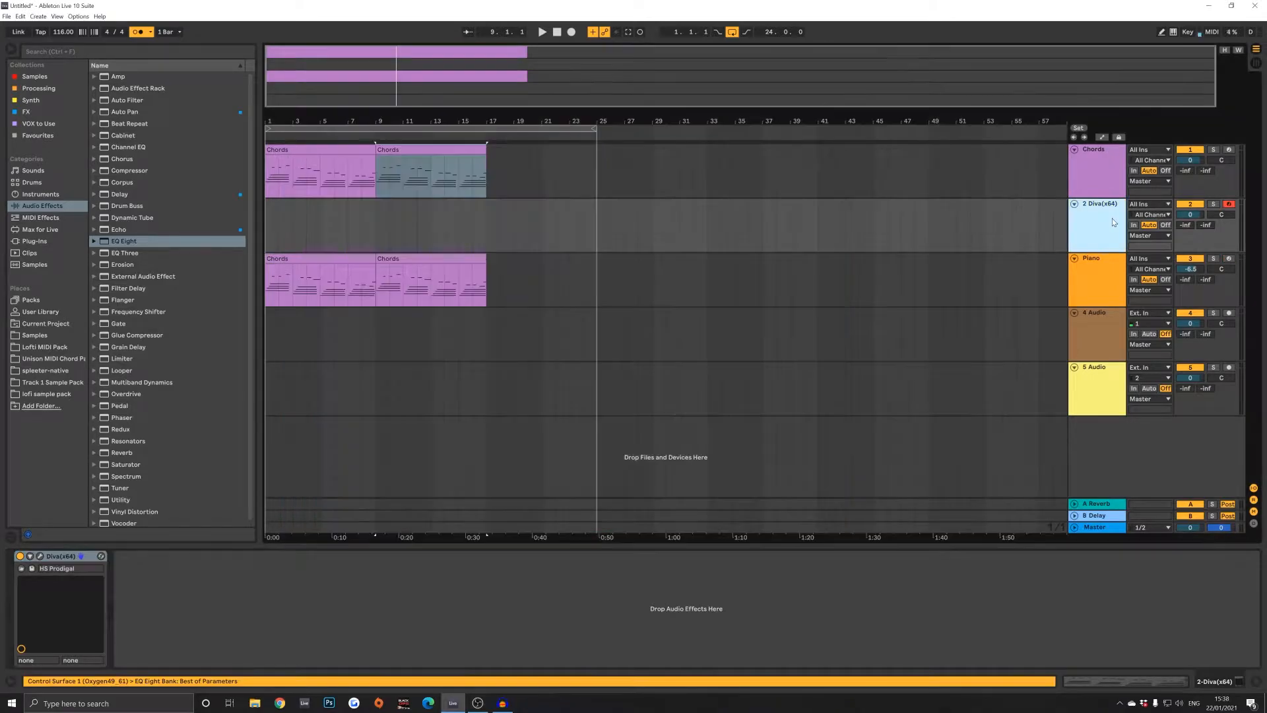
Step: Play the chords and piano together from bar 9 and stop playback
{"action": "left_click", "coordinate": [1115, 277]}
{"action": "left_click", "coordinate": [395, 152]}
{"action": "key", "text": "space"}
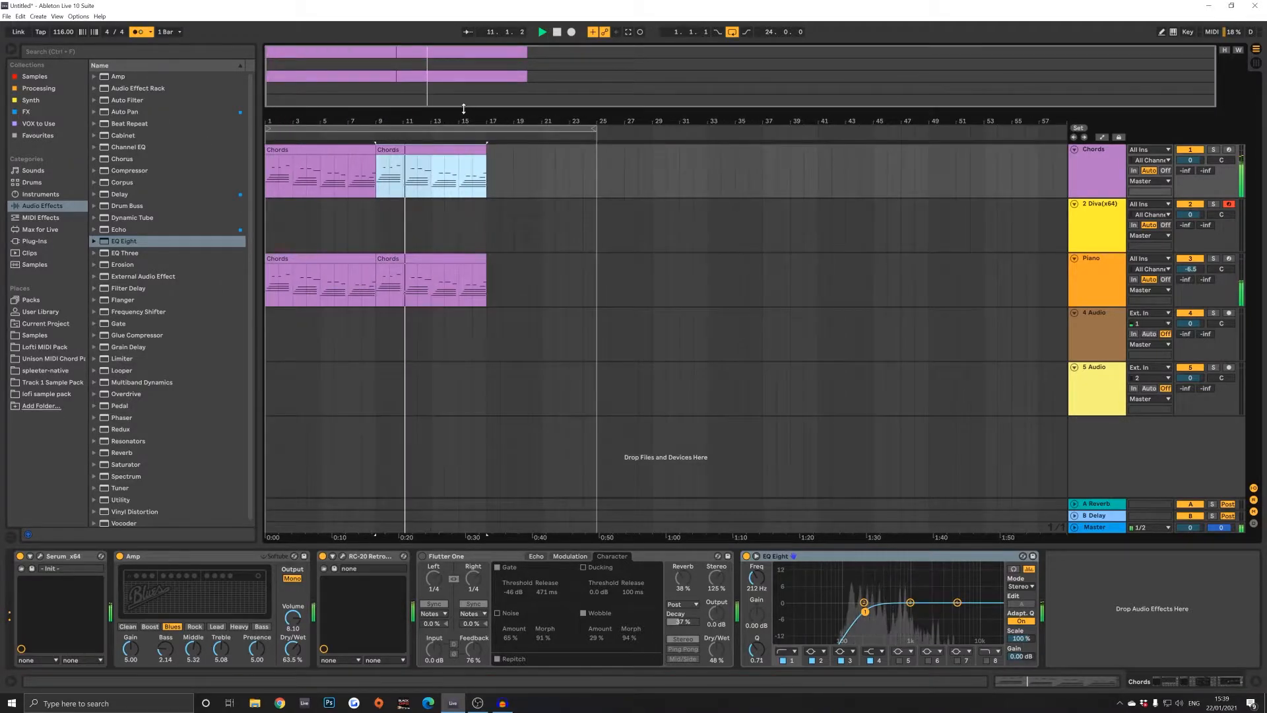
{"action": "key", "text": "Down"}
{"action": "key", "text": "Down"}
{"action": "key", "text": "space"}
Step: Add a new MIDI track below Piano and open the Instruments category in the browser
{"action": "left_click", "coordinate": [1094, 259]}
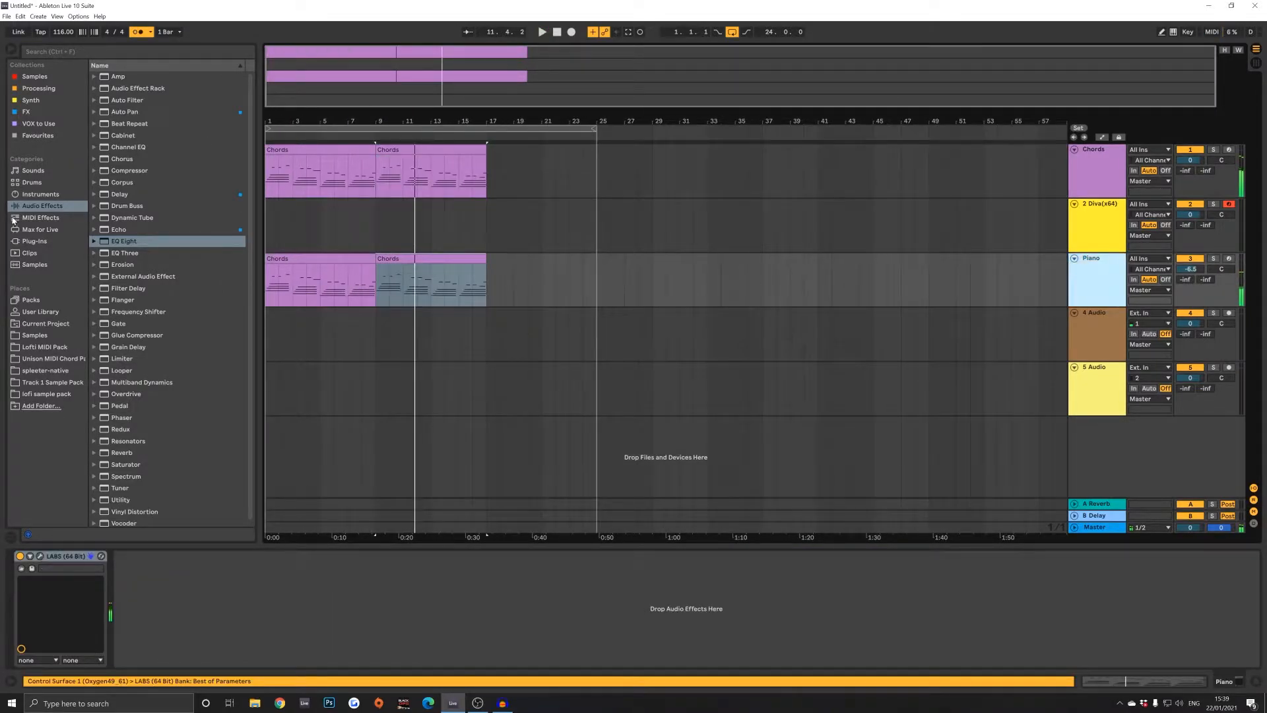
{"action": "key", "text": "ctrl+shift+t"}
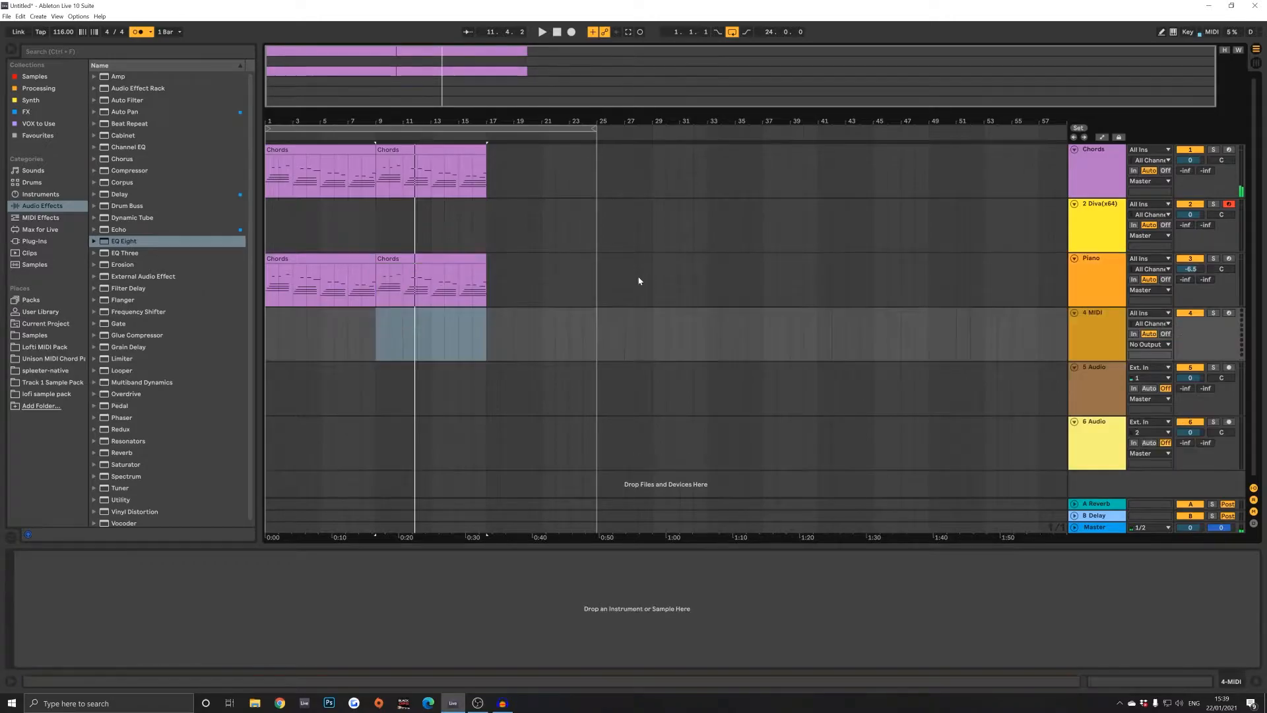
{"action": "left_click", "coordinate": [98, 193]}
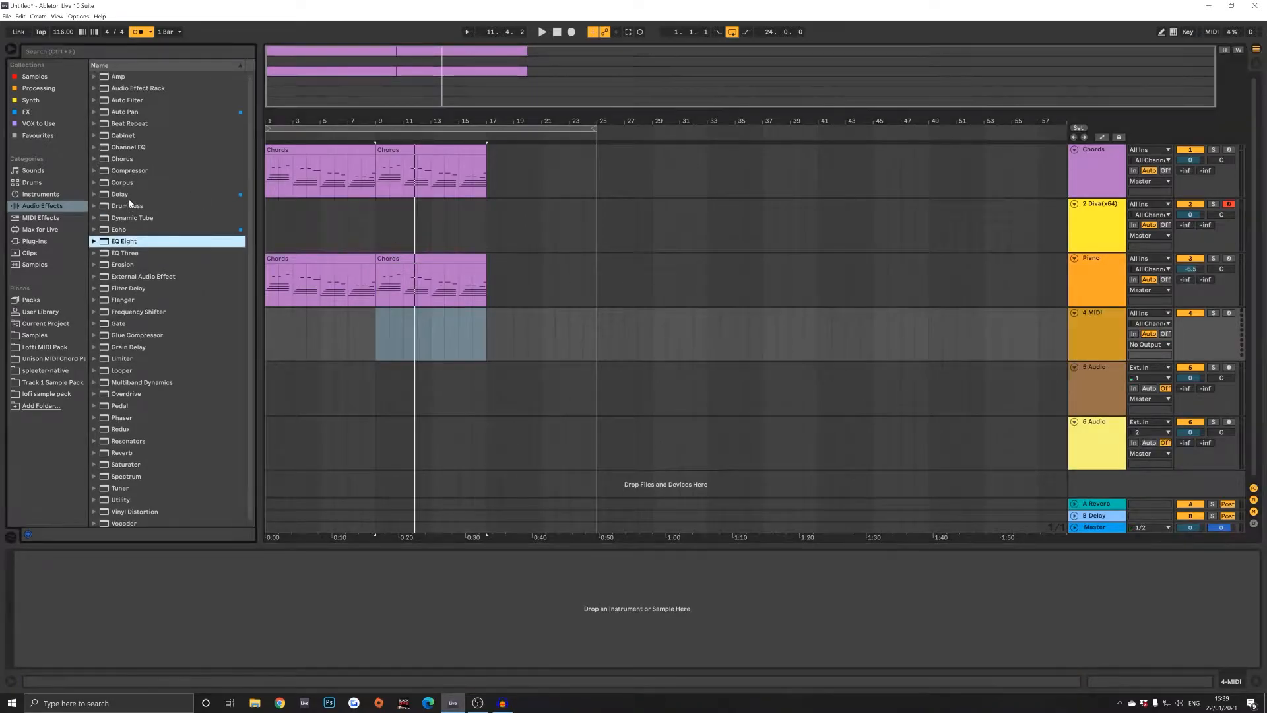
{"action": "left_click", "coordinate": [51, 194]}
{"action": "left_click", "coordinate": [50, 206]}
{"action": "left_click", "coordinate": [51, 230]}
{"action": "left_click", "coordinate": [55, 193]}
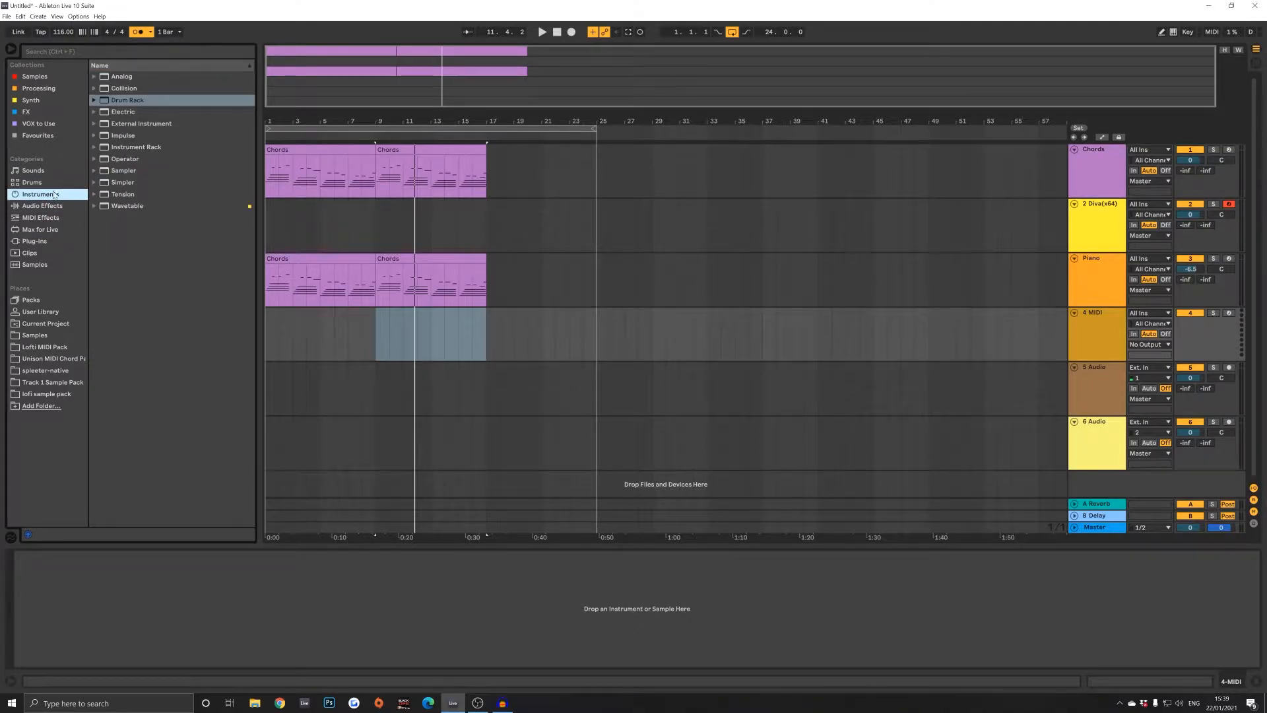
Step: Search the Sounds library for piano and pick the Grand Piano Equal Bright Production preset
{"action": "left_click", "coordinate": [51, 230]}
{"action": "left_click", "coordinate": [53, 206]}
{"action": "left_click", "coordinate": [54, 193]}
{"action": "left_click", "coordinate": [34, 170]}
{"action": "left_click", "coordinate": [93, 136]}
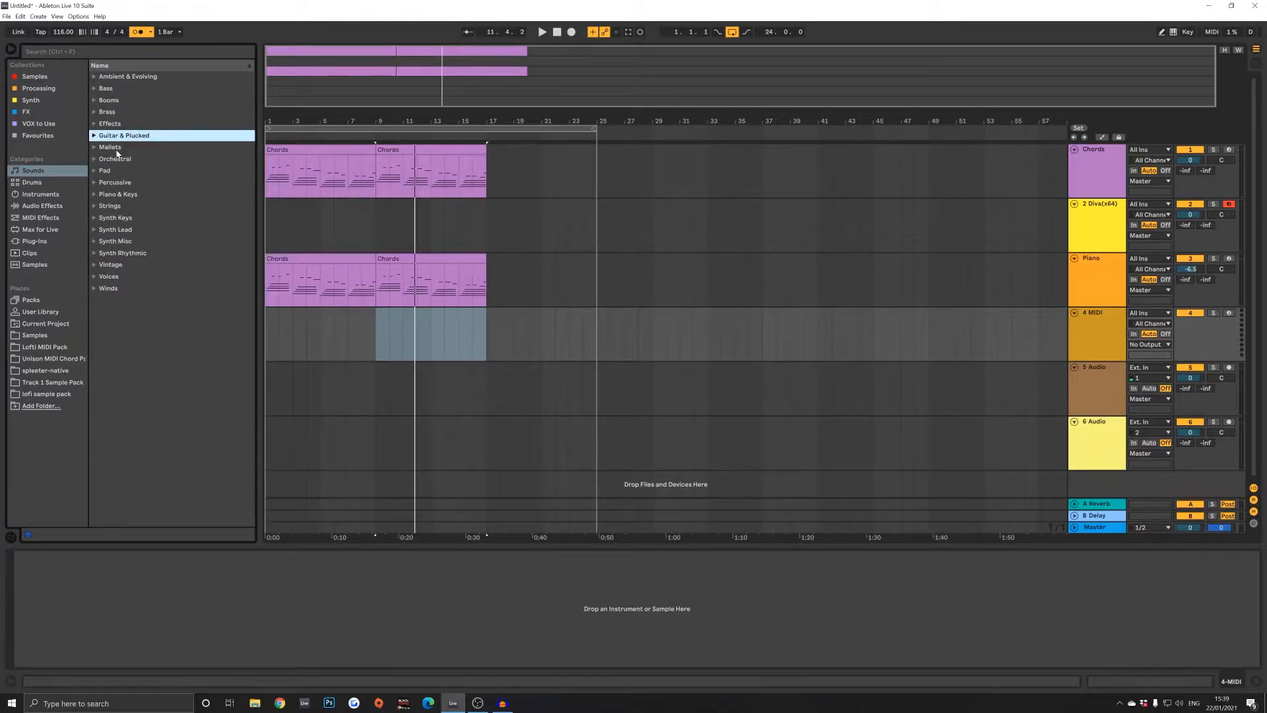
{"action": "left_click", "coordinate": [95, 194]}
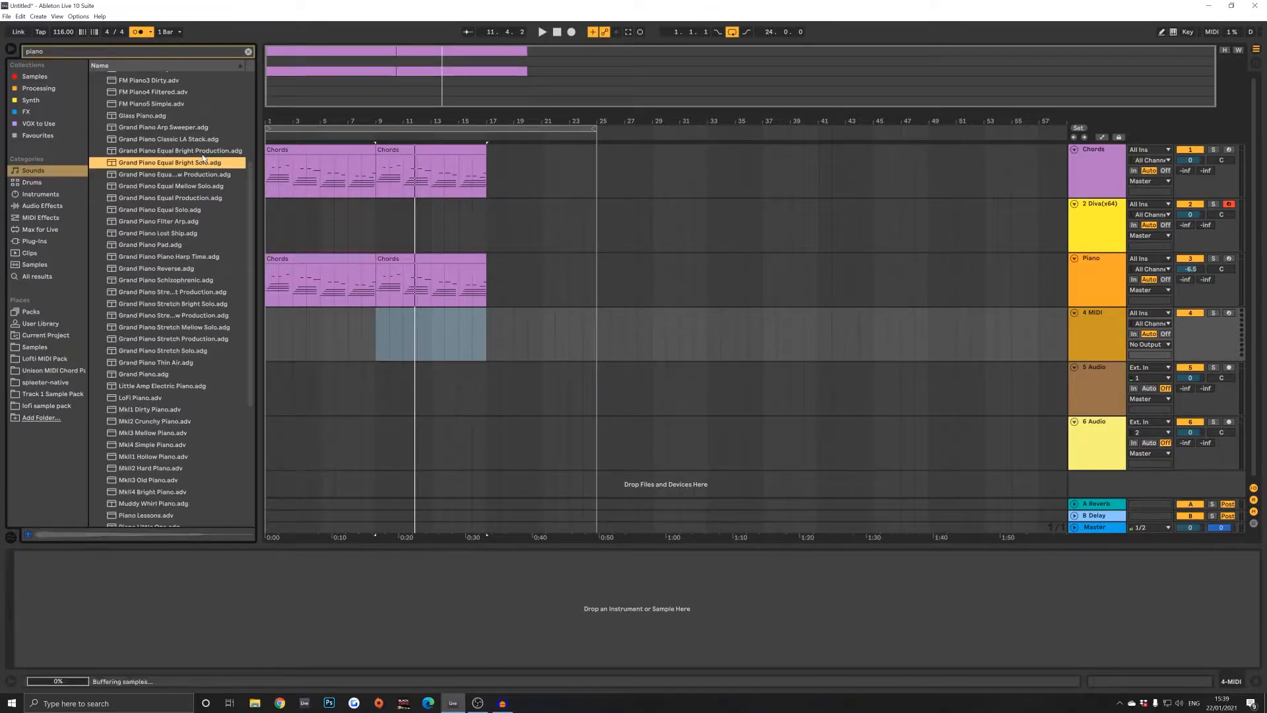
{"action": "key", "text": "Up"}
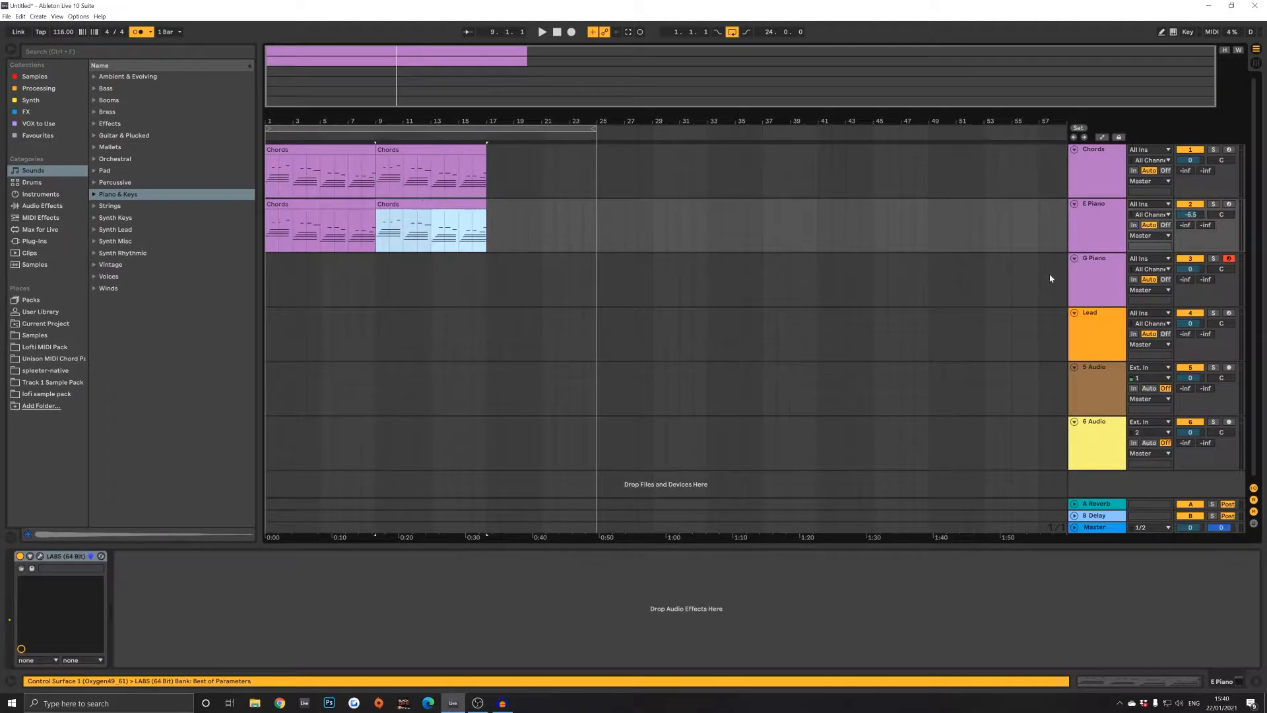
Step: Create an empty eight-bar MIDI clip on the G Piano track starting at bar 17
{"action": "left_click", "coordinate": [1099, 273]}
{"action": "left_click_drag", "start_coordinate": [488, 270], "coordinate": [566, 291]}
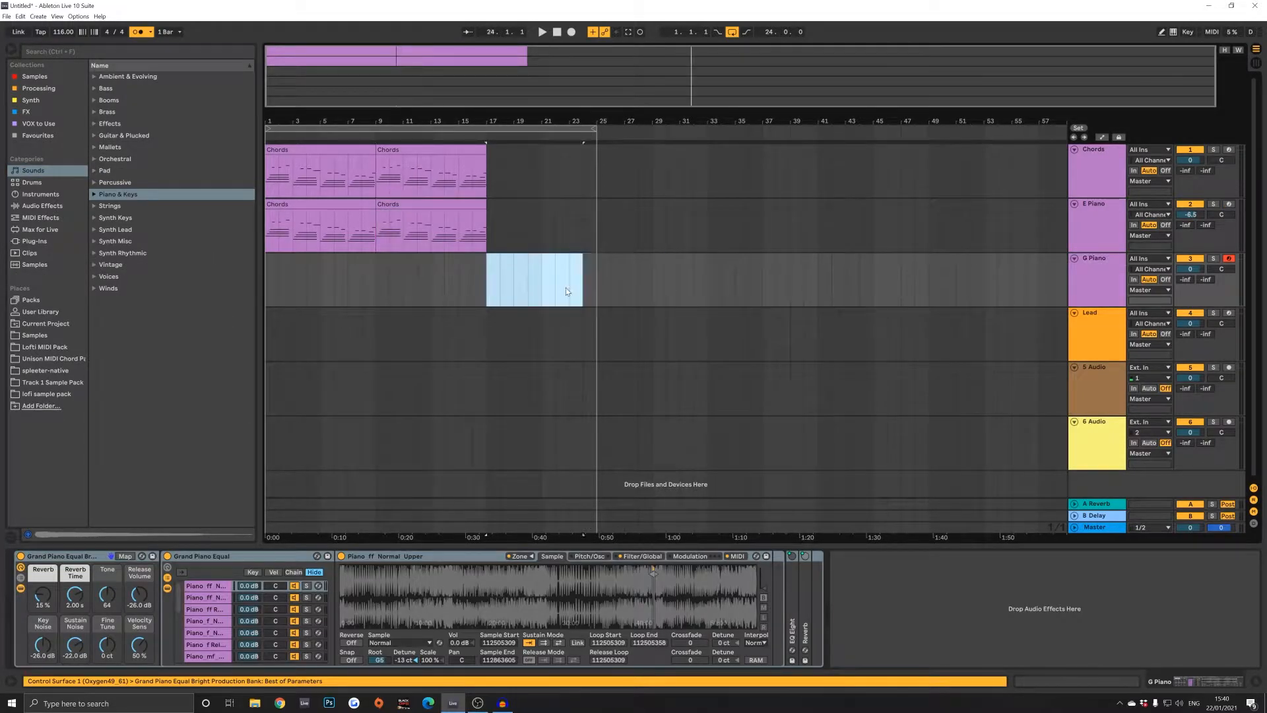
{"action": "key", "text": "ctrl+shift+m"}
{"action": "key", "text": "ctrl+alt+l"}
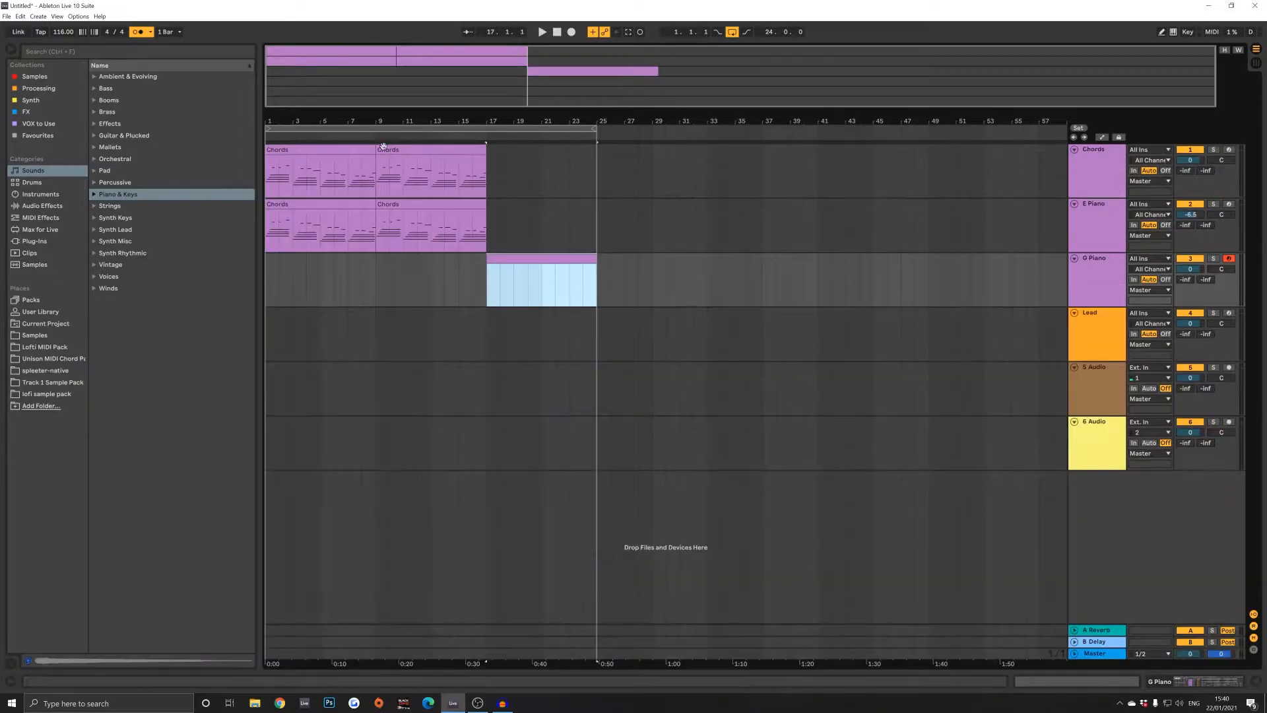
Step: Open the bar 17 clip on the G Piano track for note editing
{"action": "left_click", "coordinate": [433, 147]}
{"action": "left_click", "coordinate": [408, 204]}
{"action": "left_click", "coordinate": [508, 257]}
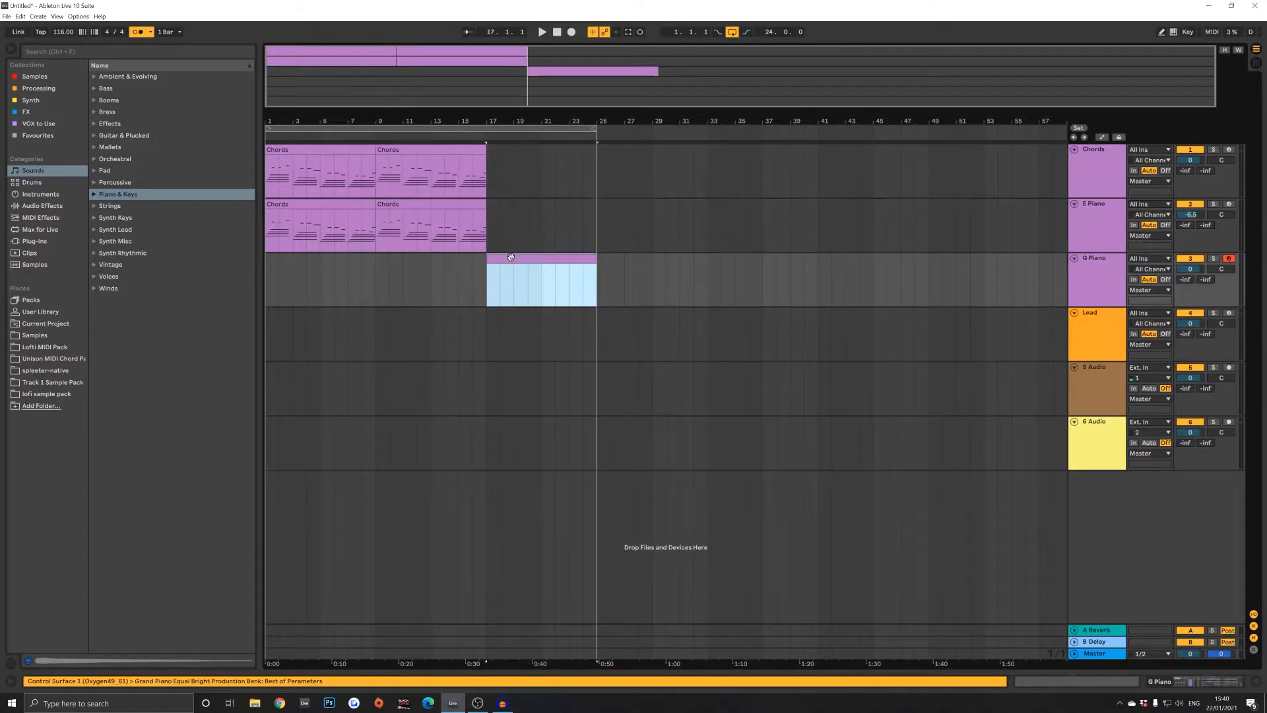
{"action": "double_click", "coordinate": [513, 258]}
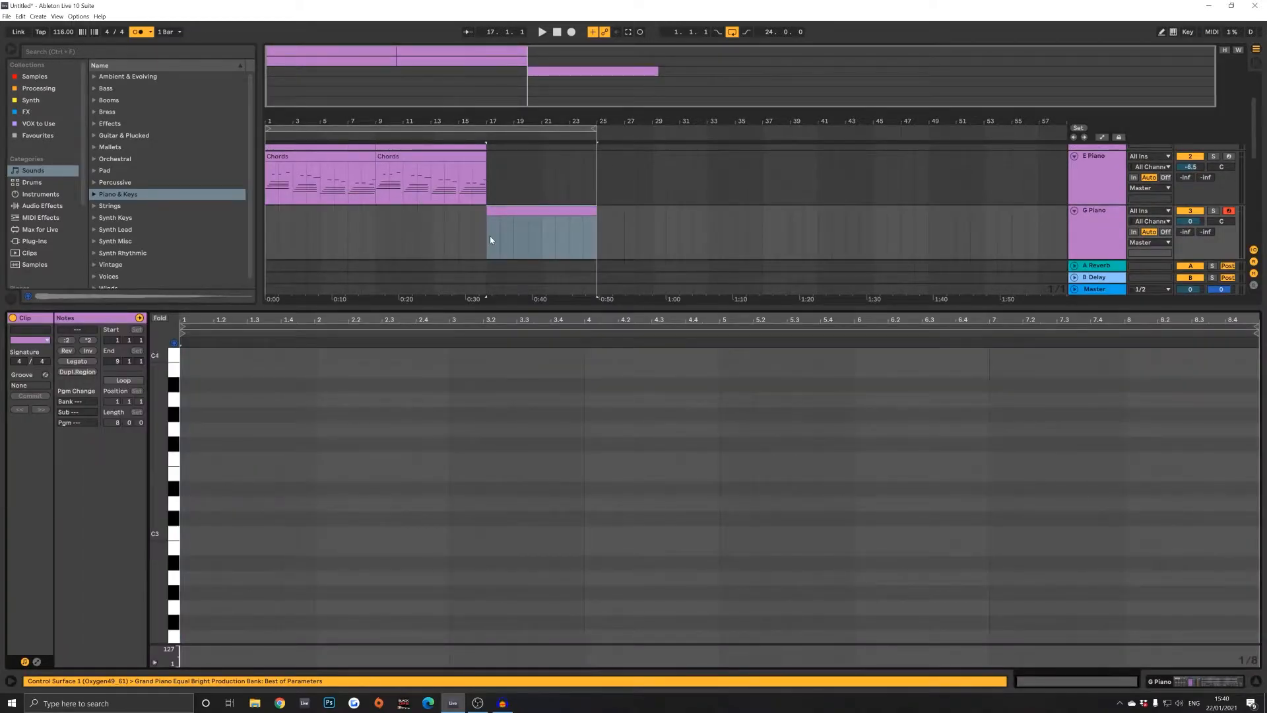
{"action": "left_click", "coordinate": [1257, 681]}
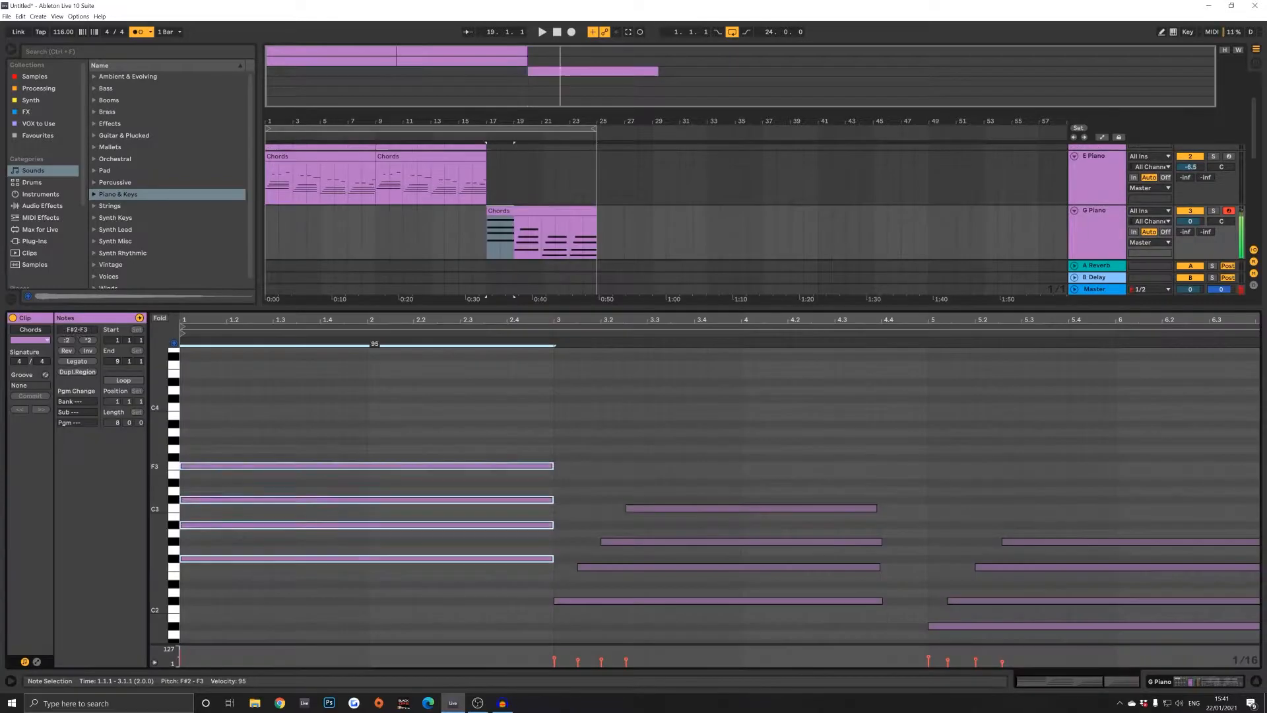
Step: Lengthen the selected C#2 to C3 chord notes in the G Piano clip to bar 5
{"action": "scroll", "coordinate": [177, 514], "scroll_direction": "down", "scroll_amount": 5}
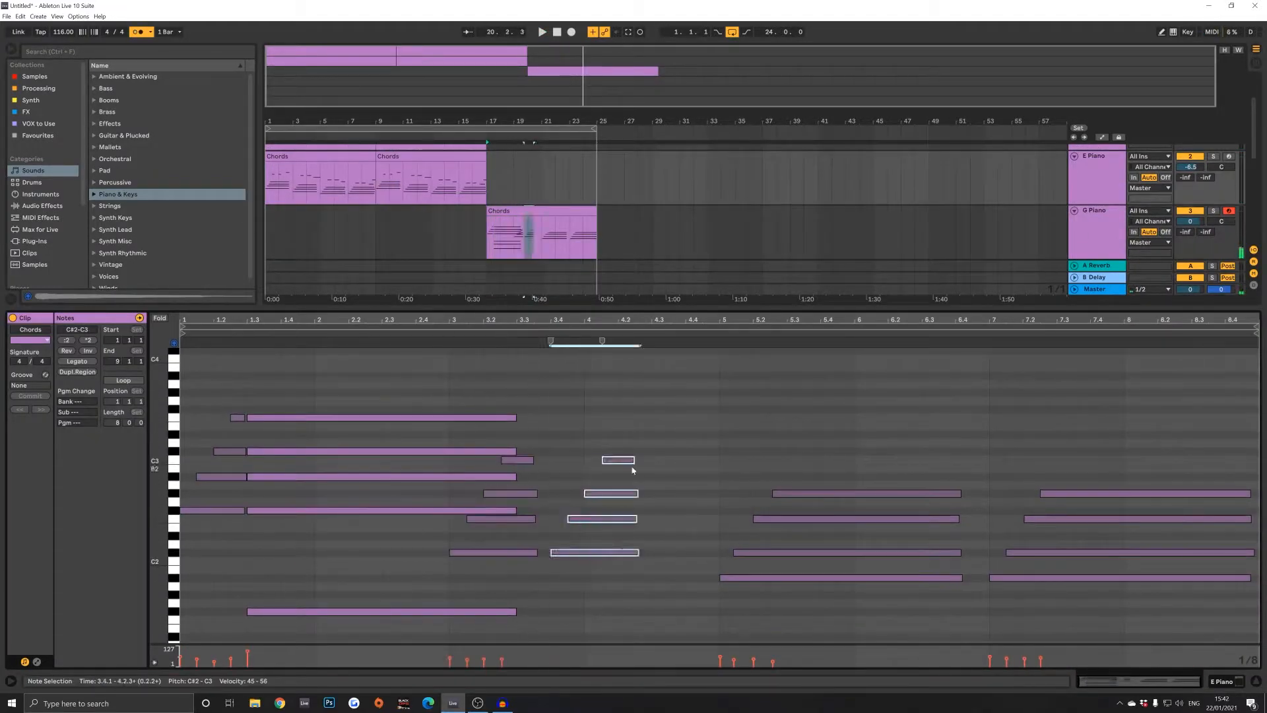
{"action": "left_click_drag", "start_coordinate": [637, 461], "coordinate": [720, 460]}
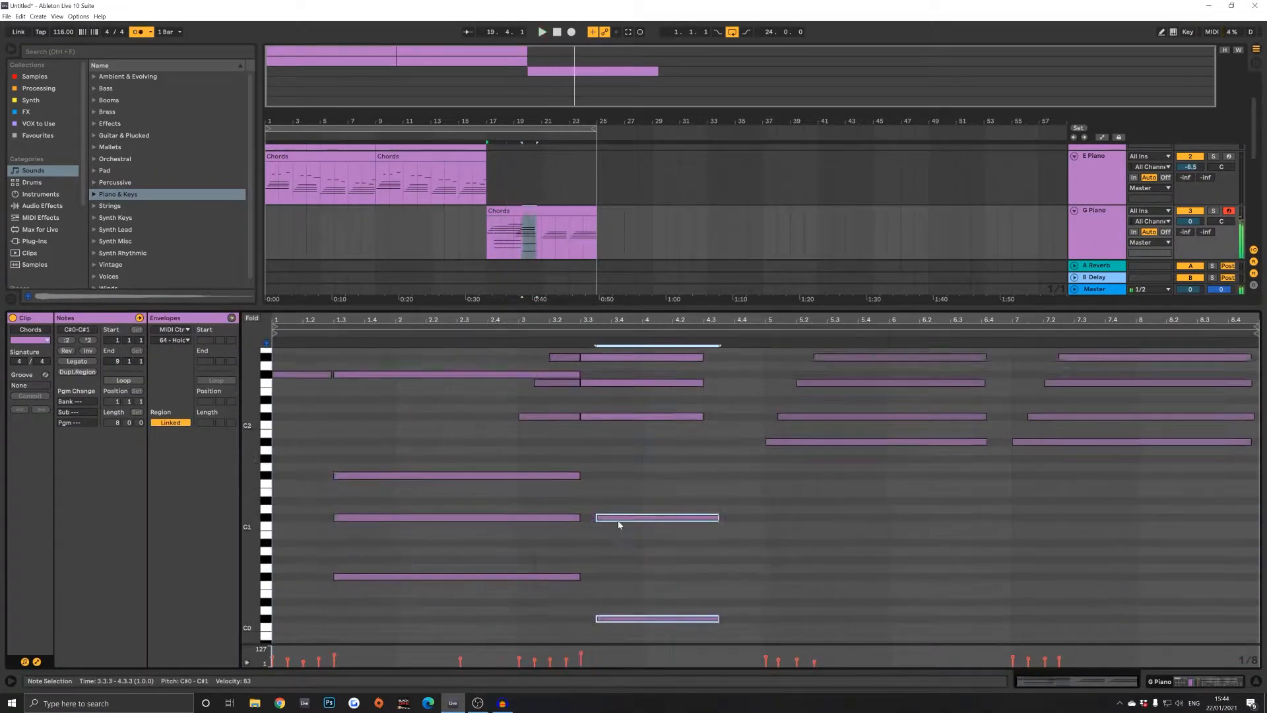
{"action": "scroll", "coordinate": [526, 475], "scroll_direction": "up", "scroll_amount": 1}
{"action": "scroll", "coordinate": [610, 486], "scroll_direction": "up", "scroll_amount": 3}
{"action": "scroll", "coordinate": [610, 486], "scroll_direction": "down", "scroll_amount": 3}
Step: Trim the end of the upper chord note near bar 3 of the G Piano clip
{"action": "left_click", "coordinate": [504, 447]}
{"action": "scroll", "coordinate": [659, 495], "scroll_direction": "down", "scroll_amount": 1}
{"action": "left_click_drag", "start_coordinate": [596, 458], "coordinate": [550, 458]}
{"action": "scroll", "coordinate": [544, 457], "scroll_direction": "up", "scroll_amount": 1}
{"action": "left_click", "coordinate": [543, 457]}
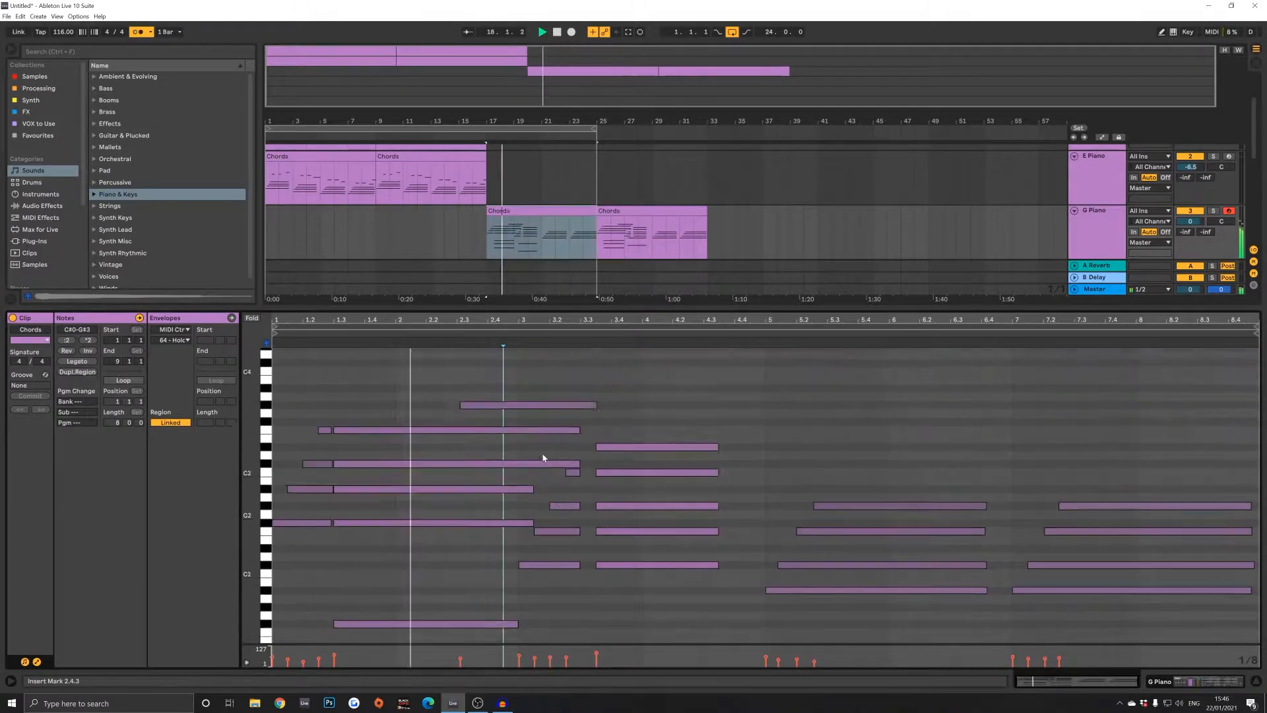
Step: Adjust the pitch and length of the chord notes around bars 3 and 4, and play the clip
{"action": "scroll", "coordinate": [661, 436], "scroll_direction": "up", "scroll_amount": 1}
{"action": "left_click_drag", "start_coordinate": [666, 424], "coordinate": [666, 417]}
{"action": "left_click_drag", "start_coordinate": [717, 532], "coordinate": [597, 533]}
{"action": "left_click", "coordinate": [588, 490]}
{"action": "scroll", "coordinate": [585, 403], "scroll_direction": "down", "scroll_amount": 1}
{"action": "left_click", "coordinate": [588, 520]}
{"action": "left_click", "coordinate": [598, 409]}
{"action": "key", "text": "space"}
Step: Extend the upper bar 4 note to bar 5 and adjust the chord notes starting at bar 5
{"action": "scroll", "coordinate": [772, 412], "scroll_direction": "down", "scroll_amount": 1}
{"action": "left_click_drag", "start_coordinate": [719, 407], "coordinate": [766, 407]}
{"action": "scroll", "coordinate": [716, 509], "scroll_direction": "down", "scroll_amount": 3}
{"action": "scroll", "coordinate": [674, 462], "scroll_direction": "up", "scroll_amount": 3}
{"action": "left_click_drag", "start_coordinate": [686, 630], "coordinate": [641, 396]}
{"action": "left_click_drag", "start_coordinate": [1000, 561], "coordinate": [786, 445]}
{"action": "left_click_drag", "start_coordinate": [986, 481], "coordinate": [1021, 528]}
Step: Move a note in bar 6 to a different pitch and select the surrounding chord notes
{"action": "scroll", "coordinate": [865, 477], "scroll_direction": "down", "scroll_amount": 3}
{"action": "left_click", "coordinate": [787, 464]}
{"action": "left_click_drag", "start_coordinate": [913, 408], "coordinate": [914, 476]}
{"action": "scroll", "coordinate": [914, 462], "scroll_direction": "up", "scroll_amount": 3}
{"action": "left_click_drag", "start_coordinate": [1020, 641], "coordinate": [821, 403]}
{"action": "left_click", "coordinate": [996, 594]}
Step: Add a high note in bar 6, extend it into bar 7, and select the G Piano clip
{"action": "double_click", "coordinate": [943, 392]}
{"action": "double_click", "coordinate": [957, 392]}
{"action": "left_click_drag", "start_coordinate": [965, 392], "coordinate": [1028, 392]}
{"action": "left_click_drag", "start_coordinate": [1132, 557], "coordinate": [1075, 407]}
{"action": "scroll", "coordinate": [1159, 478], "scroll_direction": "up", "scroll_amount": 1}
{"action": "left_click", "coordinate": [1160, 478]}
{"action": "left_click", "coordinate": [569, 210]}
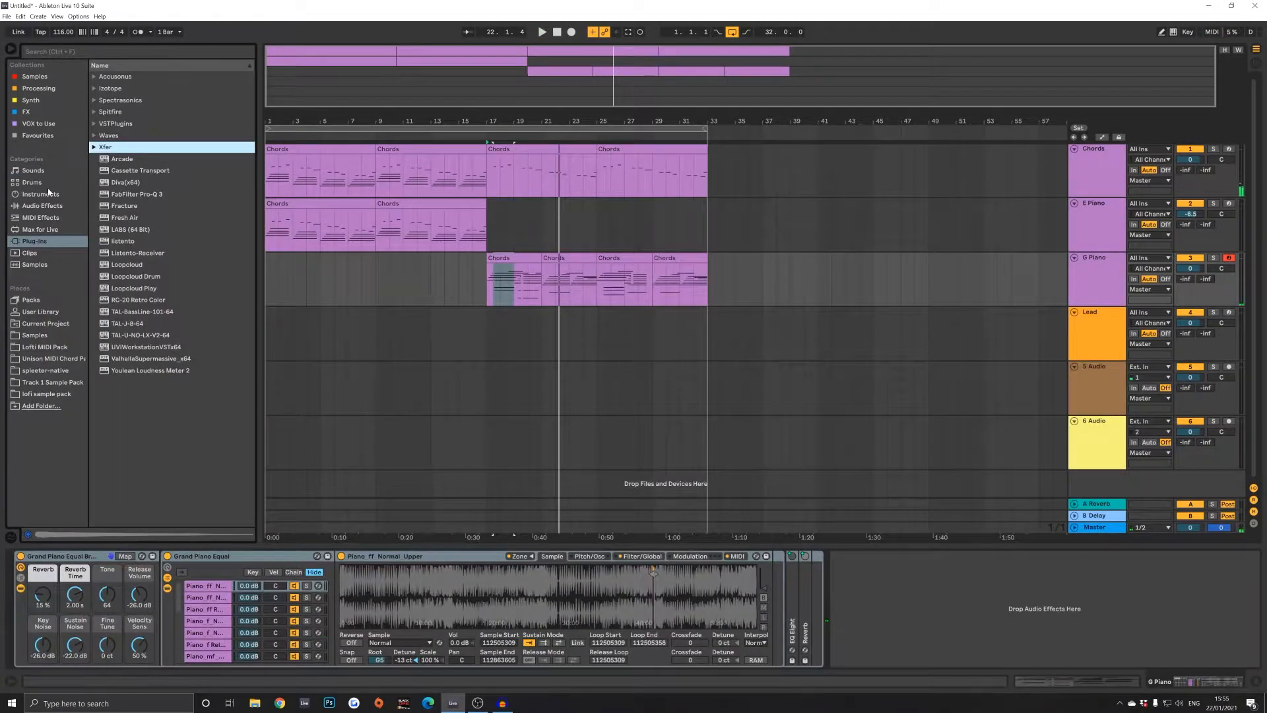
Step: Add an EQ Eight at the end of the G Piano device chain
{"action": "left_click", "coordinate": [41, 194]}
{"action": "left_click", "coordinate": [42, 205]}
{"action": "left_click", "coordinate": [132, 240]}
{"action": "left_click_drag", "start_coordinate": [114, 246], "coordinate": [901, 630]}
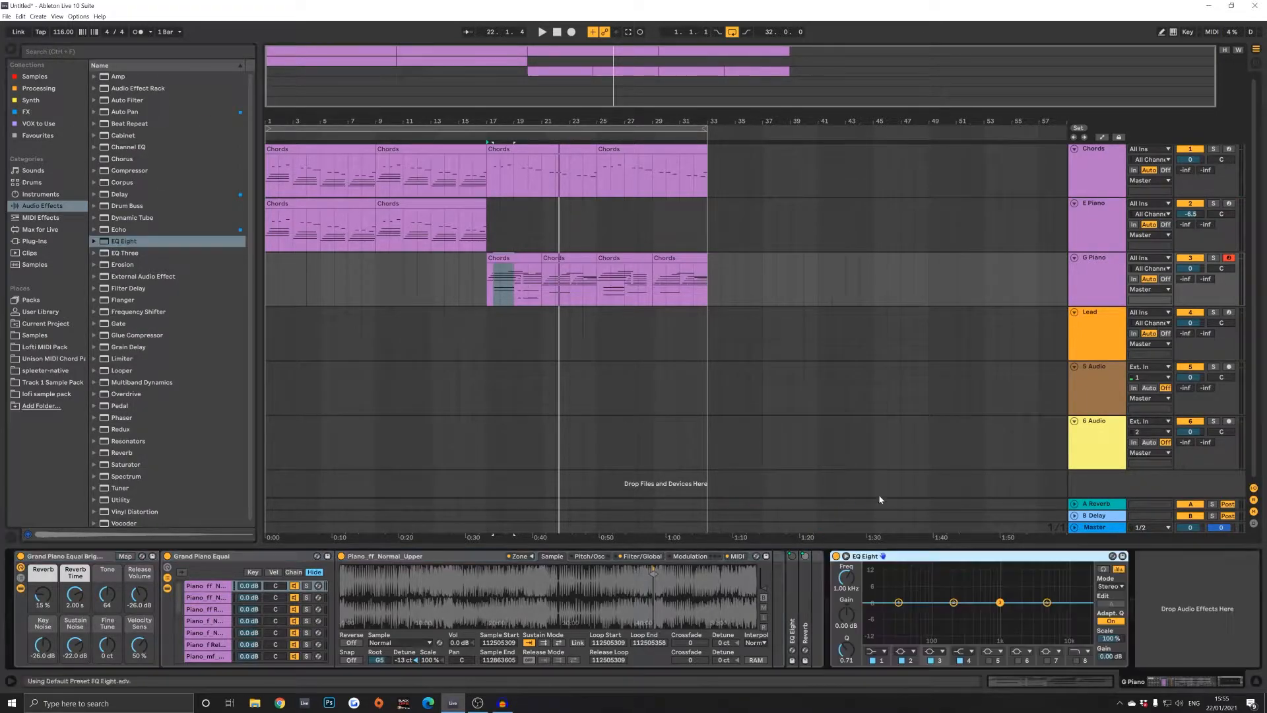
Step: Switch EQ Eight's first band to a low-cut filter, raise its cutoff frequency, and start playback
{"action": "left_click", "coordinate": [884, 651]}
{"action": "left_click", "coordinate": [876, 588]}
{"action": "left_click_drag", "start_coordinate": [899, 611], "coordinate": [945, 611]}
{"action": "key", "text": "space"}
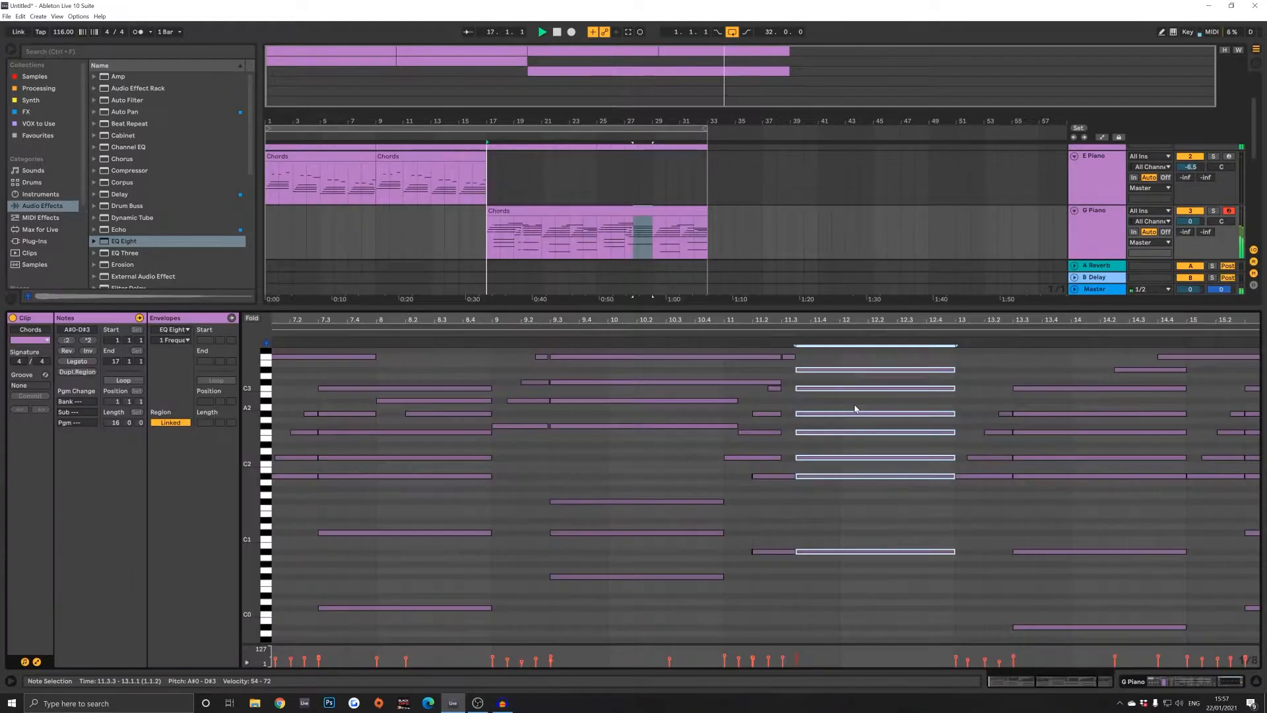
Step: Close the note editor and select the G Piano clip and track during playback
{"action": "left_click", "coordinate": [1256, 685]}
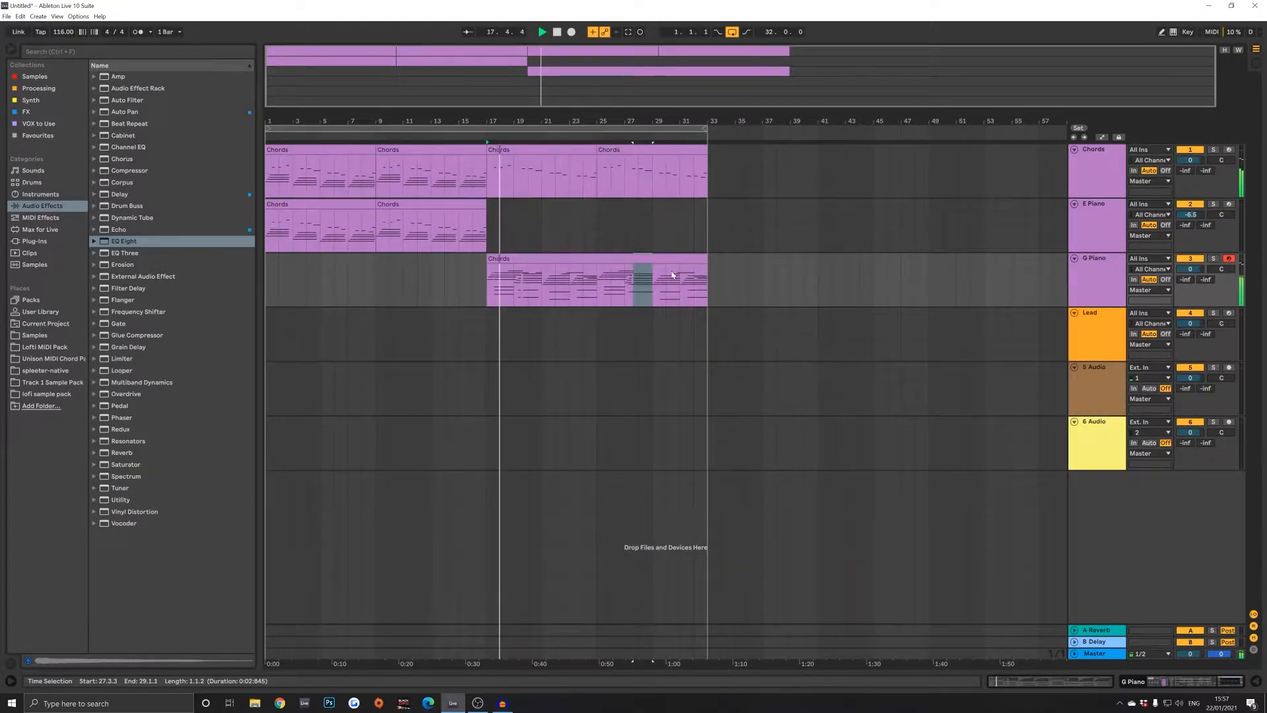
{"action": "left_click", "coordinate": [678, 259]}
{"action": "left_click", "coordinate": [1096, 162]}
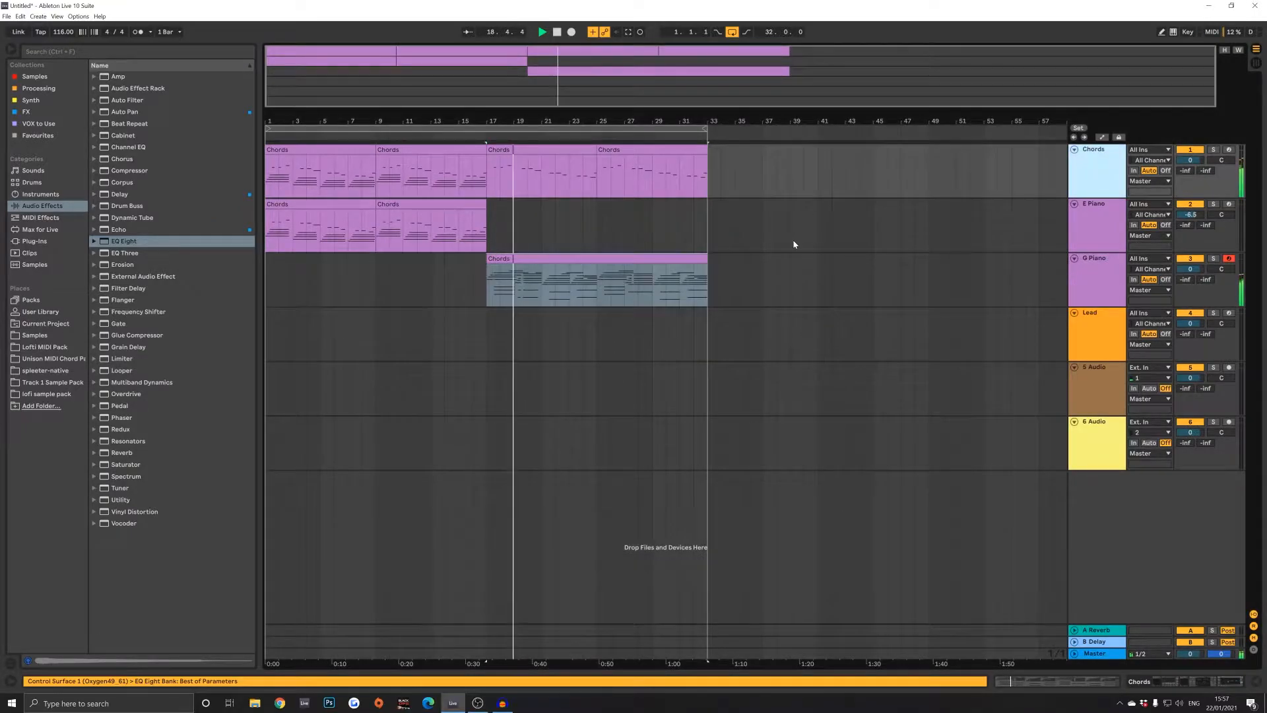
{"action": "left_click", "coordinate": [1094, 284]}
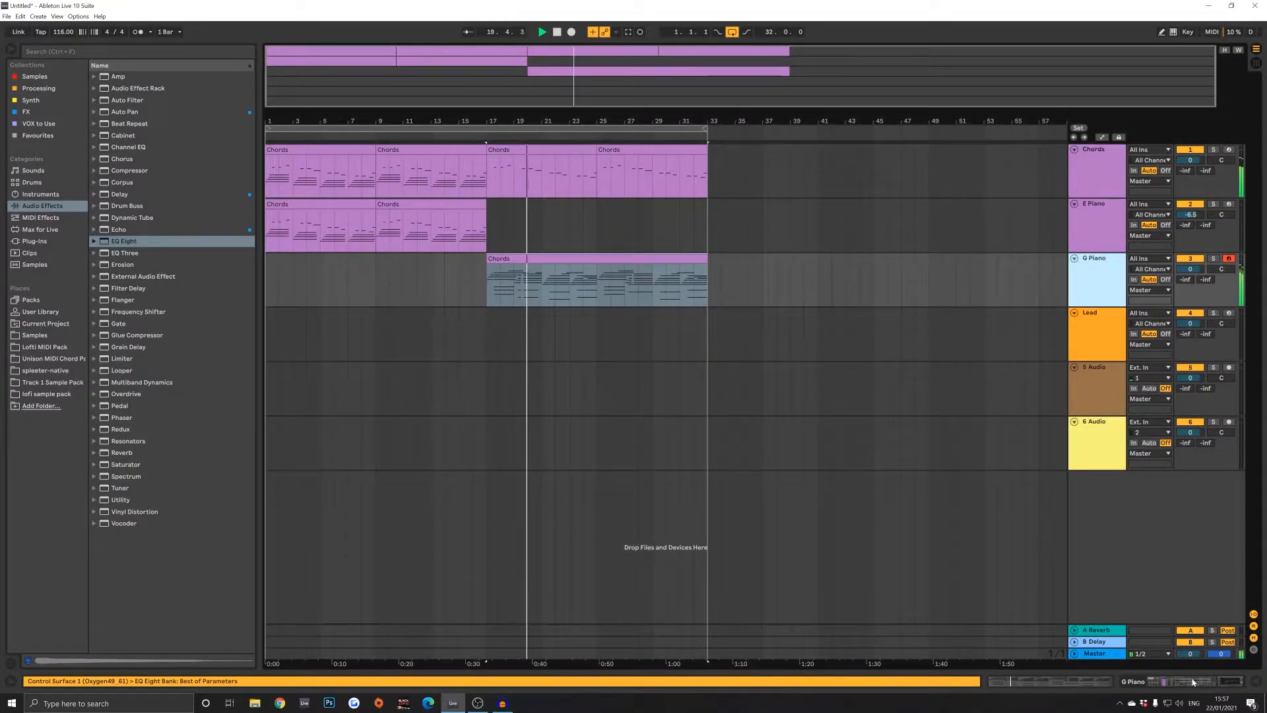
Step: Shape the G Piano's EQ Eight with a high-mid boost near 3.6 kHz and a 2.36 dB boost at 220 Hz
{"action": "left_click", "coordinate": [1191, 681]}
{"action": "left_click_drag", "start_coordinate": [1001, 603], "coordinate": [1039, 587]}
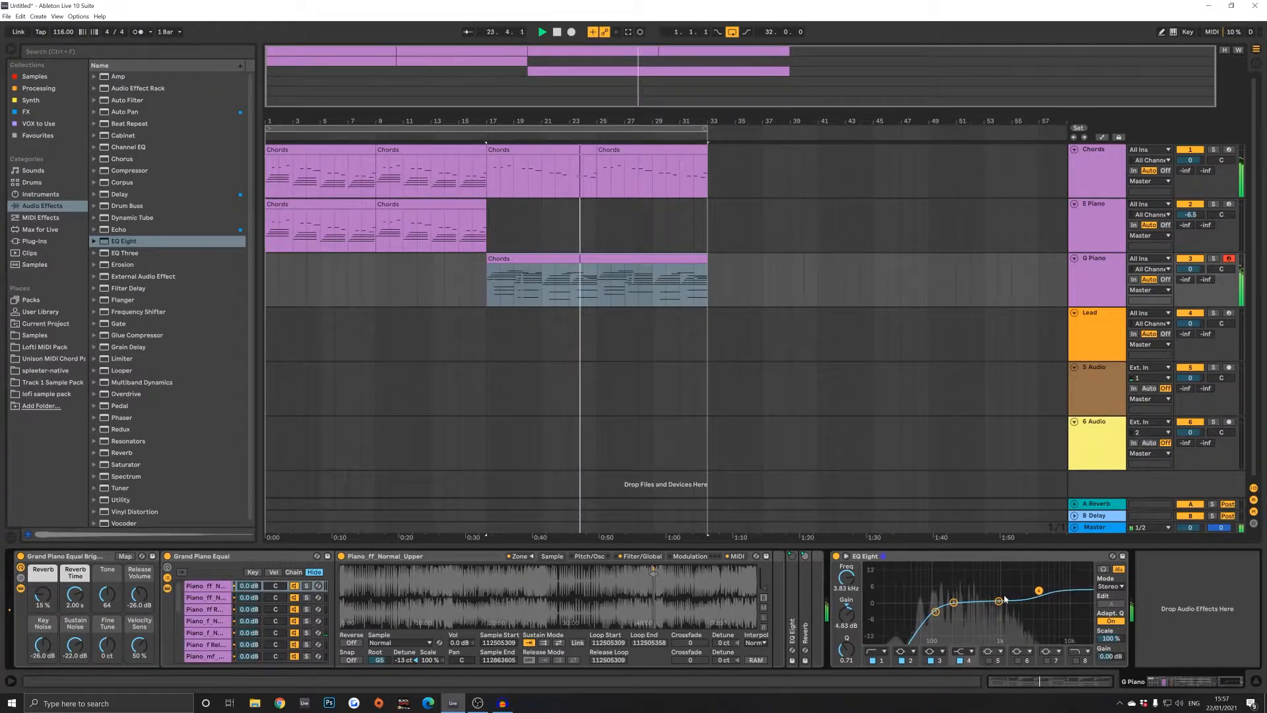
{"action": "mouse_move", "coordinate": [1039, 588]}
{"action": "left_mouse_down"}
{"action": "mouse_move", "coordinate": [1039, 604]}
{"action": "mouse_move", "coordinate": [1029, 593]}
{"action": "mouse_move", "coordinate": [1042, 589]}
{"action": "left_mouse_up"}
{"action": "mouse_move", "coordinate": [953, 603]}
{"action": "left_mouse_down"}
{"action": "mouse_move", "coordinate": [967, 593]}
{"action": "mouse_move", "coordinate": [956, 597]}
{"action": "left_mouse_up"}
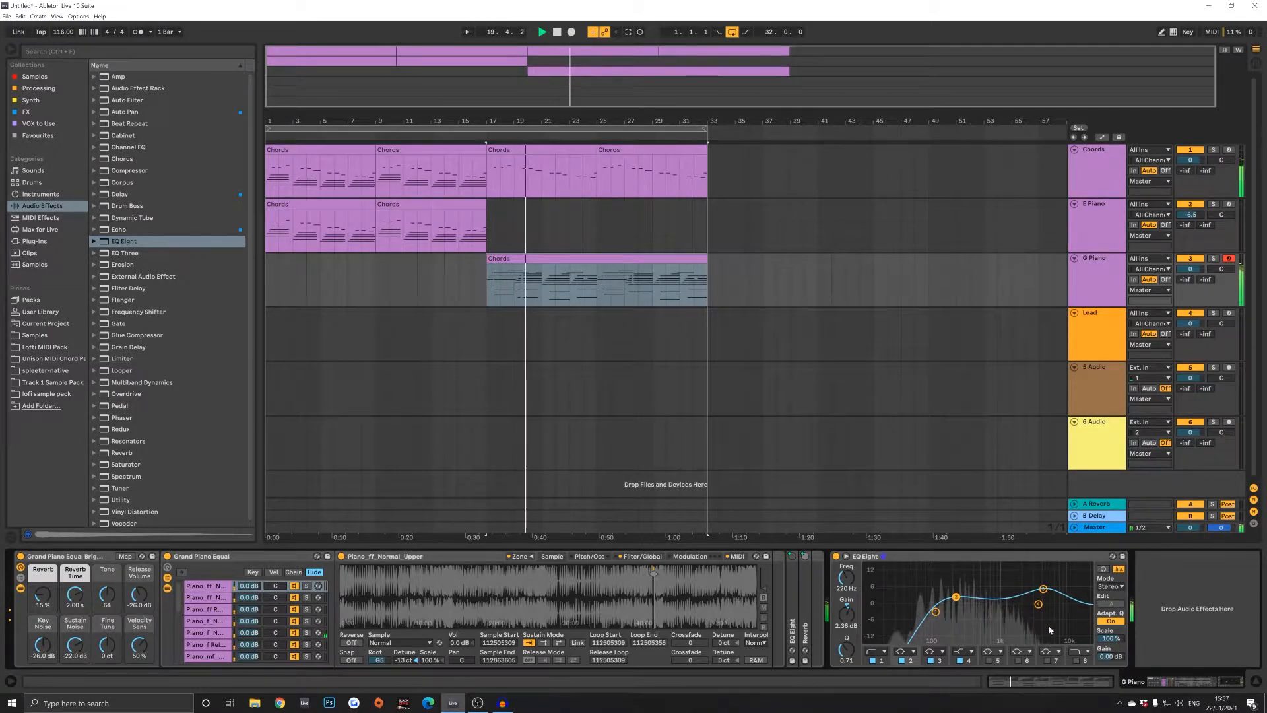
Step: Duplicate the G Piano's EQ Eight and change the duplicate's channel mode
{"action": "left_click", "coordinate": [1006, 555]}
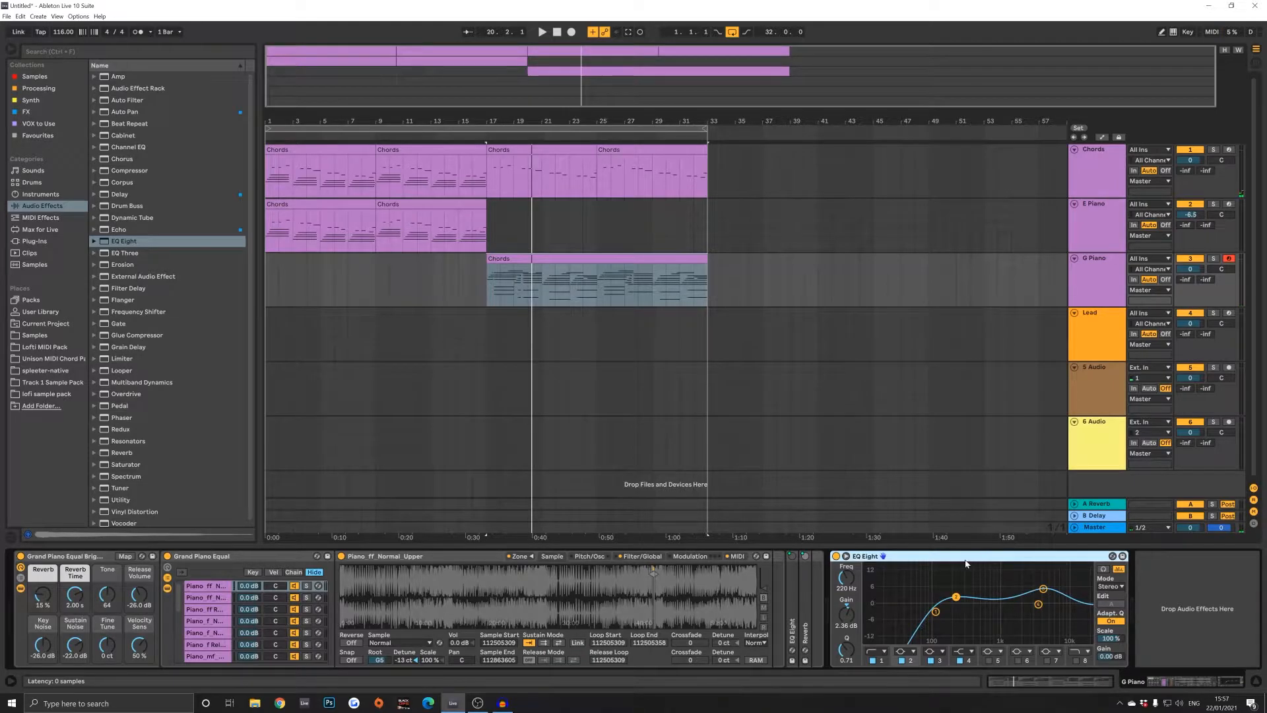
{"action": "key", "text": "ctrl+d"}
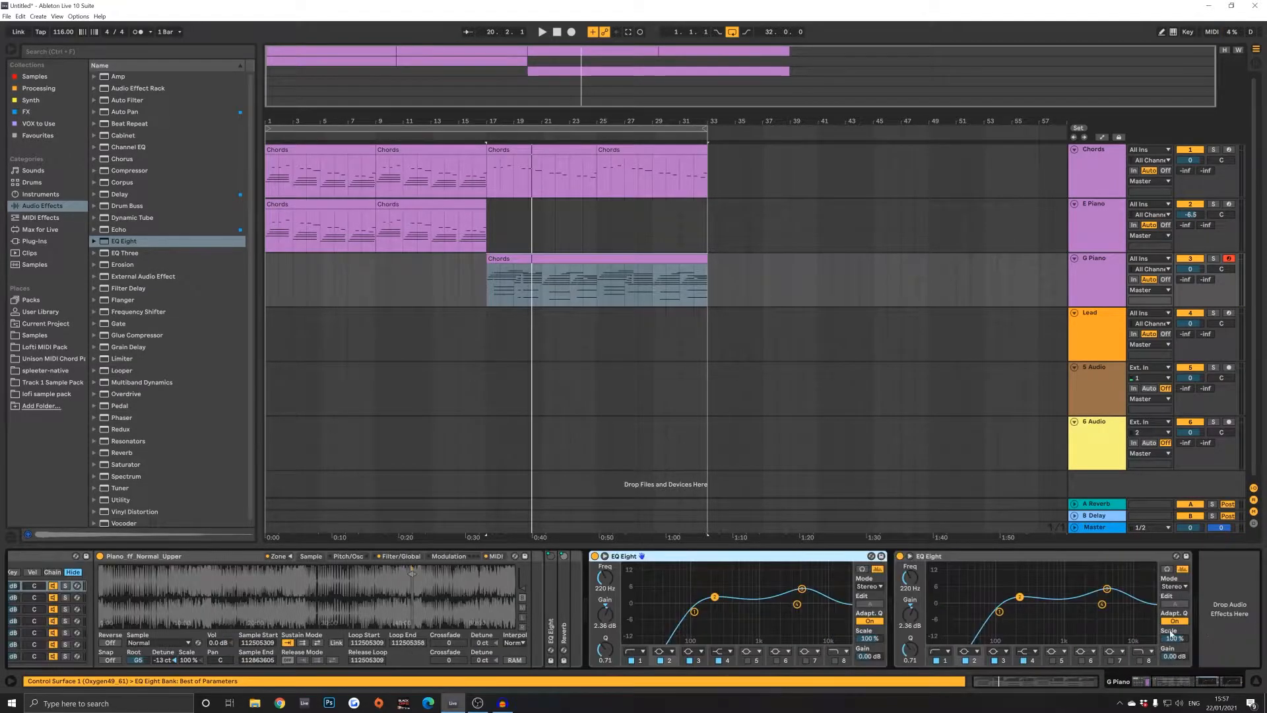
{"action": "left_click", "coordinate": [1174, 587]}
{"action": "left_click", "coordinate": [1172, 610]}
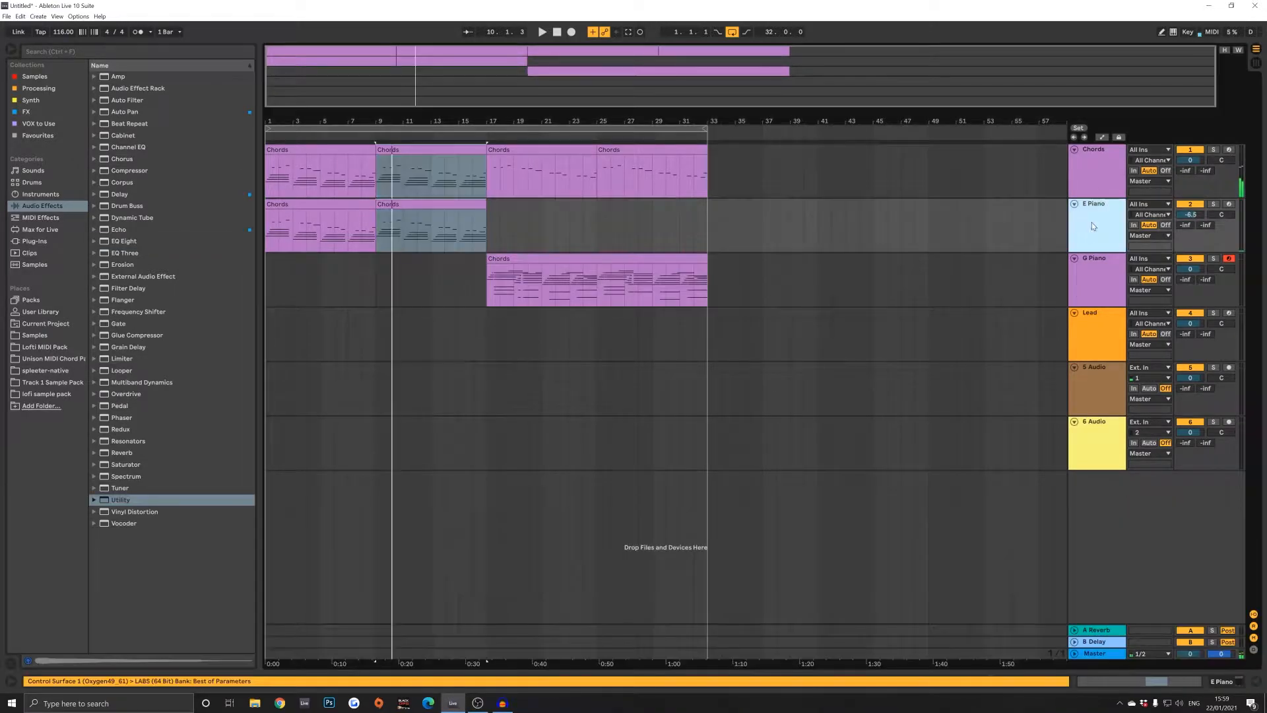
Step: Insert a new MIDI track between the E Piano and G Piano tracks
{"action": "left_click", "coordinate": [1120, 295]}
{"action": "left_click", "coordinate": [1092, 243]}
{"action": "key", "text": "ctrl+shift+t"}
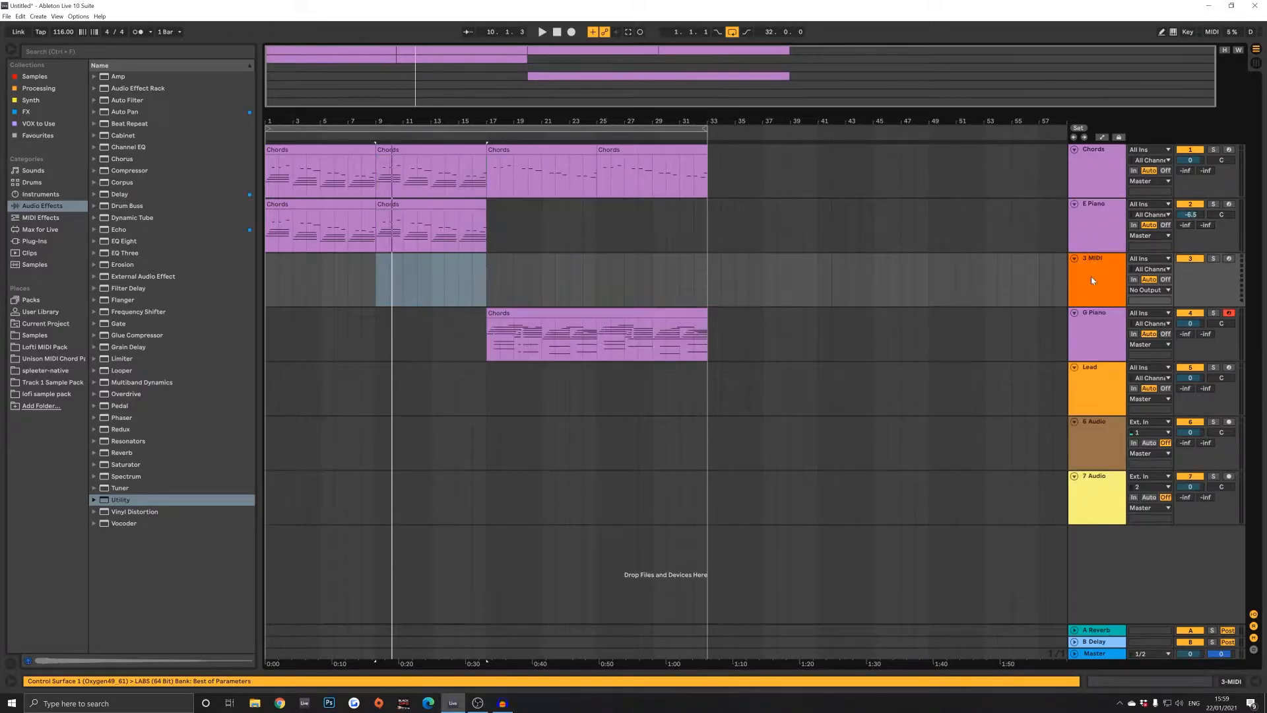
Step: Browse the Orchestral sounds down to the string ensemble presets for the new MIDI track
{"action": "left_click", "coordinate": [41, 171]}
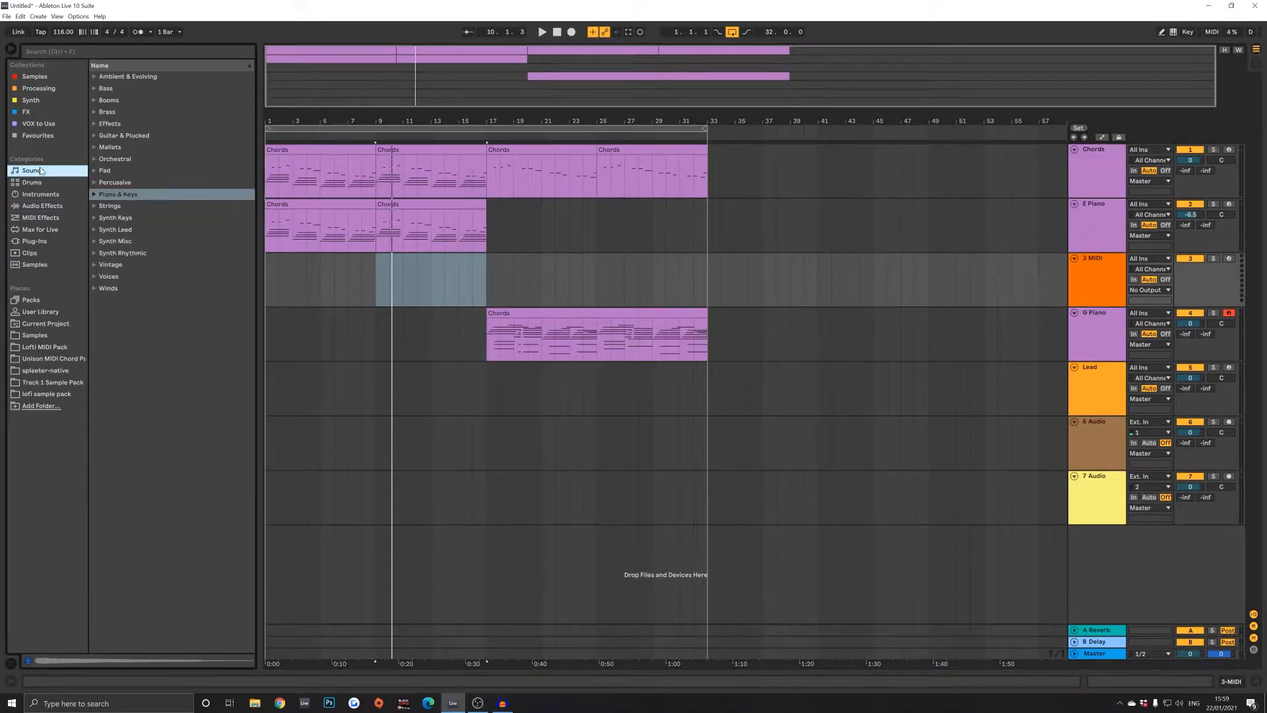
{"action": "left_click", "coordinate": [117, 49]}
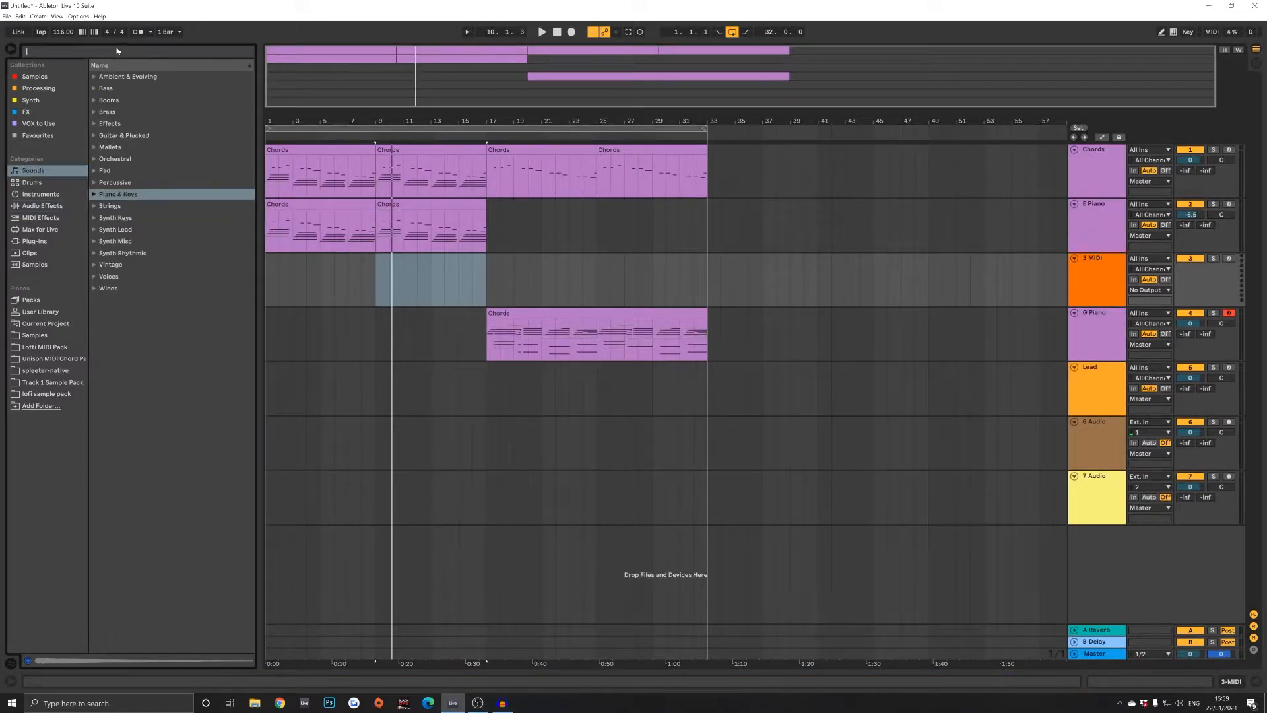
{"action": "left_click", "coordinate": [94, 160]}
{"action": "scroll", "coordinate": [148, 161], "scroll_direction": "down", "scroll_amount": 4}
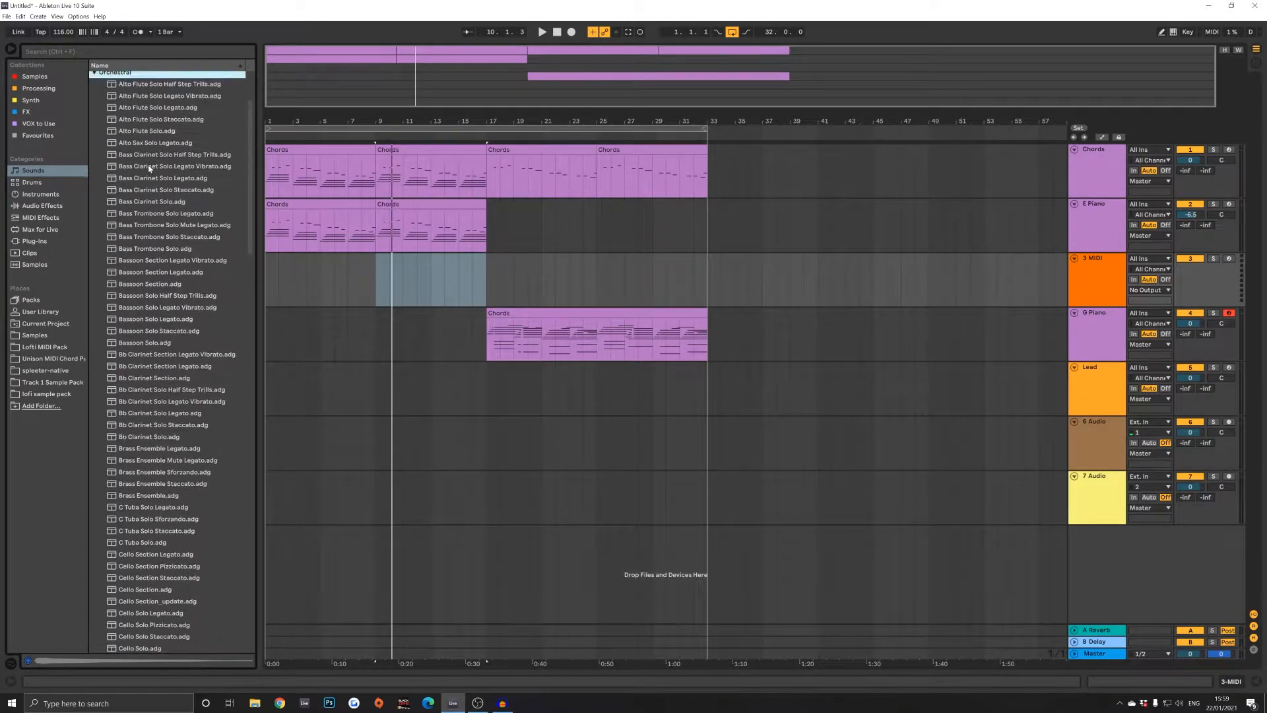
{"action": "scroll", "coordinate": [148, 160], "scroll_direction": "down", "scroll_amount": 5}
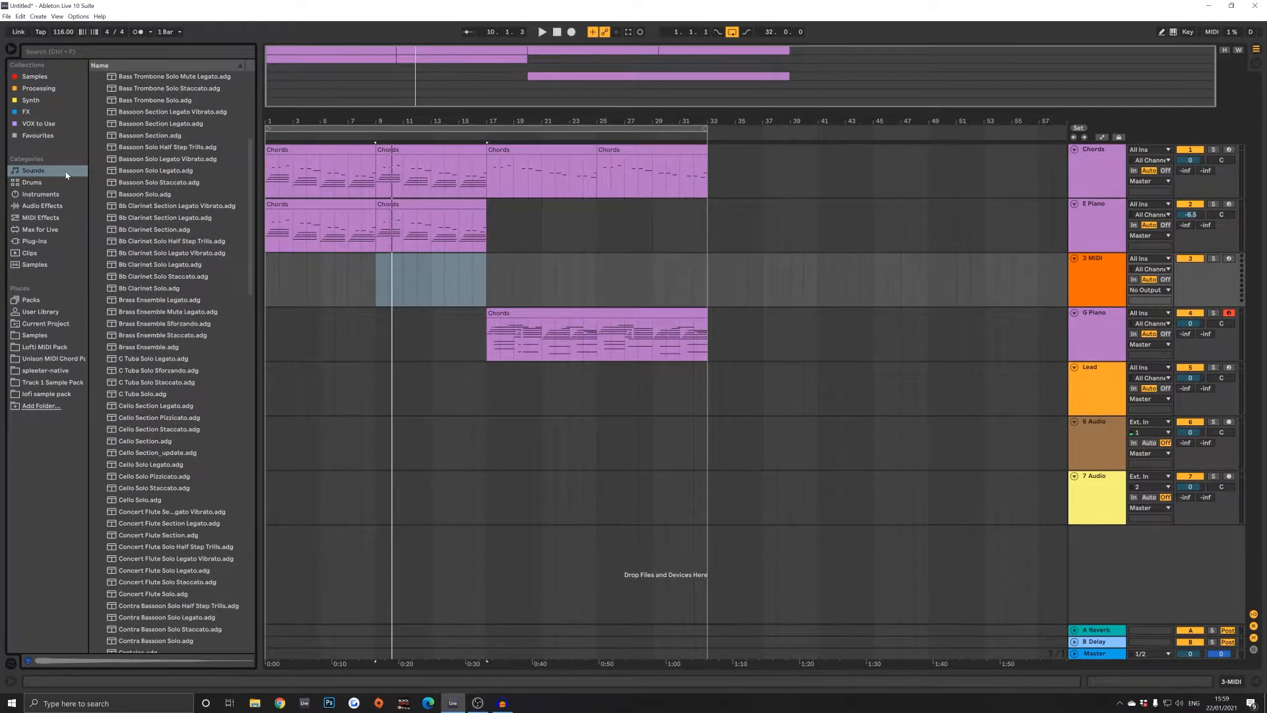
{"action": "scroll", "coordinate": [156, 198], "scroll_direction": "down", "scroll_amount": 20}
{"action": "left_click", "coordinate": [184, 380]}
{"action": "scroll", "coordinate": [185, 379], "scroll_direction": "down", "scroll_amount": 4}
{"action": "scroll", "coordinate": [184, 377], "scroll_direction": "down", "scroll_amount": 2}
{"action": "scroll", "coordinate": [185, 371], "scroll_direction": "up", "scroll_amount": 2}
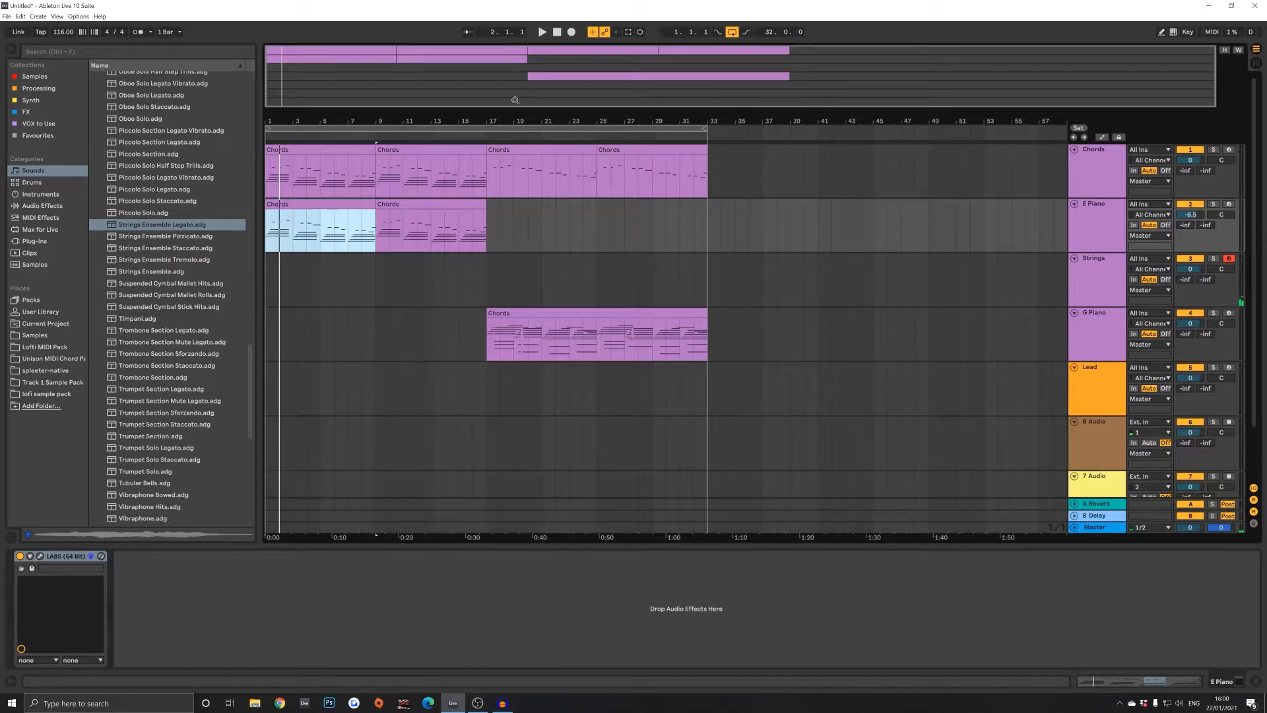
Step: Close the E Piano note editor and select the G Piano clip at bar 17
{"action": "left_click", "coordinate": [421, 210]}
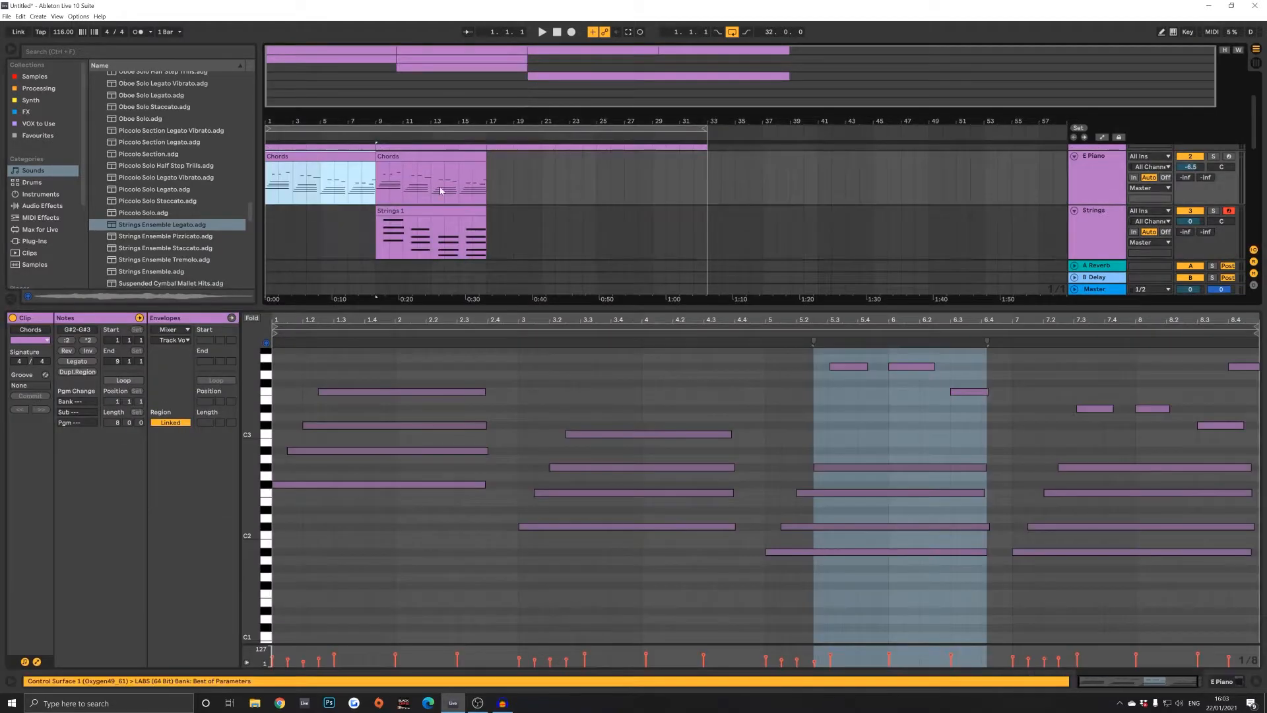
{"action": "left_click", "coordinate": [1259, 685]}
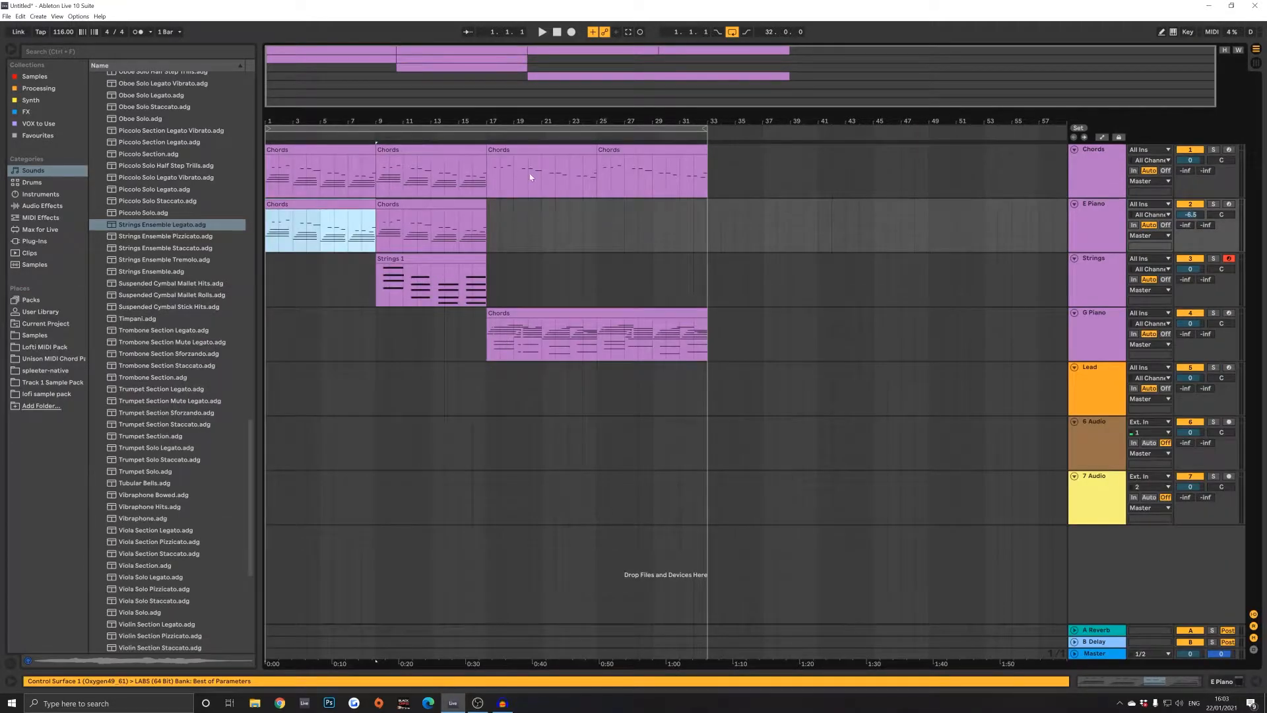
{"action": "left_click", "coordinate": [539, 149]}
{"action": "left_click", "coordinate": [577, 312]}
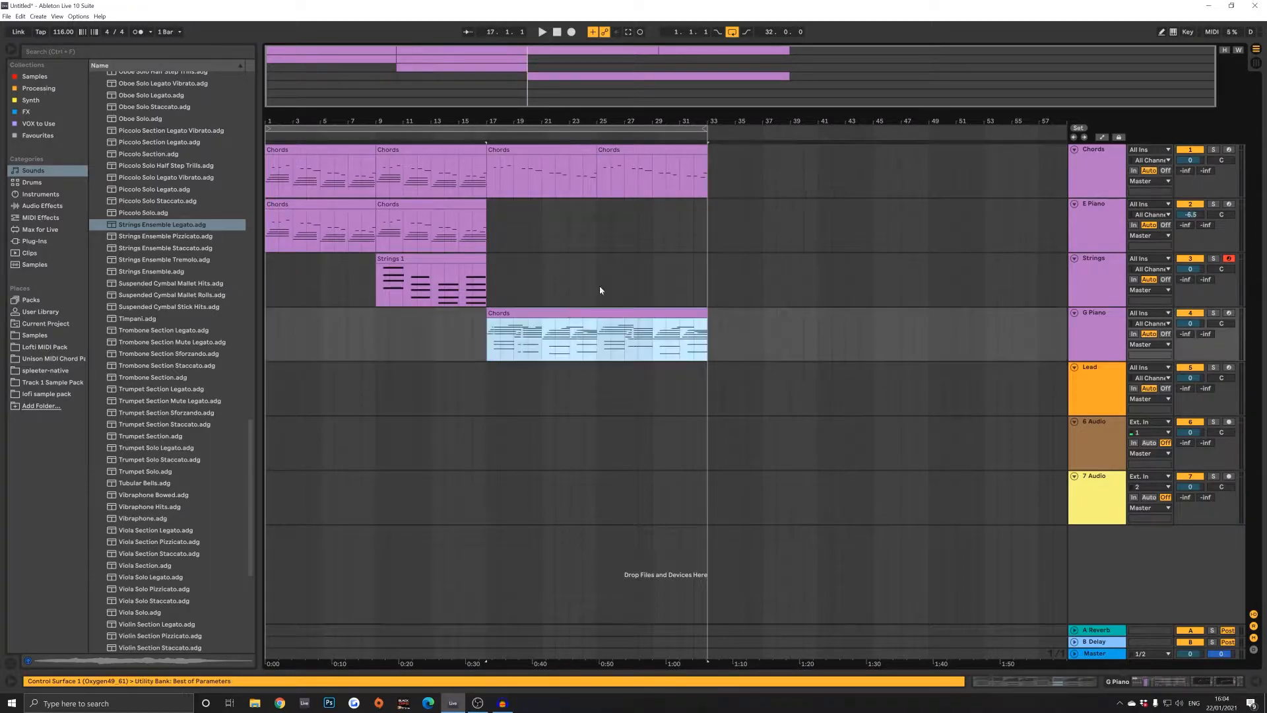
Step: Add the Lofi Drumz drum rack preset as a new track directly below the Lead track
{"action": "left_click", "coordinate": [1099, 371]}
{"action": "left_click", "coordinate": [1098, 439]}
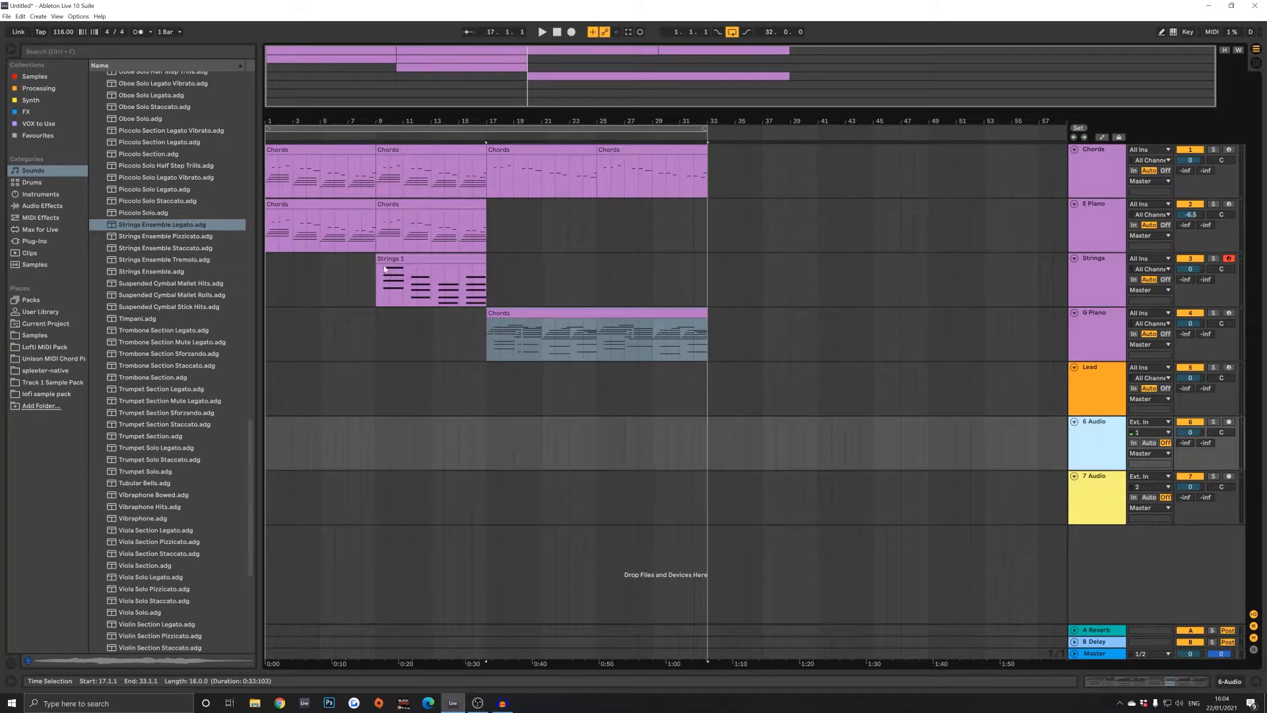
{"action": "scroll", "coordinate": [165, 130], "scroll_direction": "up", "scroll_amount": 10}
{"action": "left_click", "coordinate": [33, 182]}
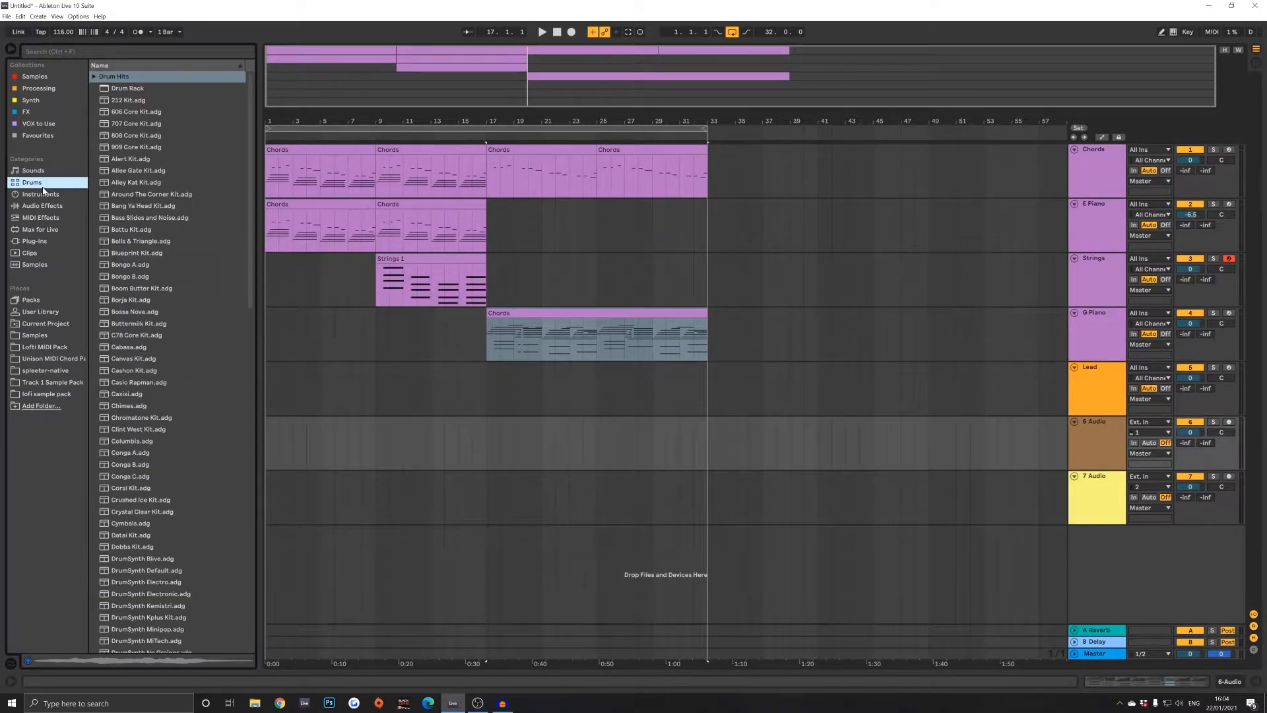
{"action": "left_click", "coordinate": [41, 194]}
{"action": "left_click", "coordinate": [99, 101]}
{"action": "left_click", "coordinate": [95, 100]}
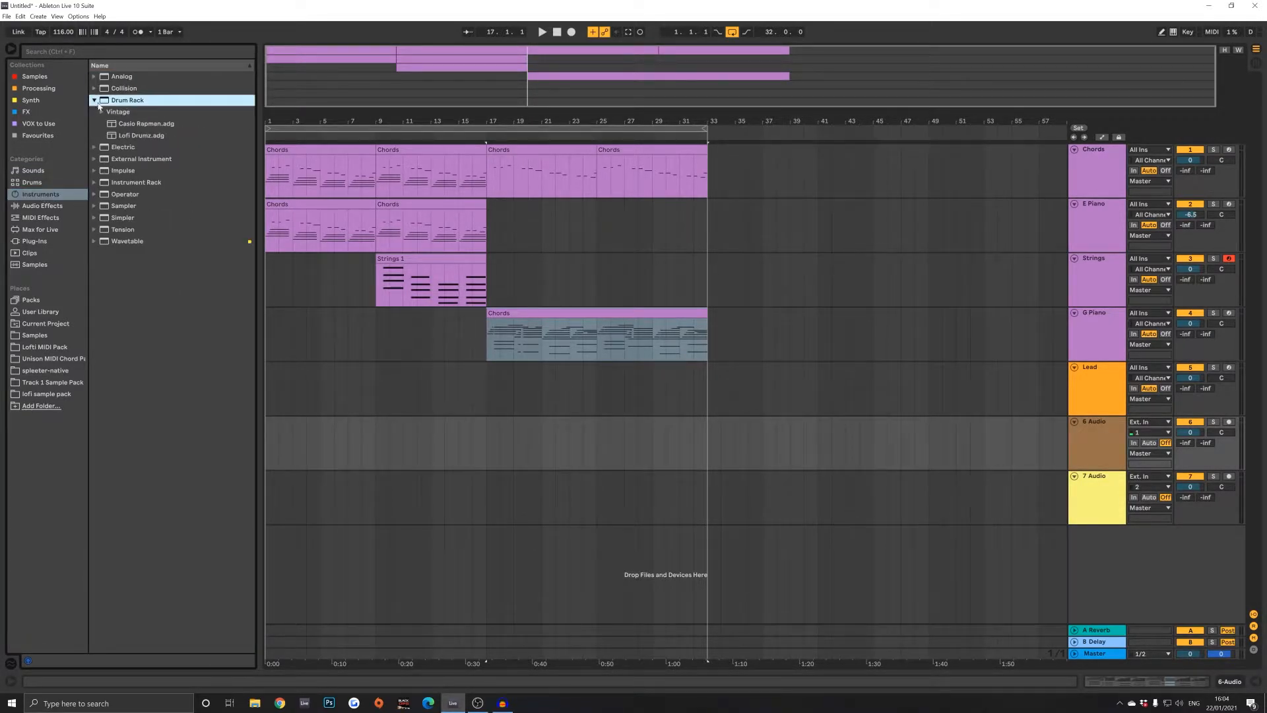
{"action": "left_click", "coordinate": [125, 136]}
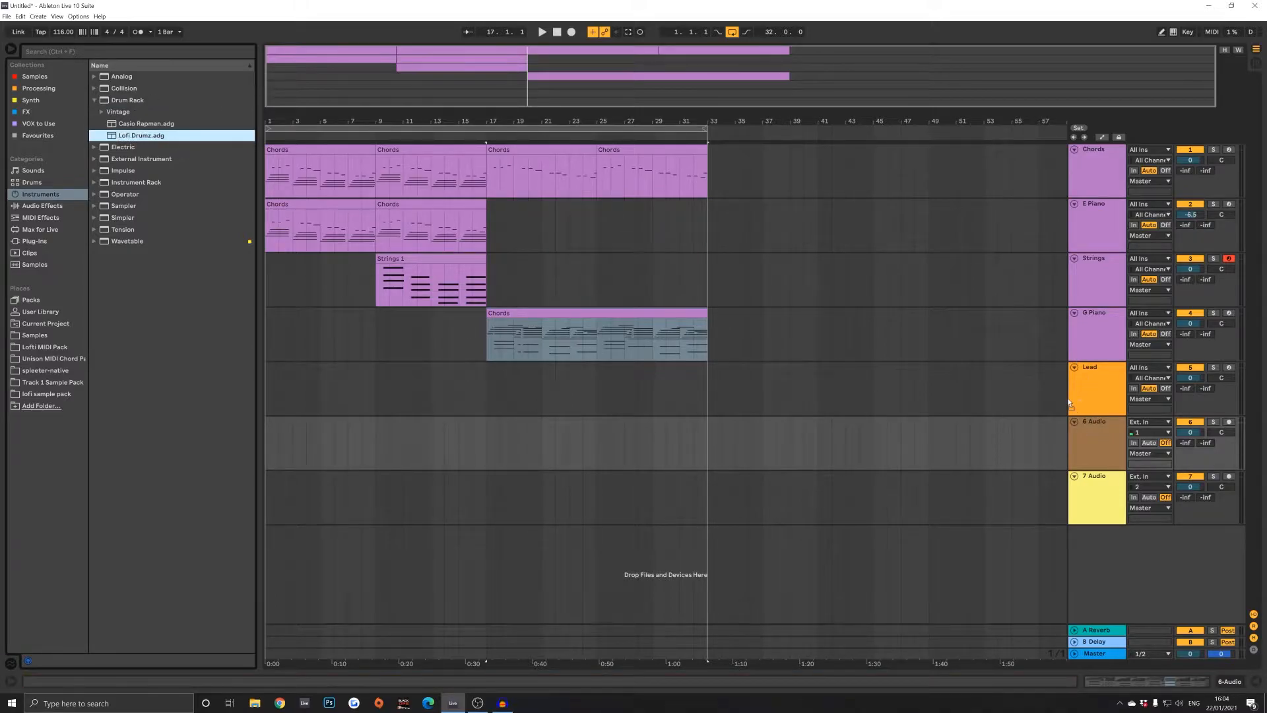
{"action": "left_click_drag", "start_coordinate": [171, 178], "coordinate": [1107, 425]}
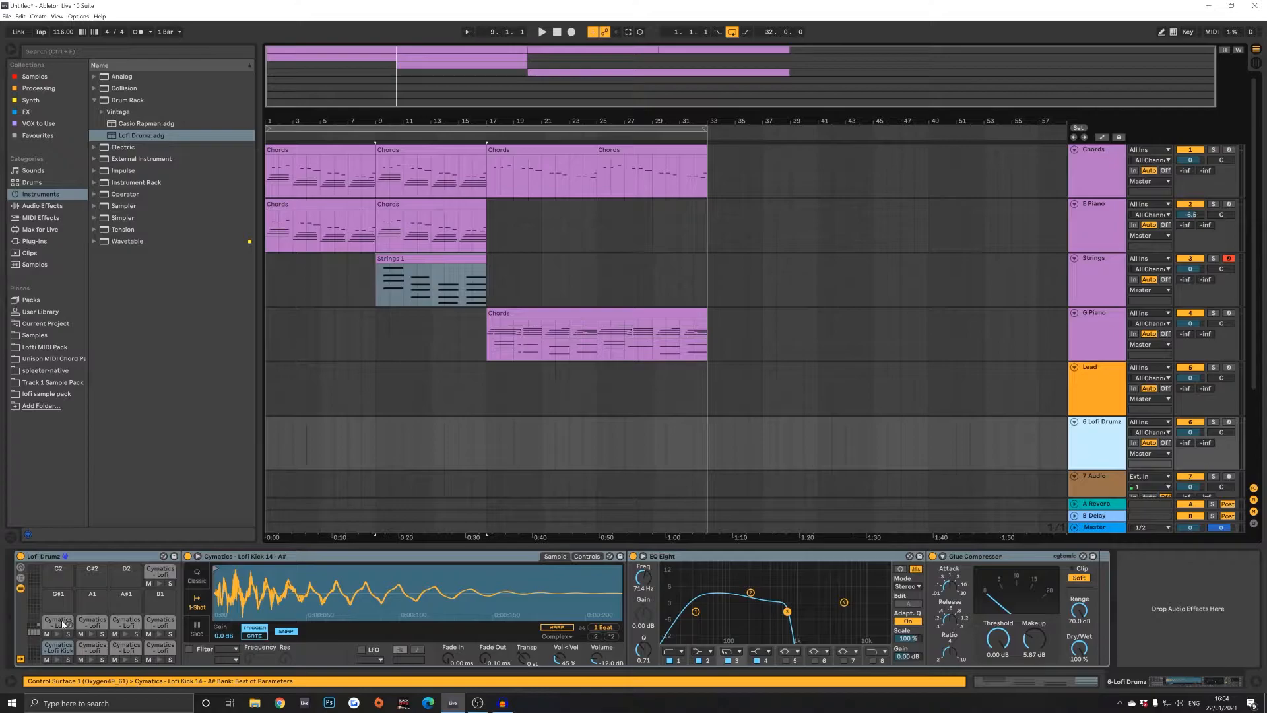
Step: Open the Cymatics - Lofi Toolkit pack in the Samples folder and examine its subfolders, collapsing Melody Loops
{"action": "left_click", "coordinate": [35, 335]}
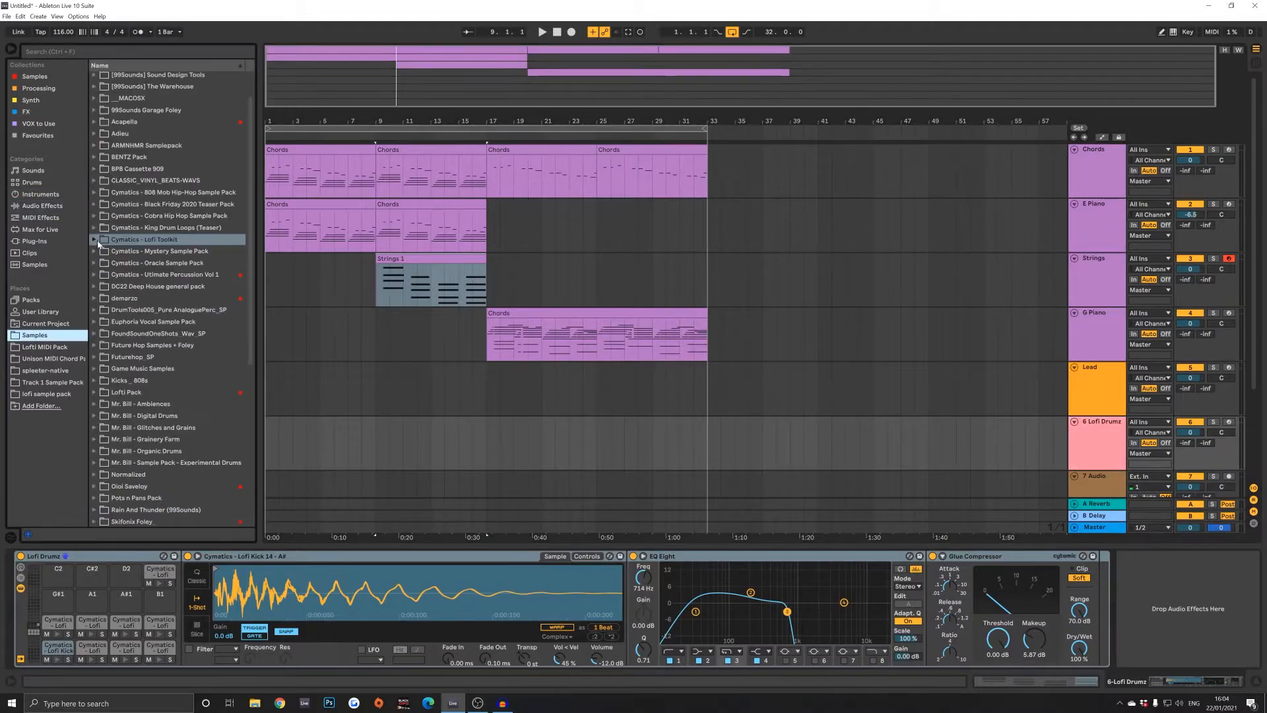
{"action": "left_click", "coordinate": [94, 239]}
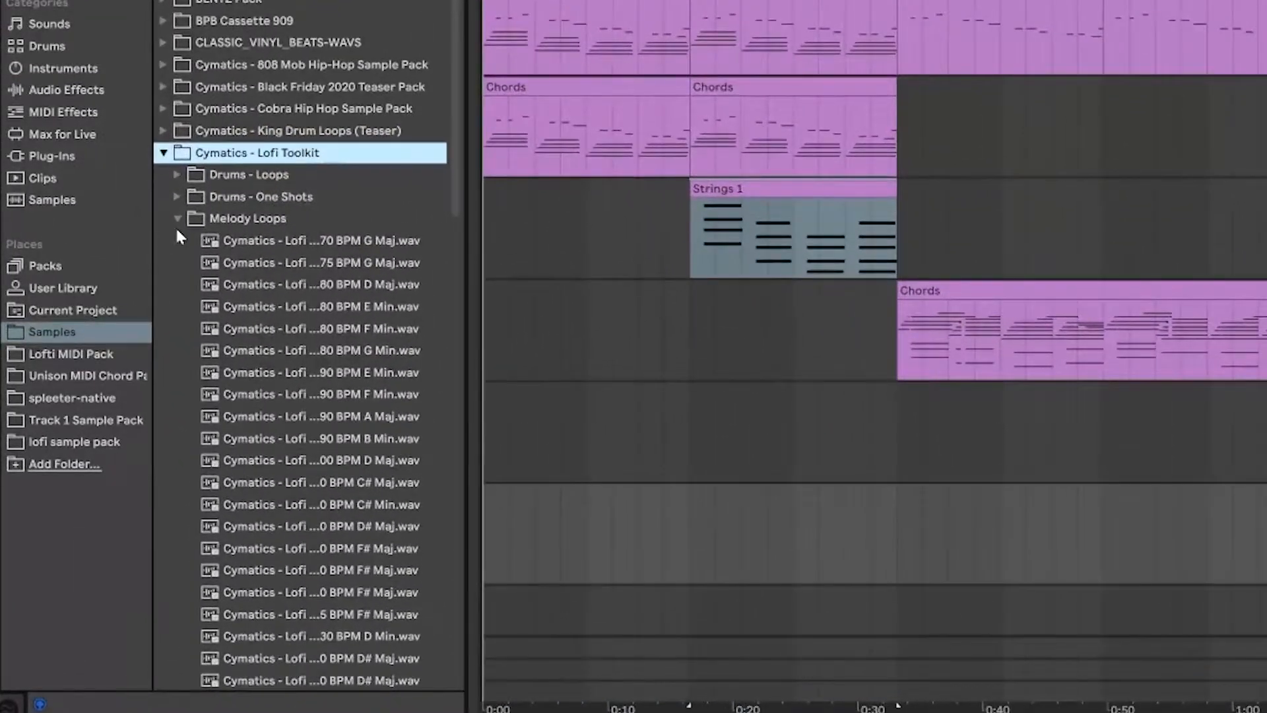
{"action": "left_click", "coordinate": [177, 219]}
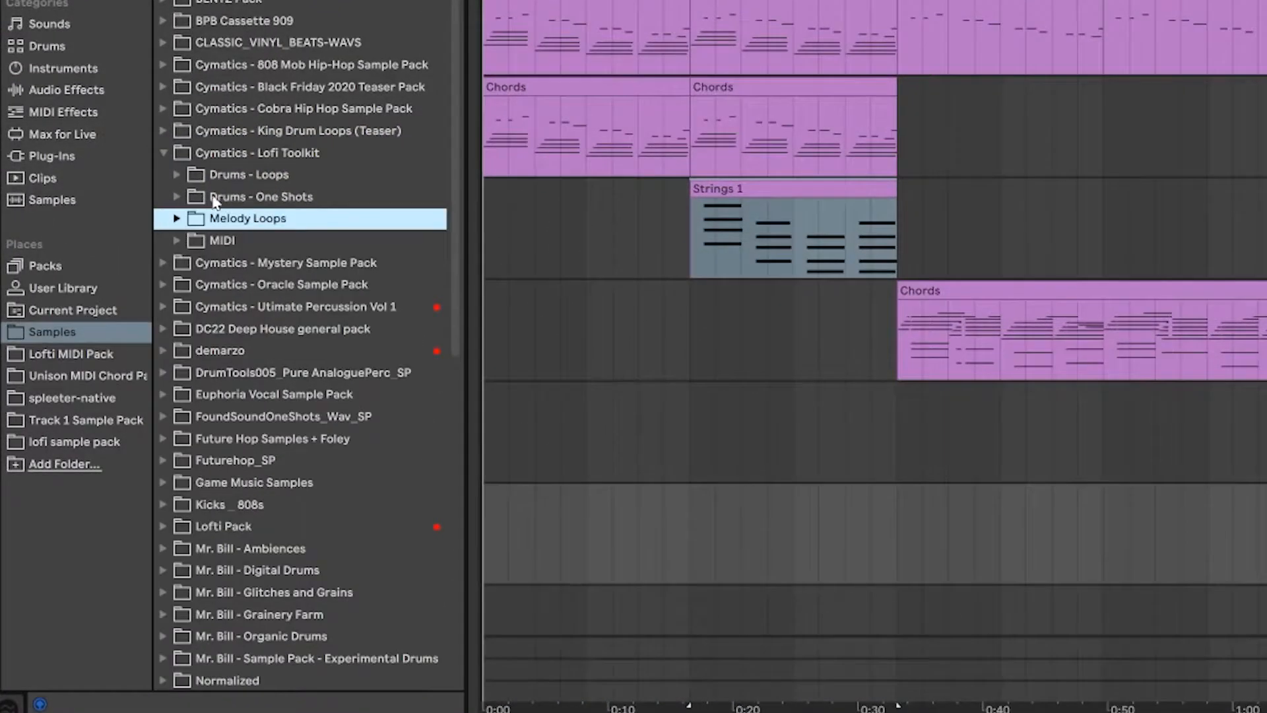
{"action": "scroll", "coordinate": [292, 177], "scroll_direction": "down", "scroll_amount": 2}
{"action": "left_click", "coordinate": [291, 152]}
{"action": "left_click", "coordinate": [295, 108]}
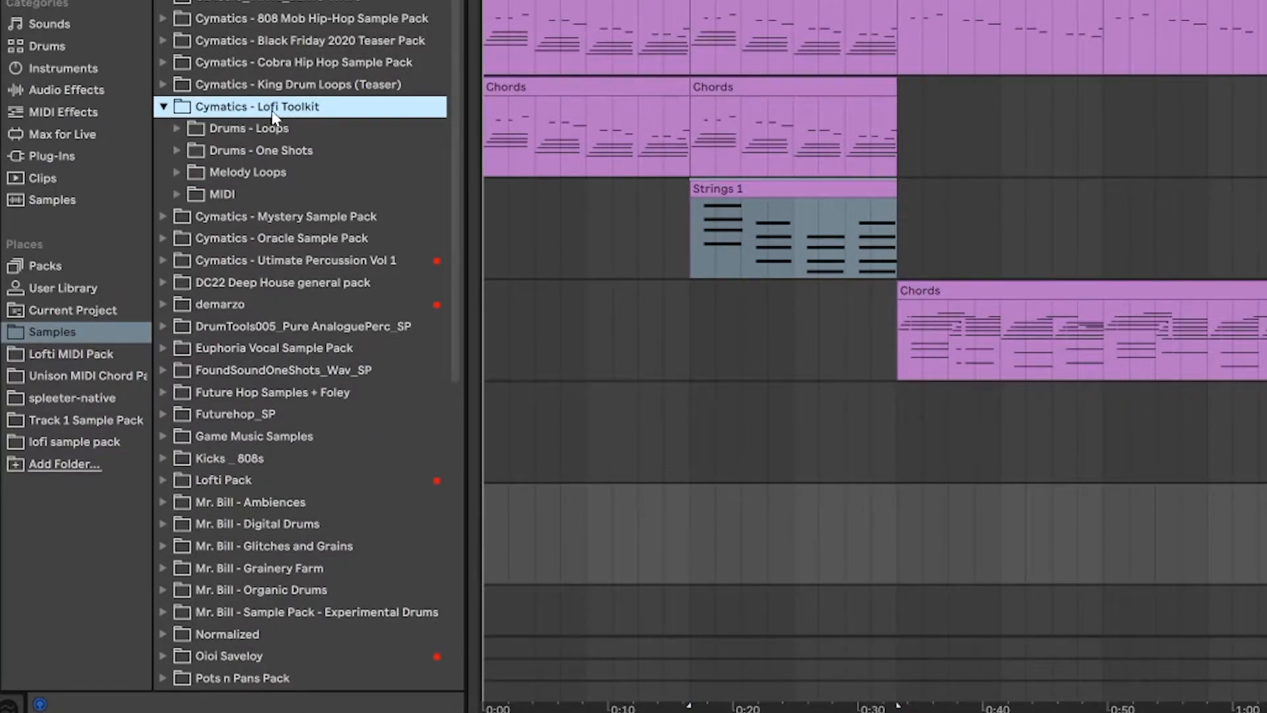
Step: Look through the pack's Drums - One Shots and Drums - Loops folders and collapse the Lofi Toolkit folder
{"action": "left_click", "coordinate": [178, 151]}
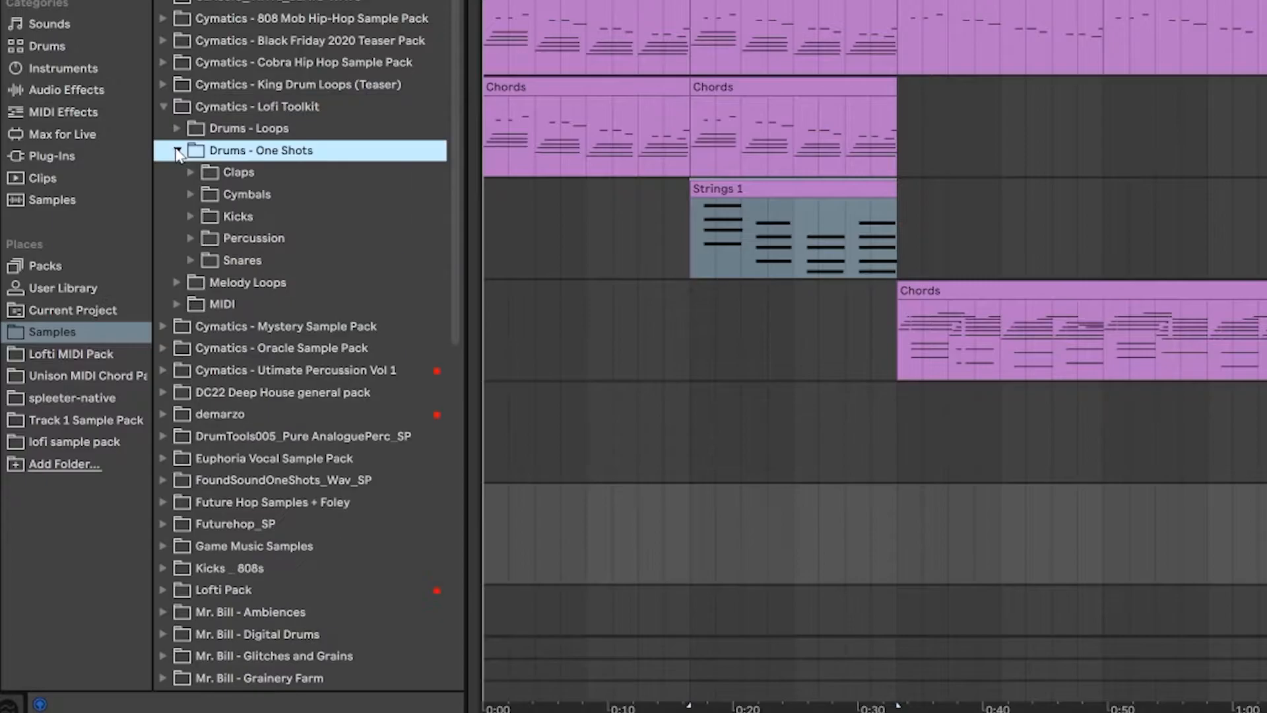
{"action": "left_click", "coordinate": [190, 172]}
{"action": "left_click", "coordinate": [190, 172]}
{"action": "left_click", "coordinate": [178, 151]}
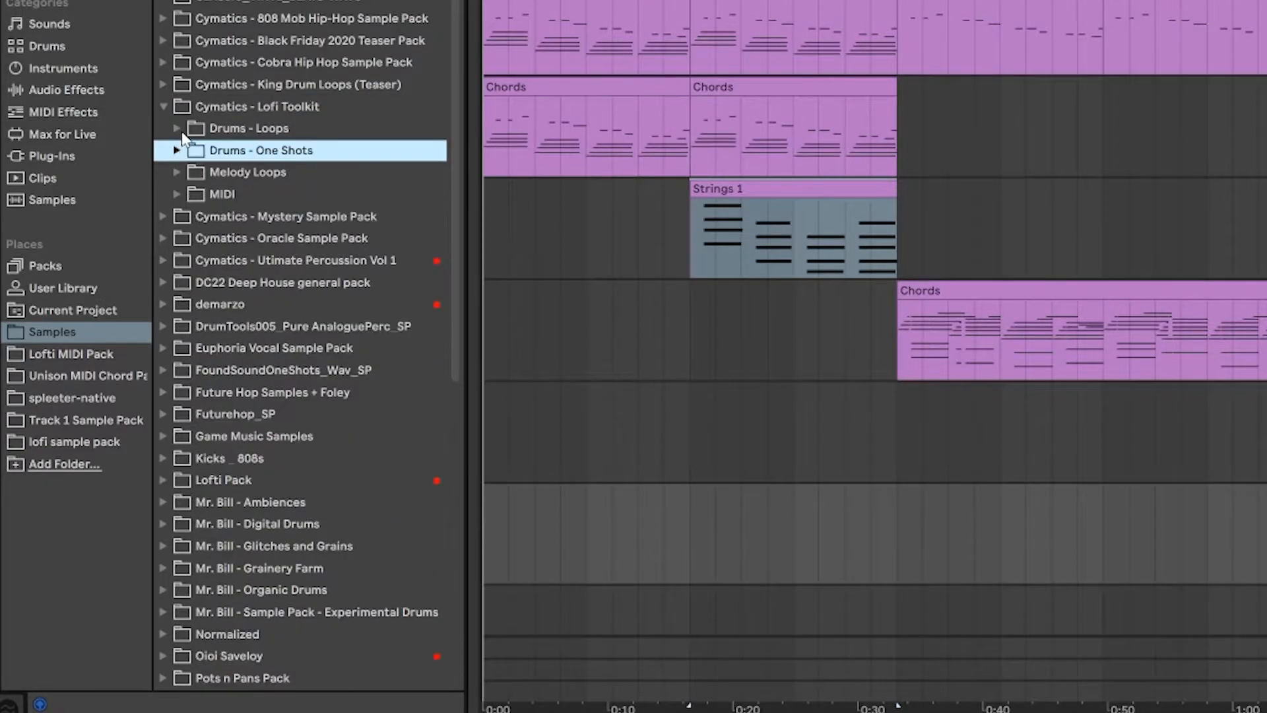
{"action": "left_click", "coordinate": [178, 129]}
{"action": "left_click", "coordinate": [178, 129]}
{"action": "left_click", "coordinate": [165, 107]}
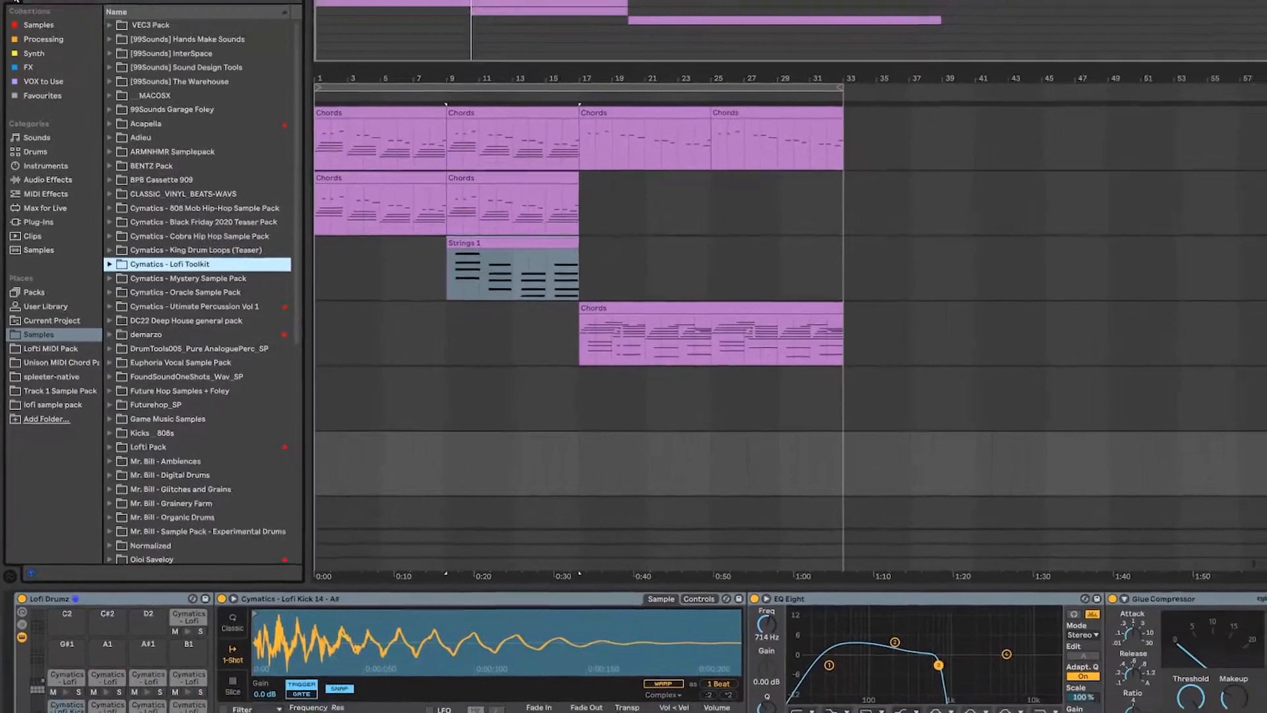
Step: Hide the browser and inspect the Lofi Drumz device chains for the kick, snare and hi-hat pads
{"action": "left_click", "coordinate": [10, 49]}
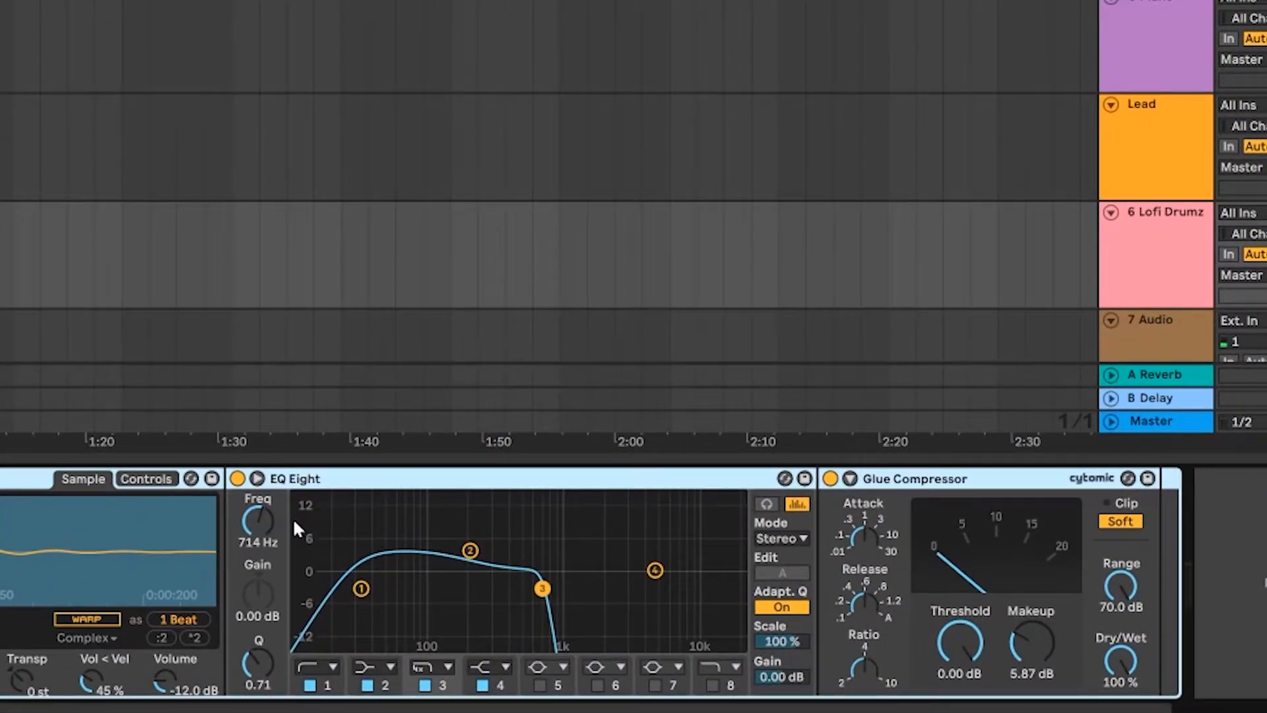
{"action": "left_click", "coordinate": [910, 479]}
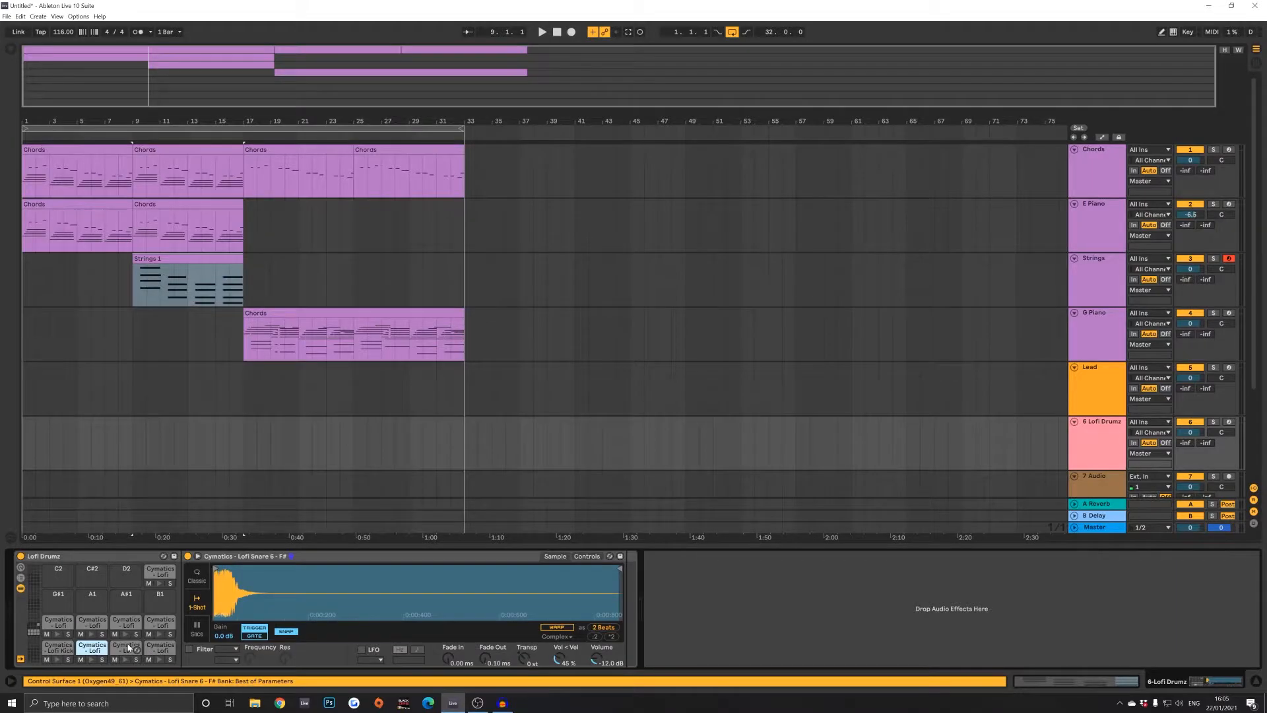
{"action": "left_click", "coordinate": [129, 648]}
{"action": "left_click", "coordinate": [158, 651]}
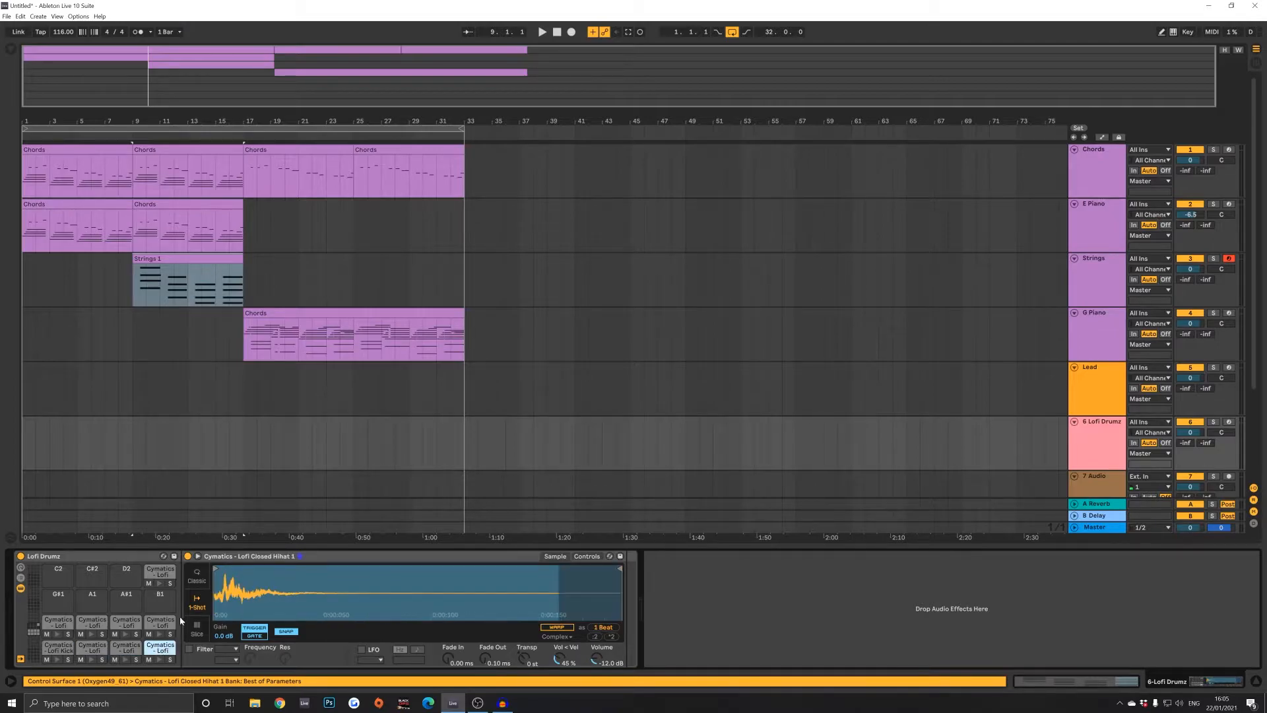
{"action": "left_click", "coordinate": [162, 622]}
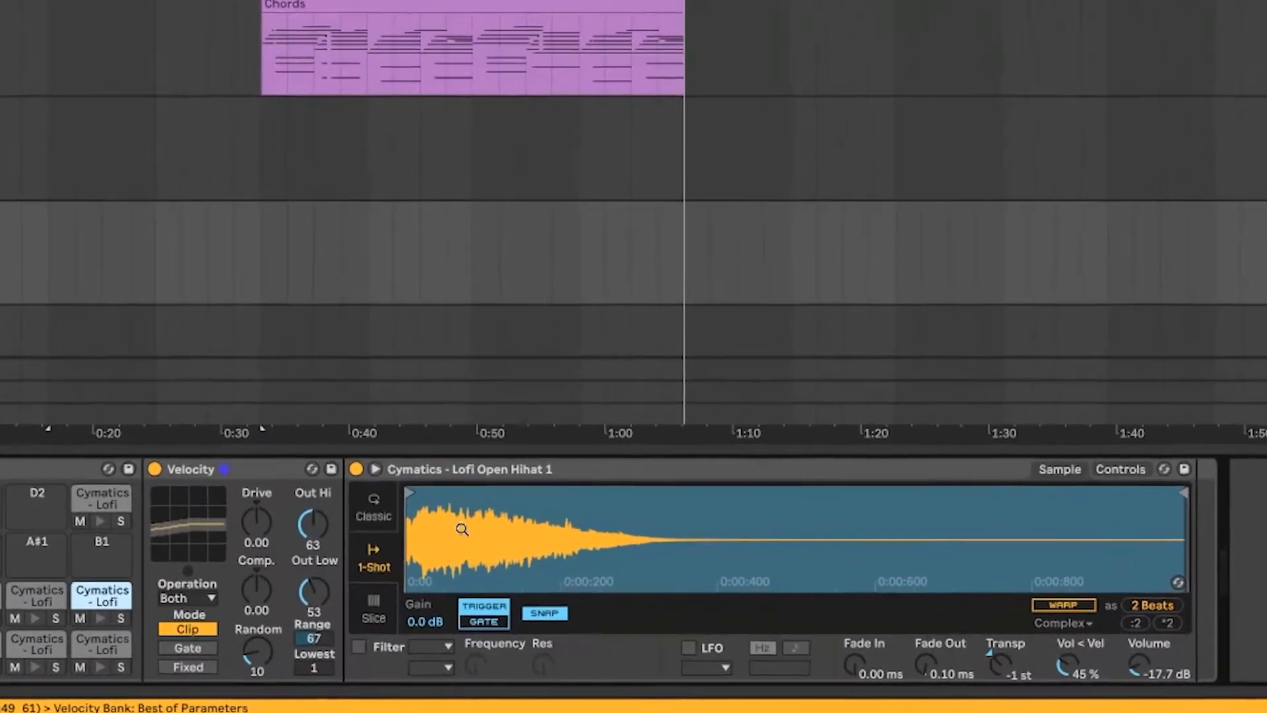
Step: Examine the open hi-hat pad's Velocity device and its sampler's sample and control settings, including random panning
{"action": "left_click", "coordinate": [274, 470]}
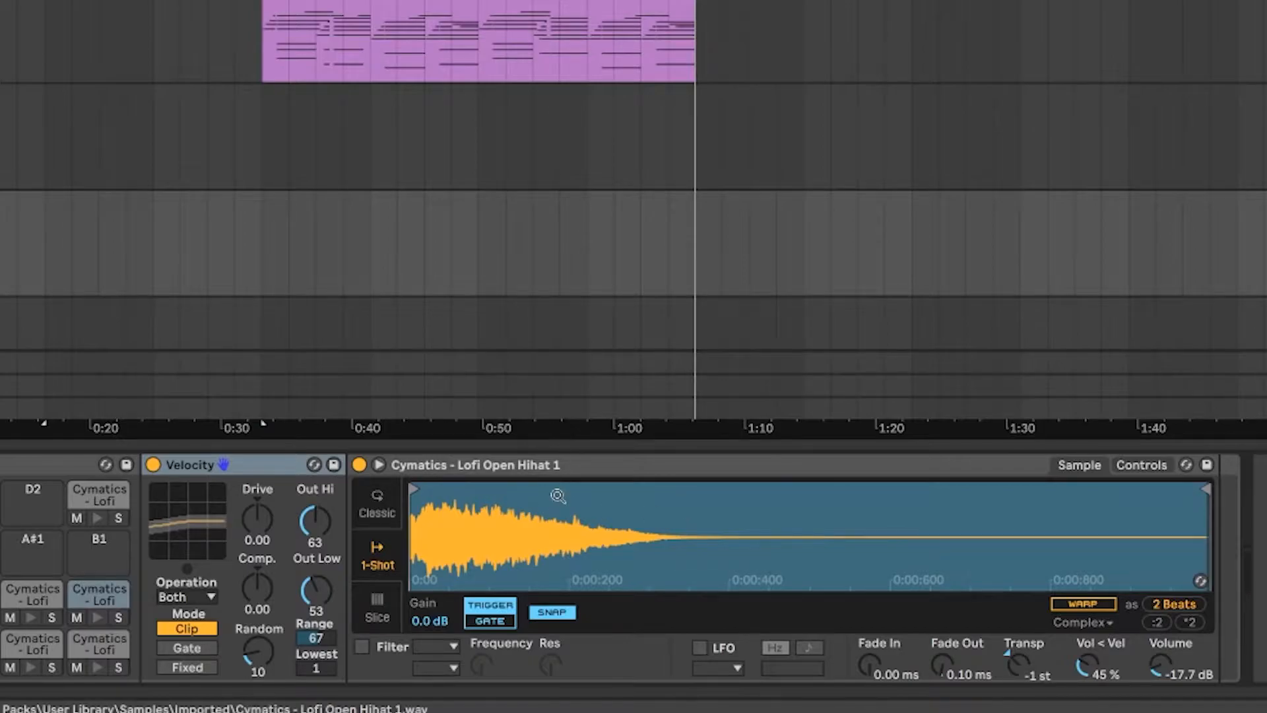
{"action": "left_click", "coordinate": [1139, 465]}
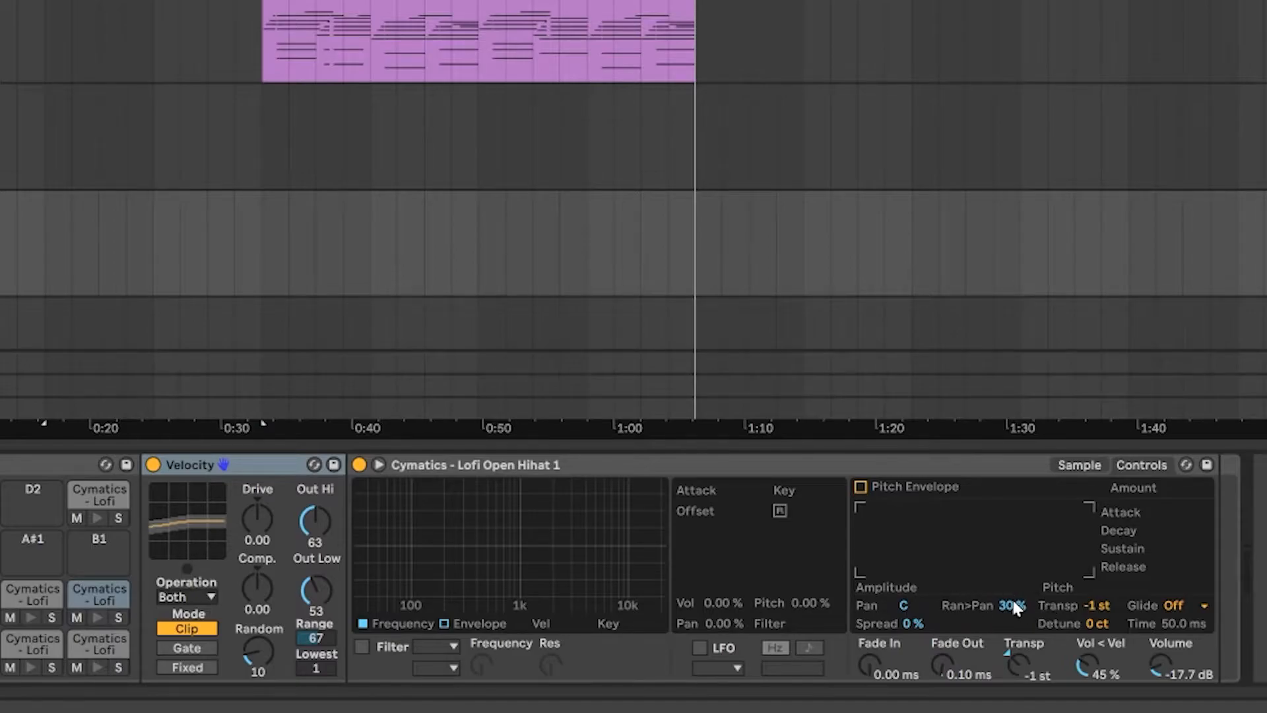
{"action": "left_click", "coordinate": [1095, 465]}
{"action": "left_click", "coordinate": [1143, 465]}
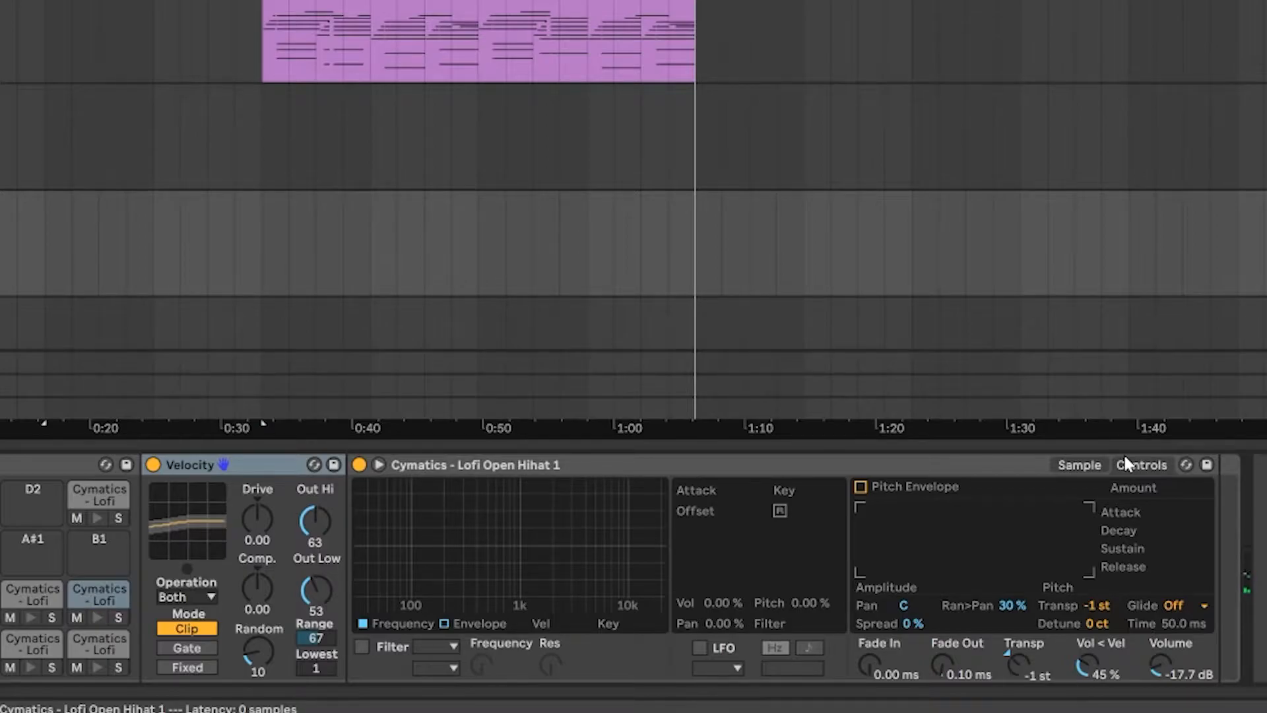
Step: Set the arrangement loop to run from bar 17 to bar 33
{"action": "left_click", "coordinate": [479, 2]}
{"action": "key", "text": "ctrl+l"}
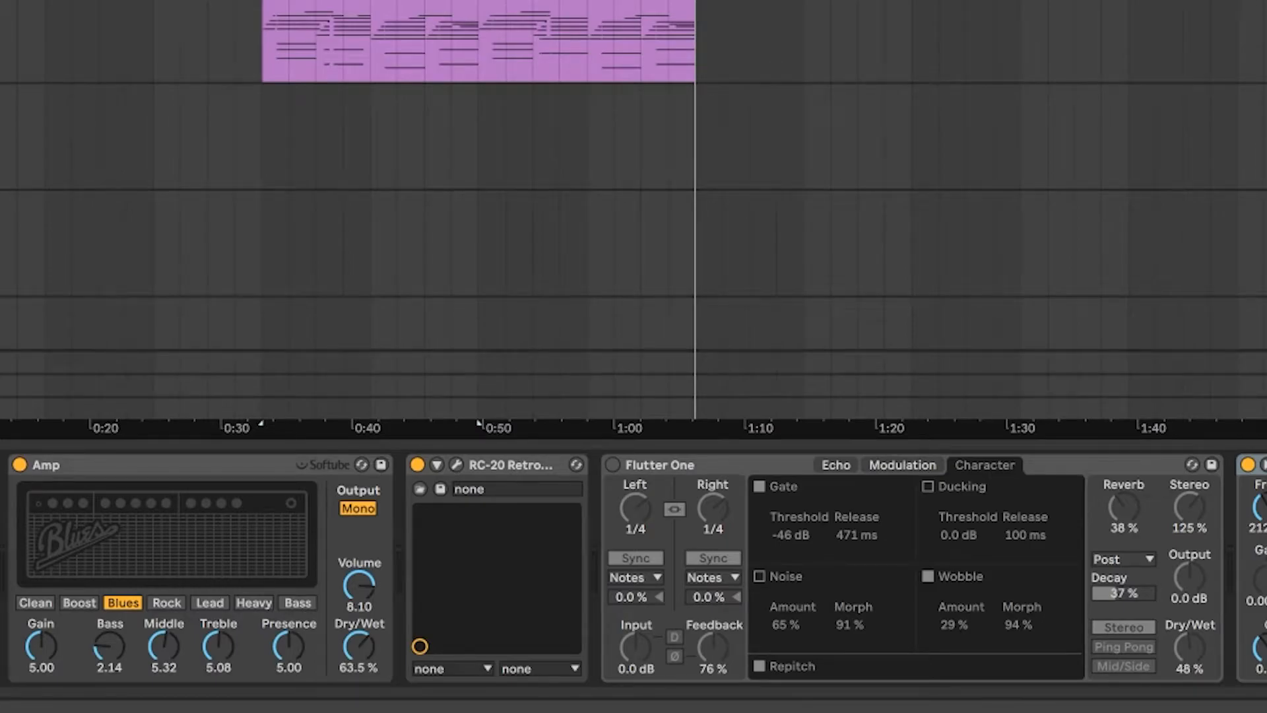
{"action": "key", "text": "ctrl+alt+l"}
{"action": "scroll", "coordinate": [634, 297], "scroll_direction": "up", "scroll_amount": 4}
{"action": "scroll", "coordinate": [634, 297], "scroll_direction": "down", "scroll_amount": 2}
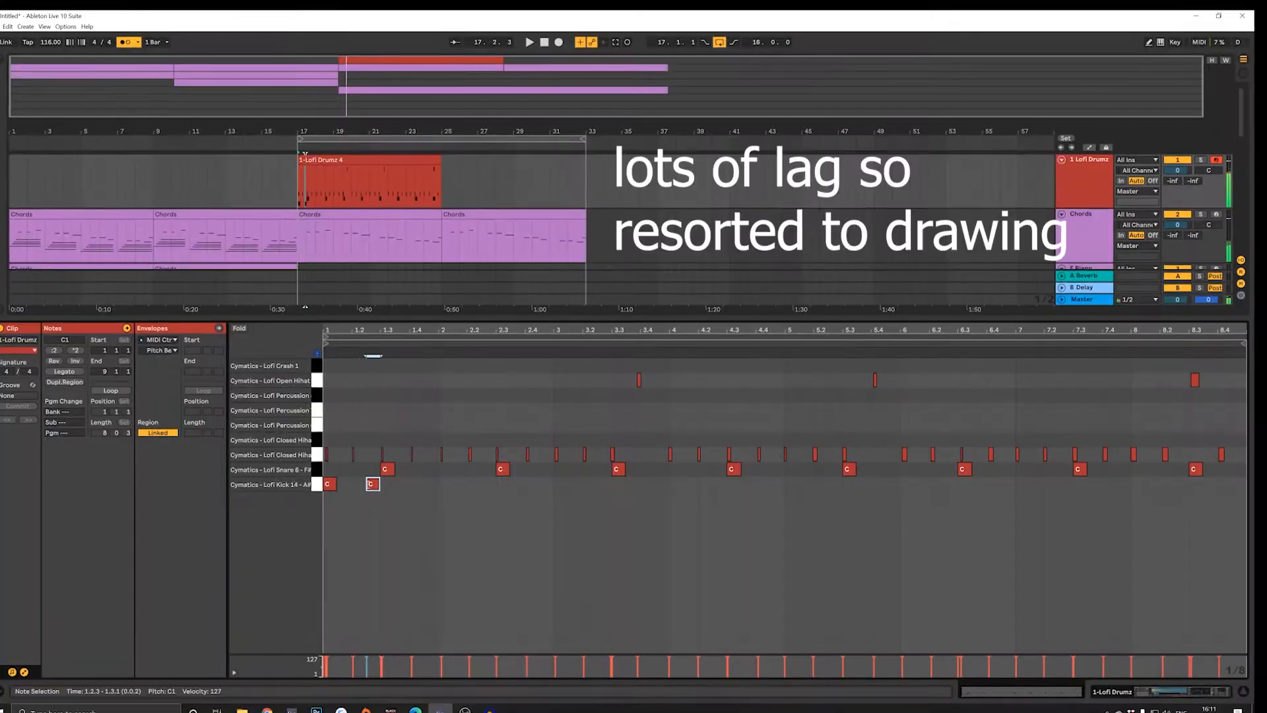
Step: Fill out the kick pattern with extra kick notes across bars 1 to 3 of the Lofi Drumz clip
{"action": "left_click", "coordinate": [376, 484]}
{"action": "double_click", "coordinate": [436, 483]}
{"action": "double_click", "coordinate": [476, 485]}
{"action": "left_click_drag", "start_coordinate": [476, 485], "coordinate": [465, 484]}
{"action": "left_click", "coordinate": [474, 500]}
{"action": "double_click", "coordinate": [562, 484]}
{"action": "double_click", "coordinate": [587, 484]}
{"action": "double_click", "coordinate": [606, 484]}
{"action": "key", "text": "space"}
{"action": "left_click", "coordinate": [569, 502]}
Step: Add a kick late in bar 3, an extra snare early in bar 4, and a kick at the start of bar 5
{"action": "double_click", "coordinate": [663, 482]}
{"action": "left_click", "coordinate": [631, 502]}
{"action": "key", "text": "space"}
{"action": "double_click", "coordinate": [677, 467]}
{"action": "mouse_move", "coordinate": [679, 464]}
{"action": "left_mouse_down"}
{"action": "mouse_move", "coordinate": [668, 465]}
{"action": "mouse_move", "coordinate": [698, 465]}
{"action": "left_mouse_up"}
{"action": "left_click", "coordinate": [620, 500]}
{"action": "key", "text": "space"}
{"action": "double_click", "coordinate": [800, 480]}
{"action": "key", "text": "space"}
Step: Remove the open hi-hat hit in bar 3 and add one early in bar 4, auditioning the groove
{"action": "left_click", "coordinate": [489, 500]}
{"action": "key", "text": "space"}
{"action": "key", "text": "space"}
{"action": "double_click", "coordinate": [754, 373]}
{"action": "double_click", "coordinate": [649, 373]}
{"action": "left_click", "coordinate": [608, 416]}
{"action": "key", "text": "space"}
{"action": "key", "text": "space"}
{"action": "key", "text": "space"}
{"action": "double_click", "coordinate": [697, 373]}
{"action": "key", "text": "space"}
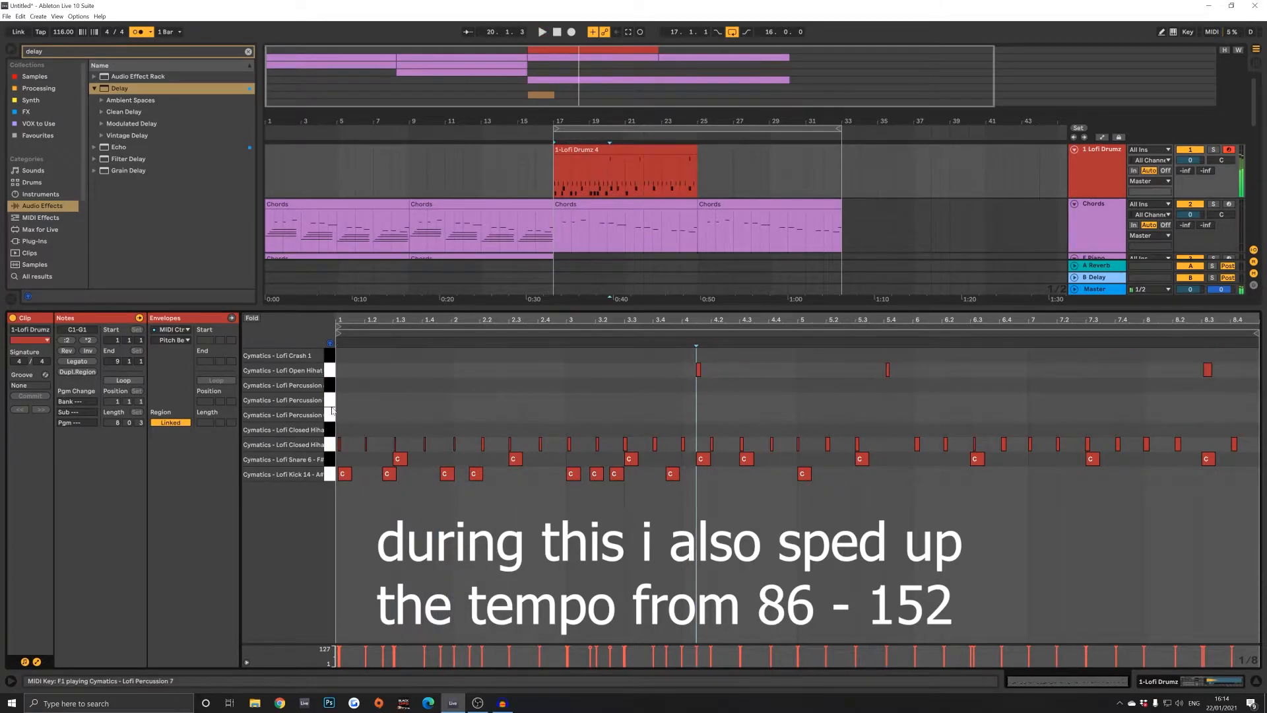
Step: Add percussion hits on two percussion rows in bars 1 and 2 of the drum clip and play it back
{"action": "double_click", "coordinate": [445, 429]}
{"action": "left_click_drag", "start_coordinate": [444, 429], "coordinate": [411, 415]}
{"action": "double_click", "coordinate": [512, 401]}
{"action": "left_click_drag", "start_coordinate": [512, 401], "coordinate": [498, 400]}
{"action": "double_click", "coordinate": [526, 415]}
{"action": "left_click", "coordinate": [466, 429]}
{"action": "key", "text": "space"}
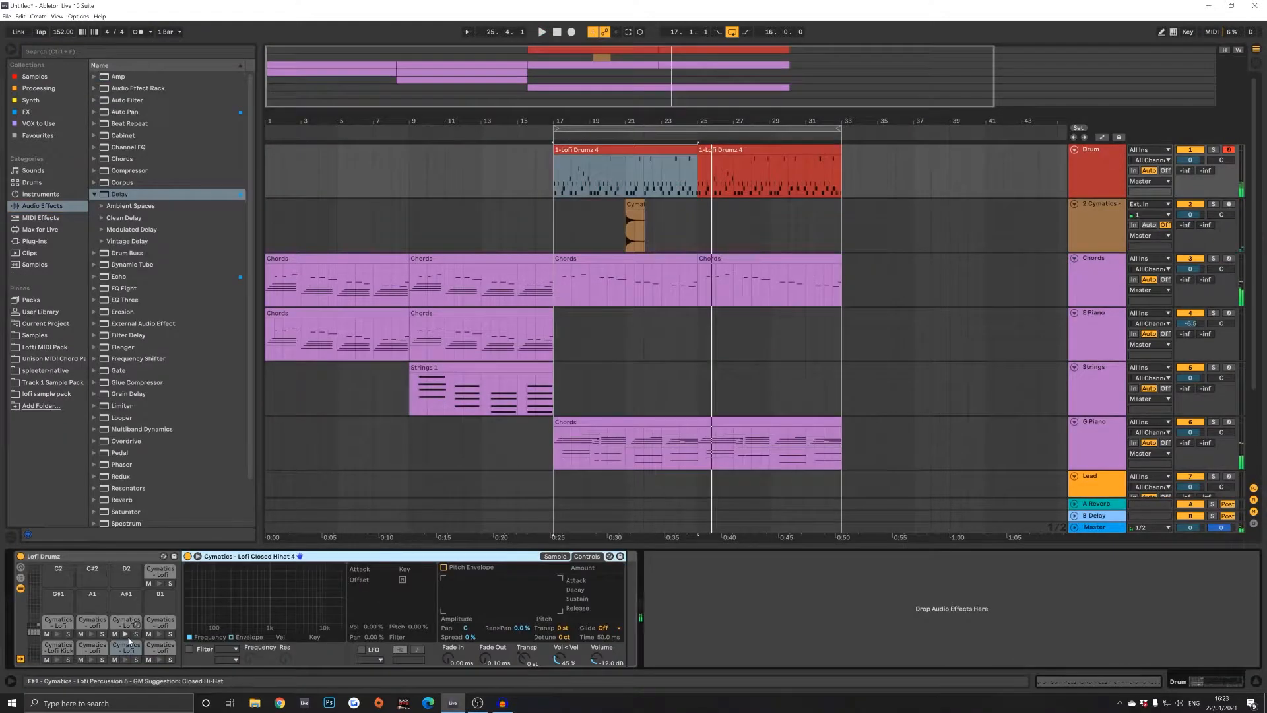
Step: Set the closed hi-hat's random panning to 31% and copy the open hi-hat pad's Velocity device onto its chain
{"action": "left_click", "coordinate": [129, 646]}
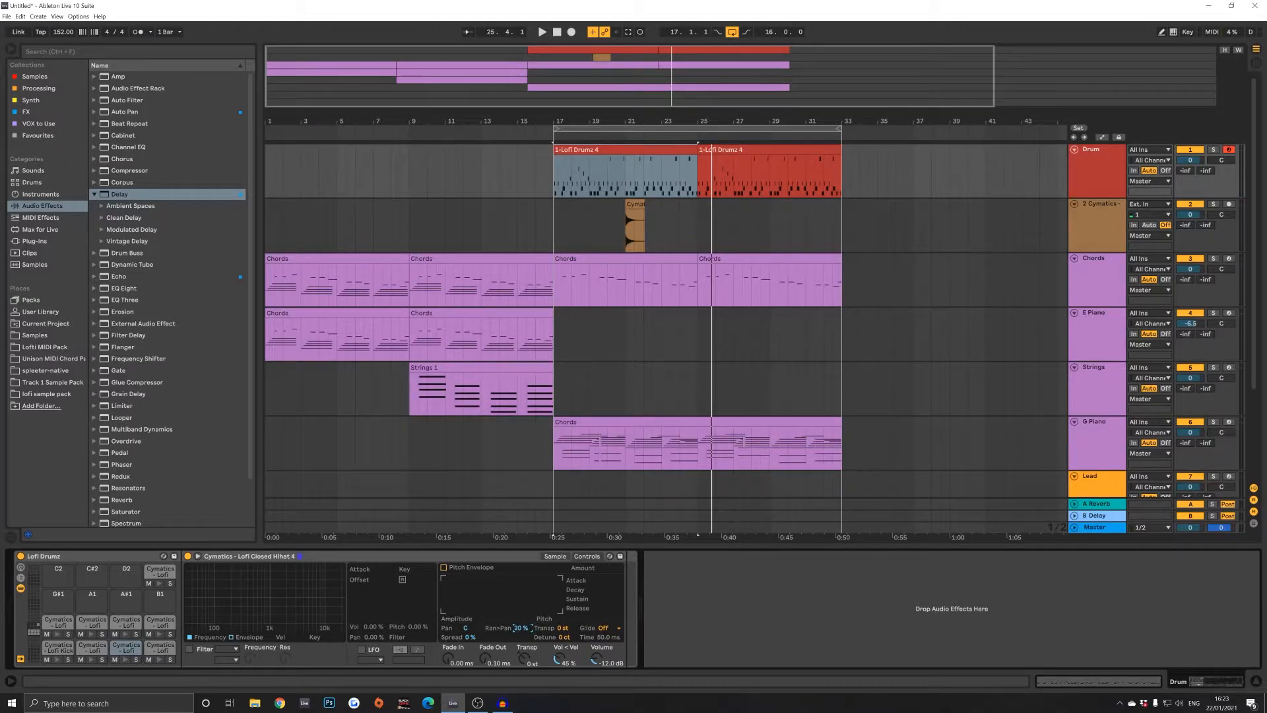
{"action": "left_click", "coordinate": [168, 623]}
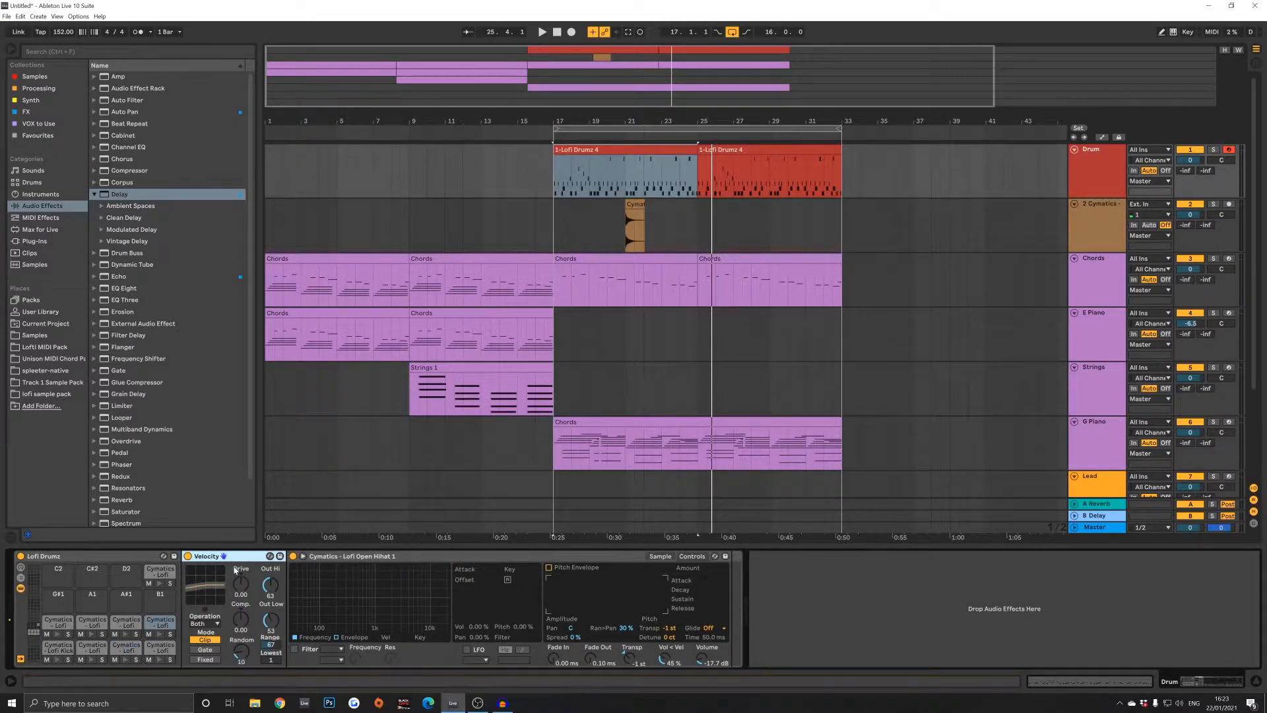
{"action": "left_click", "coordinate": [140, 649]}
{"action": "key", "text": "space"}
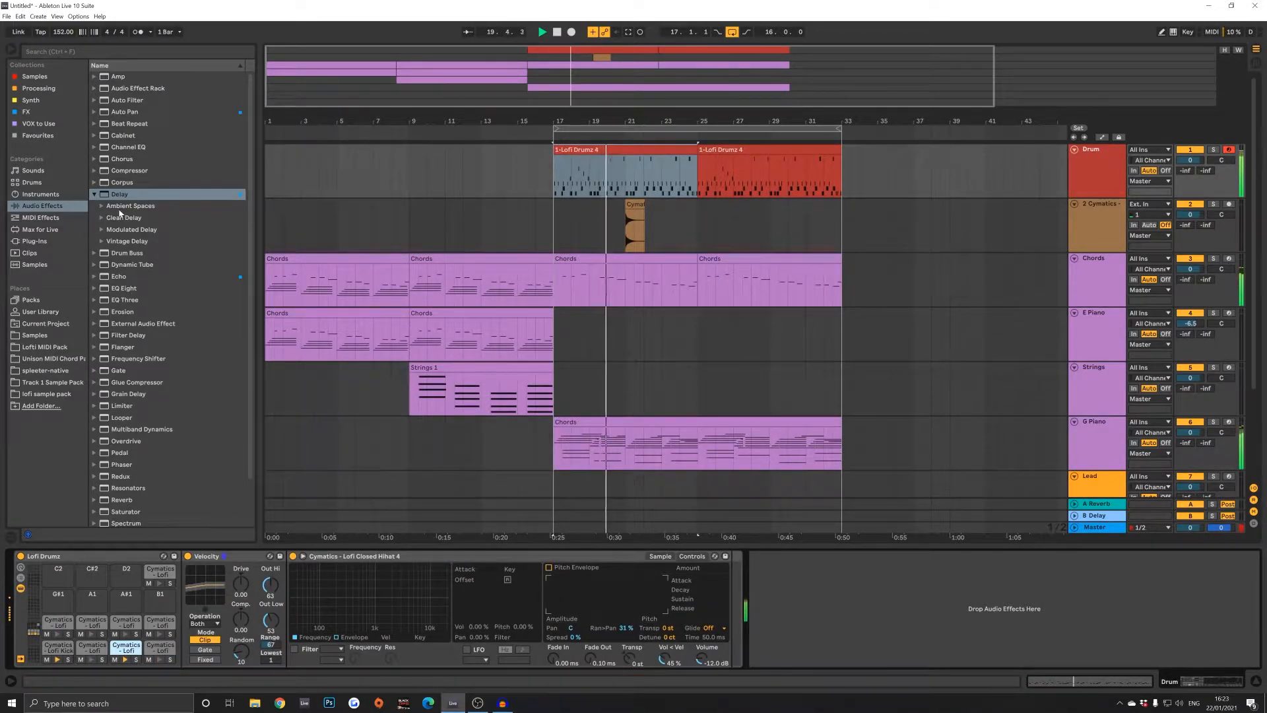
Step: Add an EQ Eight to the closed hi-hat chain and raise its high shelf by 4.09 dB at 2.20 kHz
{"action": "left_click", "coordinate": [94, 194]}
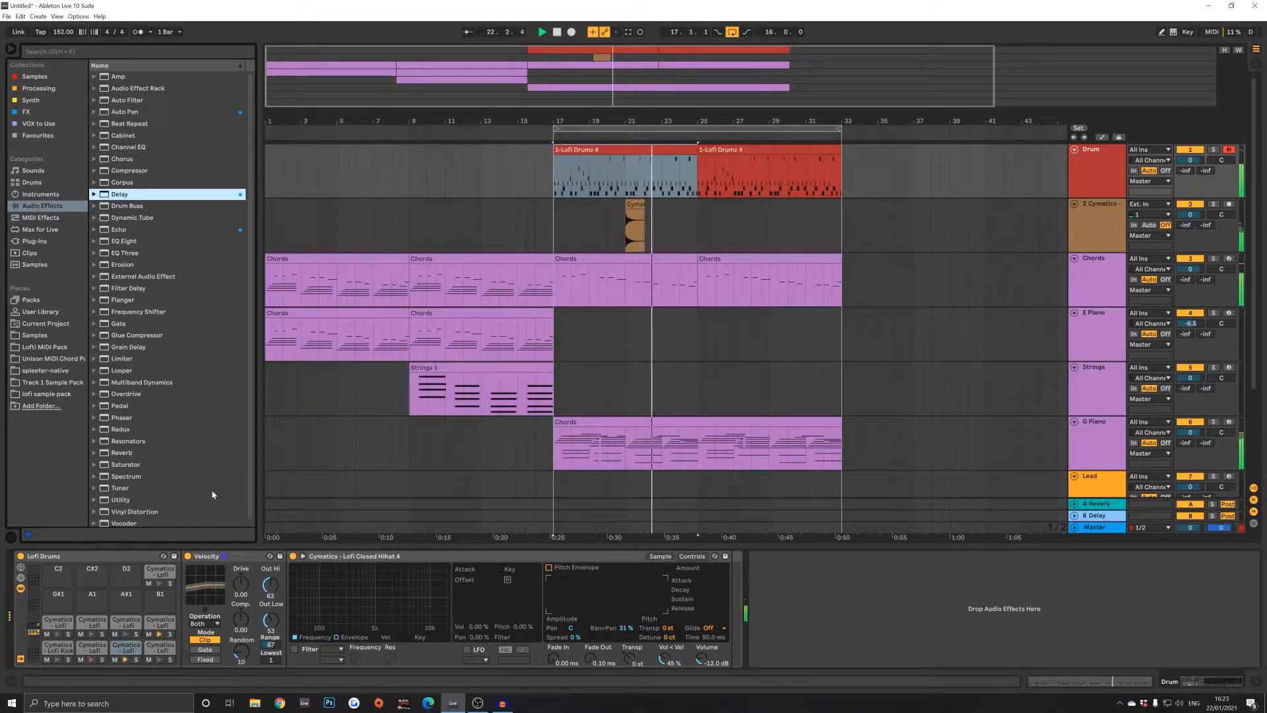
{"action": "left_click_drag", "start_coordinate": [135, 241], "coordinate": [197, 264]}
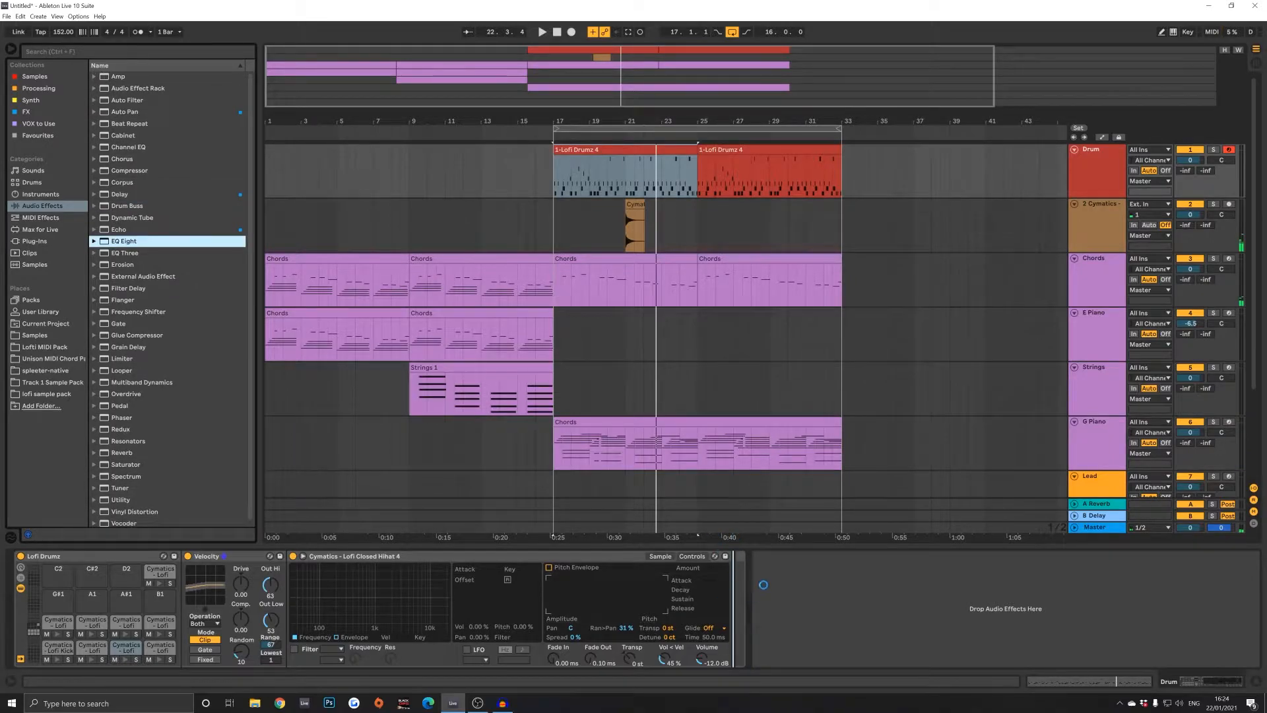
{"action": "left_click_drag", "start_coordinate": [823, 583], "coordinate": [825, 584]}
{"action": "left_click_drag", "start_coordinate": [949, 603], "coordinate": [924, 592]}
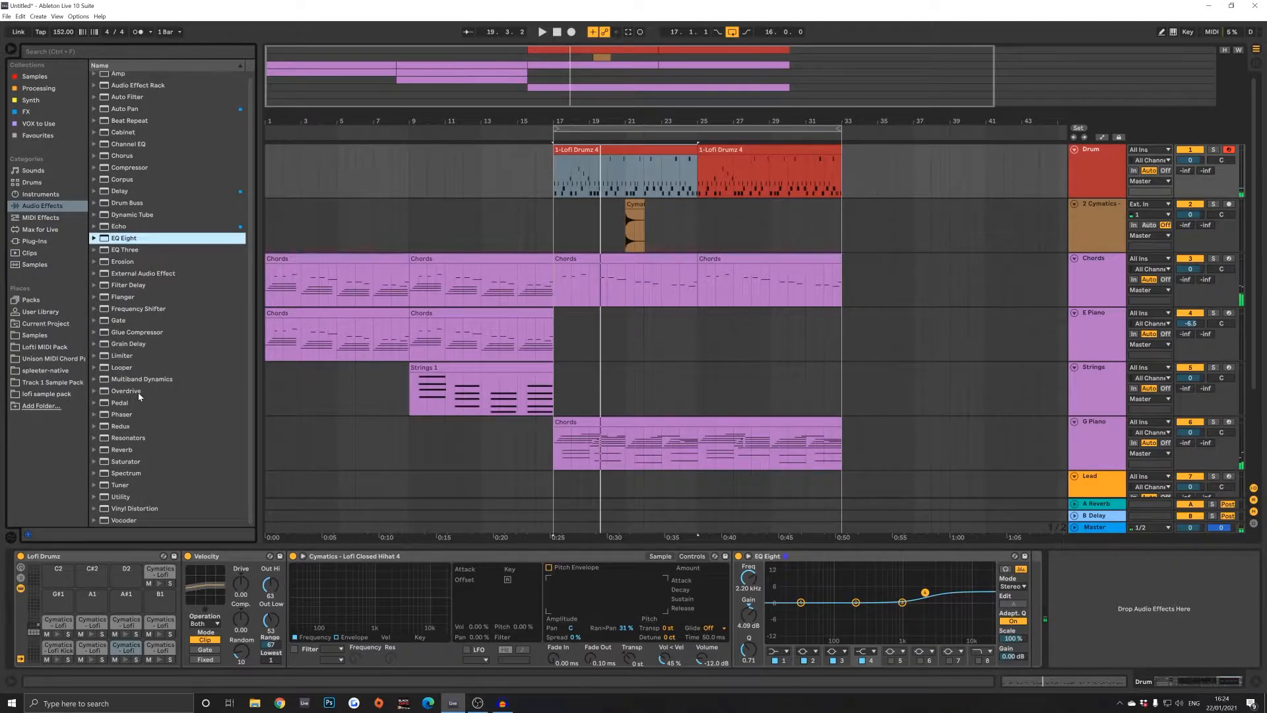
Step: Add Overdrive and Utility after the closed hi-hat's EQ Eight, with the Utility width at 127%
{"action": "left_click_drag", "start_coordinate": [140, 396], "coordinate": [1019, 561]}
{"action": "left_click", "coordinate": [123, 497]}
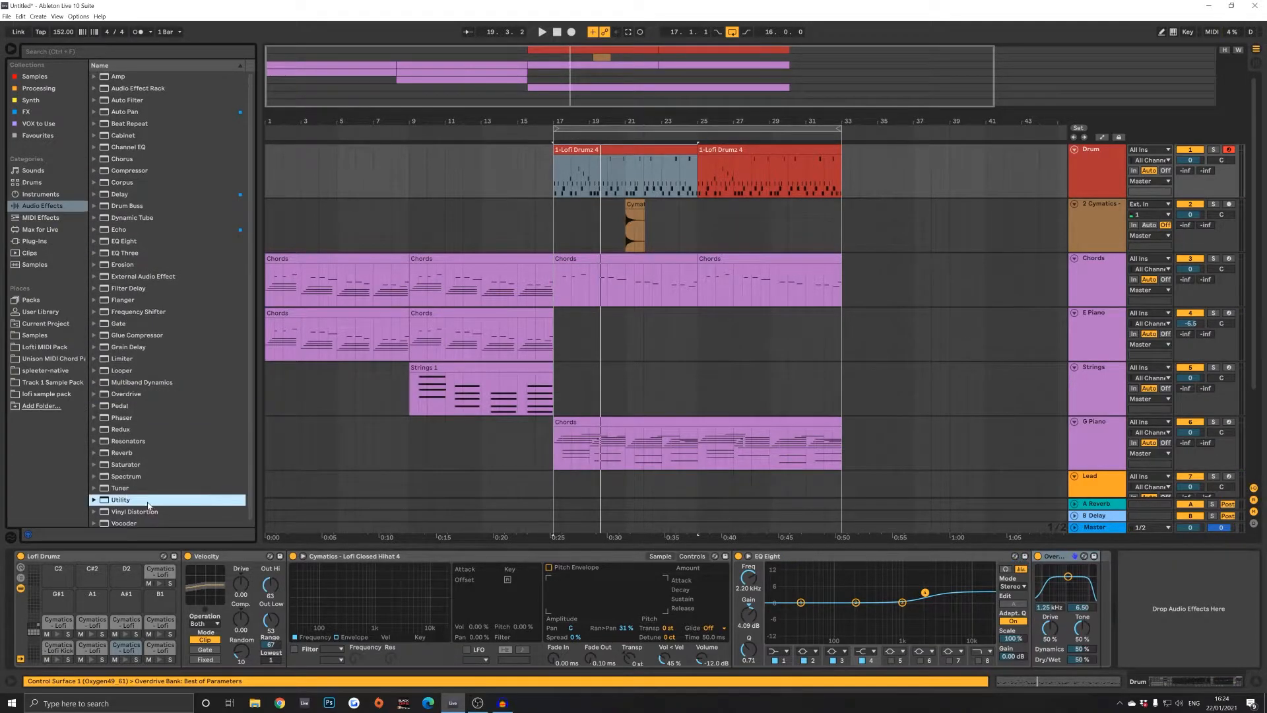
{"action": "left_click_drag", "start_coordinate": [117, 499], "coordinate": [908, 542]}
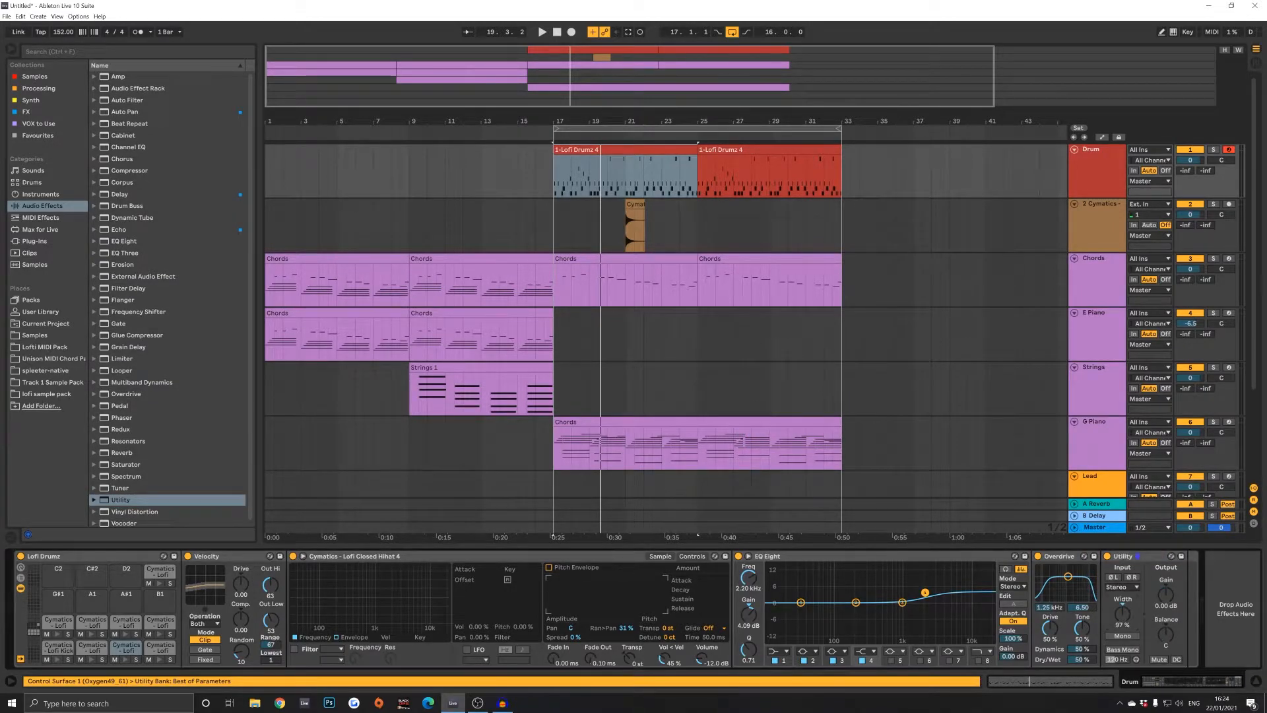
Step: Shape the closed hi-hat's Overdrive during playback, with its filter at 2.91 kHz, bandwidth 3.69 and tone 42%
{"action": "key", "text": "space"}
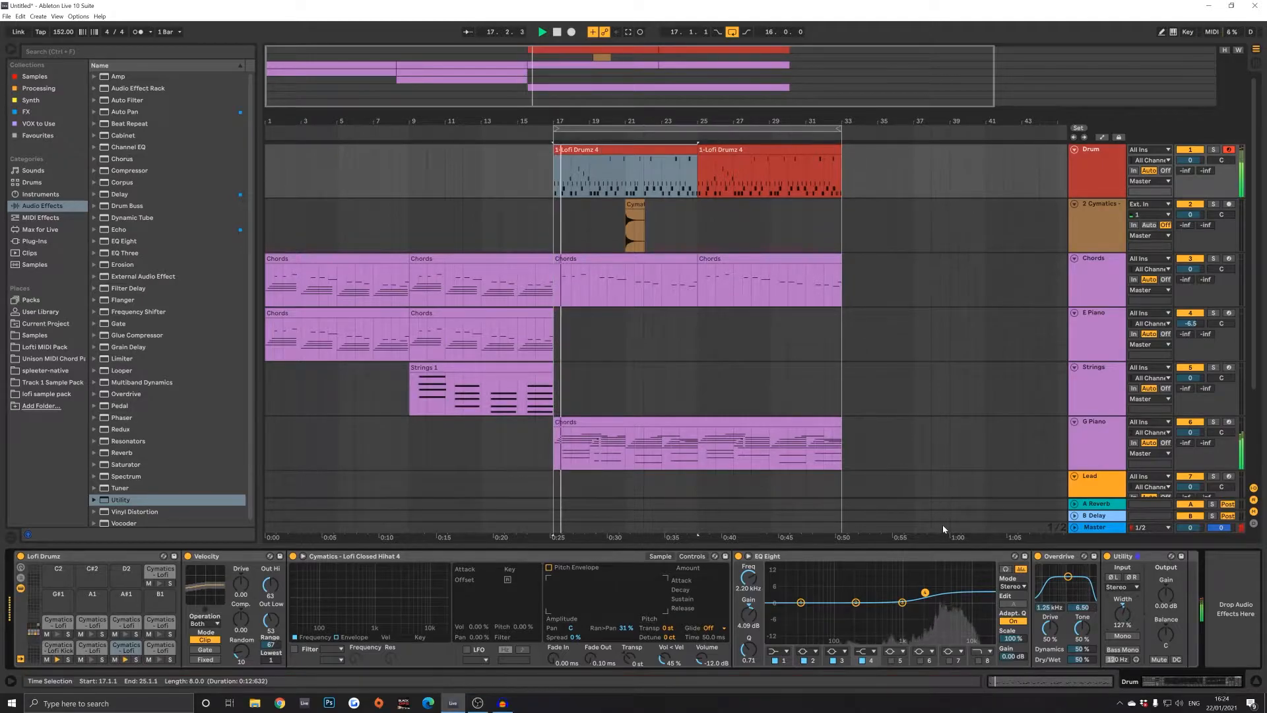
{"action": "left_click_drag", "start_coordinate": [1068, 579], "coordinate": [1076, 586]}
{"action": "mouse_move", "coordinate": [1082, 628]}
{"action": "left_mouse_down"}
{"action": "mouse_move", "coordinate": [1082, 643]}
{"action": "mouse_move", "coordinate": [1068, 630]}
{"action": "mouse_move", "coordinate": [1050, 657]}
{"action": "mouse_move", "coordinate": [1082, 620]}
{"action": "mouse_move", "coordinate": [1075, 584]}
{"action": "mouse_move", "coordinate": [1082, 641]}
{"action": "left_mouse_up"}
{"action": "left_click", "coordinate": [1214, 150]}
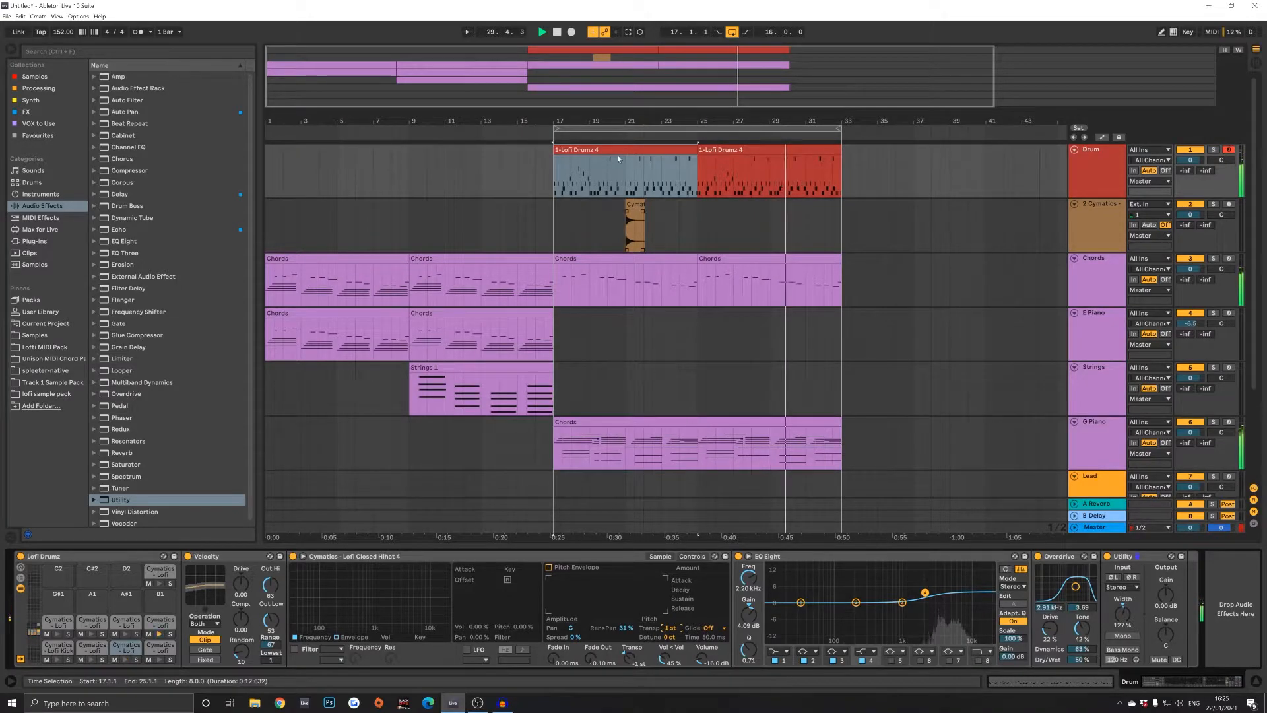
Step: Set the Drum track's volume to -4.8 dB and hide the device view
{"action": "left_click", "coordinate": [621, 149]}
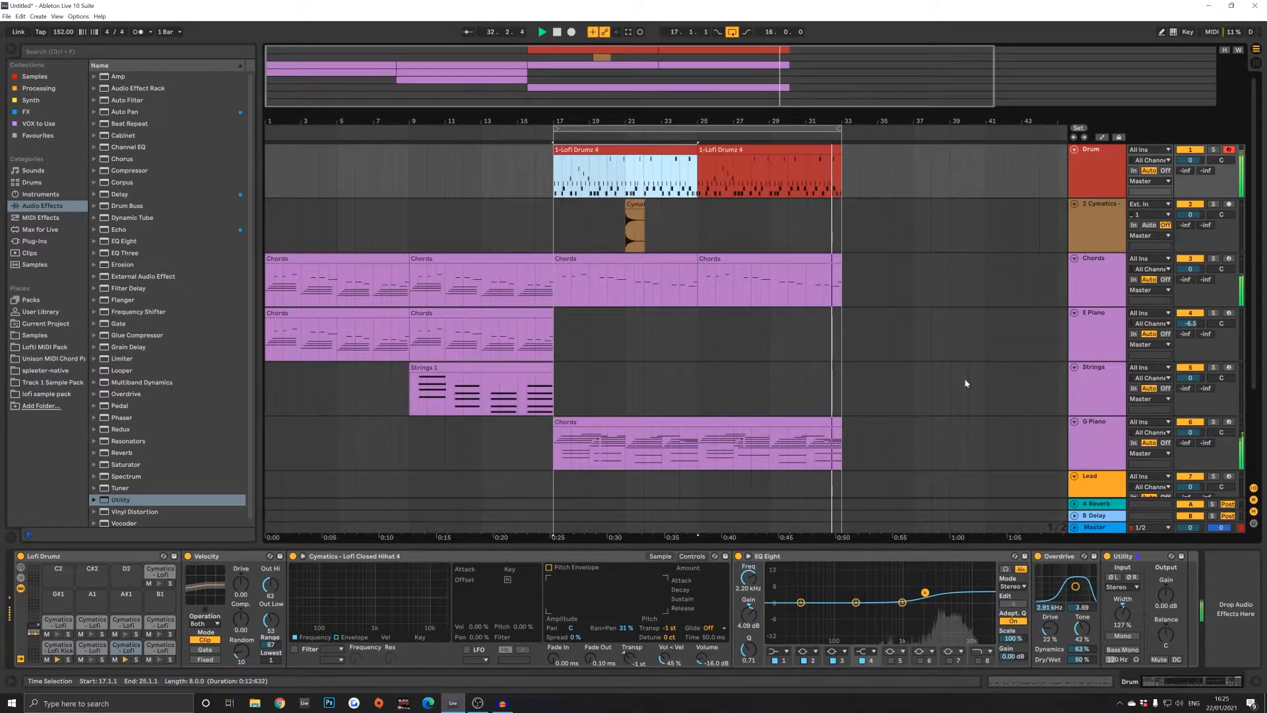
{"action": "left_click_drag", "start_coordinate": [1191, 161], "coordinate": [1191, 173]}
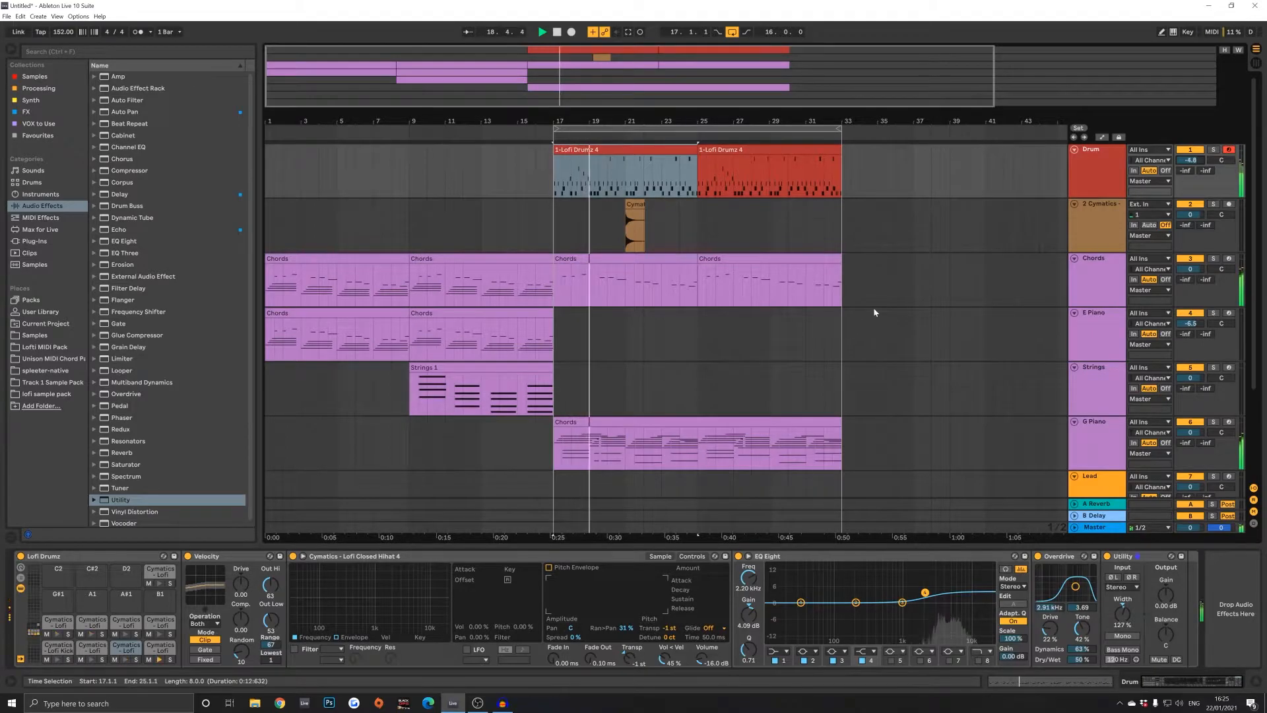
{"action": "left_click", "coordinate": [1109, 285]}
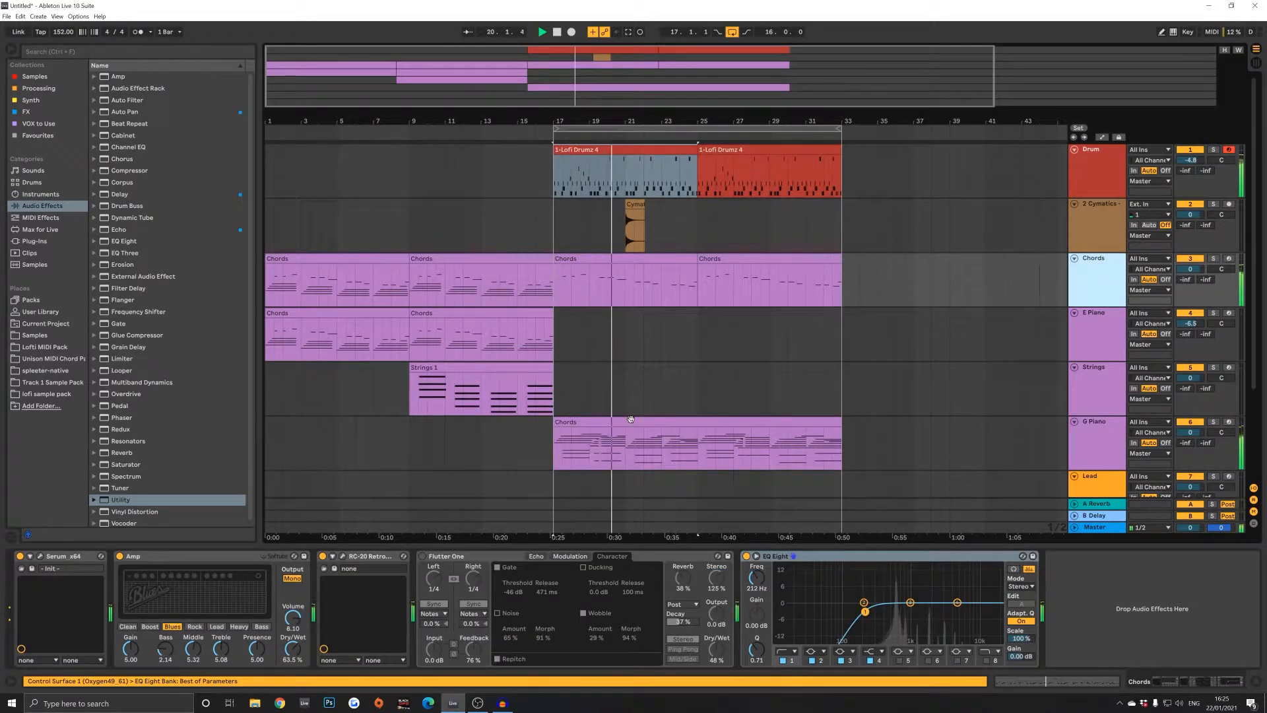
{"action": "left_click", "coordinate": [1256, 681]}
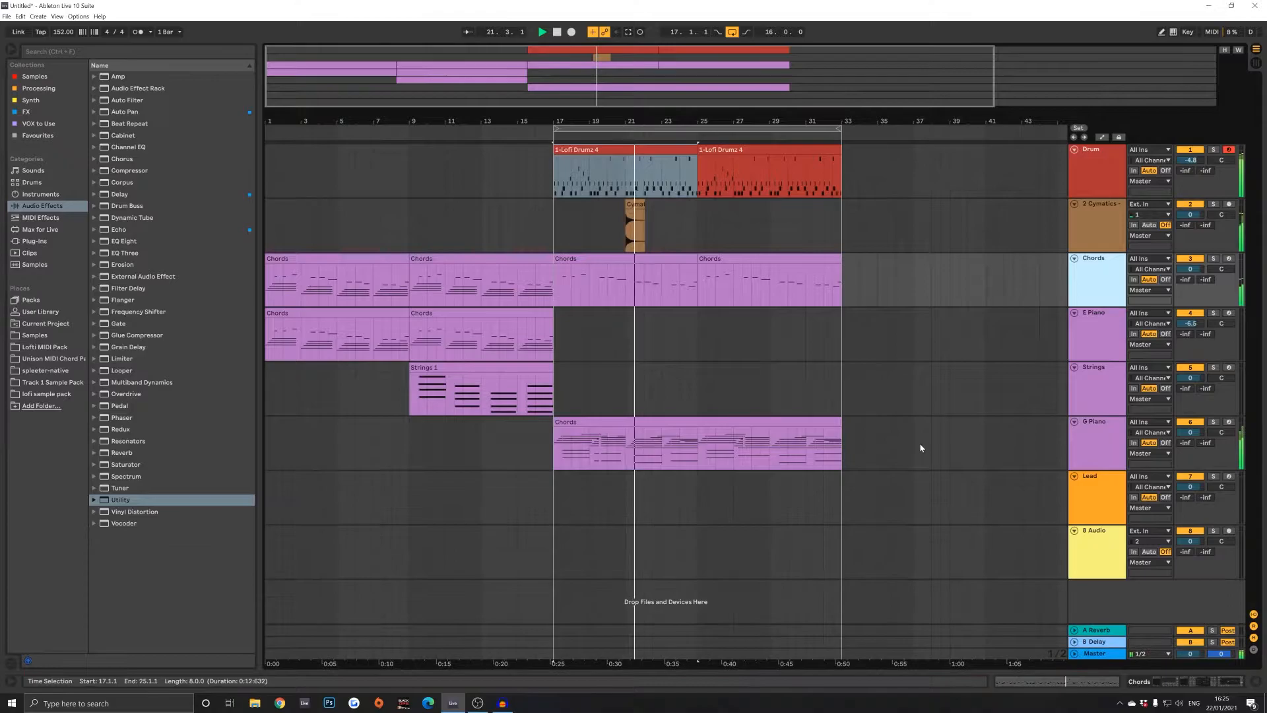
Step: Rename the crash audio track to FX and set its volume to -11.4 dB
{"action": "left_click", "coordinate": [1194, 227]}
{"action": "key", "text": "ctrl+r"}
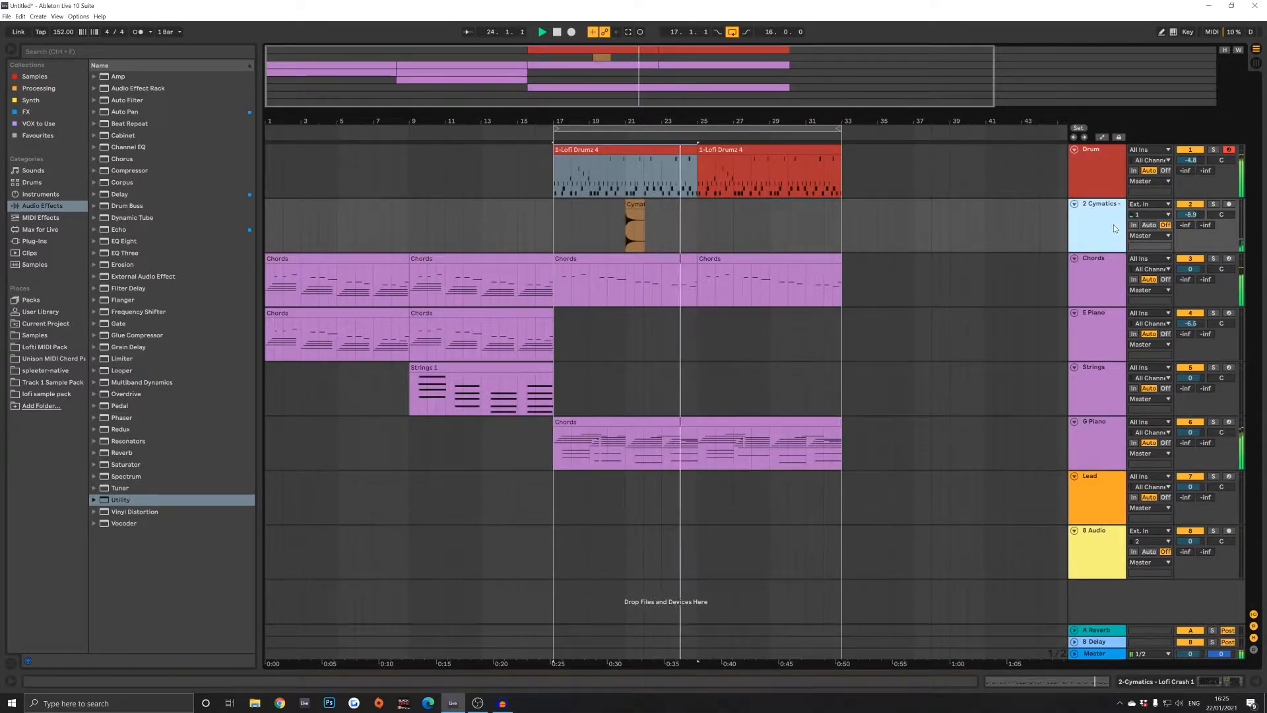
{"action": "key", "text": "space"}
{"action": "left_click_drag", "start_coordinate": [1190, 214], "coordinate": [1190, 222]}
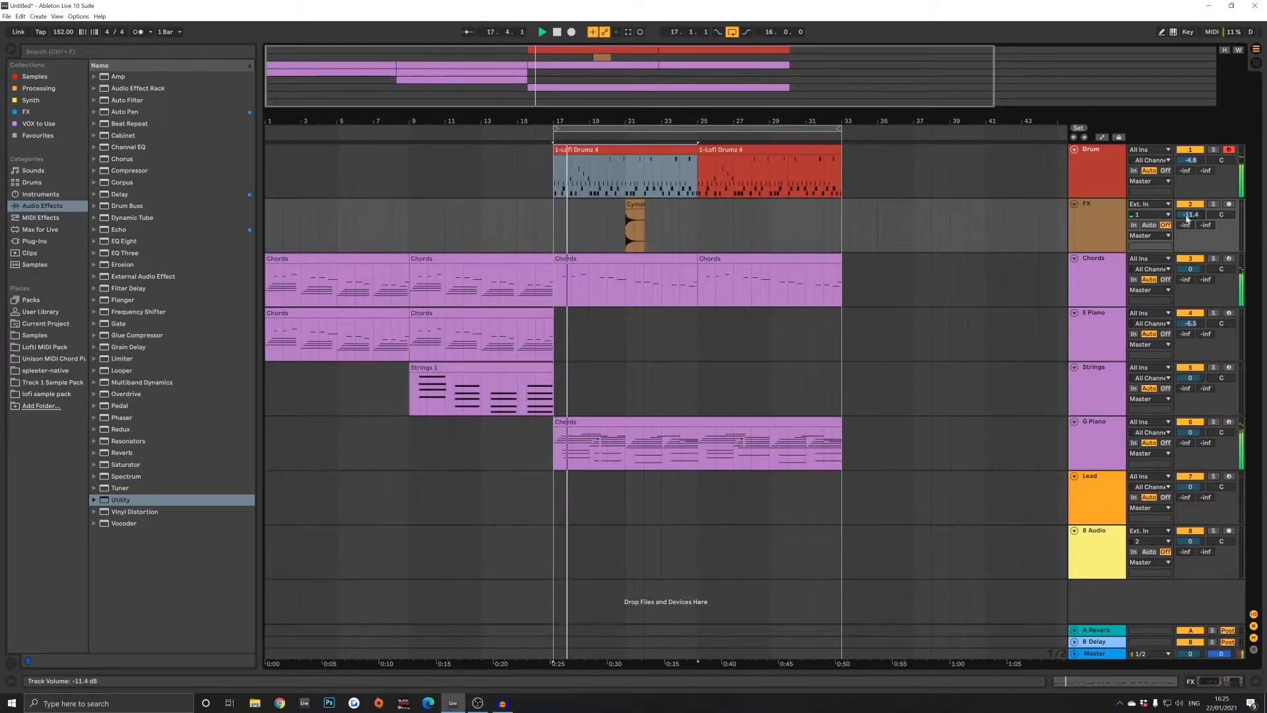
Step: Copy the FX crash clip to bar 20, just before the original, reverse the copy and audition it
{"action": "left_click", "coordinate": [630, 204]}
{"action": "left_click_drag", "start_coordinate": [632, 205], "coordinate": [614, 205], "text": "ctrl"}
{"action": "key", "text": "r"}
{"action": "key", "text": "space"}
{"action": "key", "text": "space"}
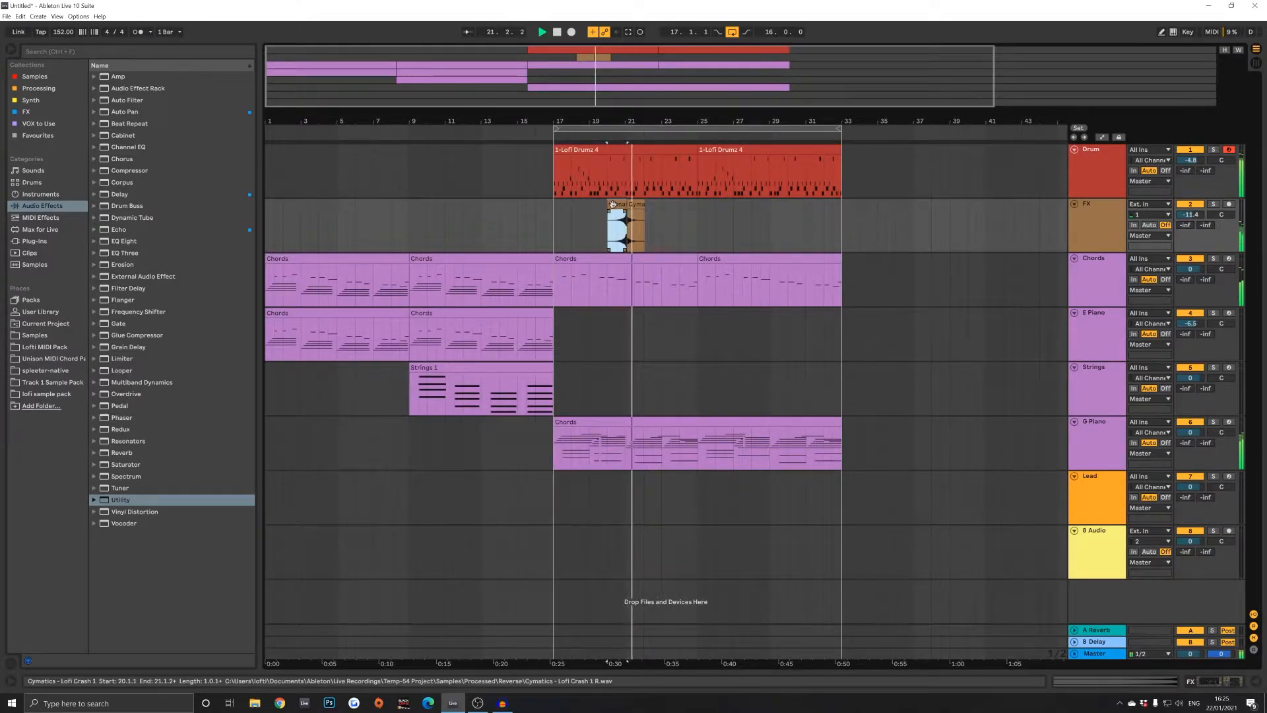
Step: Copy the reversed and normal crash pair to bar 16, and set the FX volume to -9.1 dB while auditioning from bar 15
{"action": "left_click_drag", "start_coordinate": [613, 205], "coordinate": [542, 214]}
{"action": "left_click", "coordinate": [518, 236]}
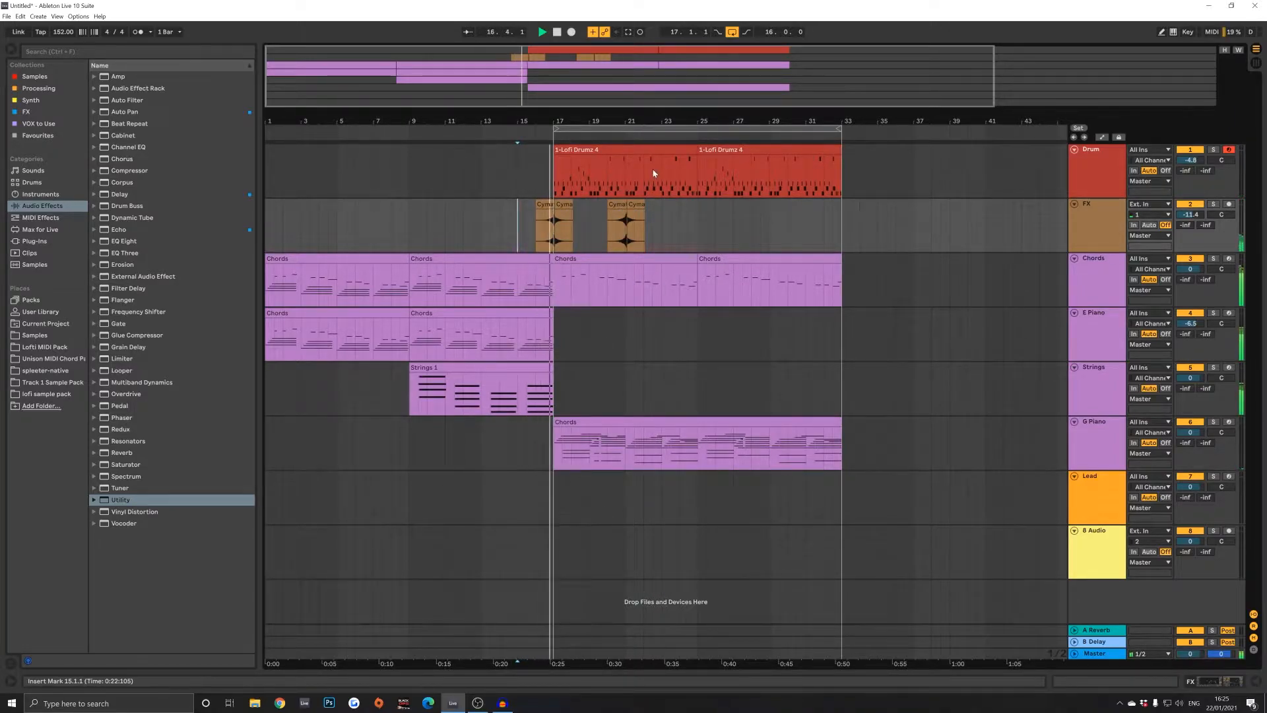
{"action": "left_click", "coordinate": [519, 256]}
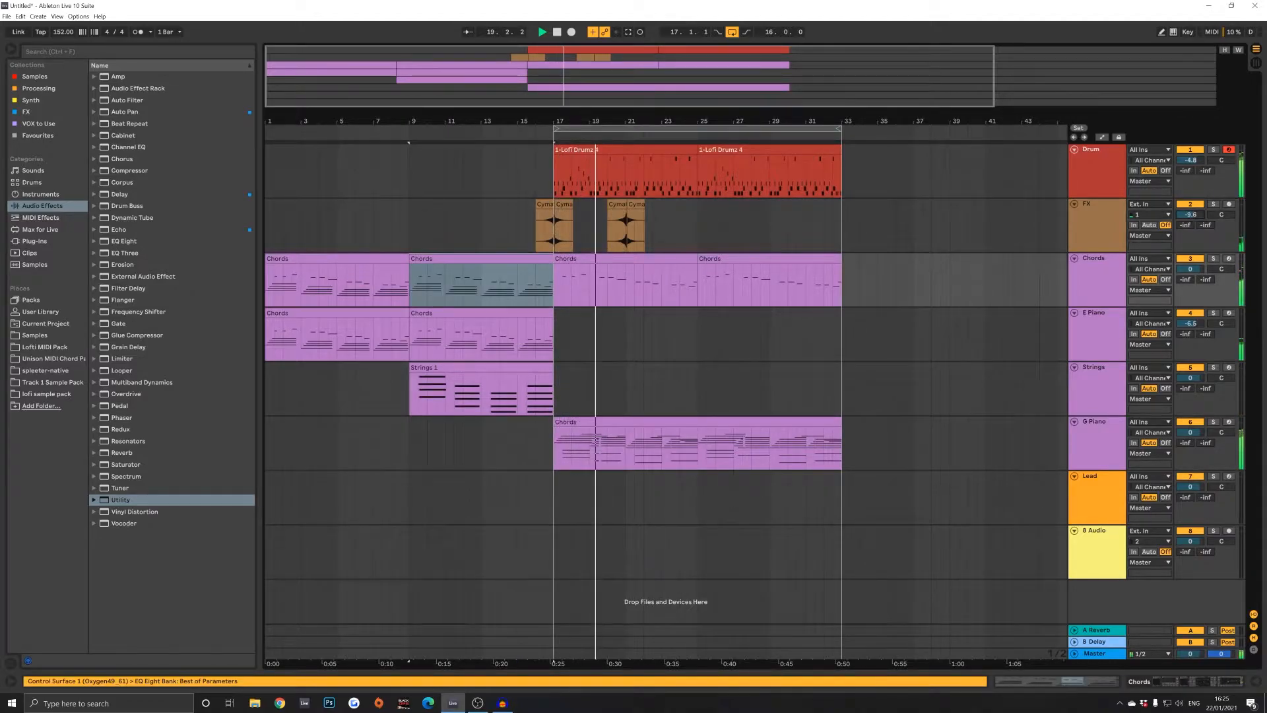
{"action": "left_click", "coordinate": [526, 187]}
{"action": "key", "text": "space"}
{"action": "key", "text": "space"}
{"action": "key", "text": "space"}
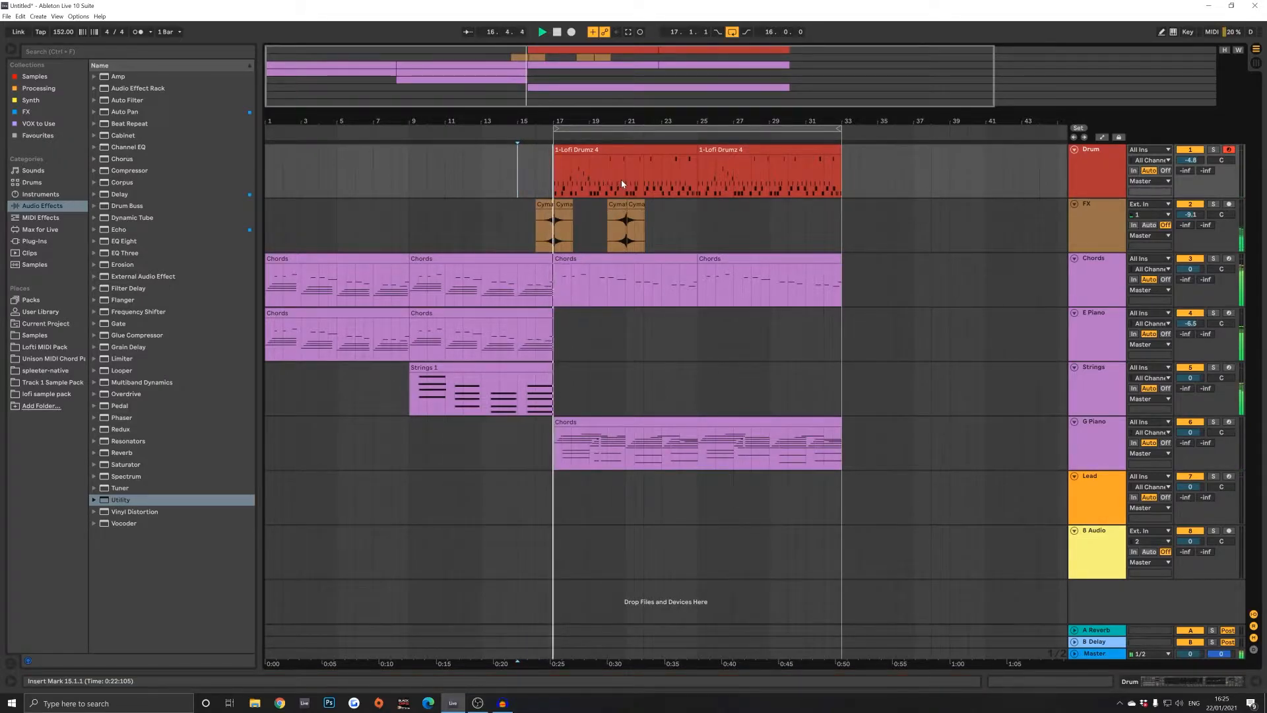
Step: Copy the Strings clip to bars 17 to 25 and leave the E Piano track empty over those bars
{"action": "left_click", "coordinate": [598, 150]}
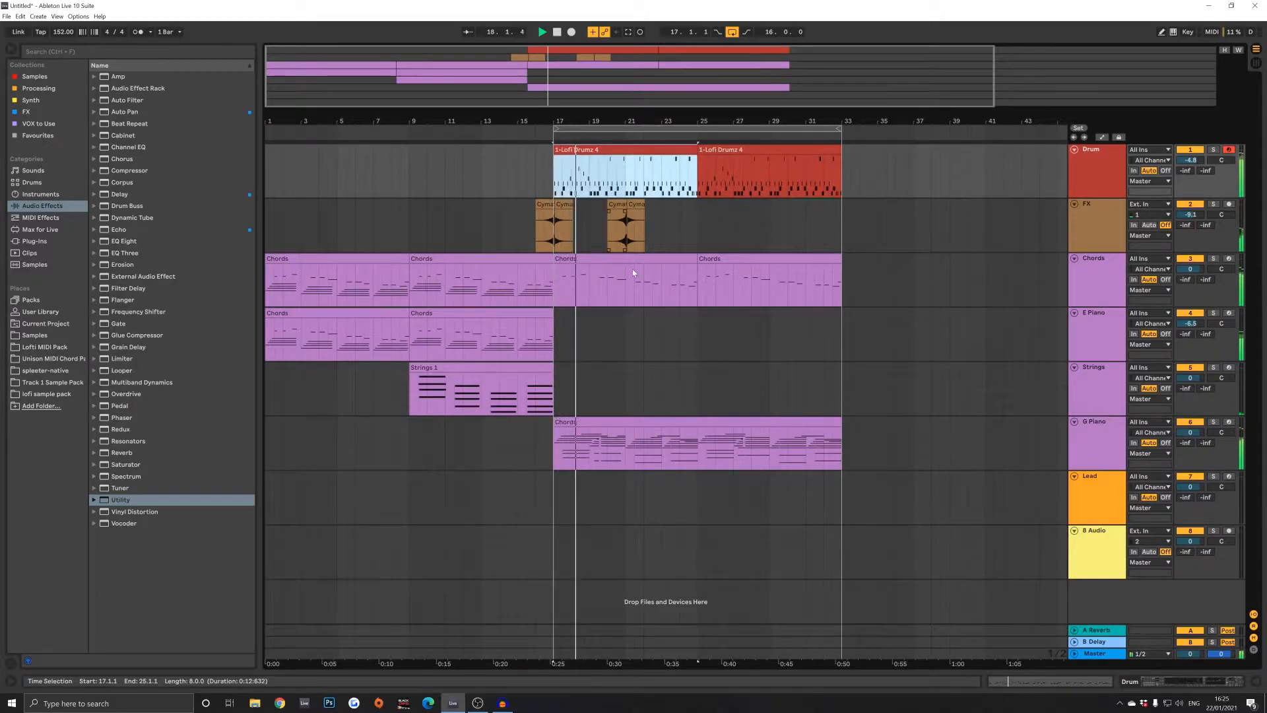
{"action": "left_click", "coordinate": [601, 257]}
{"action": "left_click", "coordinate": [482, 314]}
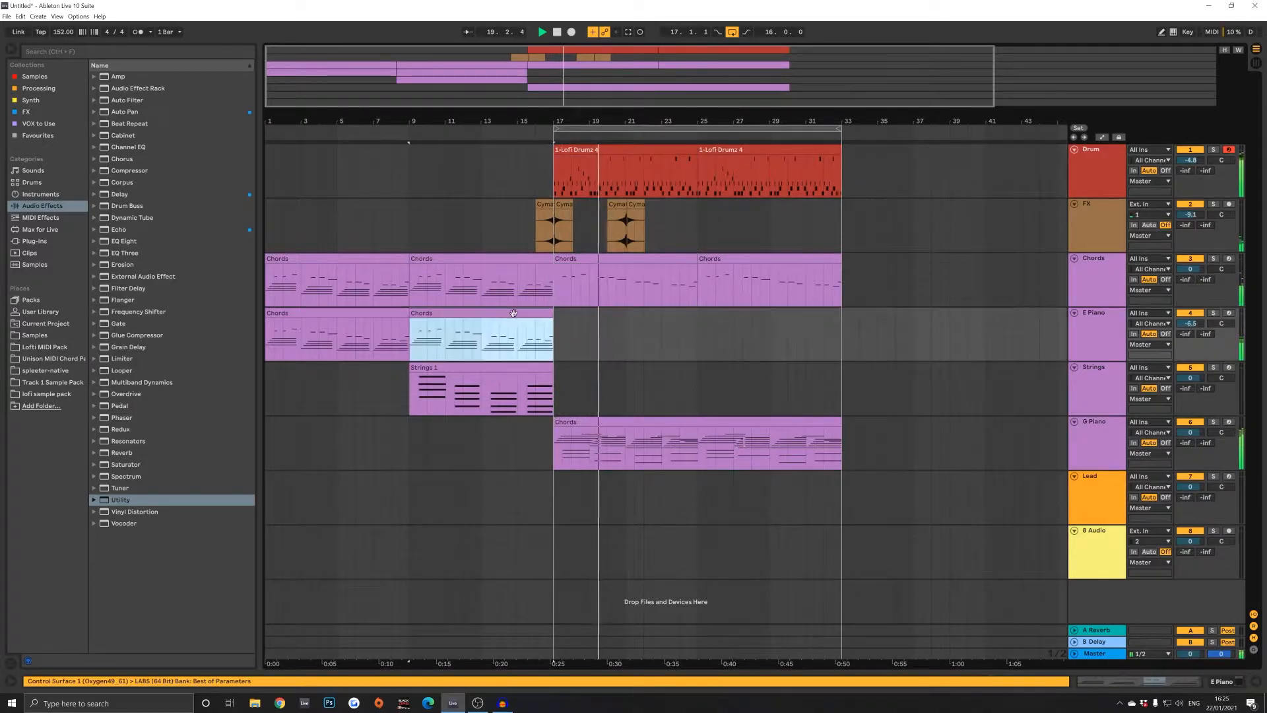
{"action": "left_click_drag", "start_coordinate": [472, 368], "coordinate": [617, 383]}
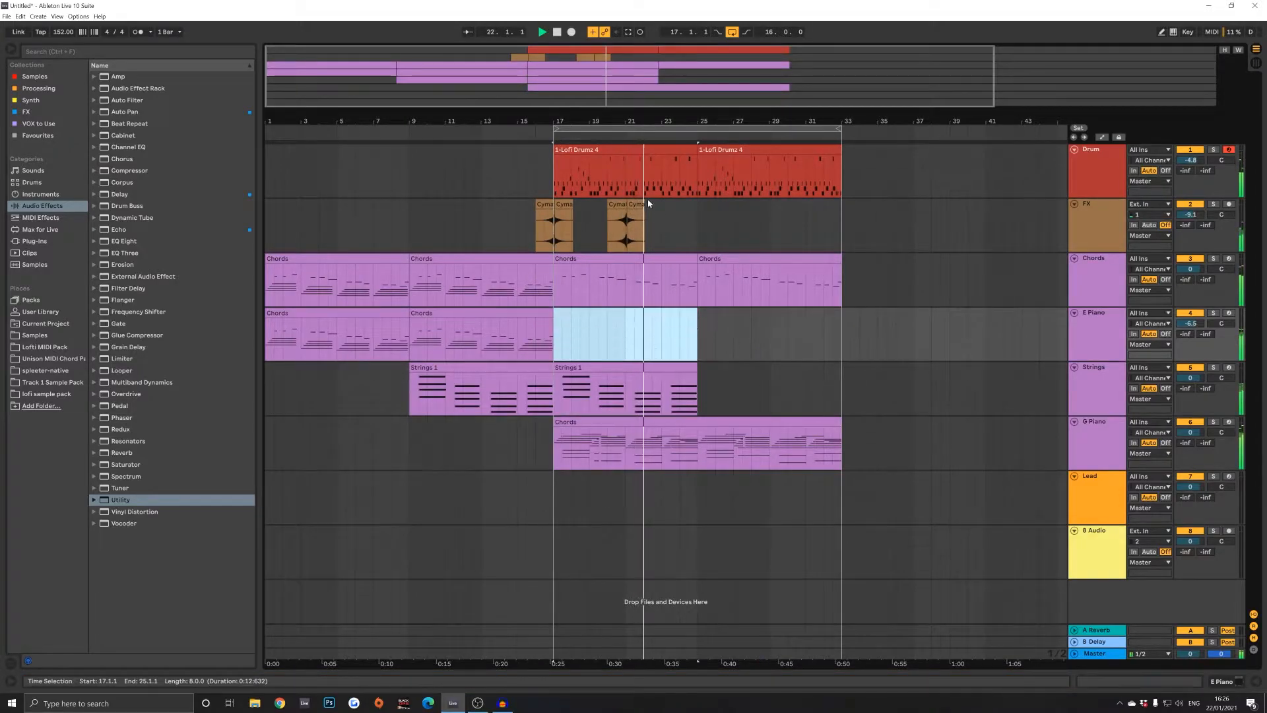
{"action": "key", "text": "Delete"}
{"action": "left_click", "coordinate": [617, 206]}
{"action": "left_click_drag", "start_coordinate": [617, 206], "coordinate": [691, 204]}
{"action": "key", "text": "ctrl+z"}
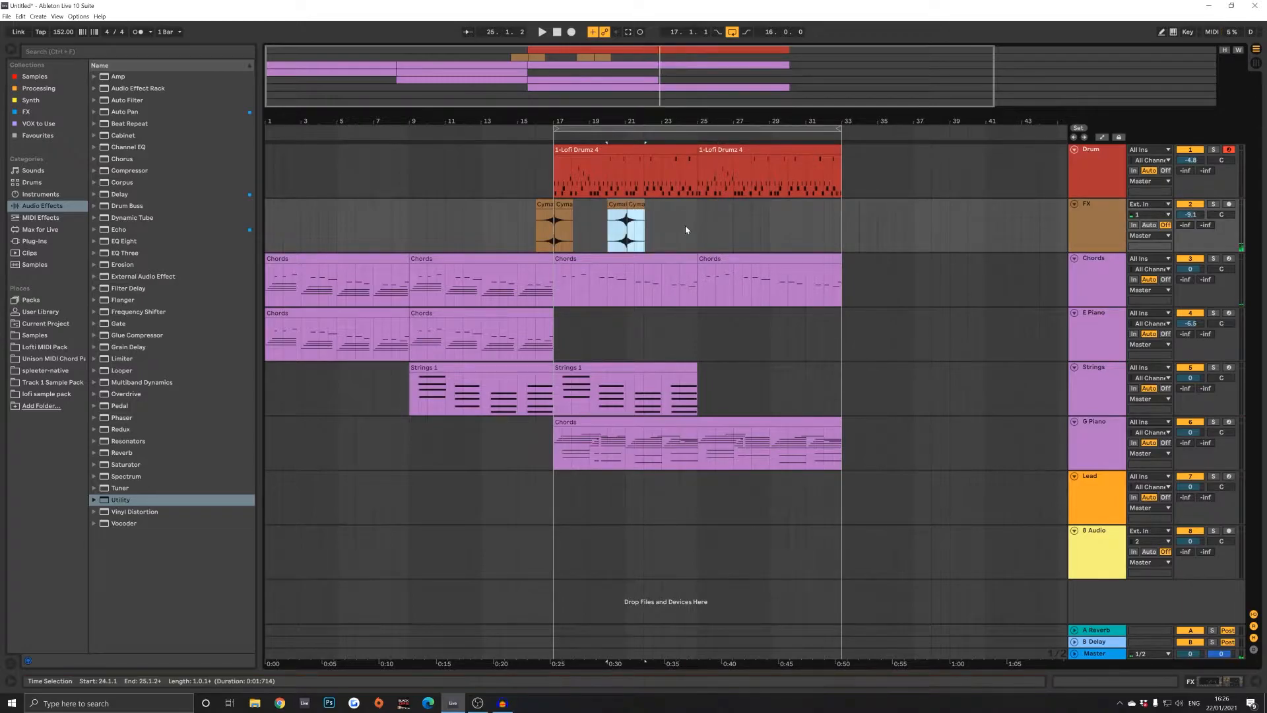
Step: Delete the reversed crash at bar 20, and copy the crash pair from bar 16 to bar 24
{"action": "left_click", "coordinate": [623, 204]}
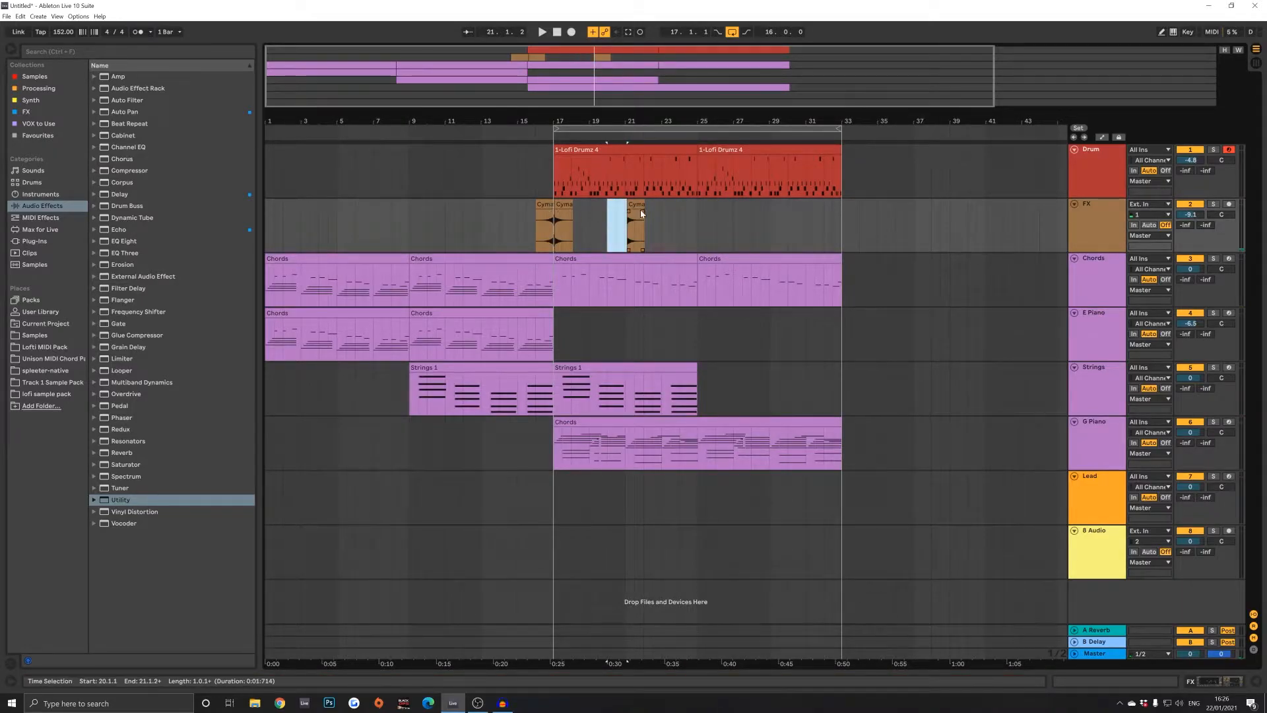
{"action": "left_click", "coordinate": [631, 203]}
{"action": "left_click_drag", "start_coordinate": [545, 204], "coordinate": [708, 216], "text": "ctrl"}
{"action": "left_click", "coordinate": [545, 205]}
{"action": "key", "text": "space"}
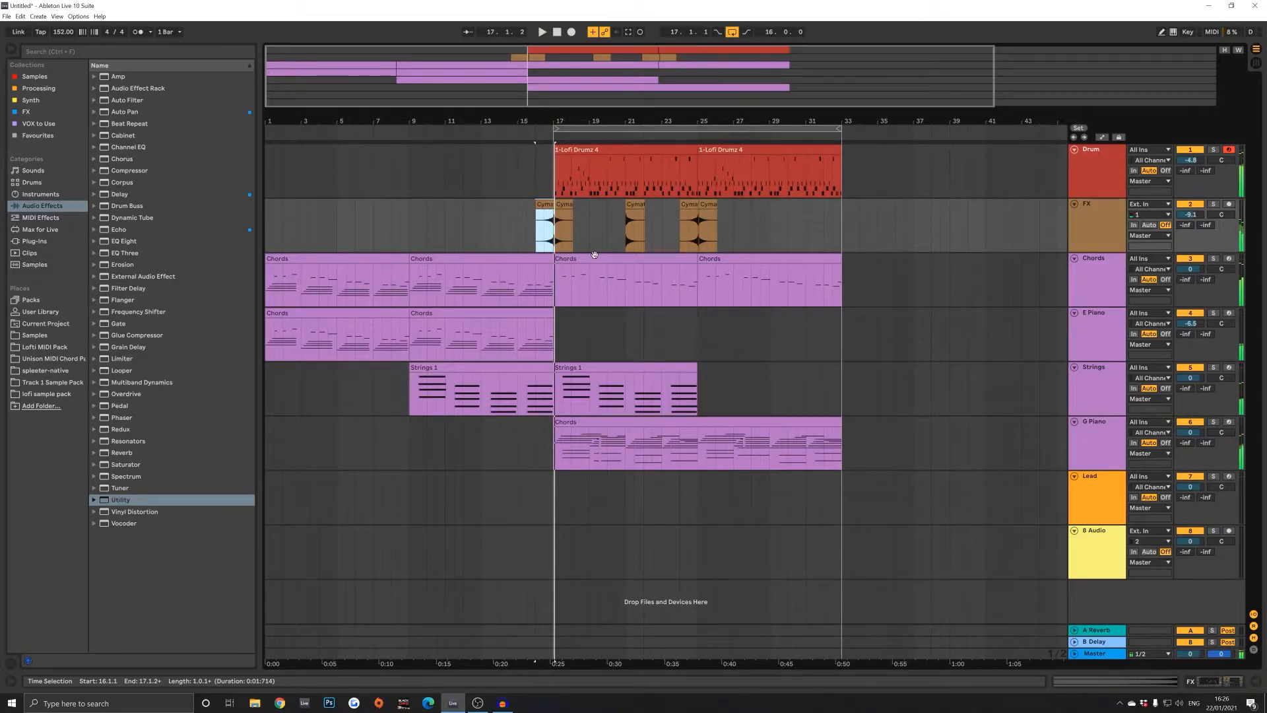
Step: Trim the second Chords, E Piano and Strings clips to end at bar 16.3, leaving a gap before bar 17
{"action": "left_click", "coordinate": [524, 196]}
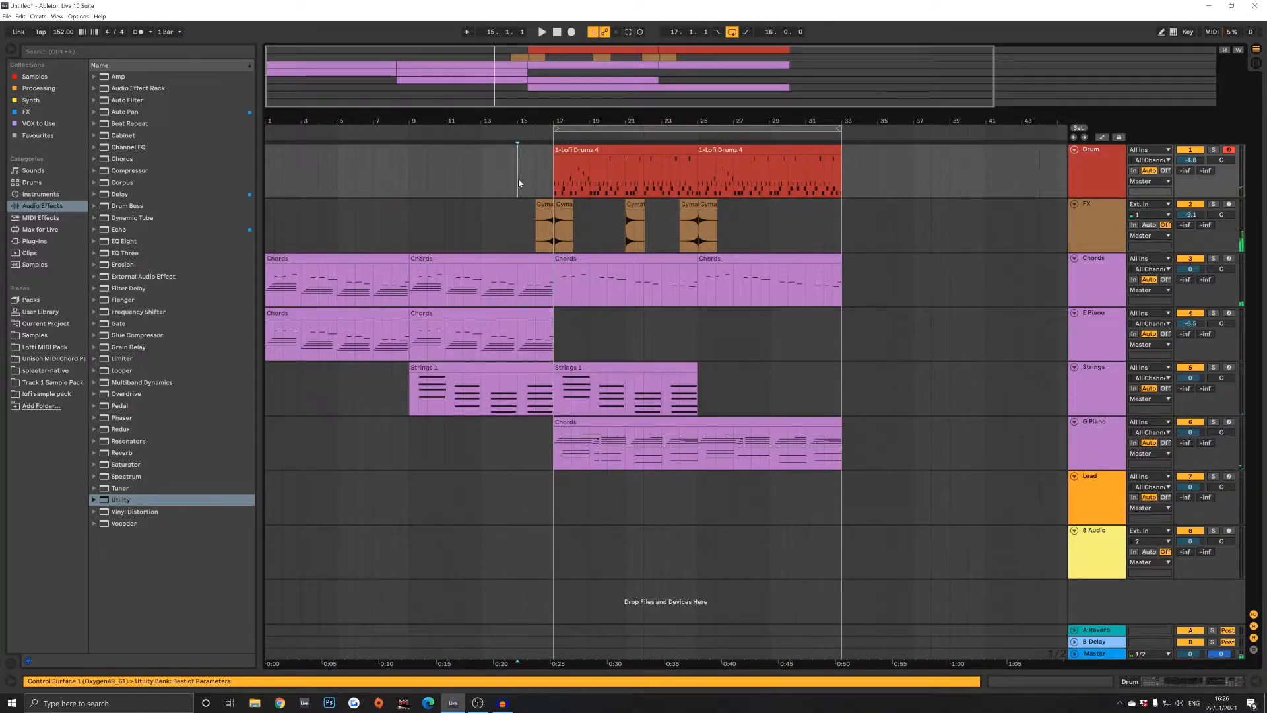
{"action": "left_click", "coordinate": [526, 278]}
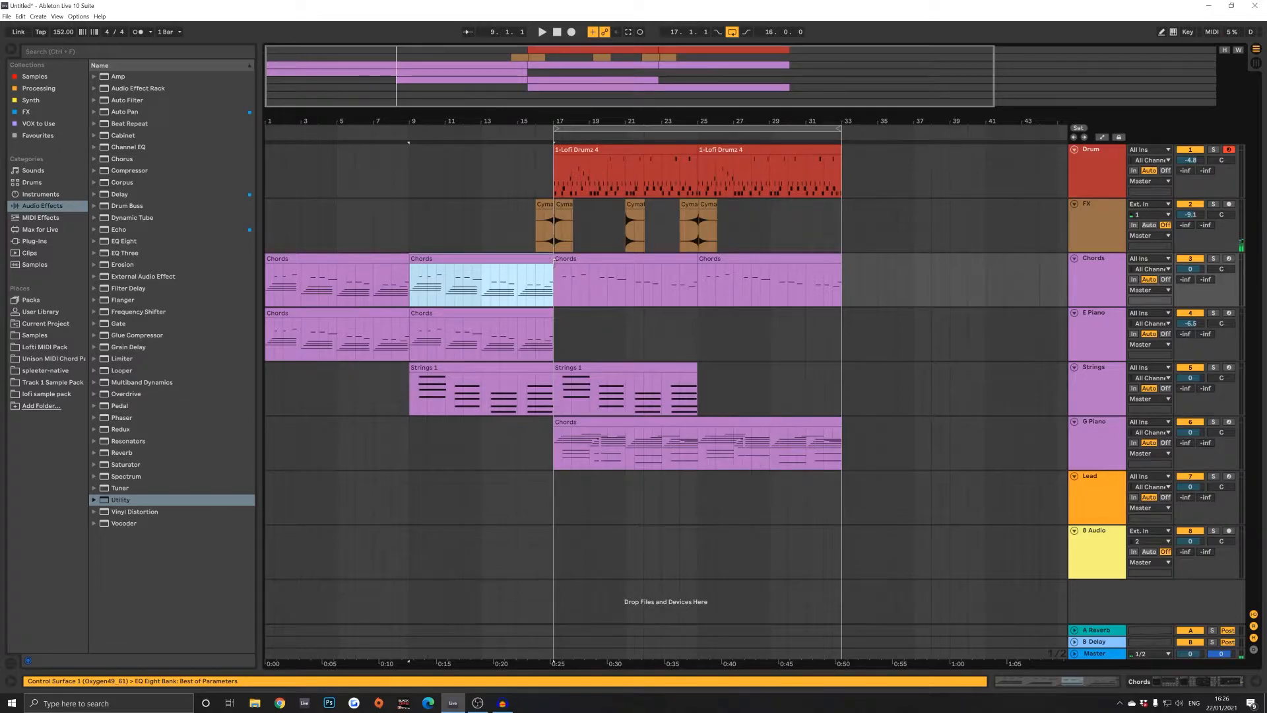
{"action": "left_click", "coordinate": [545, 324]}
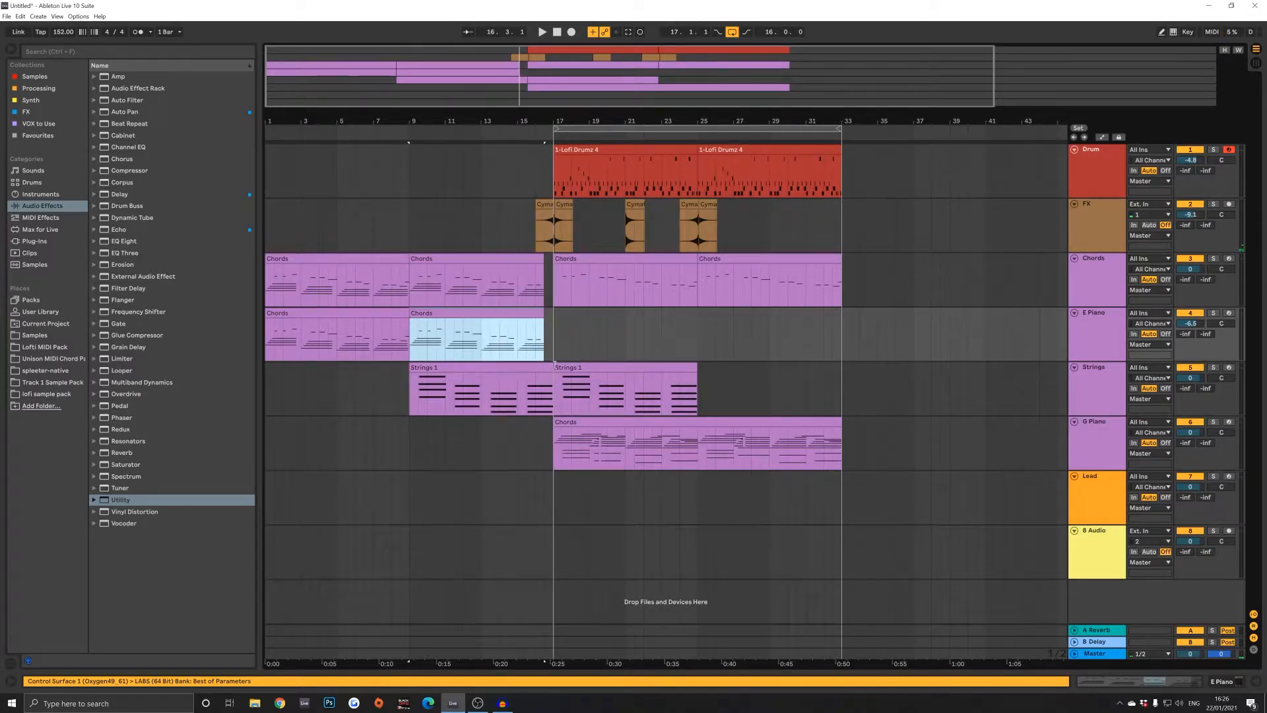
{"action": "left_click_drag", "start_coordinate": [551, 368], "coordinate": [544, 368]}
{"action": "left_click", "coordinate": [509, 352]}
Step: Audition the transition into bar 17, and delete the Strings clip from bars 17 to 25
{"action": "key", "text": "space"}
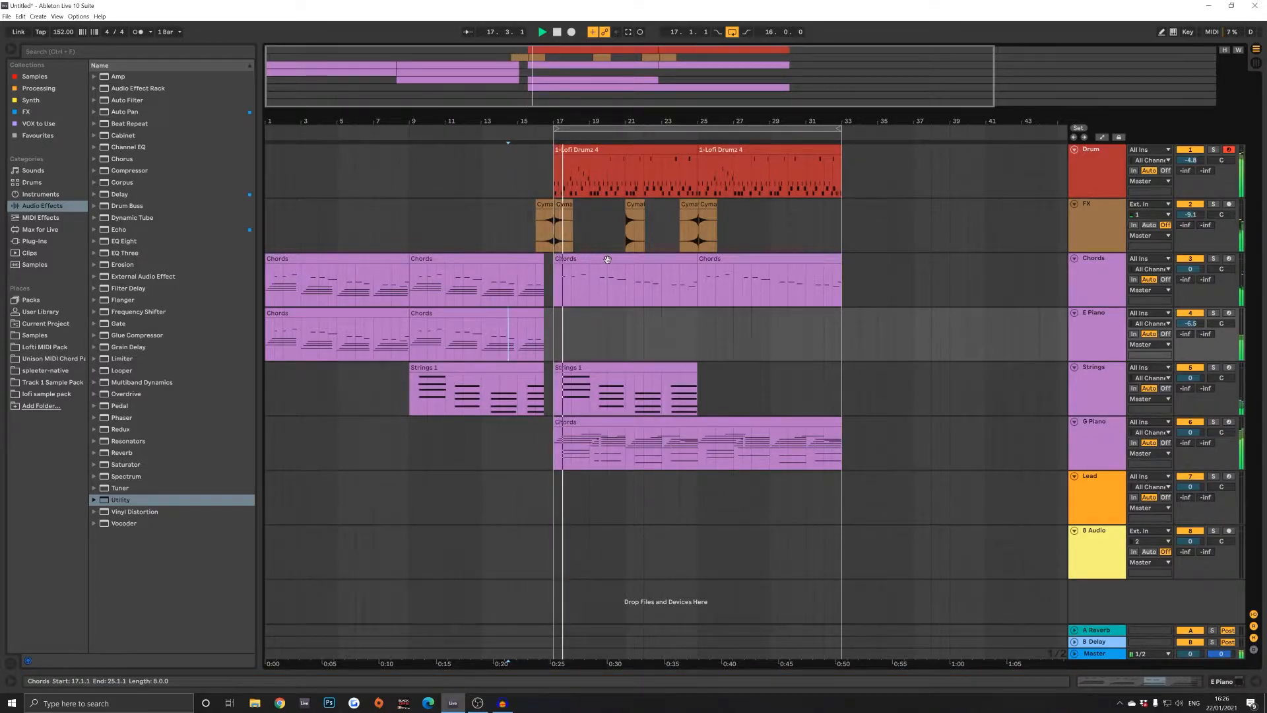
{"action": "left_click", "coordinate": [623, 369]}
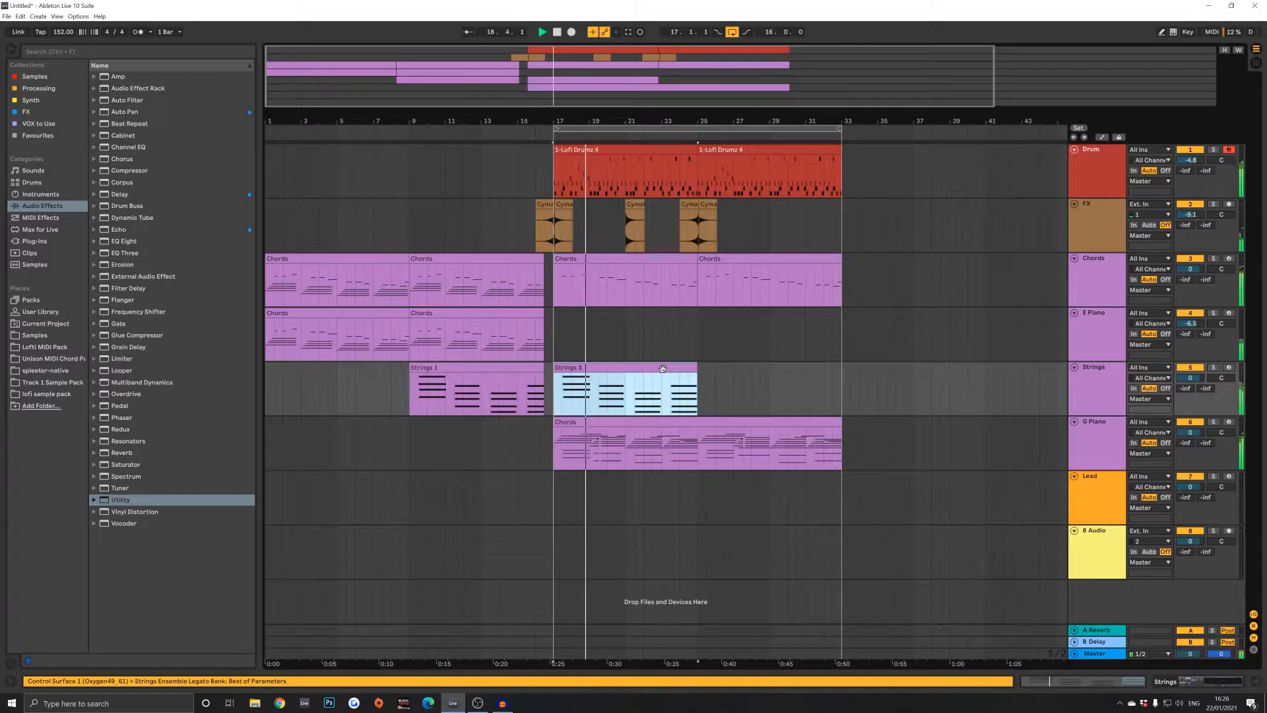
{"action": "left_click", "coordinate": [1108, 370]}
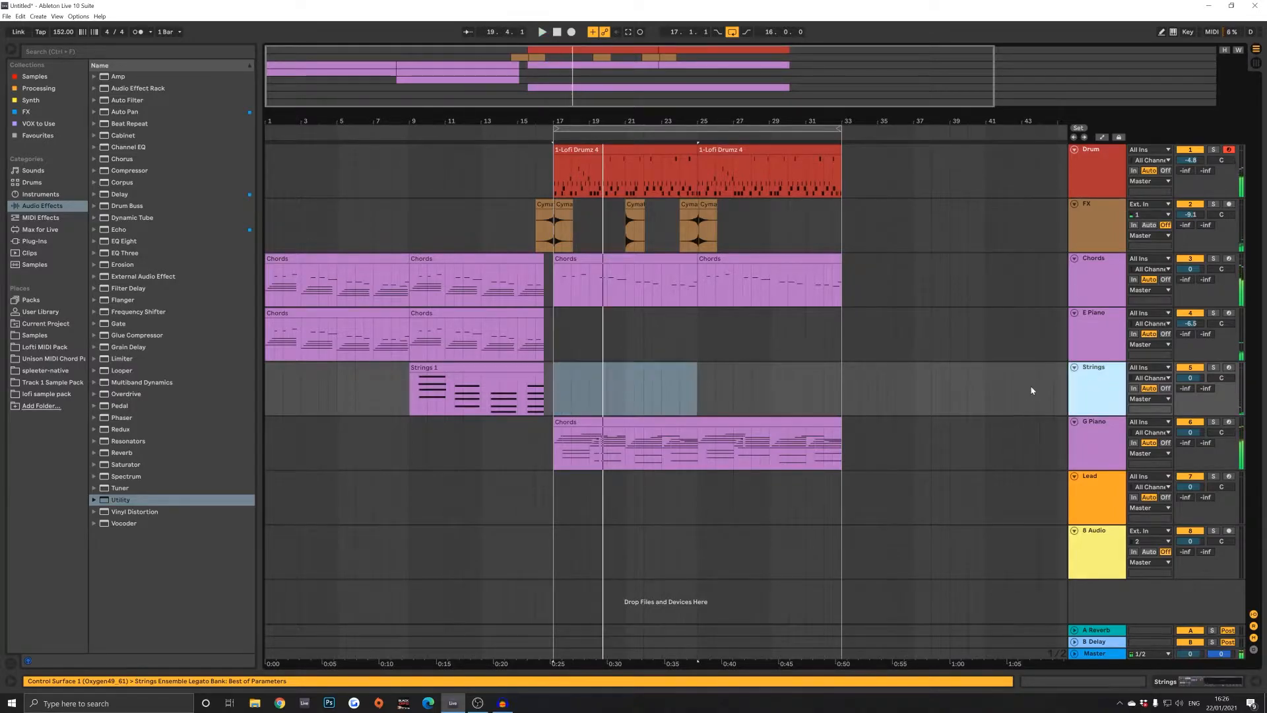
Step: Insert a MIDI track below the Drum track and load Serum_x64 on it
{"action": "key", "text": "ctrl+shift+t"}
{"action": "left_click", "coordinate": [47, 242]}
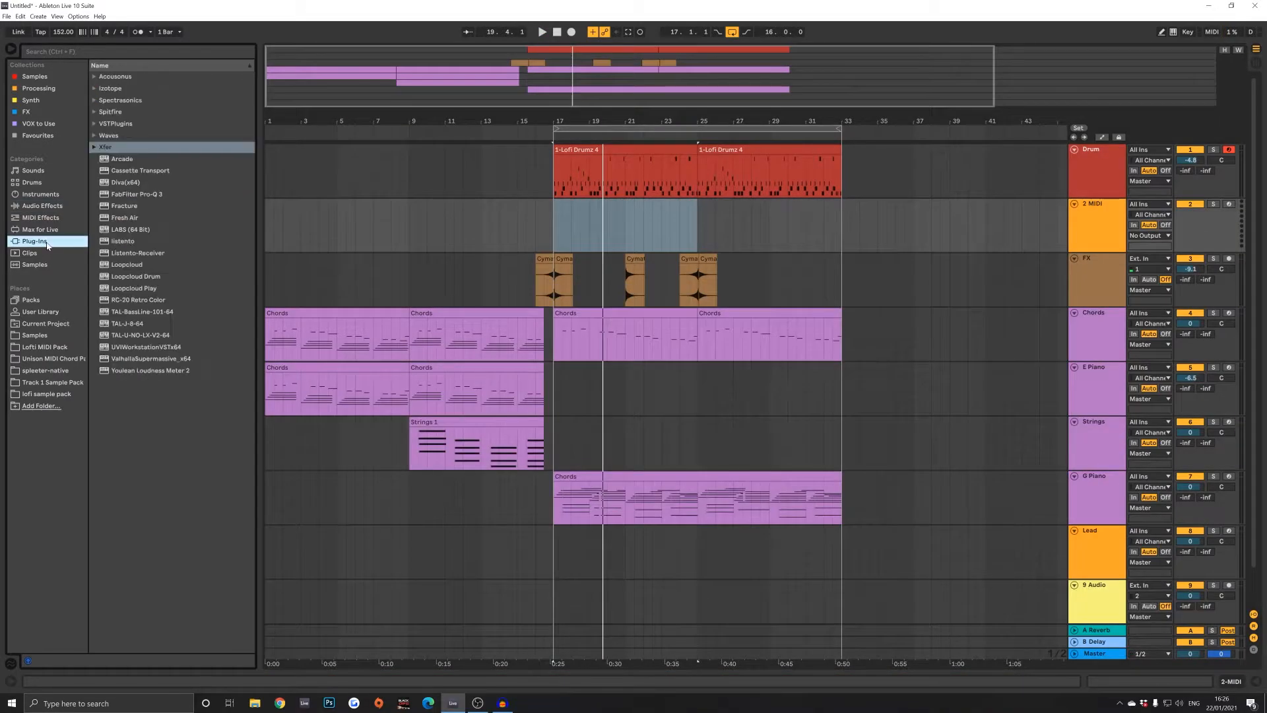
{"action": "left_click", "coordinate": [105, 147]}
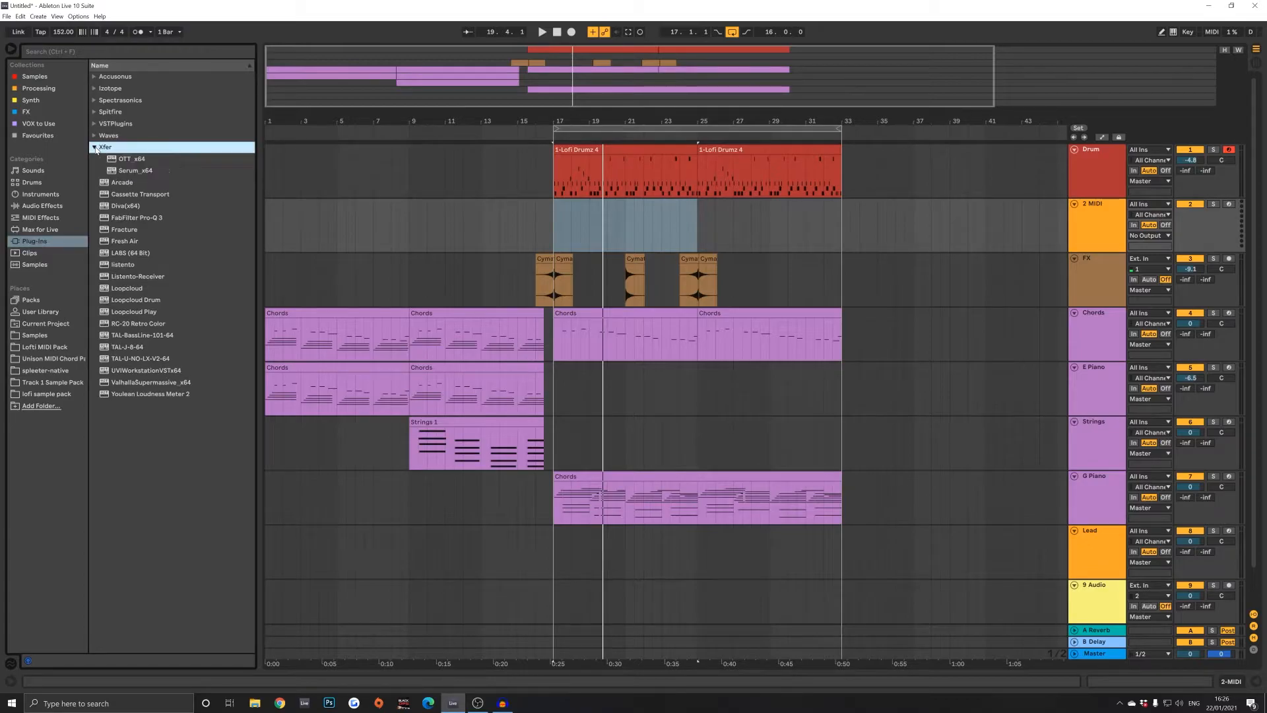
{"action": "left_click", "coordinate": [135, 170]}
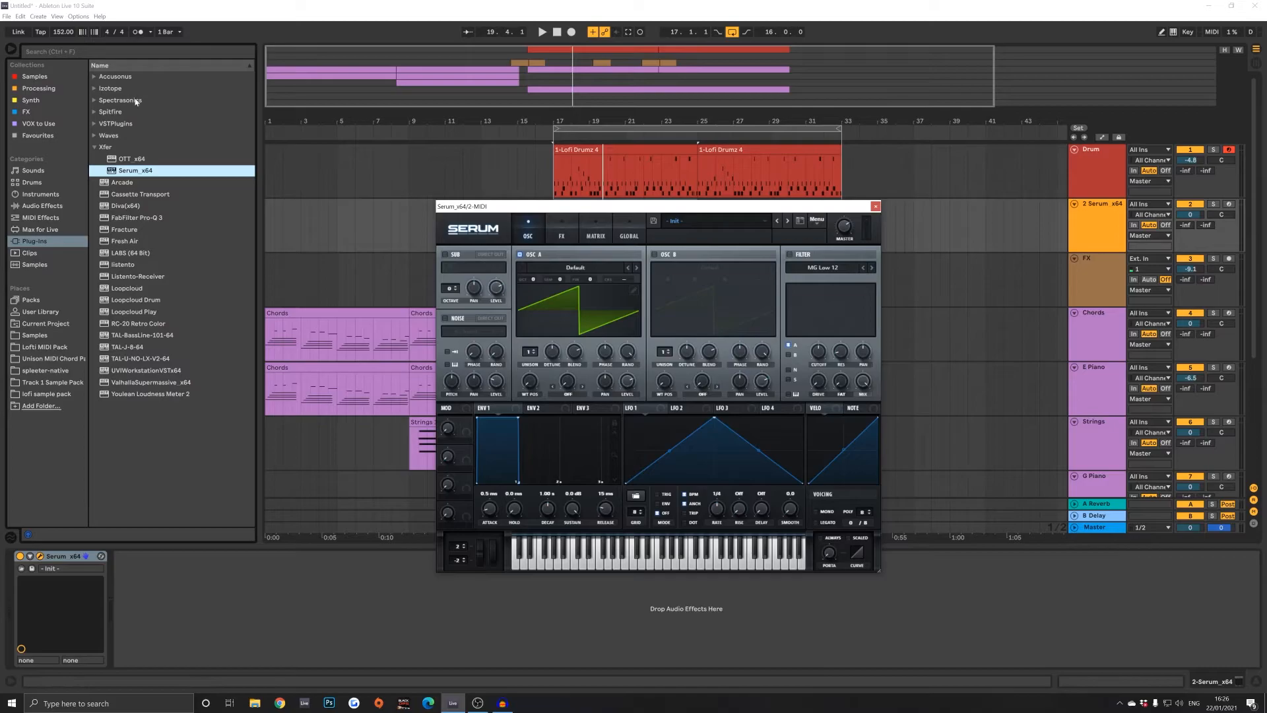
{"action": "left_click", "coordinate": [94, 147]}
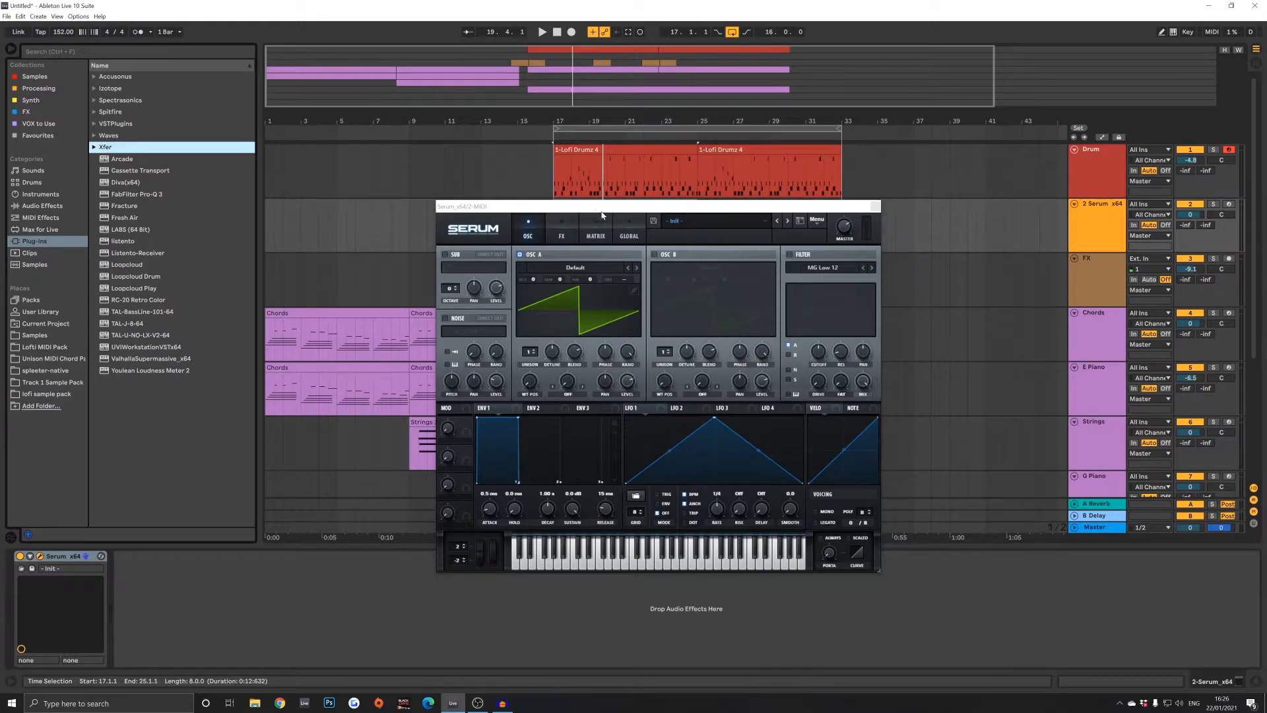
Step: Load the Reesey Mess 1 wavetable in oscillator A, and enable oscillator B with Mellow But Instable
{"action": "left_click_drag", "start_coordinate": [602, 215], "coordinate": [563, 219]}
{"action": "left_click", "coordinate": [536, 271]}
{"action": "mouse_move", "coordinate": [540, 296]}
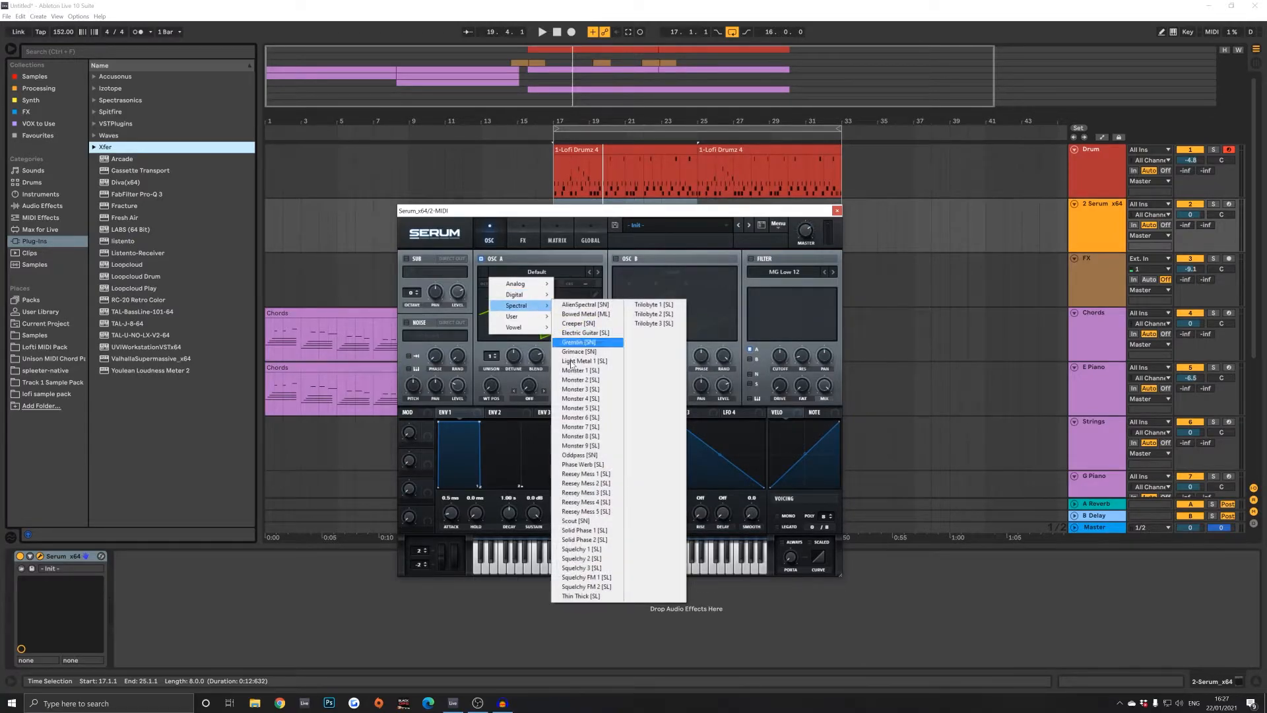
{"action": "left_click", "coordinate": [600, 476]}
{"action": "left_click", "coordinate": [616, 258]}
{"action": "left_click", "coordinate": [650, 272]}
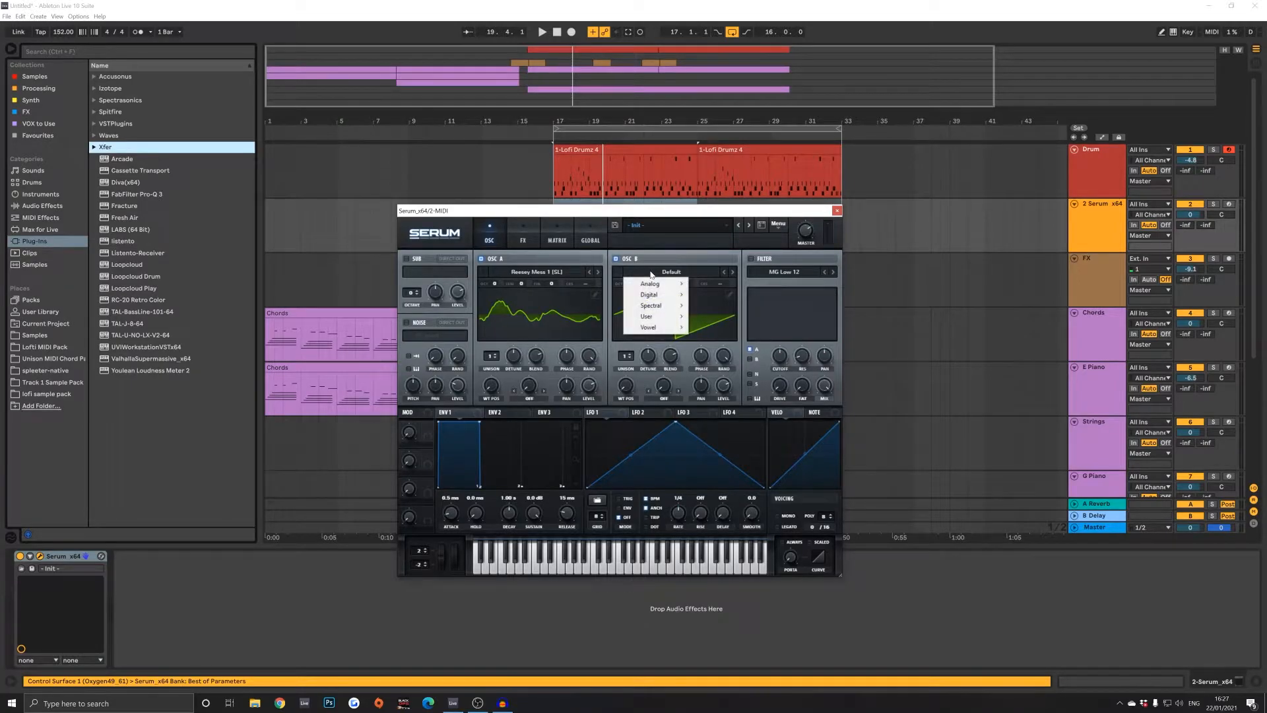
{"action": "left_click", "coordinate": [721, 461]}
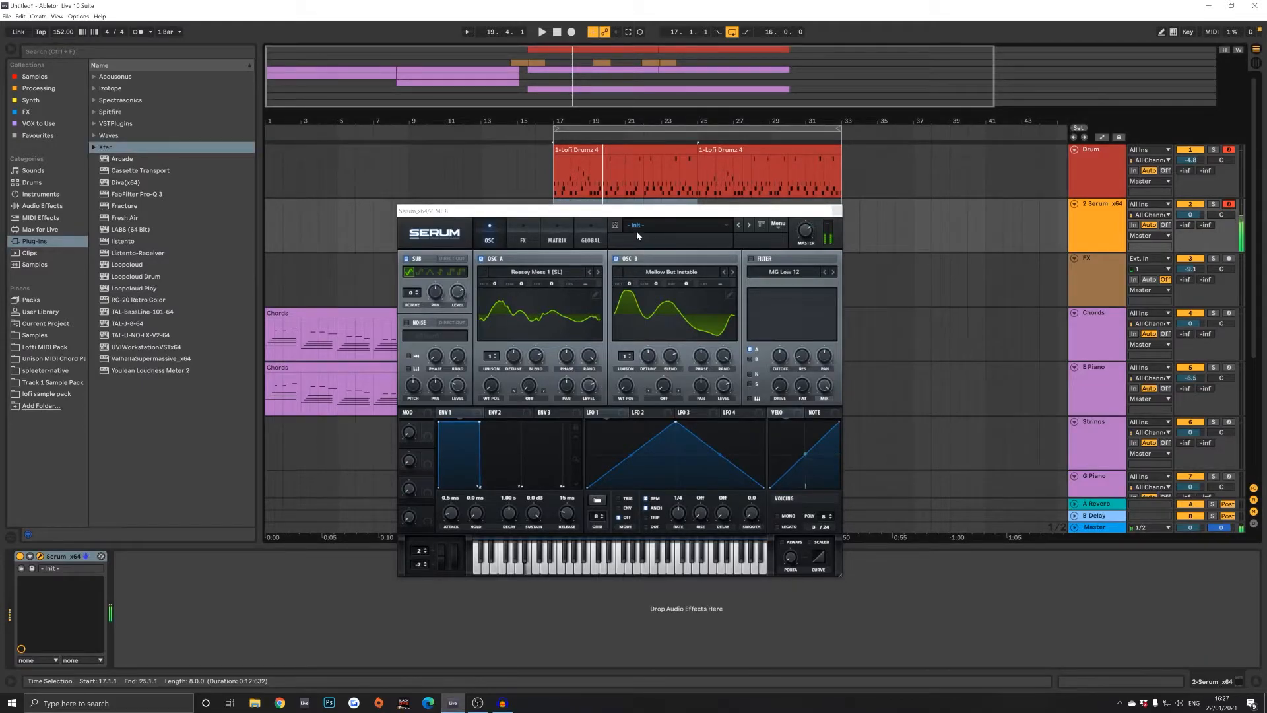
Step: Give both oscillators three-voice unison with a low detune, and drop the sub oscillator by one octave
{"action": "left_click", "coordinate": [495, 353]}
{"action": "left_click", "coordinate": [496, 353]}
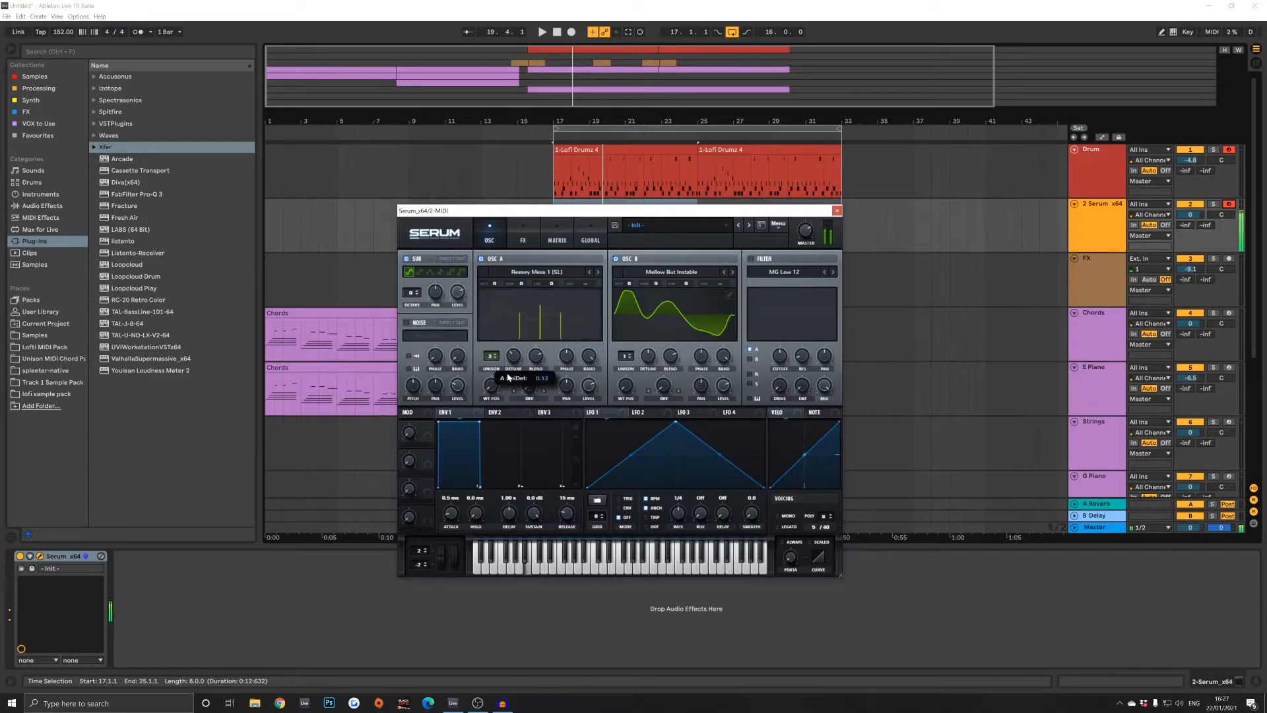
{"action": "left_click", "coordinate": [627, 354]}
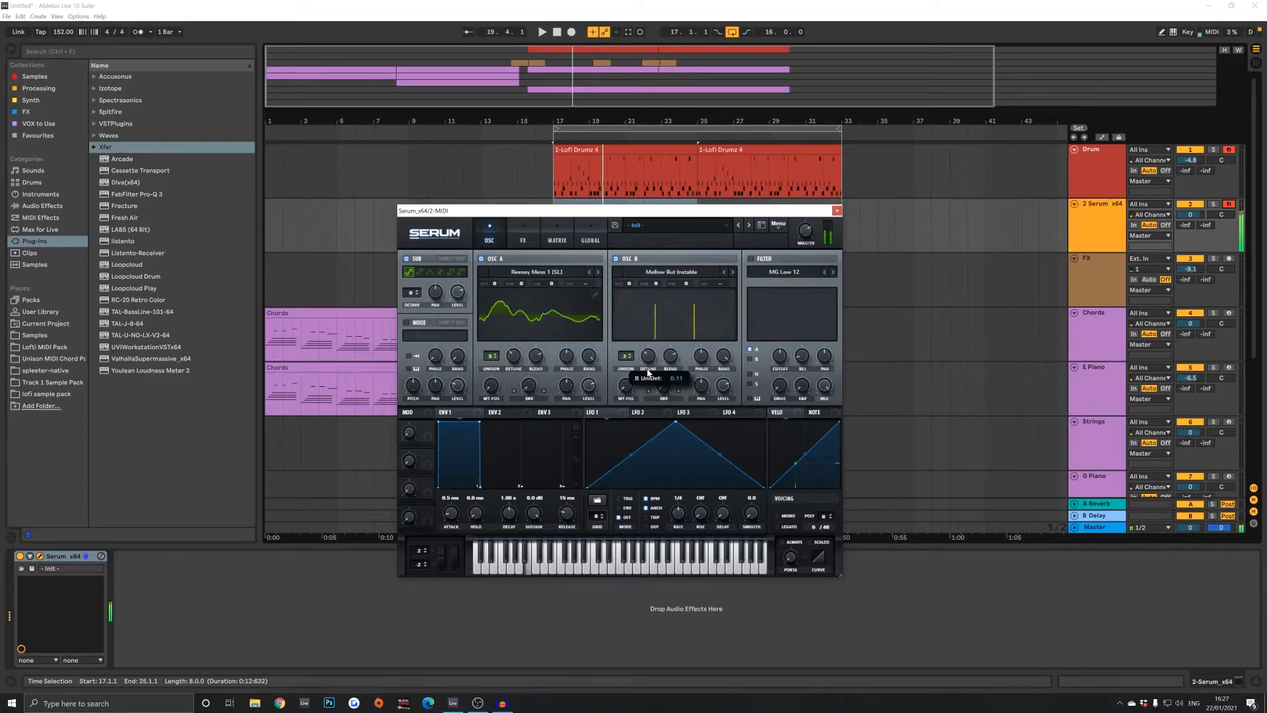
{"action": "left_click", "coordinate": [632, 356]}
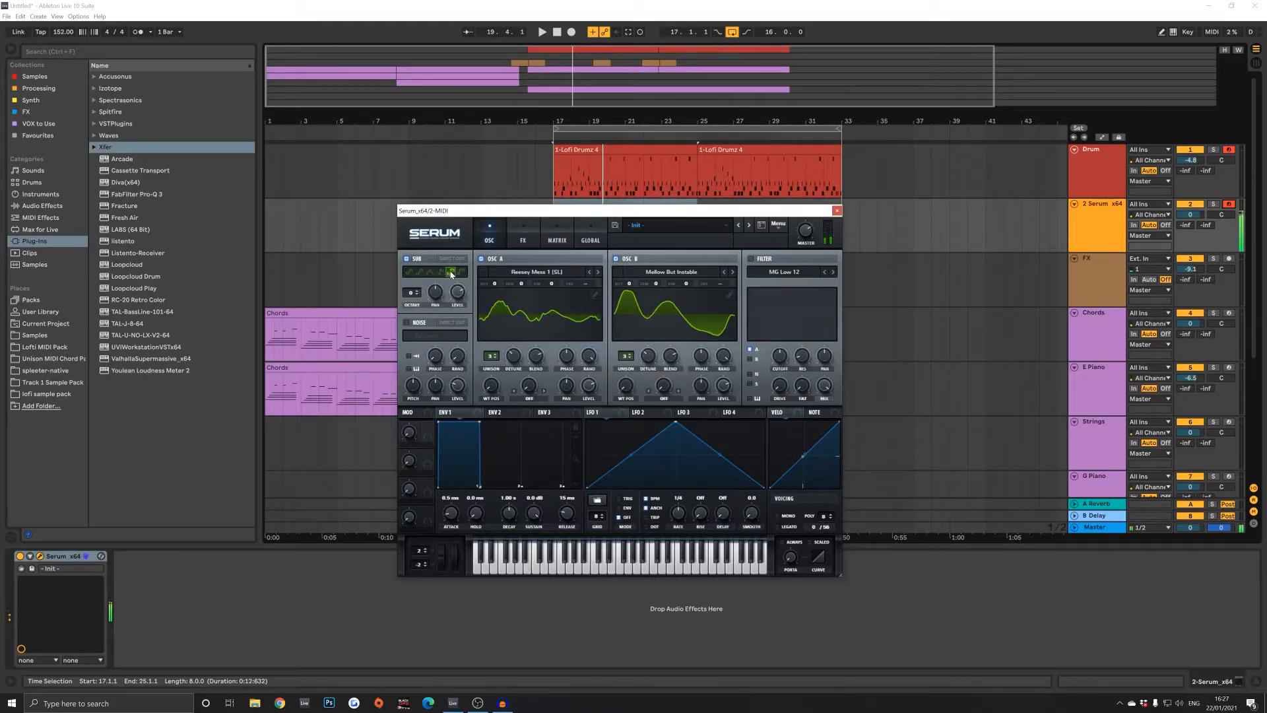
{"action": "left_click", "coordinate": [412, 295]}
Step: Lower the cutoff of Serum's MG Low 12 filter to darken the sound, and disarm the Drum track
{"action": "left_click_drag", "start_coordinate": [780, 356], "coordinate": [785, 374]}
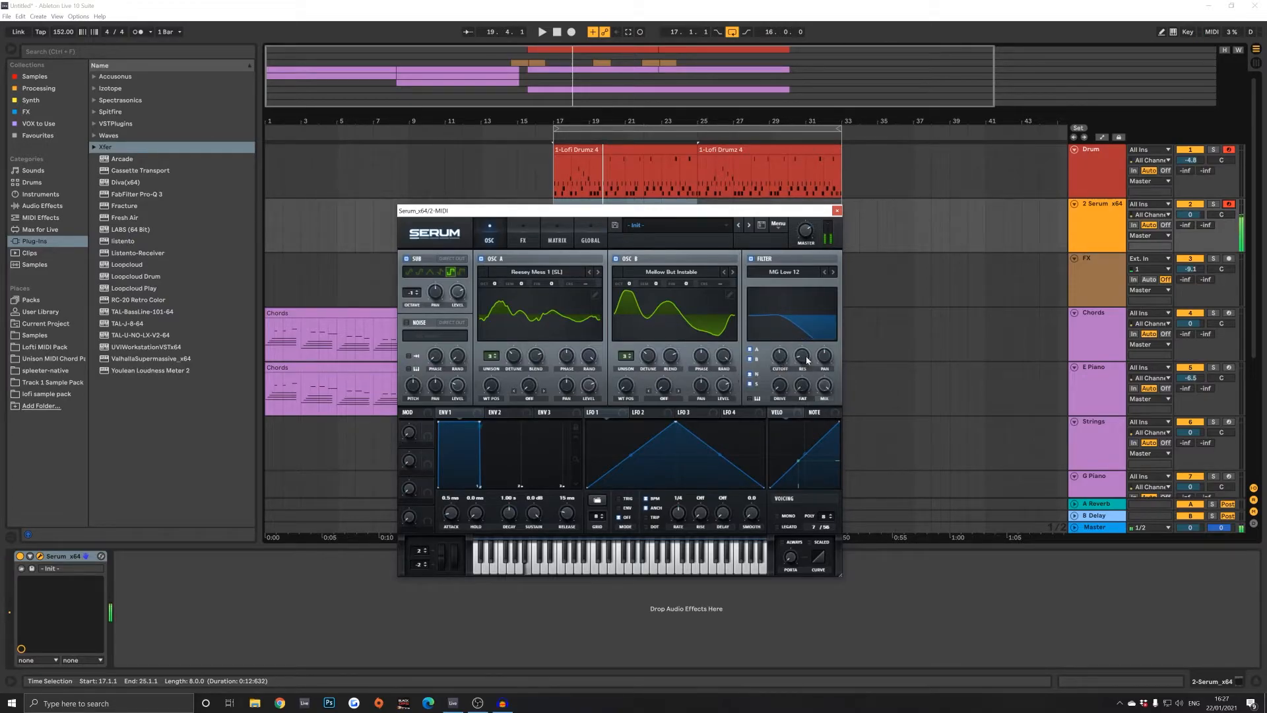
{"action": "left_click_drag", "start_coordinate": [779, 357], "coordinate": [781, 365]}
{"action": "left_click", "coordinate": [1229, 149]}
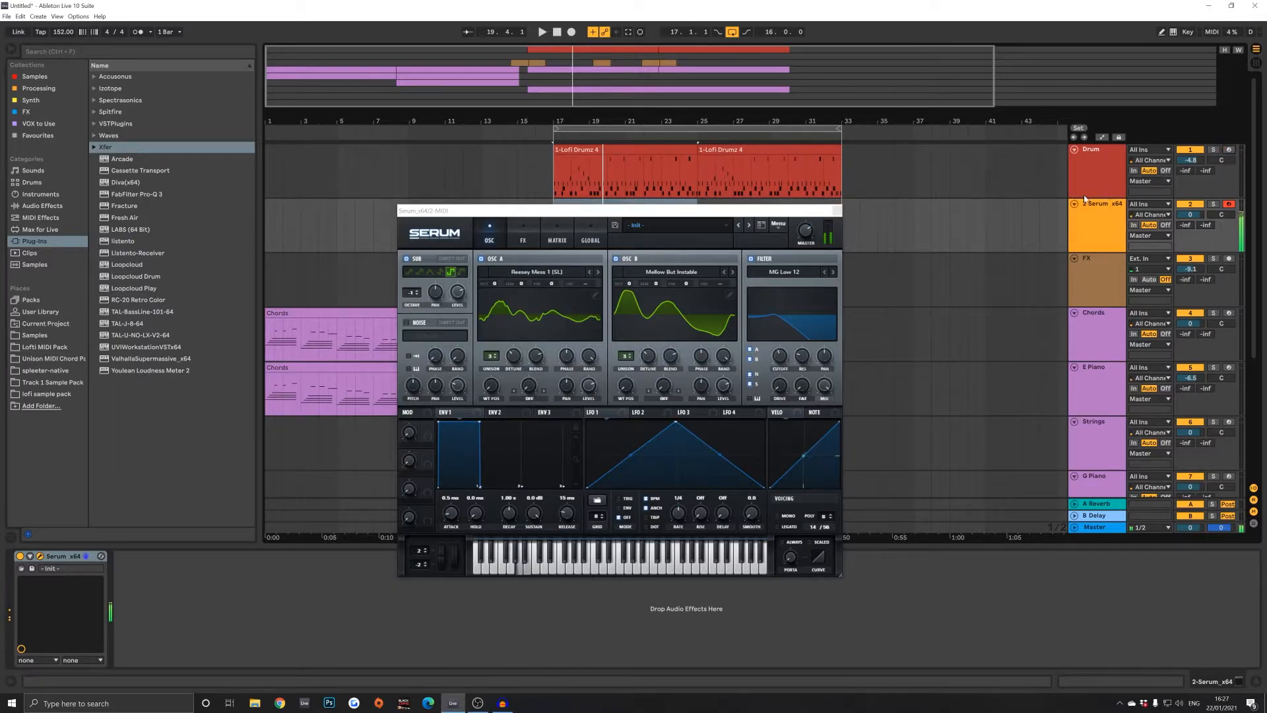
{"action": "left_click", "coordinate": [520, 240]}
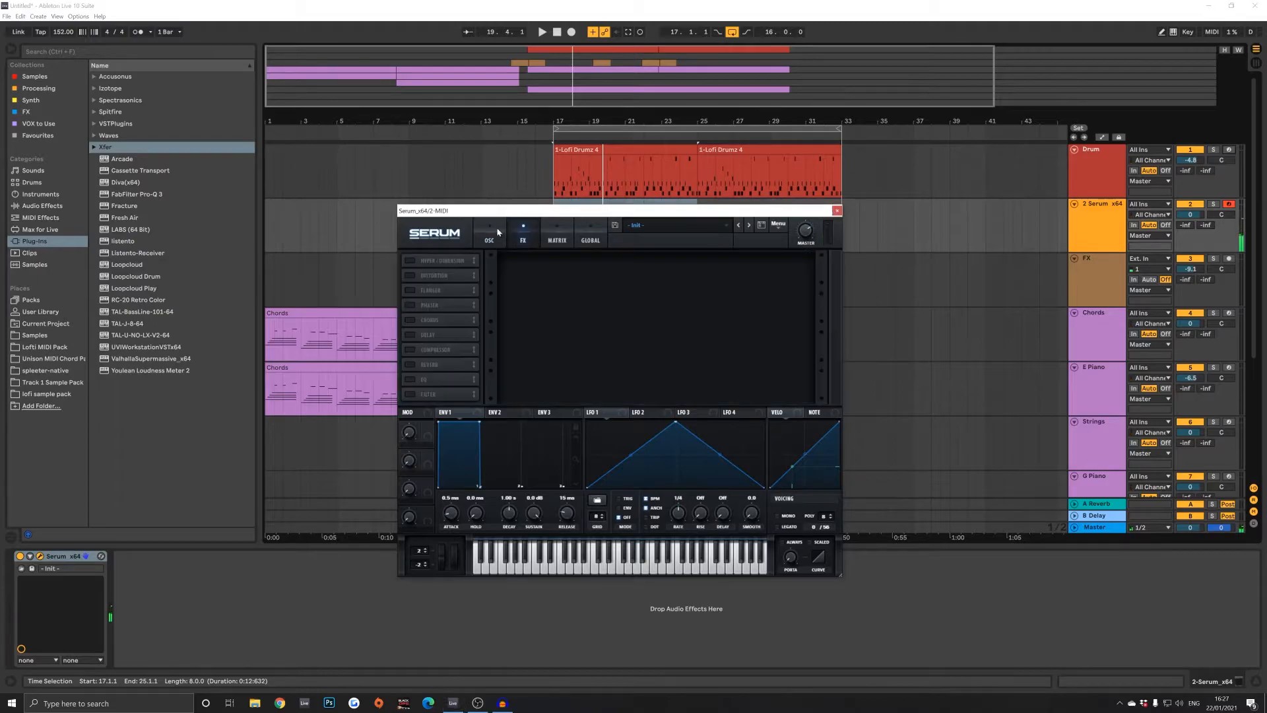
{"action": "left_click", "coordinate": [410, 275]}
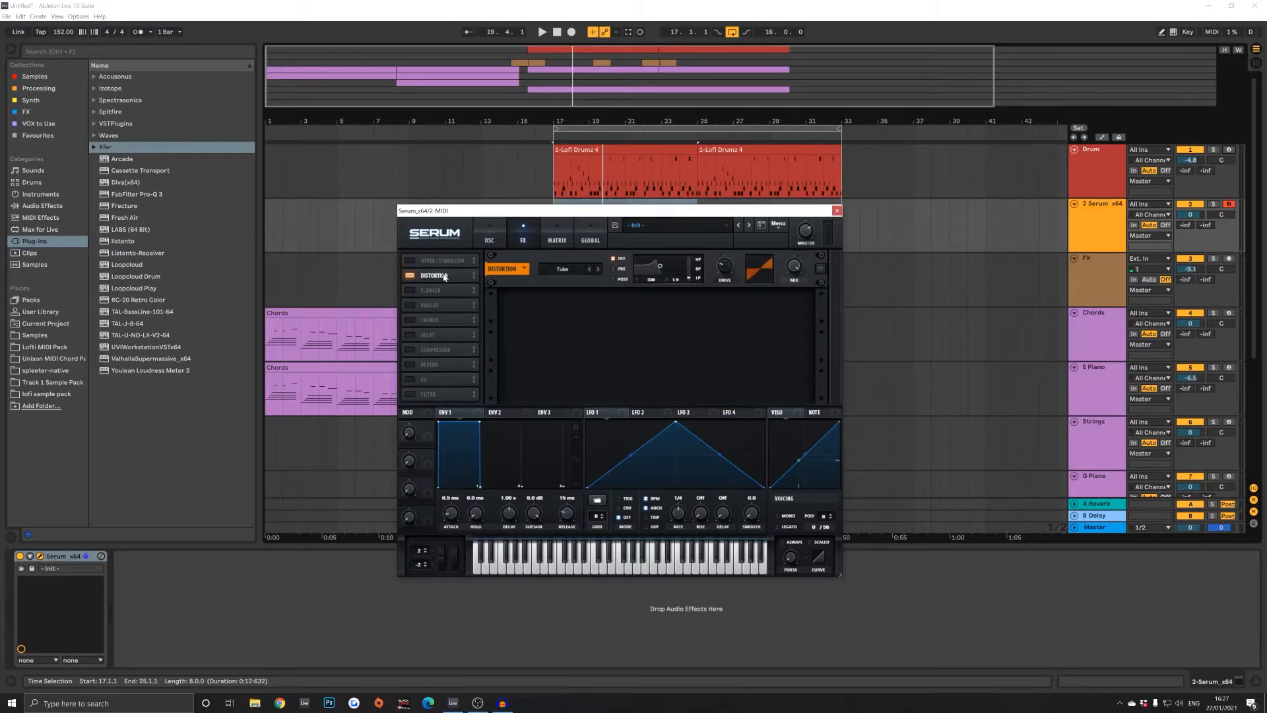
{"action": "left_click", "coordinate": [410, 275]}
Step: Rename the Serum track Bass Line and create an empty MIDI clip on it from bar 17 to bar 25
{"action": "left_click_drag", "start_coordinate": [570, 210], "coordinate": [486, 217]}
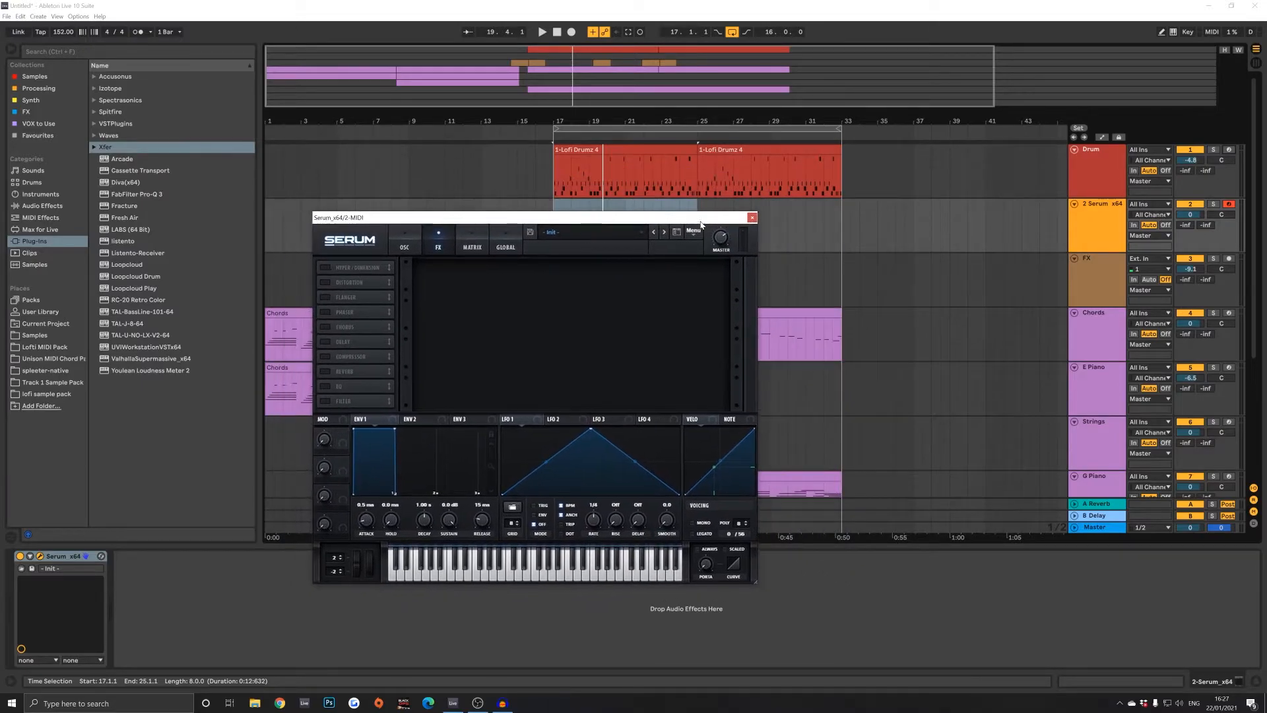
{"action": "left_click", "coordinate": [753, 217]}
{"action": "left_click", "coordinate": [640, 188]}
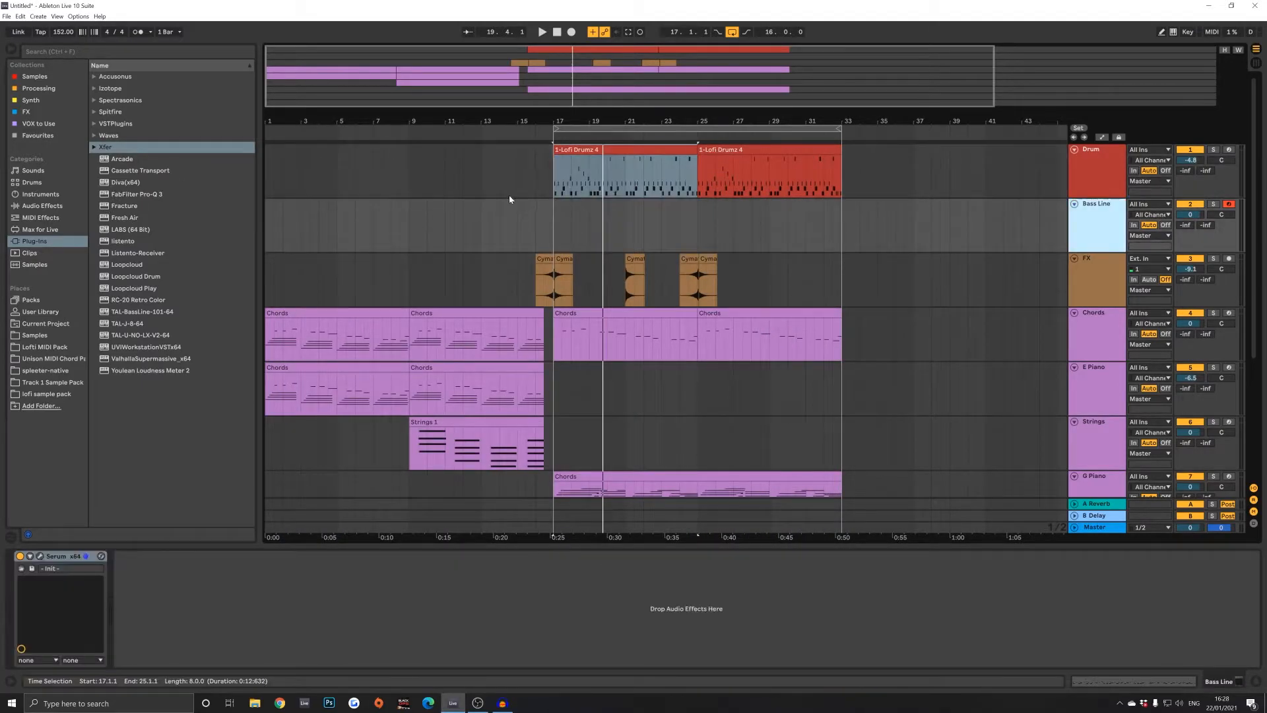
{"action": "left_click", "coordinate": [549, 229]}
{"action": "double_click", "coordinate": [551, 222]}
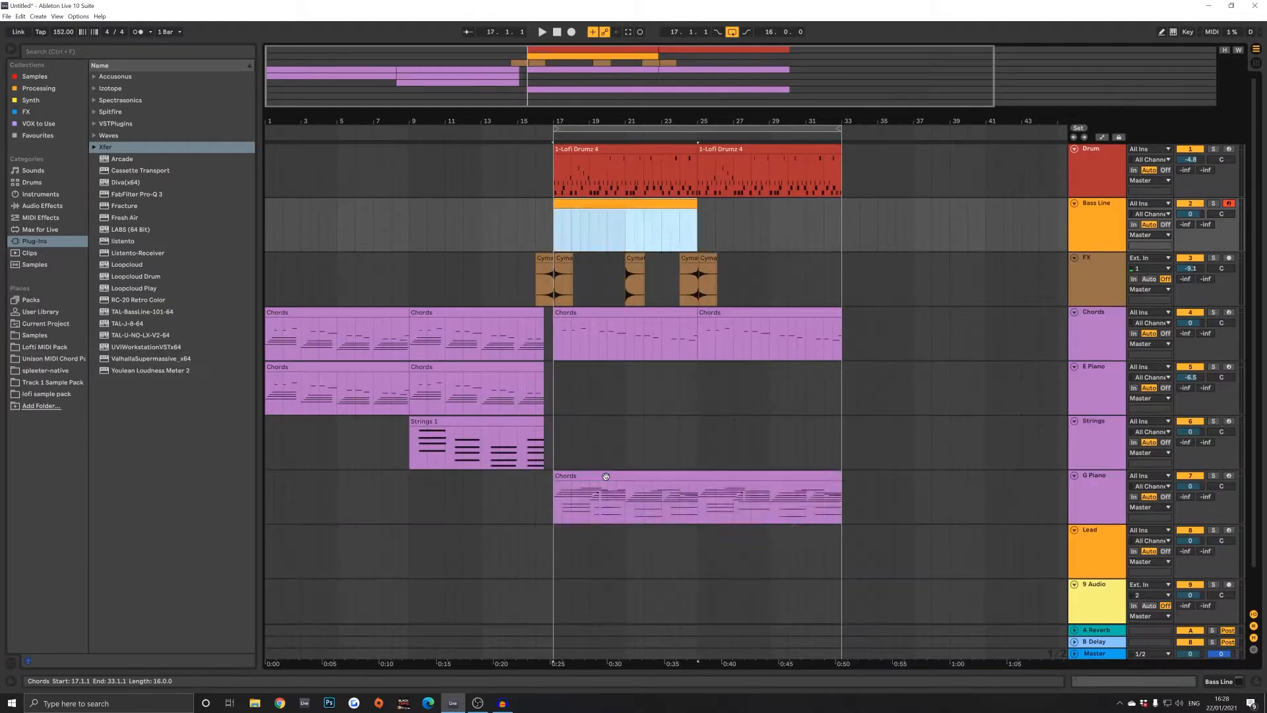
Step: Draw an F#1 note lasting two bars from the start of the empty Bass Line clip
{"action": "left_click", "coordinate": [606, 476]}
{"action": "left_click", "coordinate": [598, 202]}
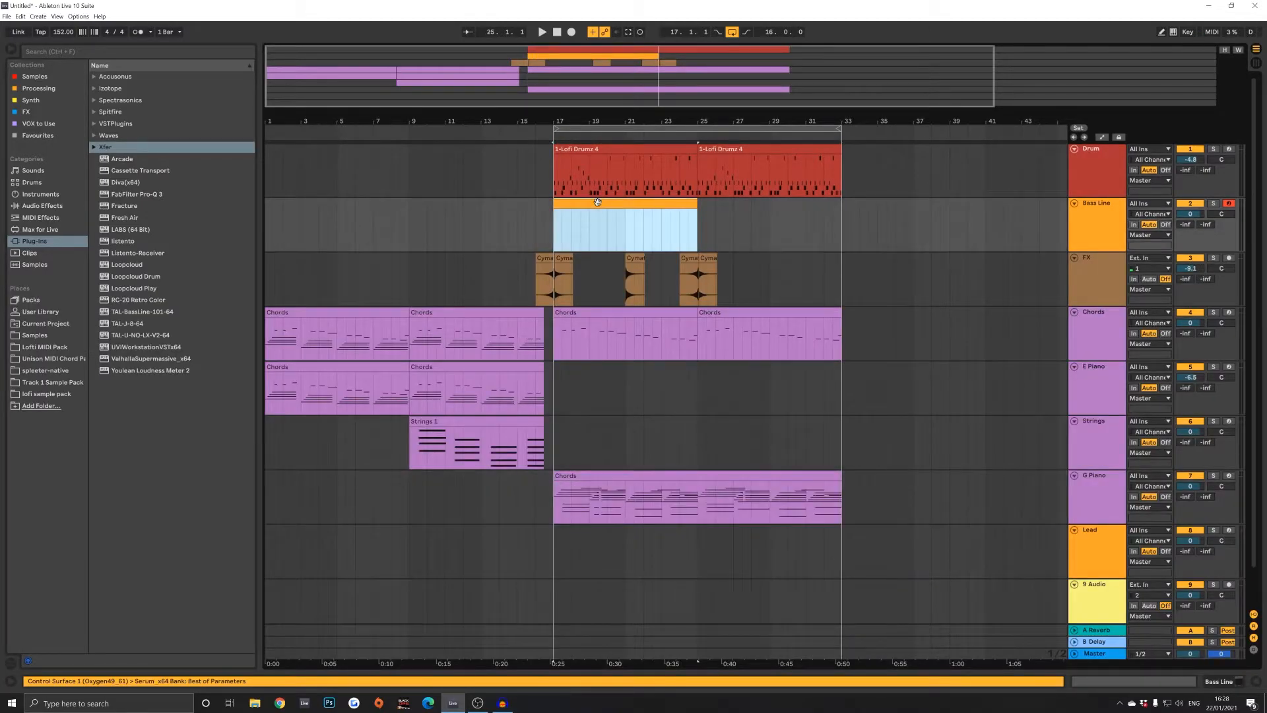
{"action": "double_click", "coordinate": [598, 202]}
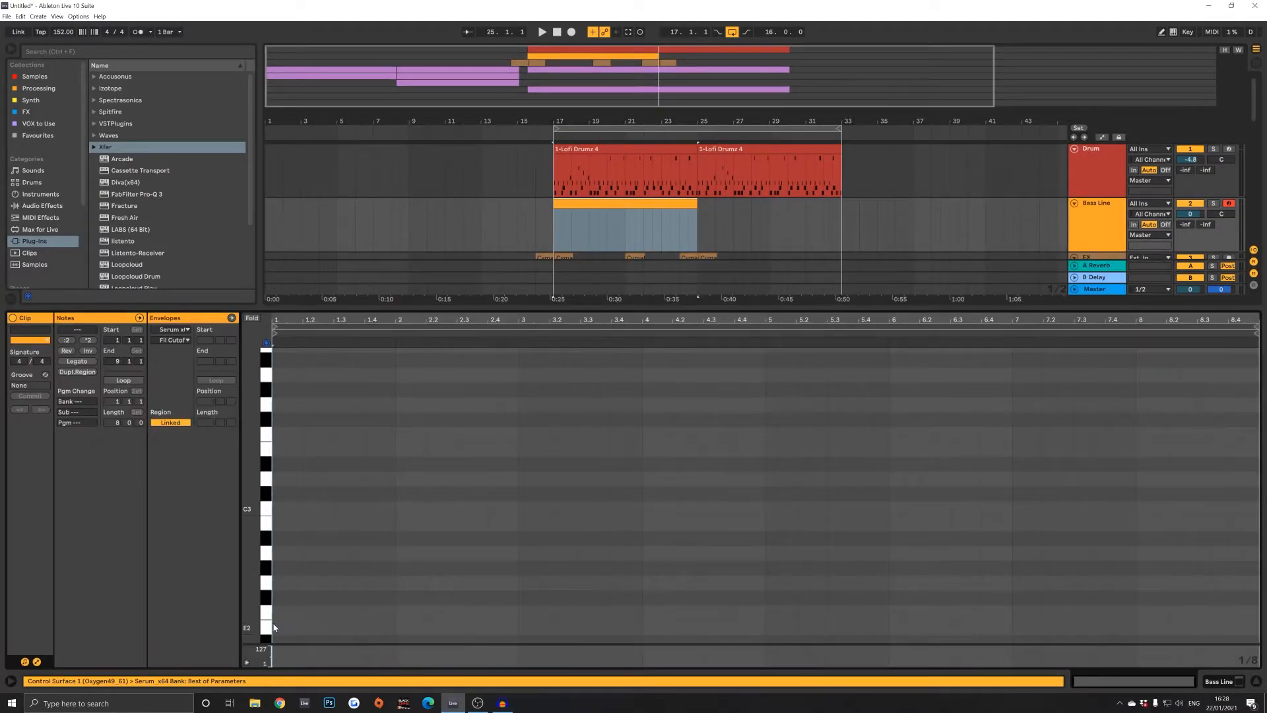
{"action": "left_click_drag", "start_coordinate": [286, 590], "coordinate": [353, 607]}
{"action": "left_click", "coordinate": [286, 604]}
{"action": "key", "text": "b"}
{"action": "left_click", "coordinate": [281, 598]}
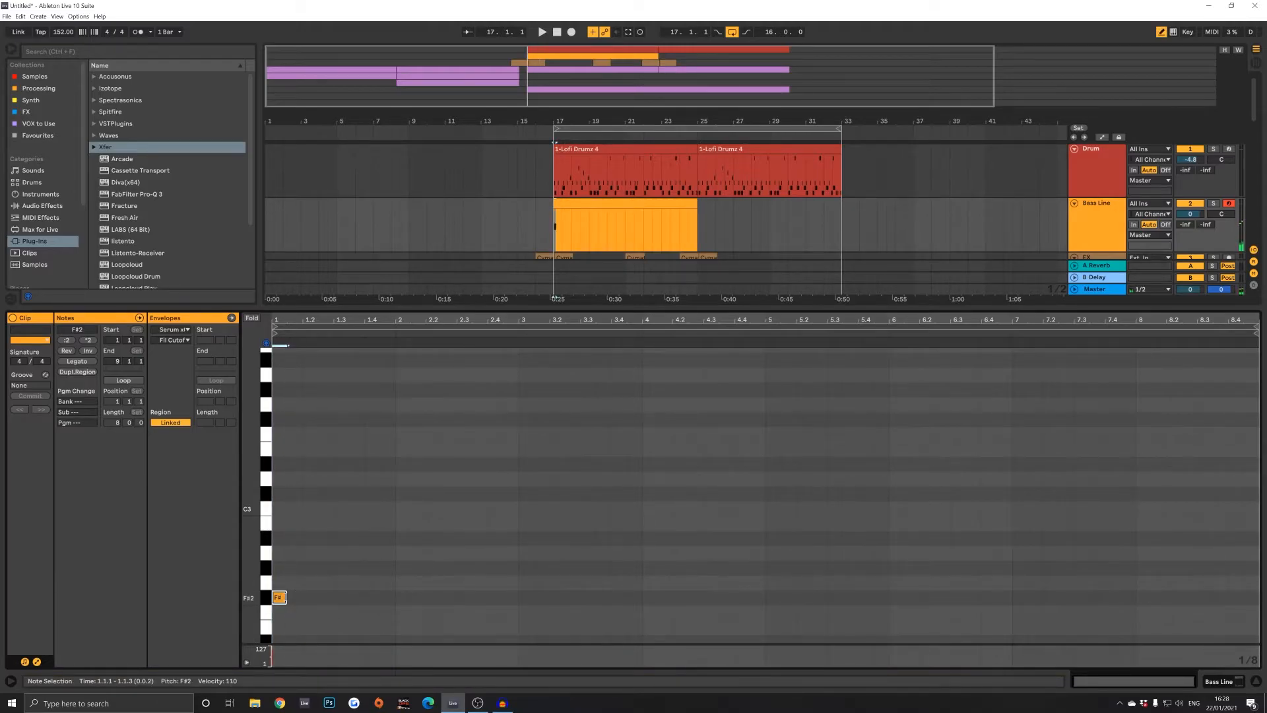
{"action": "key", "text": "shift+Down"}
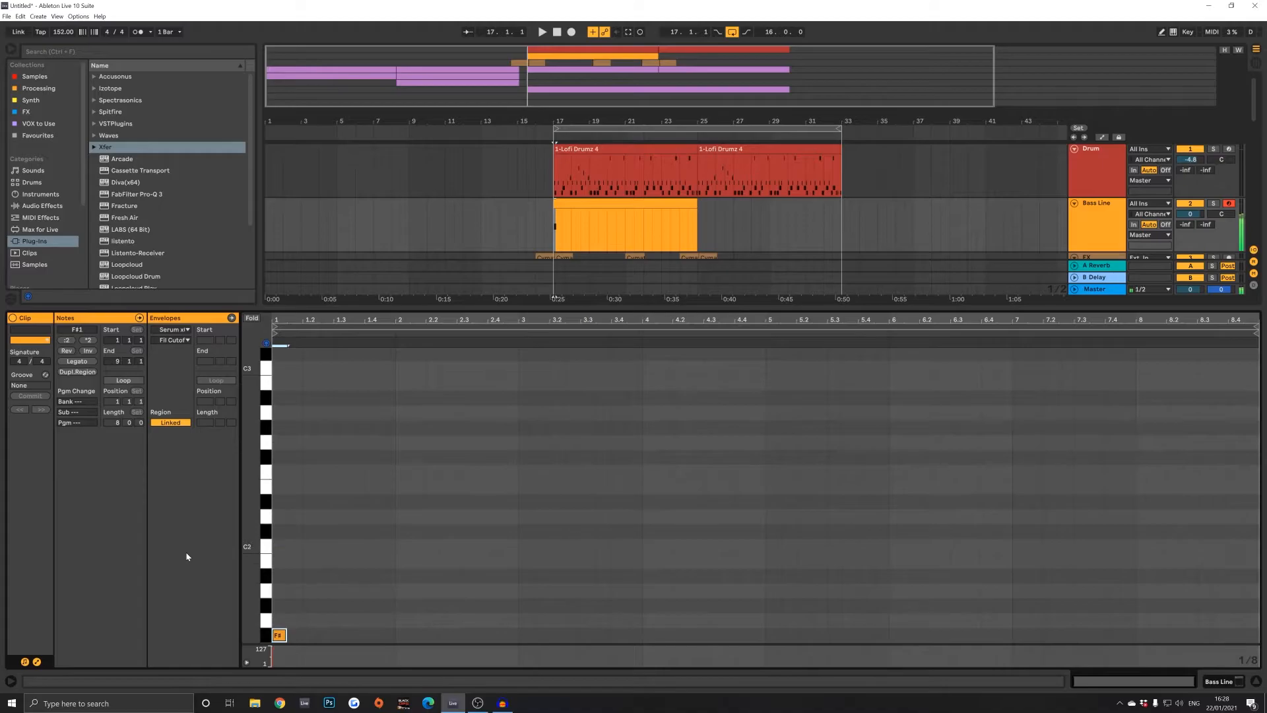
{"action": "key", "text": "space"}
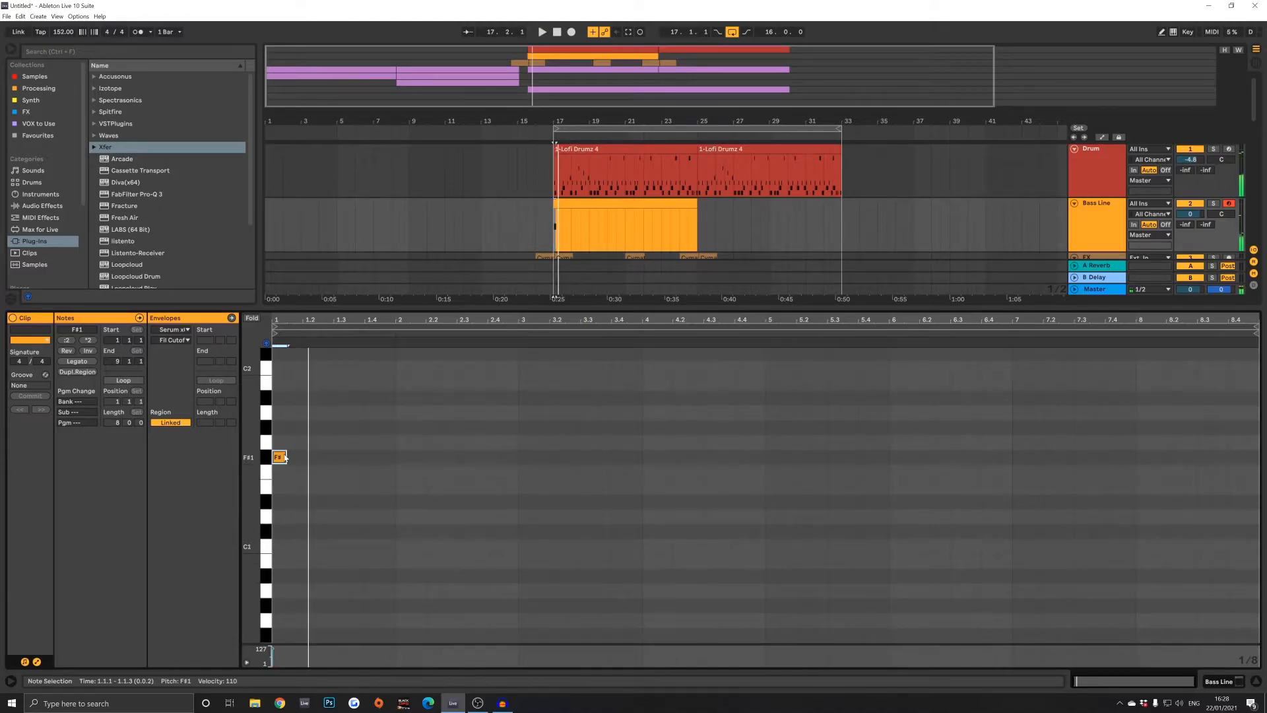
{"action": "left_click_drag", "start_coordinate": [290, 457], "coordinate": [518, 457]}
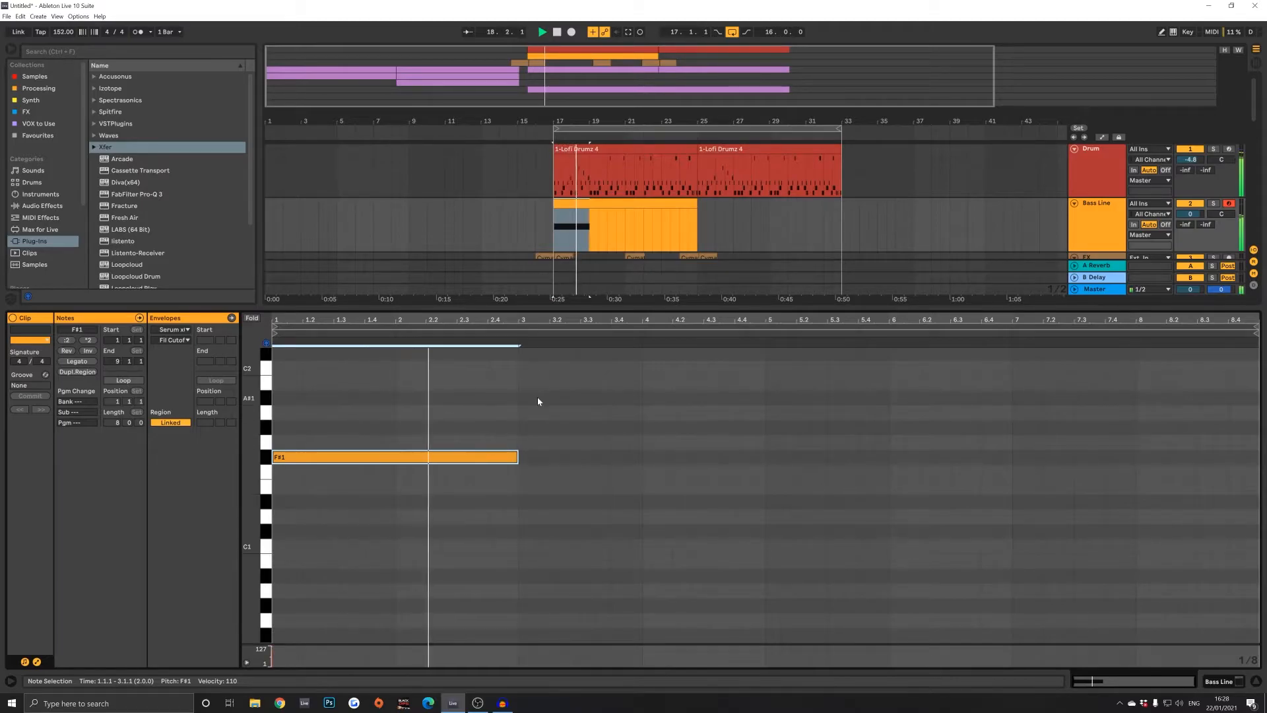
{"action": "key", "text": "space"}
Step: Copy the bass note up to C#2 at 2.3 and reduce it to short hits at 2.3 and 2.4
{"action": "left_click_drag", "start_coordinate": [422, 458], "coordinate": [593, 356]}
{"action": "key", "text": "space"}
{"action": "scroll", "coordinate": [541, 396], "scroll_direction": "up", "scroll_amount": 3}
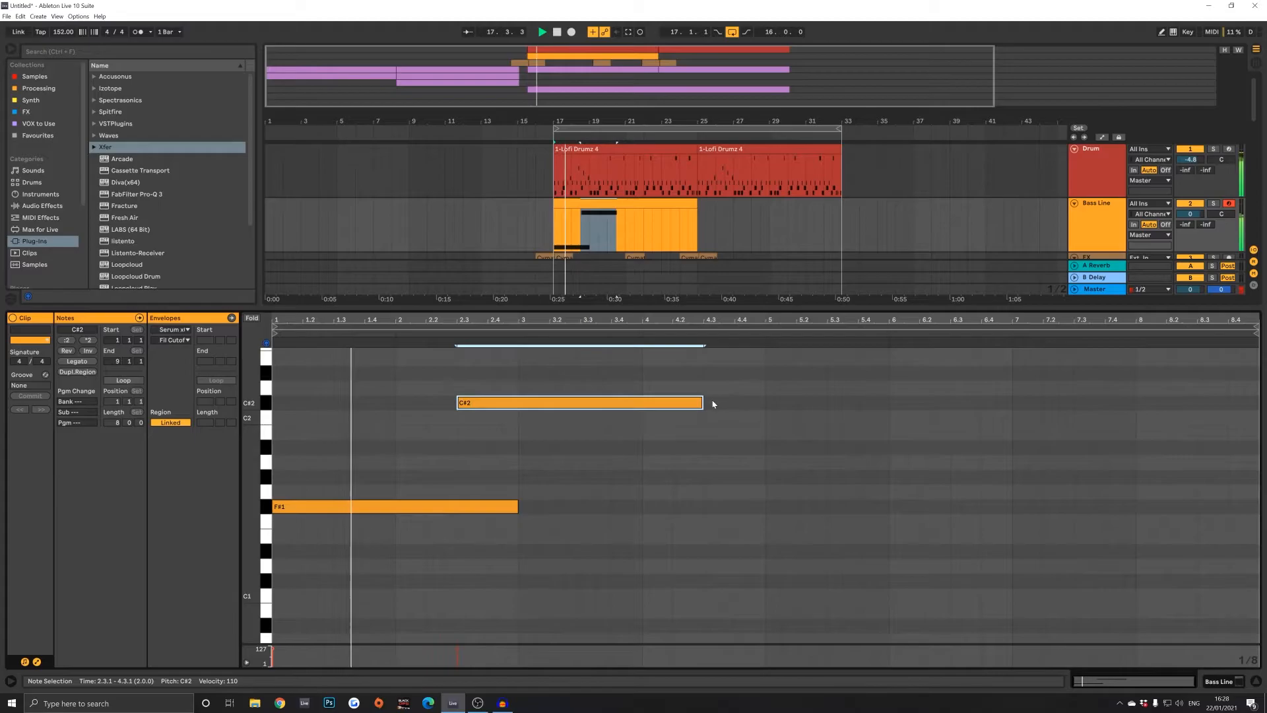
{"action": "key", "text": "space"}
{"action": "left_click_drag", "start_coordinate": [702, 402], "coordinate": [498, 411]}
Step: Switch the Bass Line's Serum to mono with legato and portamento, and audition the glide from around bar 18
{"action": "left_click", "coordinate": [1202, 682]}
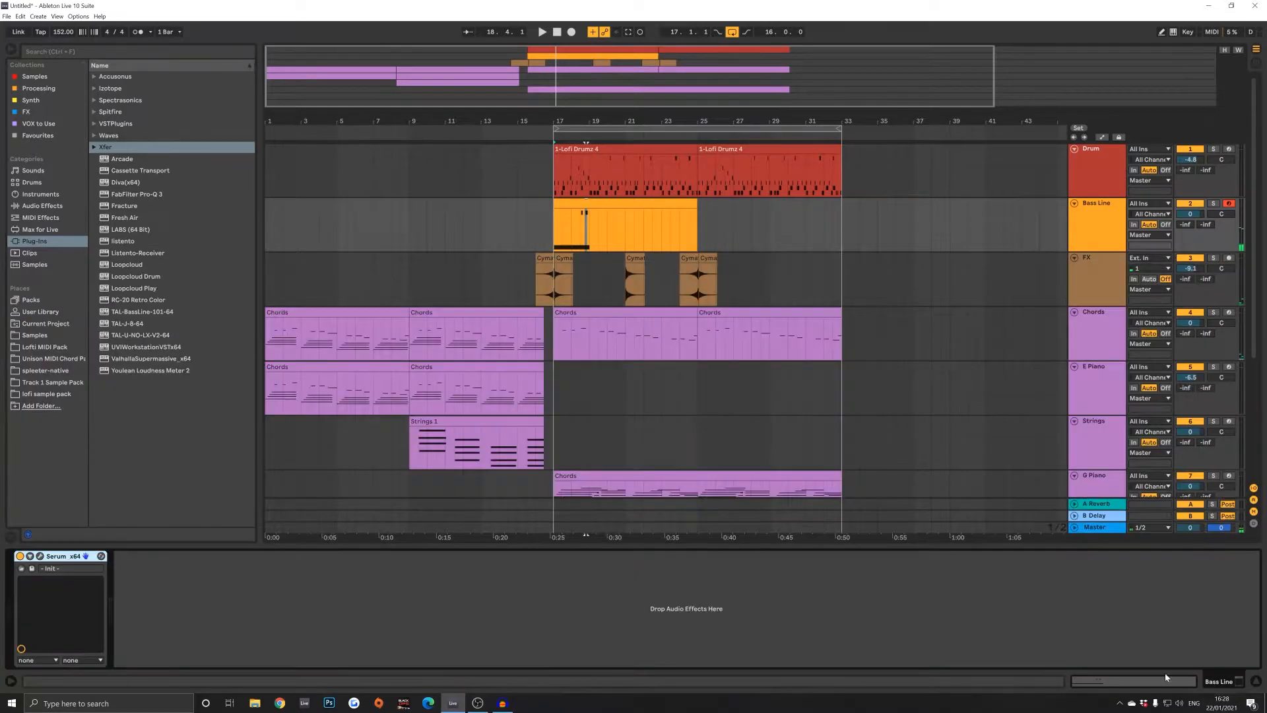
{"action": "left_click", "coordinate": [40, 556]}
{"action": "left_click_drag", "start_coordinate": [538, 219], "coordinate": [443, 218]}
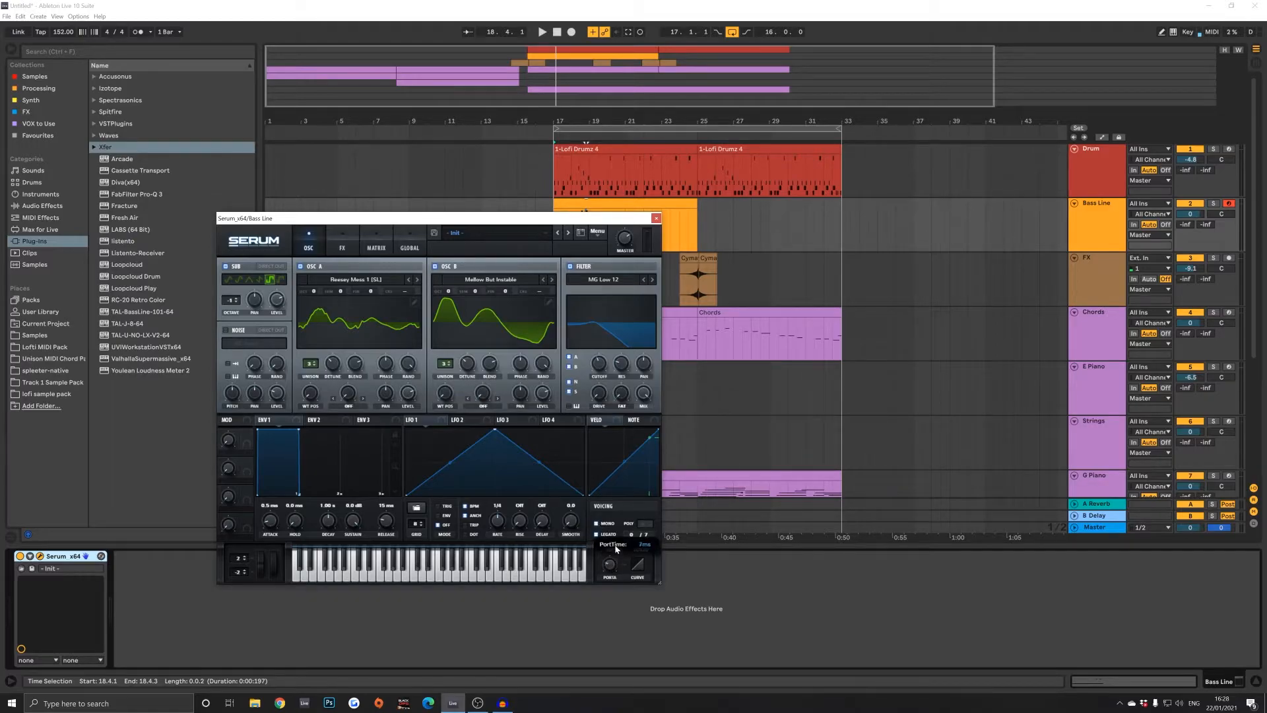
{"action": "left_click", "coordinate": [656, 218]}
{"action": "left_click", "coordinate": [569, 223]}
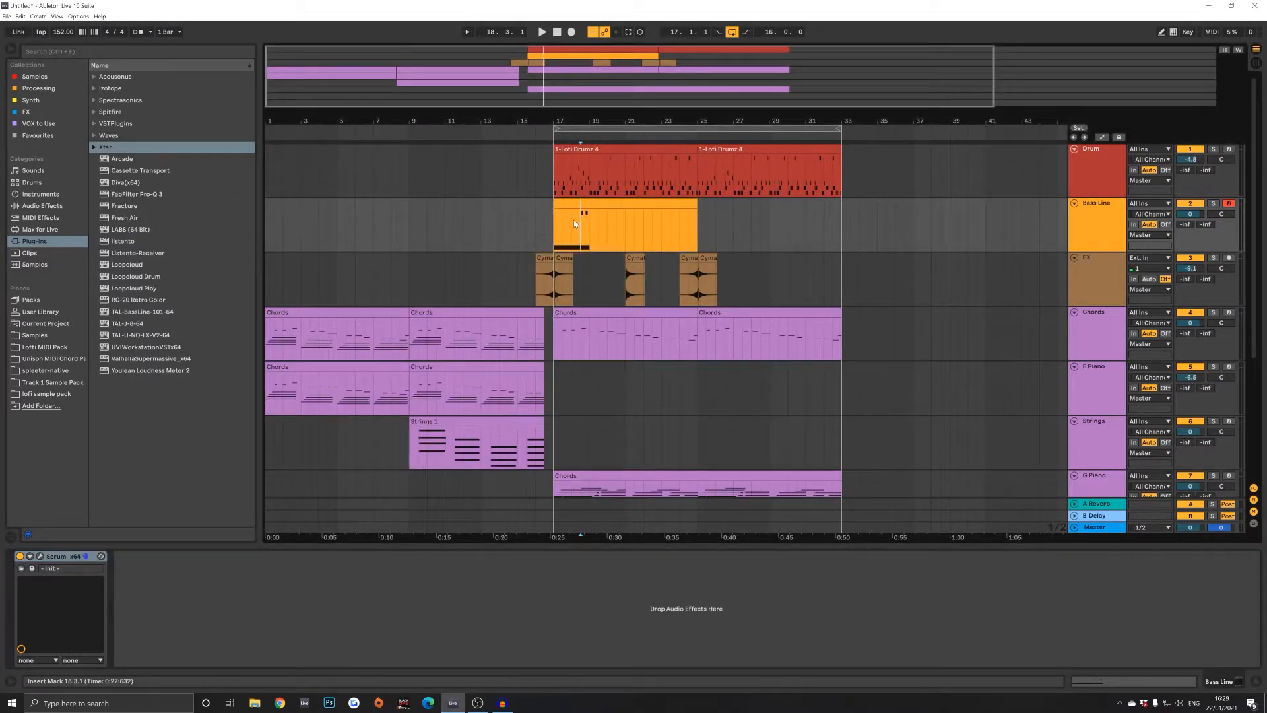
{"action": "key", "text": "space"}
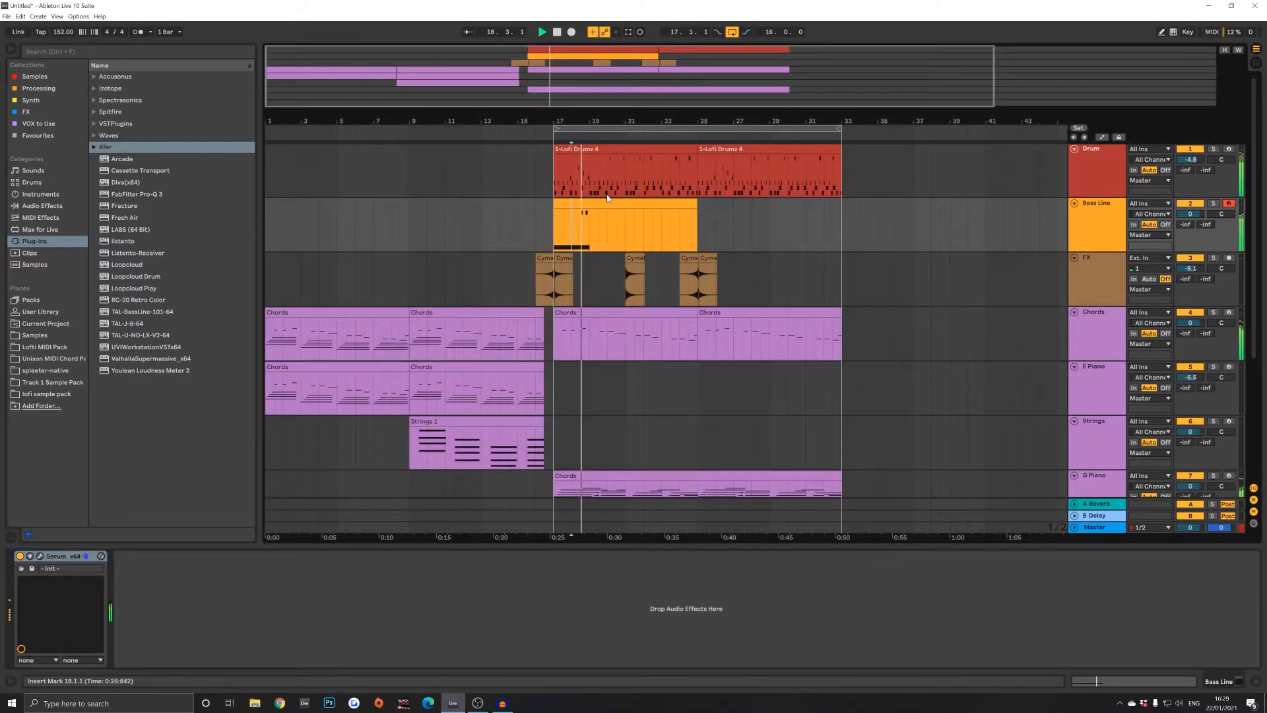
Step: Try different pitches for the short bass note at 2.4 during playback, and settle it on D#2
{"action": "double_click", "coordinate": [586, 205]}
{"action": "key", "text": "space"}
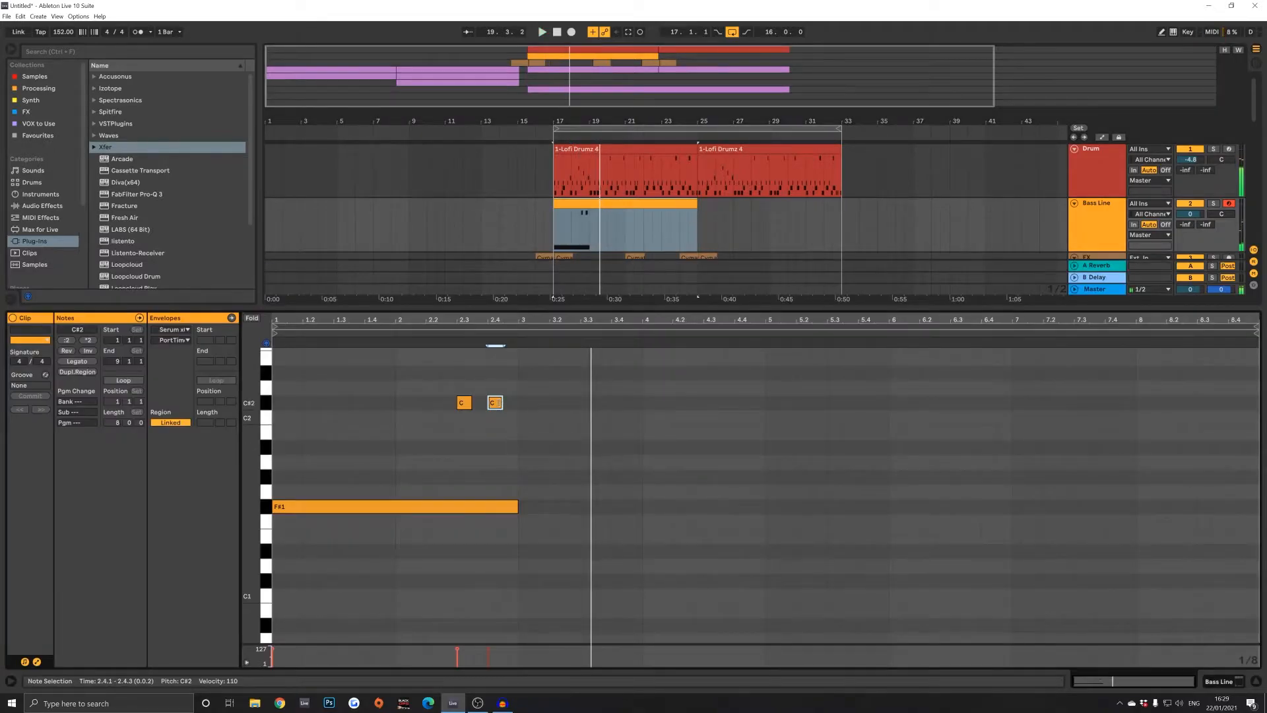
{"action": "left_click_drag", "start_coordinate": [495, 404], "coordinate": [496, 434]}
{"action": "left_click", "coordinate": [468, 447]}
{"action": "key", "text": "space"}
{"action": "left_click", "coordinate": [459, 434]}
{"action": "key", "text": "space"}
{"action": "key", "text": "space"}
{"action": "key", "text": "space"}
{"action": "left_click_drag", "start_coordinate": [495, 447], "coordinate": [496, 373]}
{"action": "key", "text": "space"}
{"action": "key", "text": "space"}
Step: Copy the two-bar F#1 note to start at clip bar 3 and set its pitch to C#1
{"action": "left_click_drag", "start_coordinate": [503, 507], "coordinate": [698, 597]}
{"action": "key", "text": "space"}
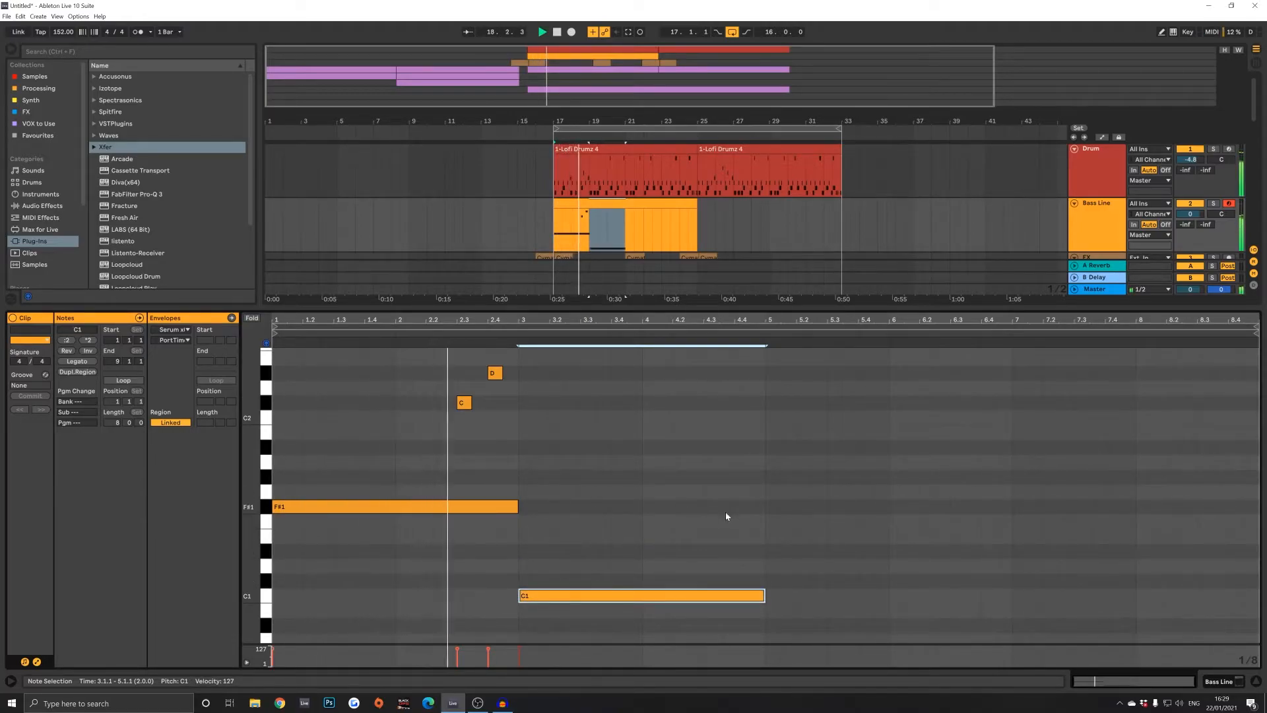
{"action": "left_click_drag", "start_coordinate": [634, 597], "coordinate": [612, 575]}
{"action": "left_click", "coordinate": [600, 596]}
{"action": "key", "text": "Delete"}
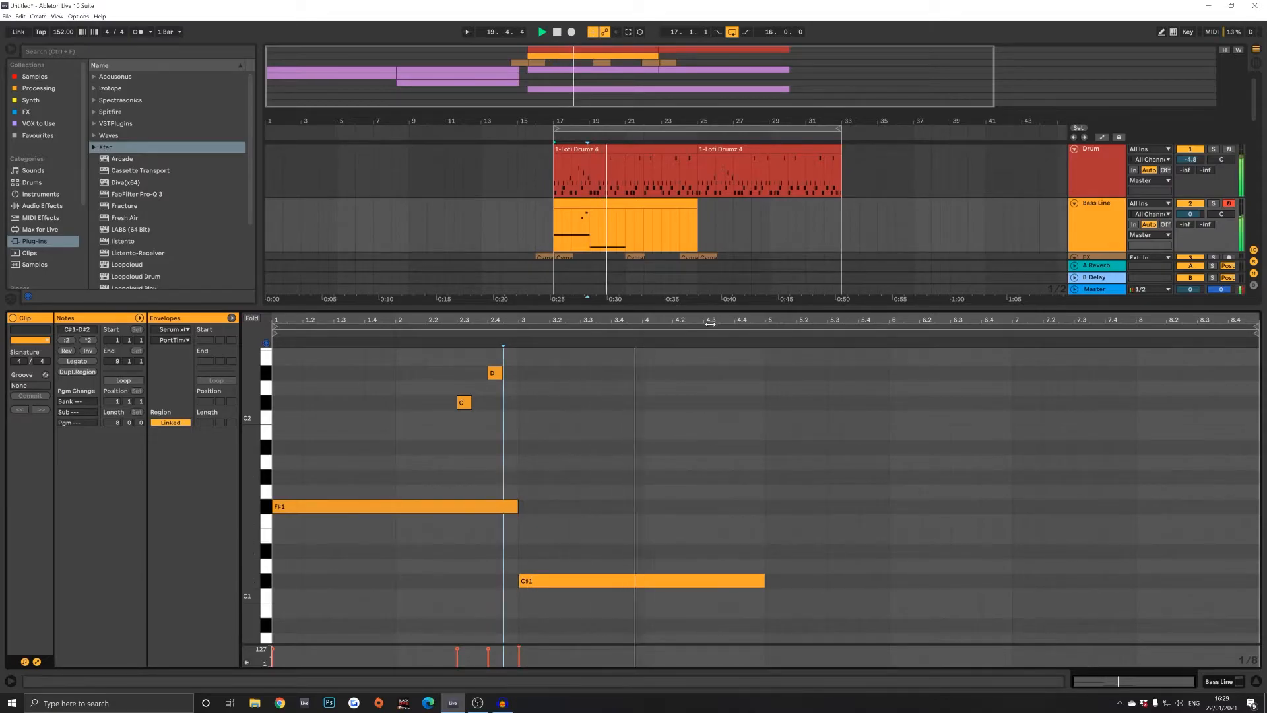
{"action": "key", "text": "space"}
Step: Add one-beat notes C#2 at 4.3 and F#1 at 4.4, audition the phrase, and remove the short F#1
{"action": "left_click_drag", "start_coordinate": [470, 405], "coordinate": [756, 507]}
{"action": "left_click", "coordinate": [648, 426]}
{"action": "key", "text": "space"}
{"action": "key", "text": "space"}
{"action": "left_click", "coordinate": [705, 495]}
{"action": "key", "text": "space"}
{"action": "left_click", "coordinate": [547, 441]}
{"action": "key", "text": "space"}
{"action": "key", "text": "space"}
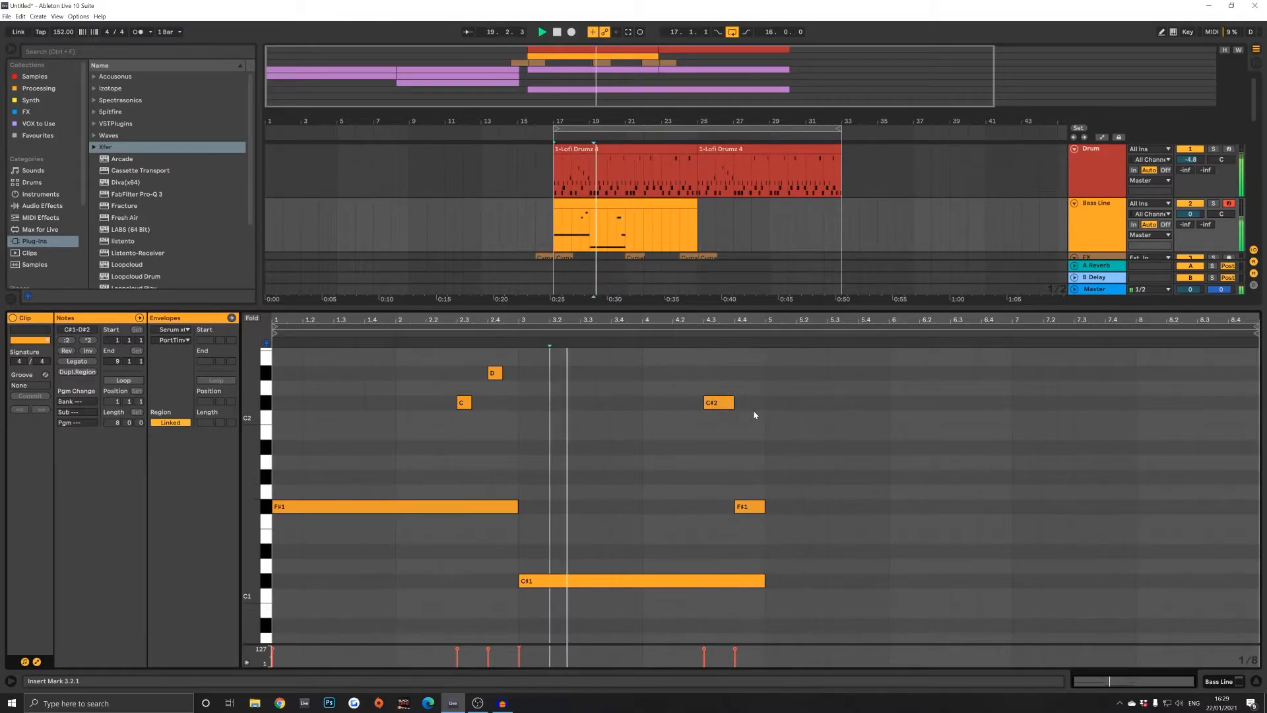
{"action": "double_click", "coordinate": [751, 507]}
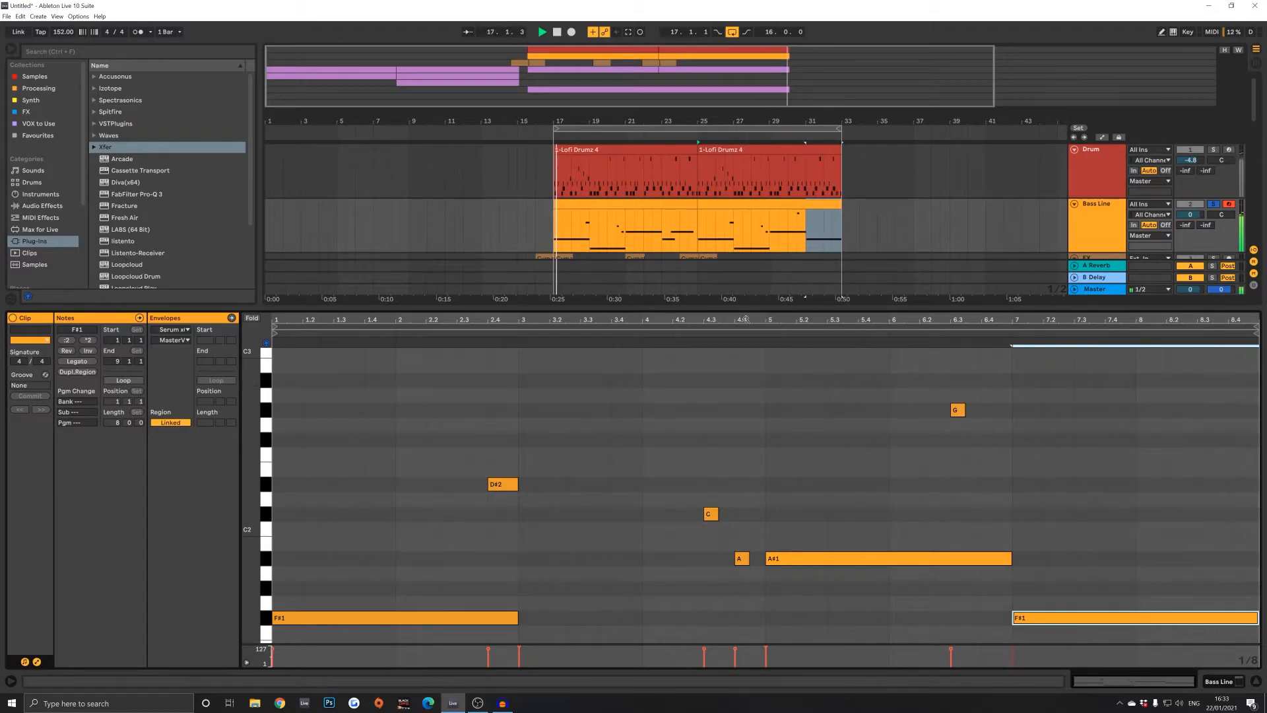
Step: Hide the clip editor, take Bass Line and G Piano out of solo, and play the full arrangement, restarting from bar 1
{"action": "left_click", "coordinate": [1258, 683]}
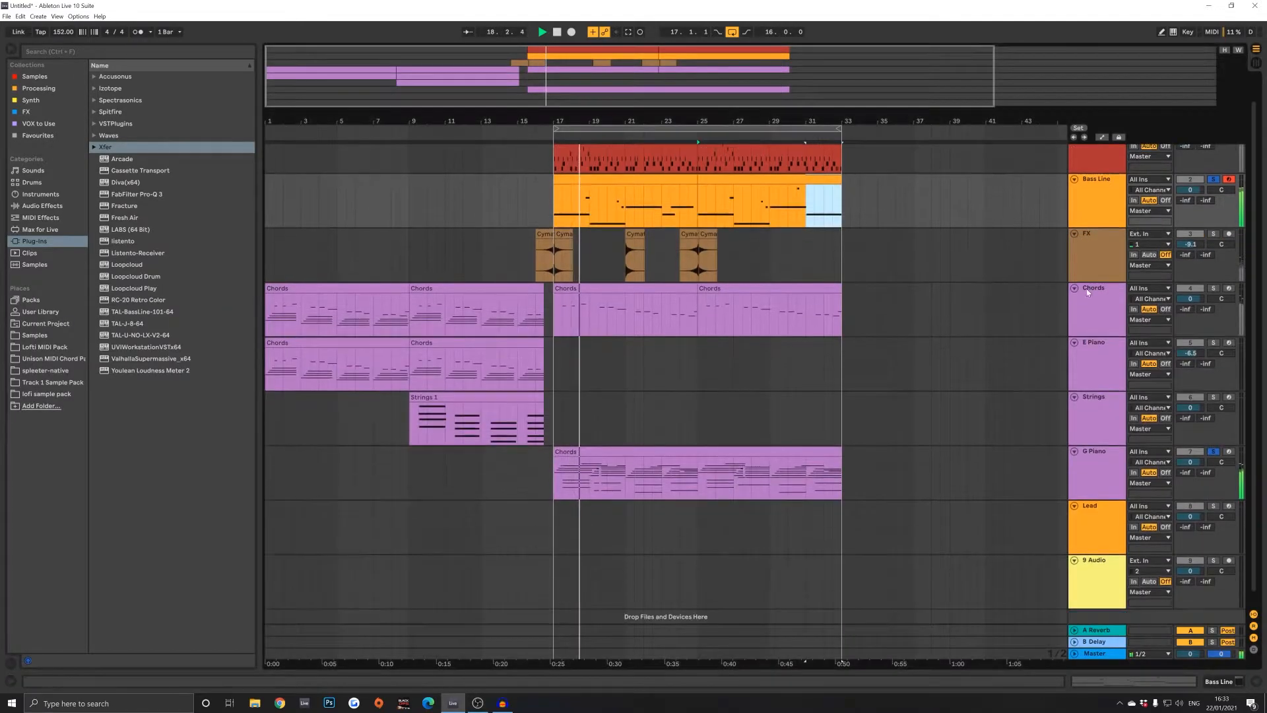
{"action": "left_click", "coordinate": [1213, 204]}
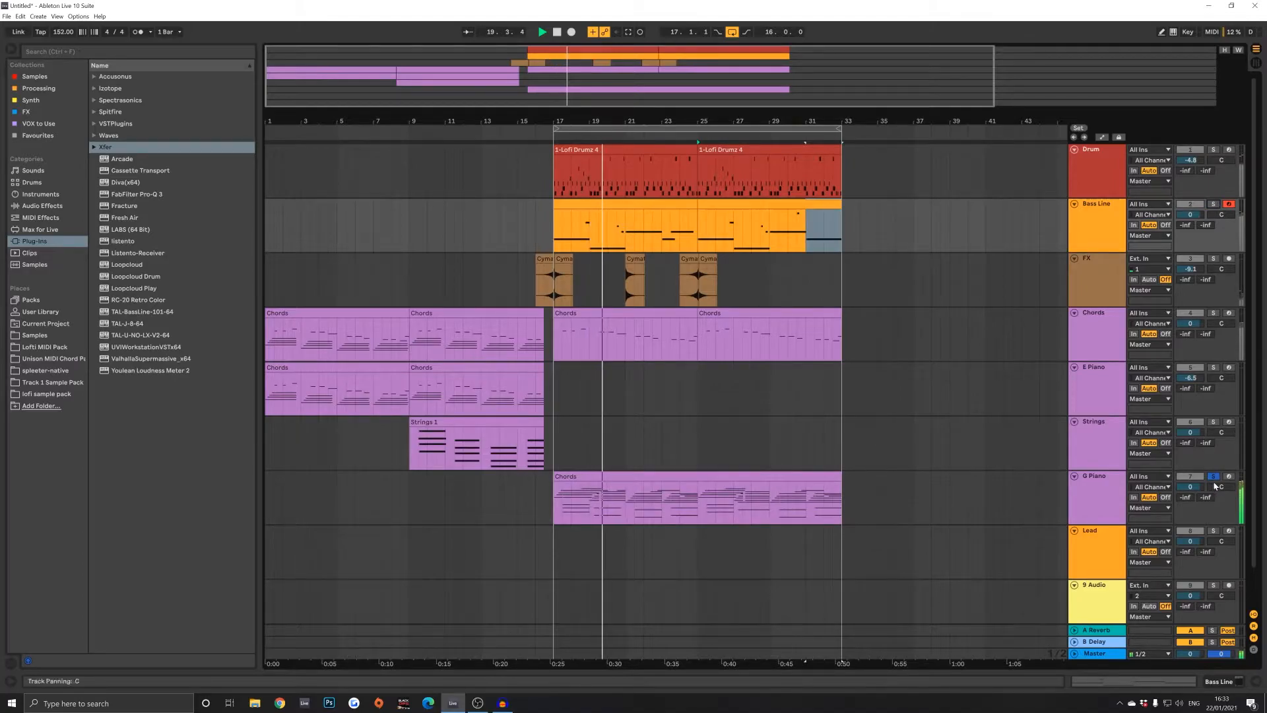
{"action": "left_click", "coordinate": [1091, 221]}
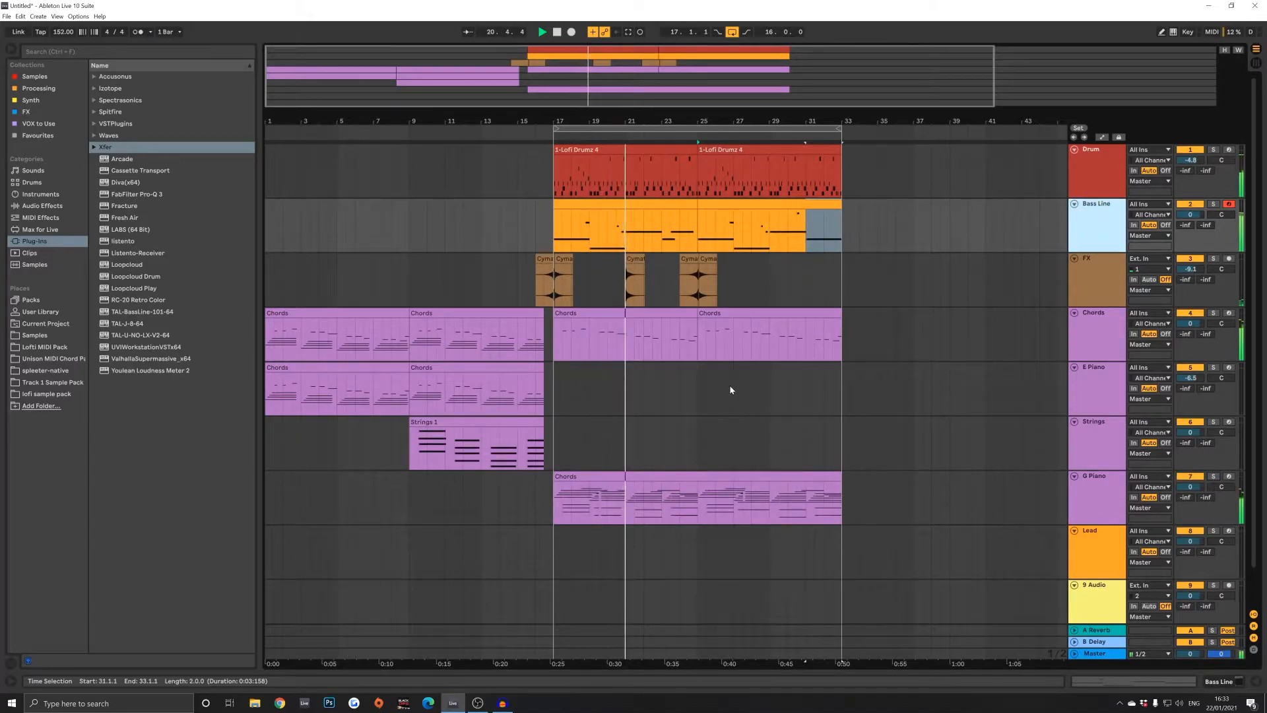
{"action": "left_click", "coordinate": [376, 324]}
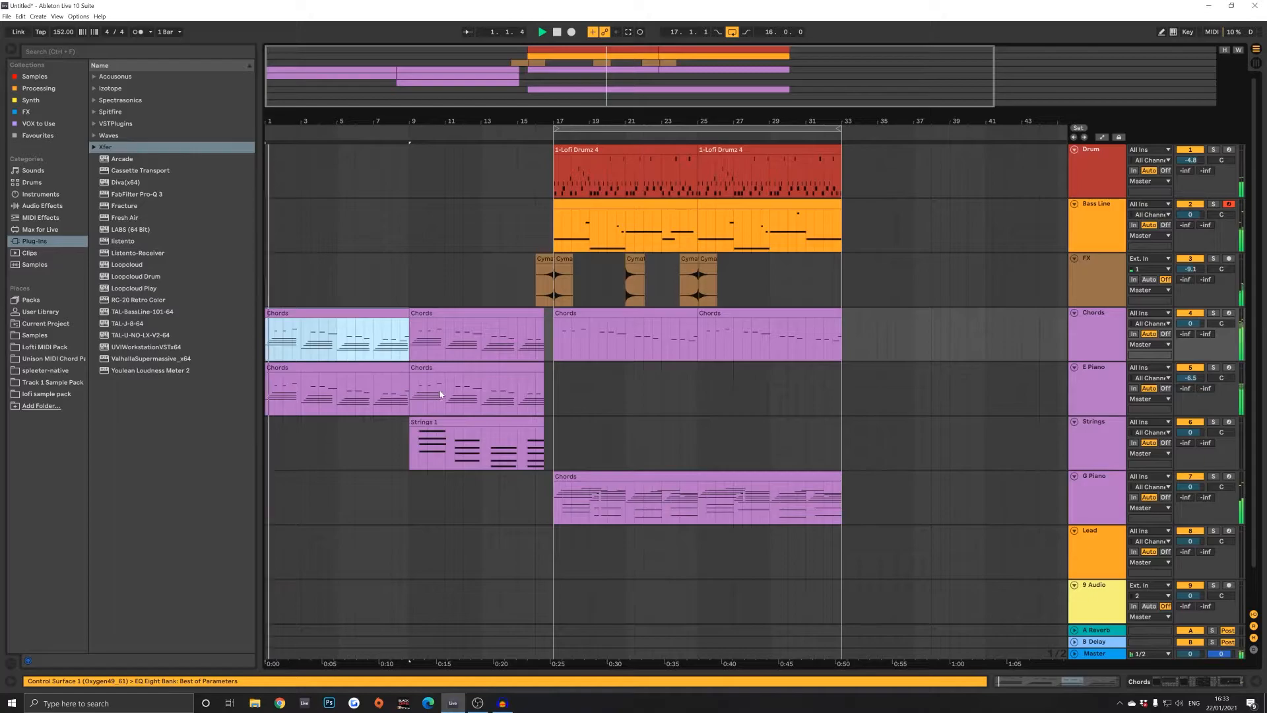
Step: Show the Bass Line track's devices and add a Compressor after Serum
{"action": "left_click", "coordinate": [1087, 223]}
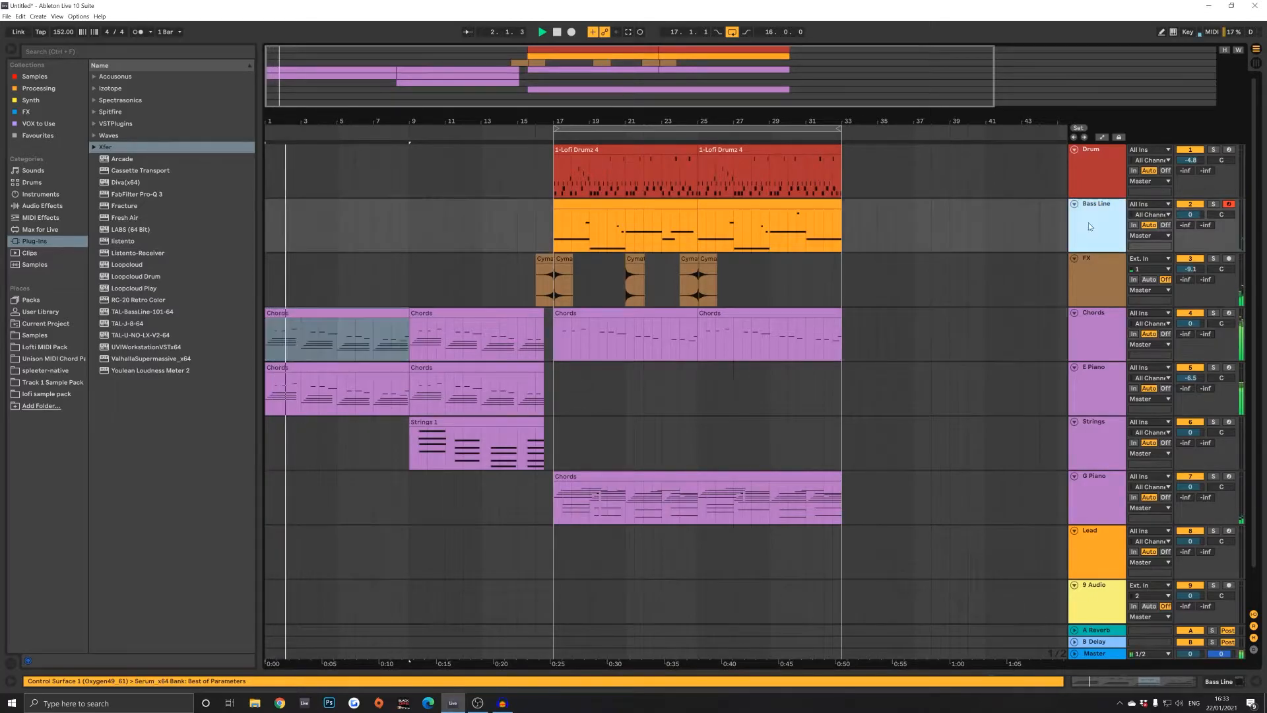
{"action": "left_click", "coordinate": [1222, 681]}
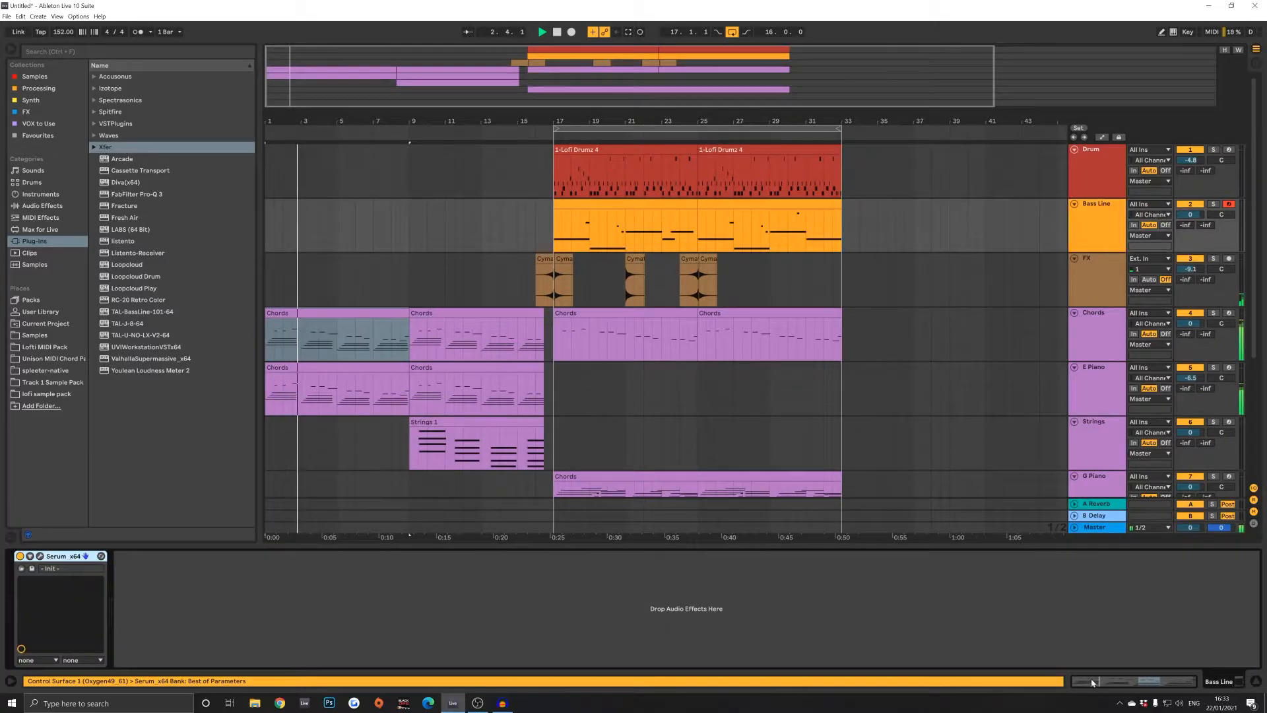
{"action": "left_click", "coordinate": [93, 147]}
{"action": "left_click", "coordinate": [93, 147]}
{"action": "left_click", "coordinate": [42, 205]}
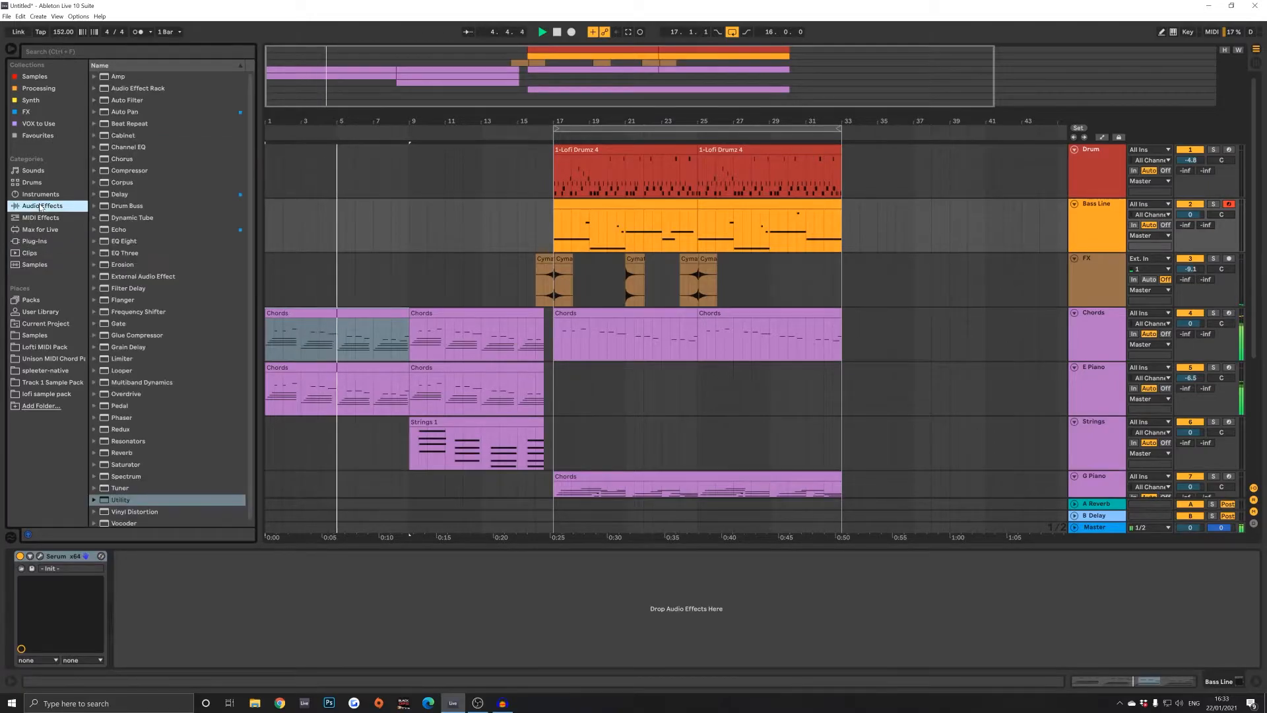
{"action": "left_click", "coordinate": [103, 171]}
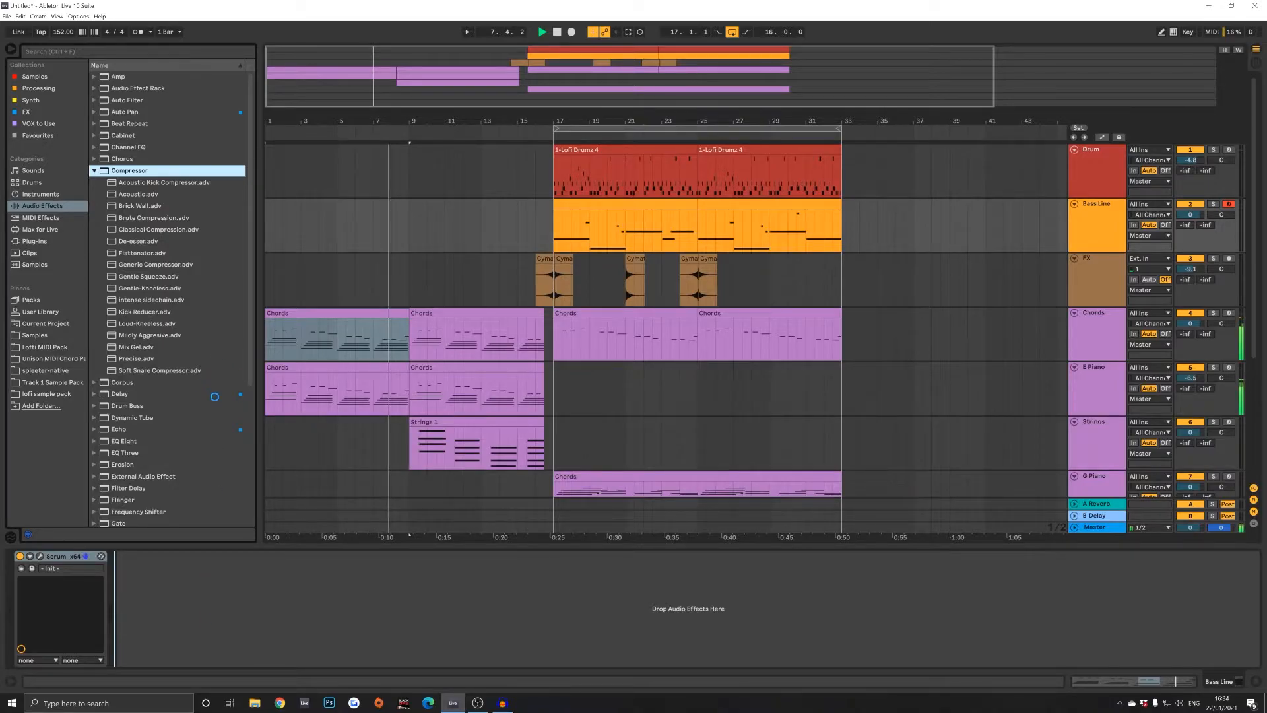
Step: Sidechain the Compressor to the Drum track's Lofi Kick 14 post mixer, with an infinite ratio and a 63.2 ms release
{"action": "left_click", "coordinate": [130, 557]}
{"action": "left_click", "coordinate": [137, 586]}
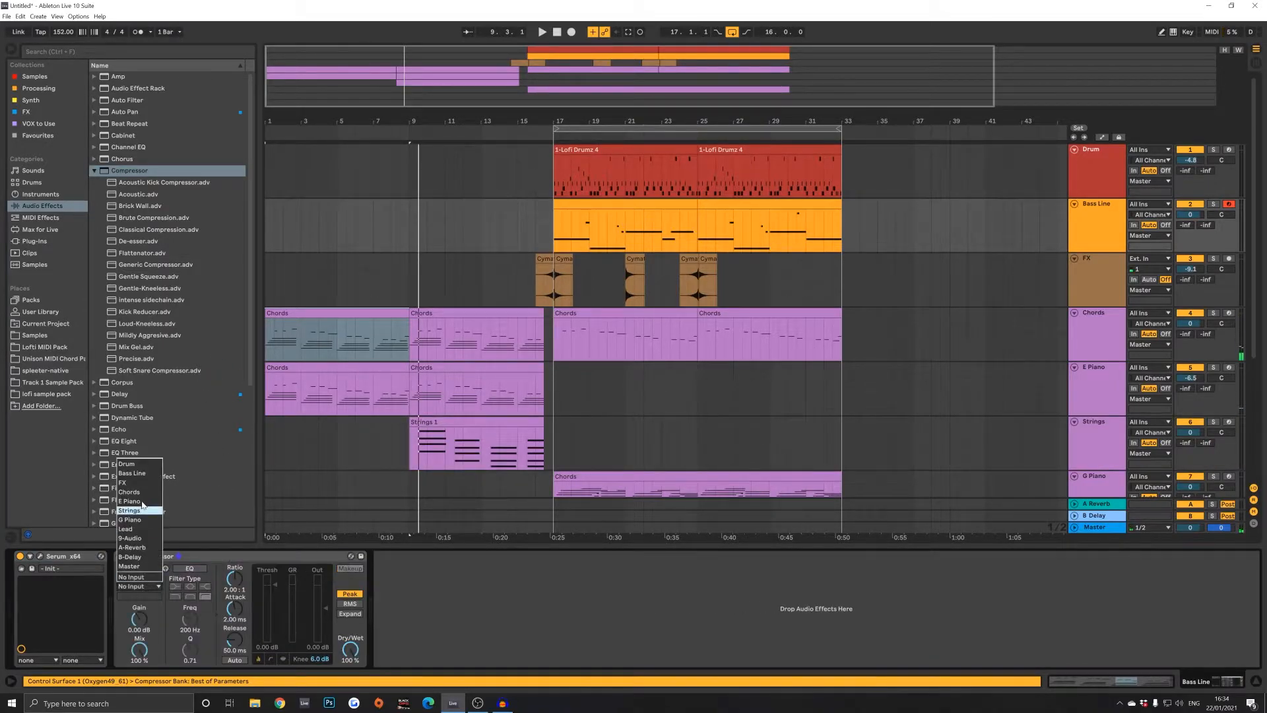
{"action": "left_click", "coordinate": [142, 465]}
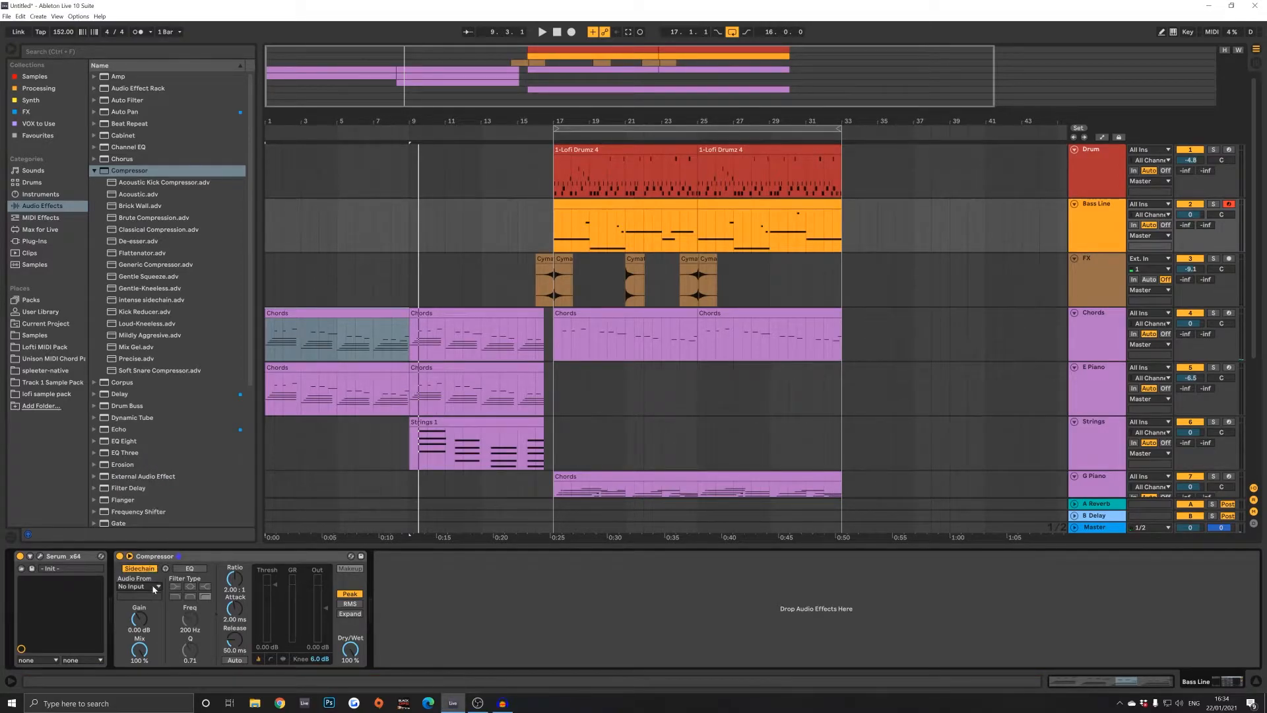
{"action": "left_click", "coordinate": [159, 596]}
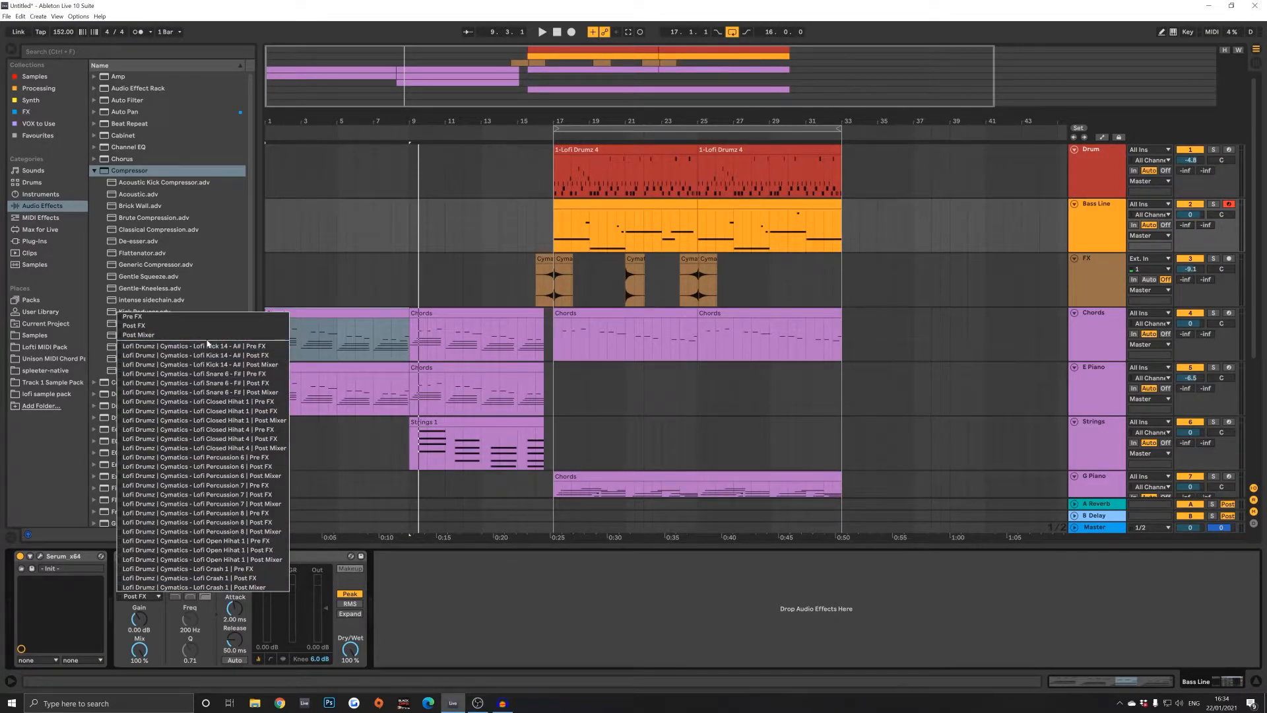
{"action": "left_click", "coordinate": [235, 365]}
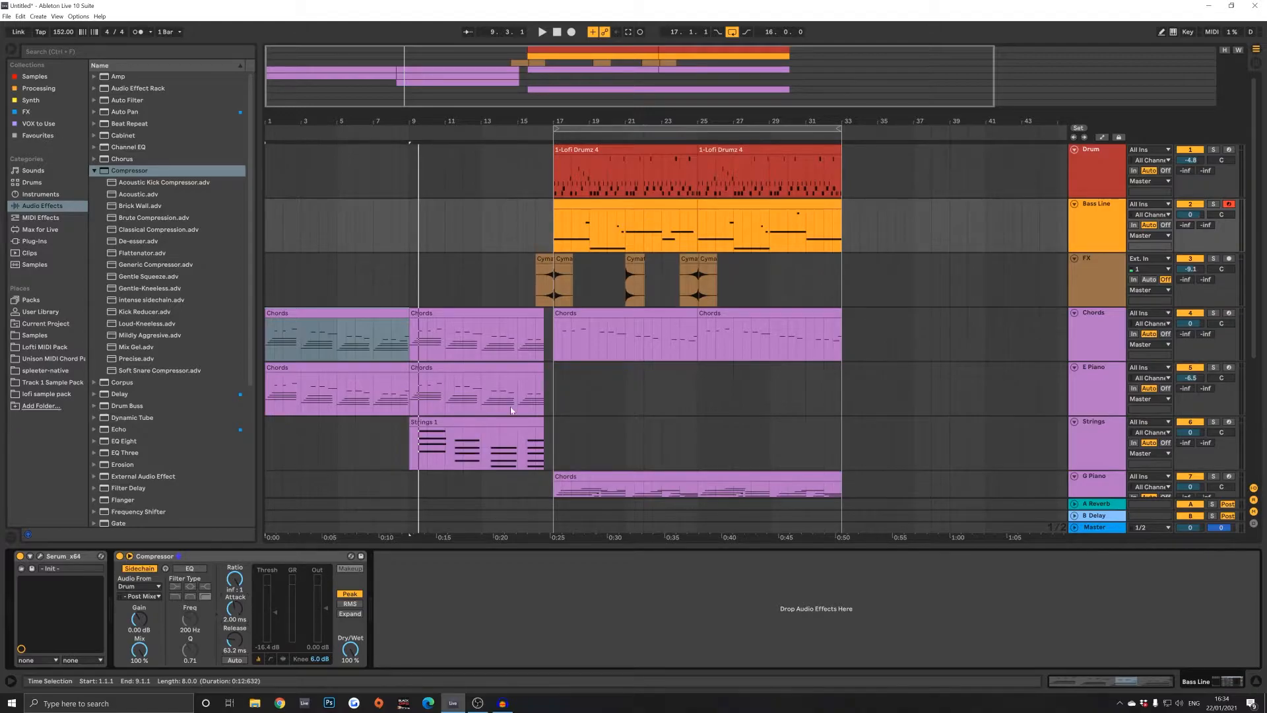
Step: Solo Bass Line and Drum, play from bar 17, and lower the Compressor threshold to -24 dB
{"action": "left_click", "coordinate": [1214, 204]}
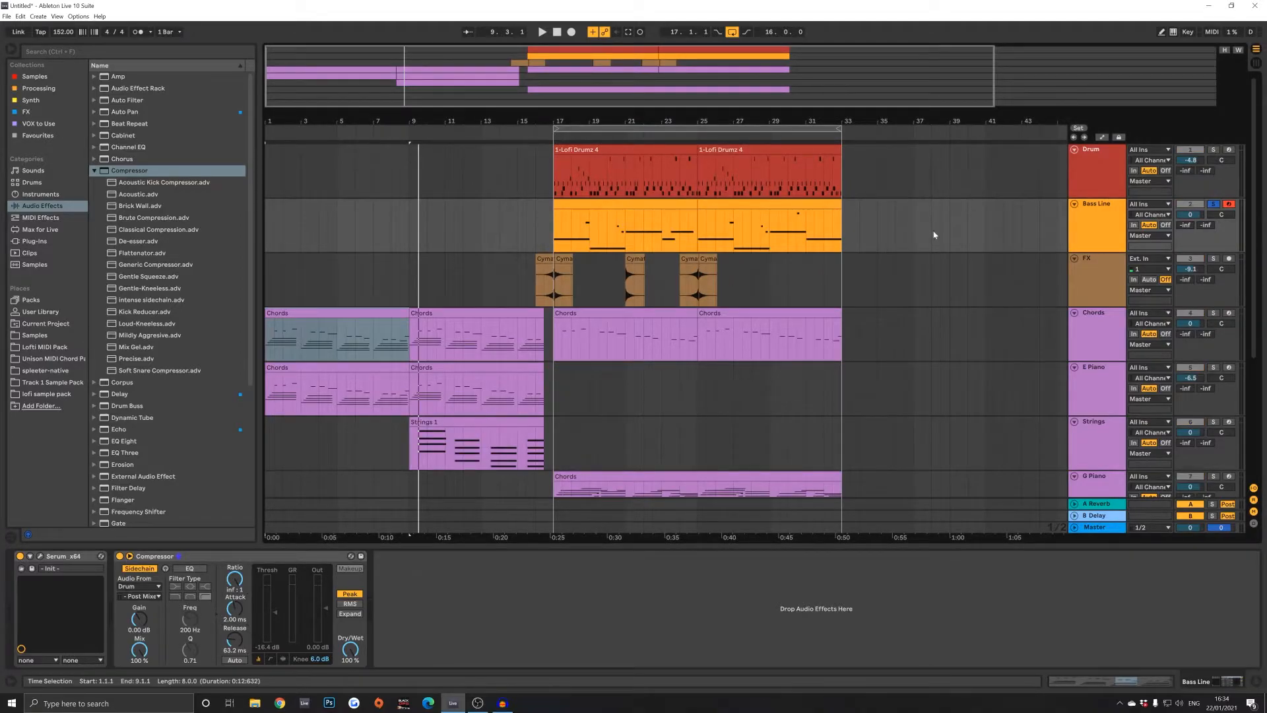
{"action": "left_click", "coordinate": [1214, 150]}
{"action": "left_click", "coordinate": [630, 228]}
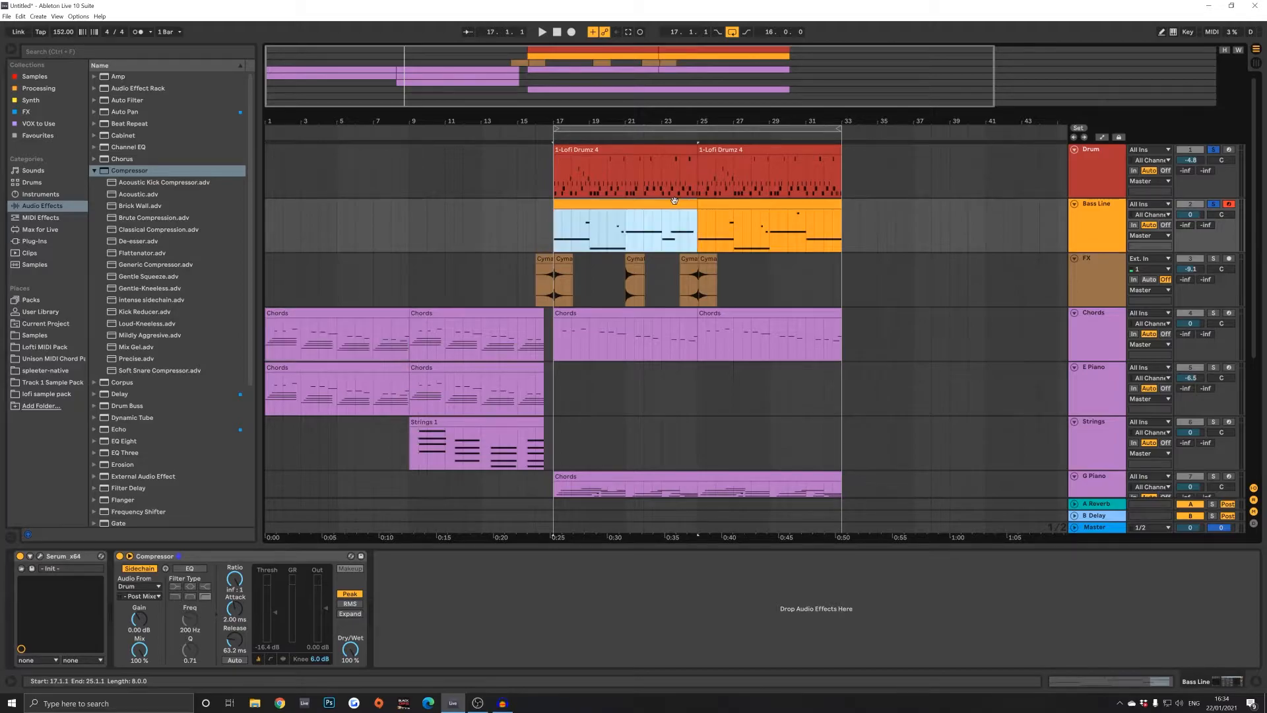
{"action": "key", "text": "space"}
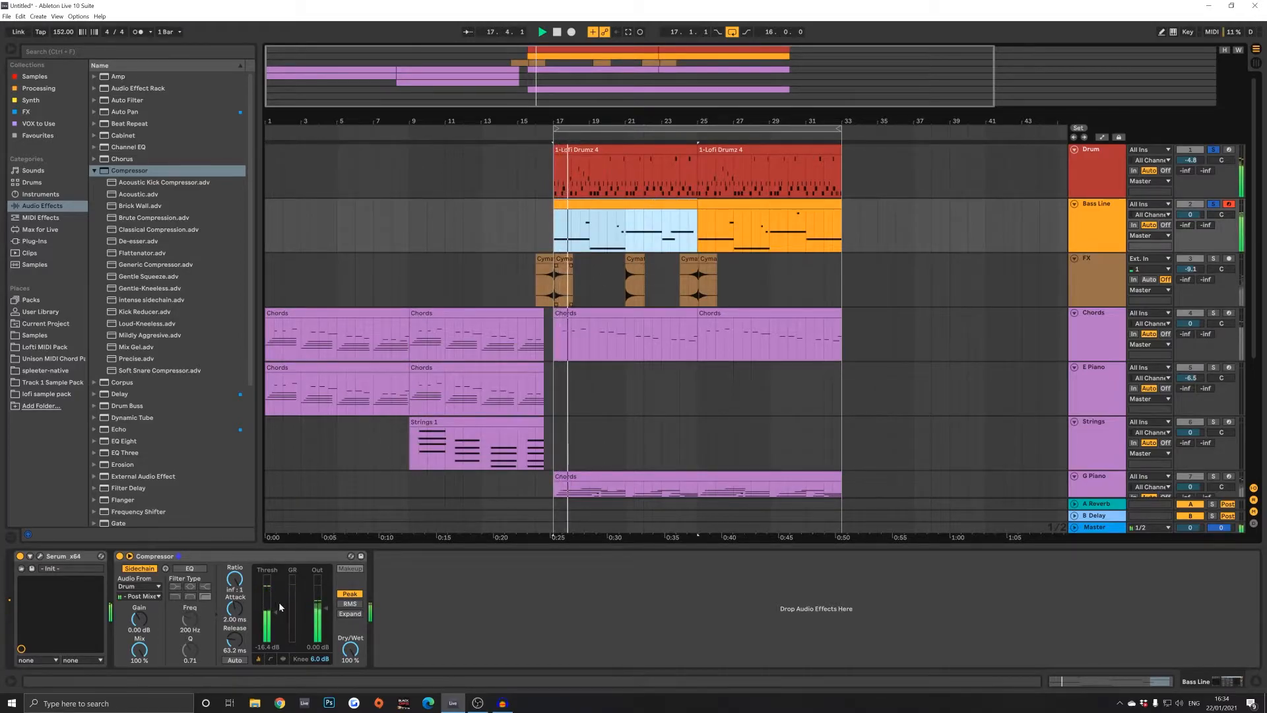
{"action": "left_click_drag", "start_coordinate": [272, 612], "coordinate": [272, 636]}
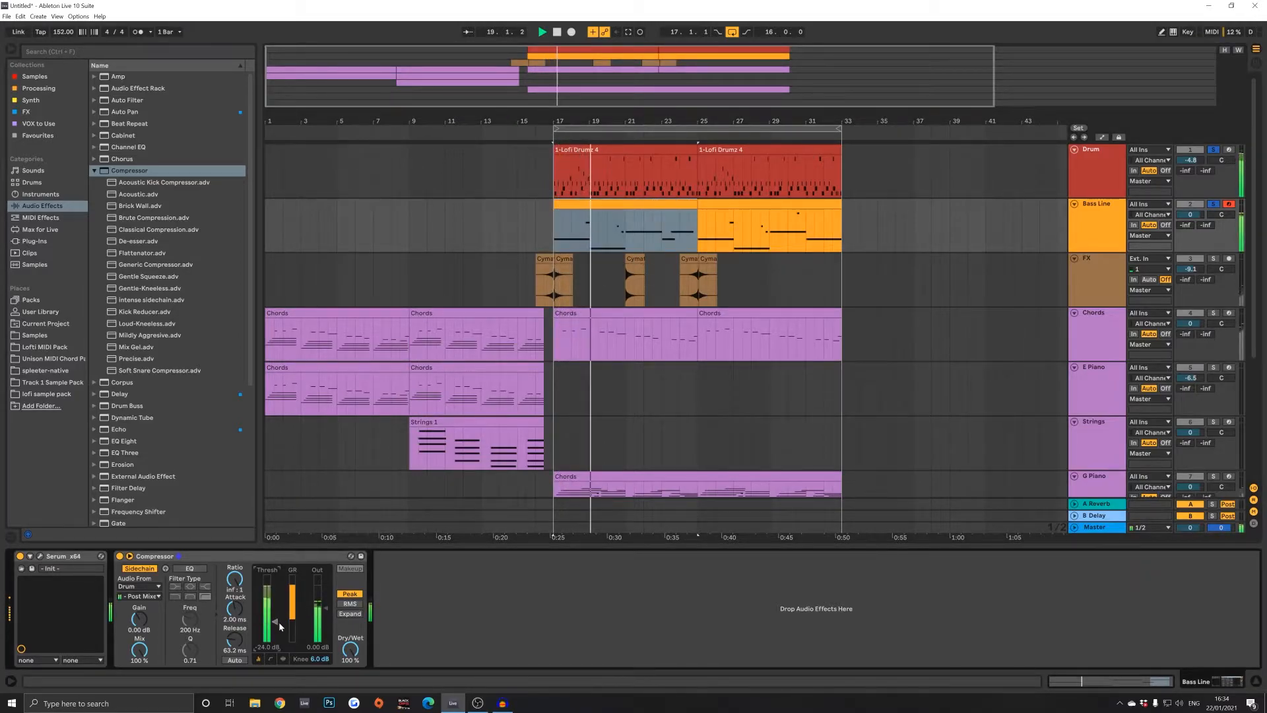
{"action": "left_click", "coordinate": [647, 216]}
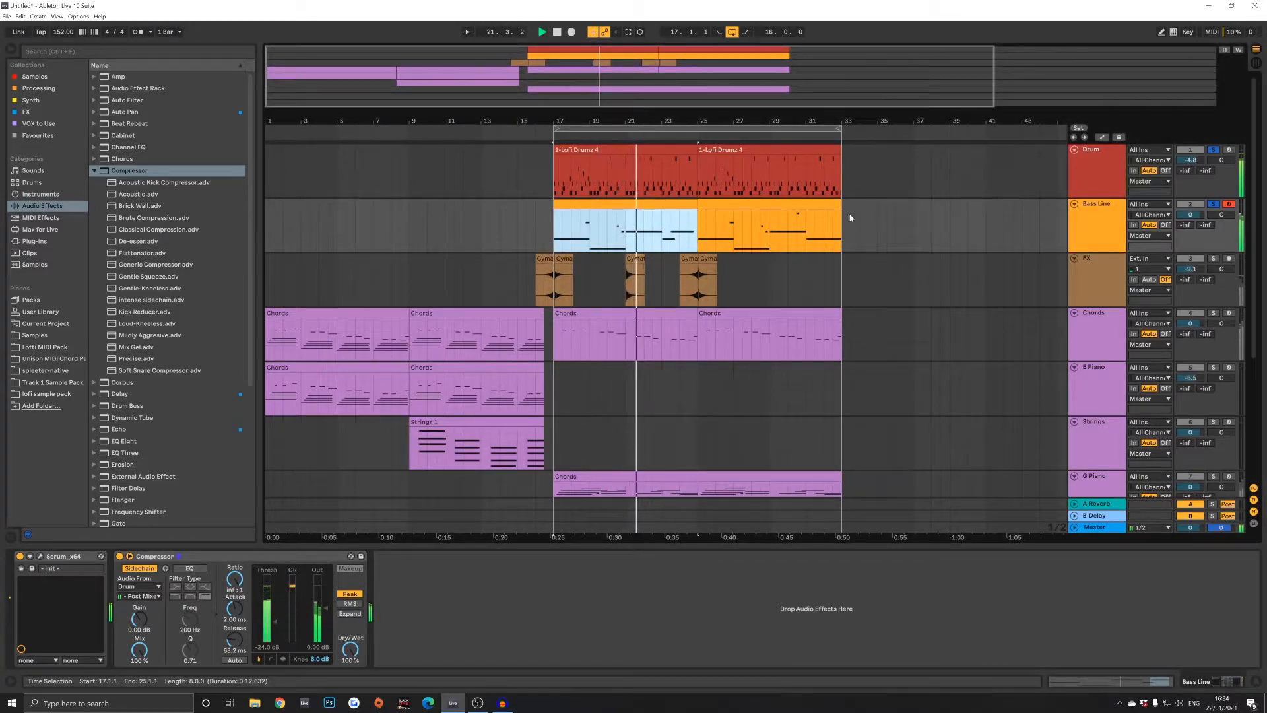
Step: Add EQ Eight after the Compressor with a 40 Hz low cut and a band 2 boost of about 5.16 dB at 184 Hz
{"action": "left_click", "coordinate": [684, 147]}
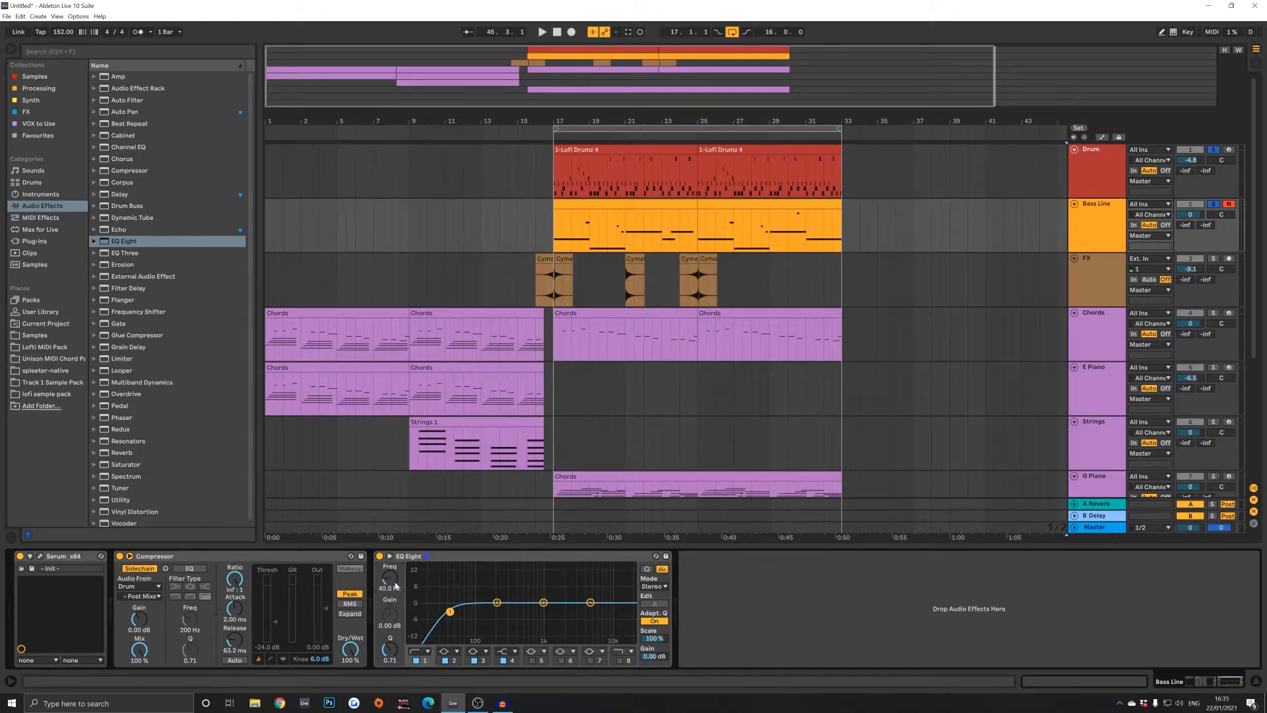
{"action": "left_click", "coordinate": [390, 556]}
{"action": "left_click_drag", "start_coordinate": [420, 578], "coordinate": [426, 589]}
{"action": "double_click", "coordinate": [422, 584]}
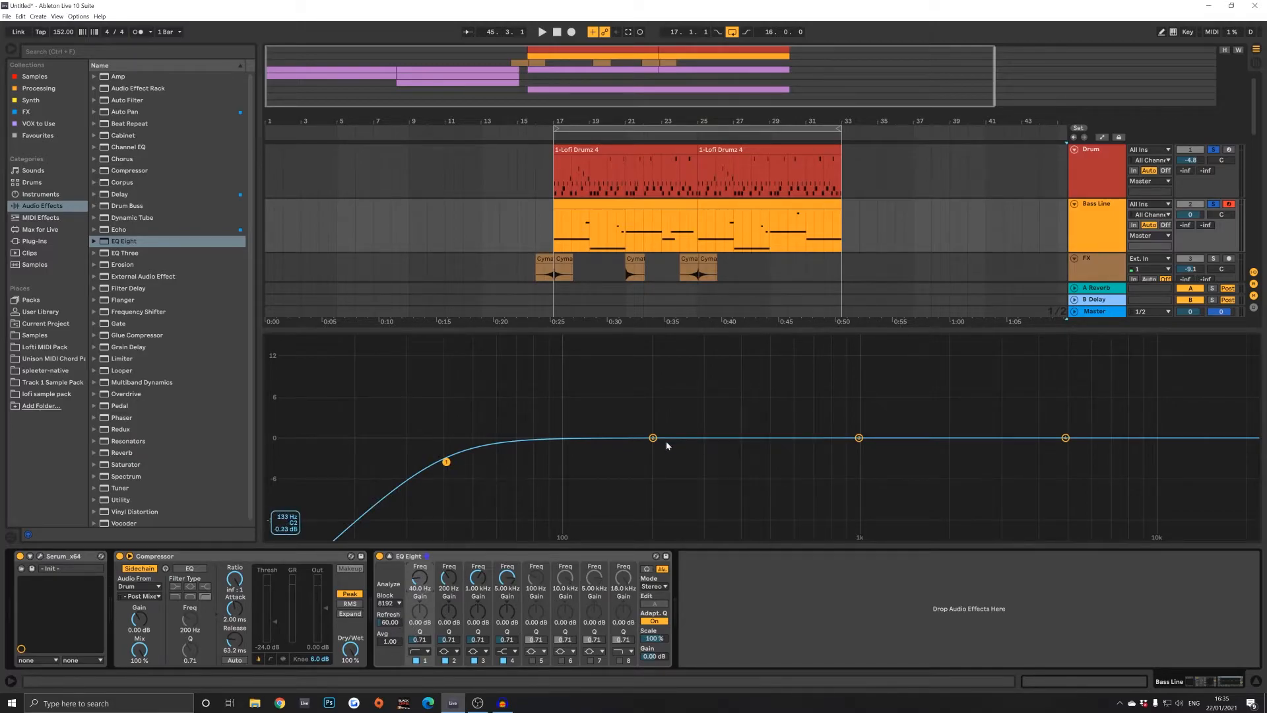
{"action": "left_click_drag", "start_coordinate": [652, 441], "coordinate": [643, 404]}
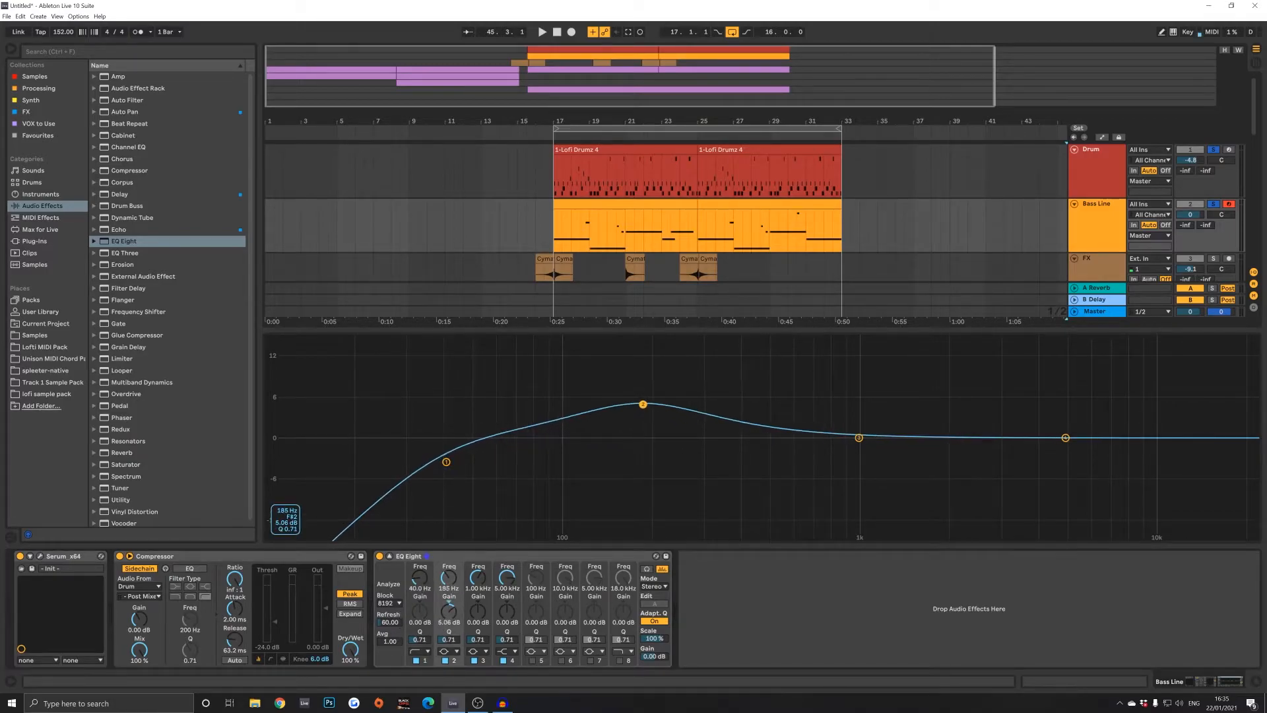
{"action": "left_click", "coordinate": [390, 556]}
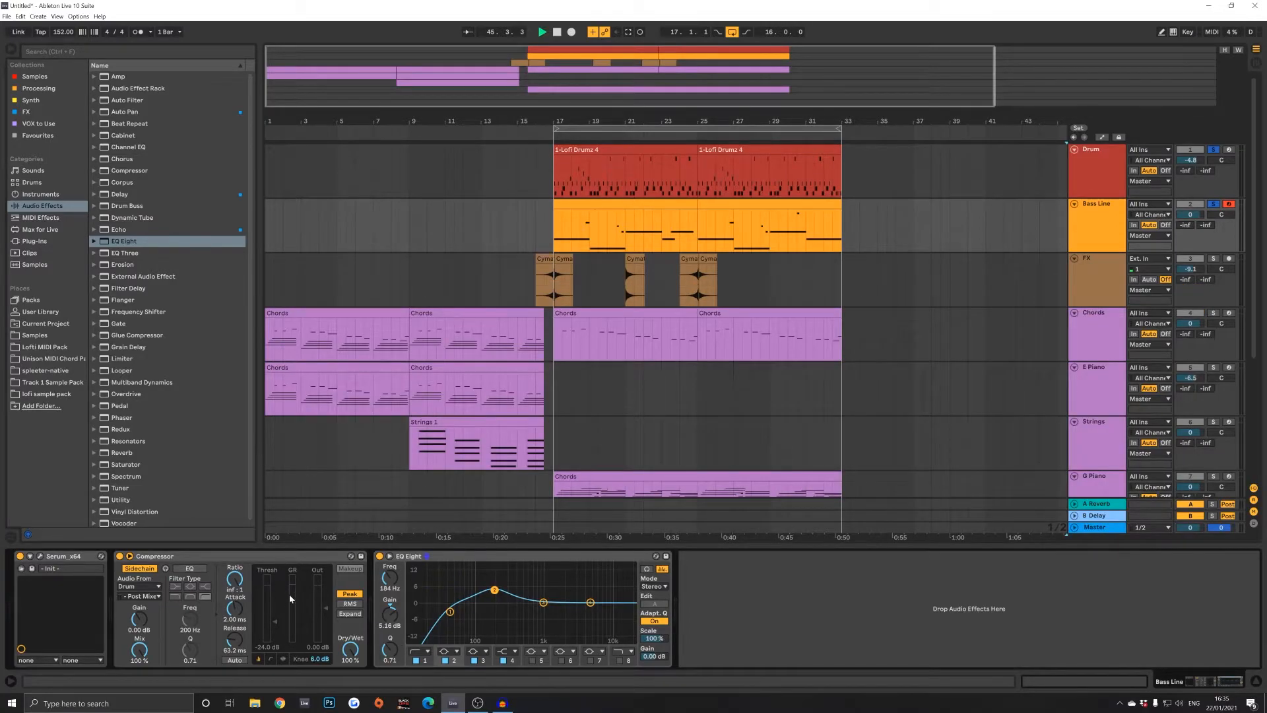
Step: Audition the equalized bass together with the drums from bar 17
{"action": "left_click", "coordinate": [555, 215]}
{"action": "key", "text": "space"}
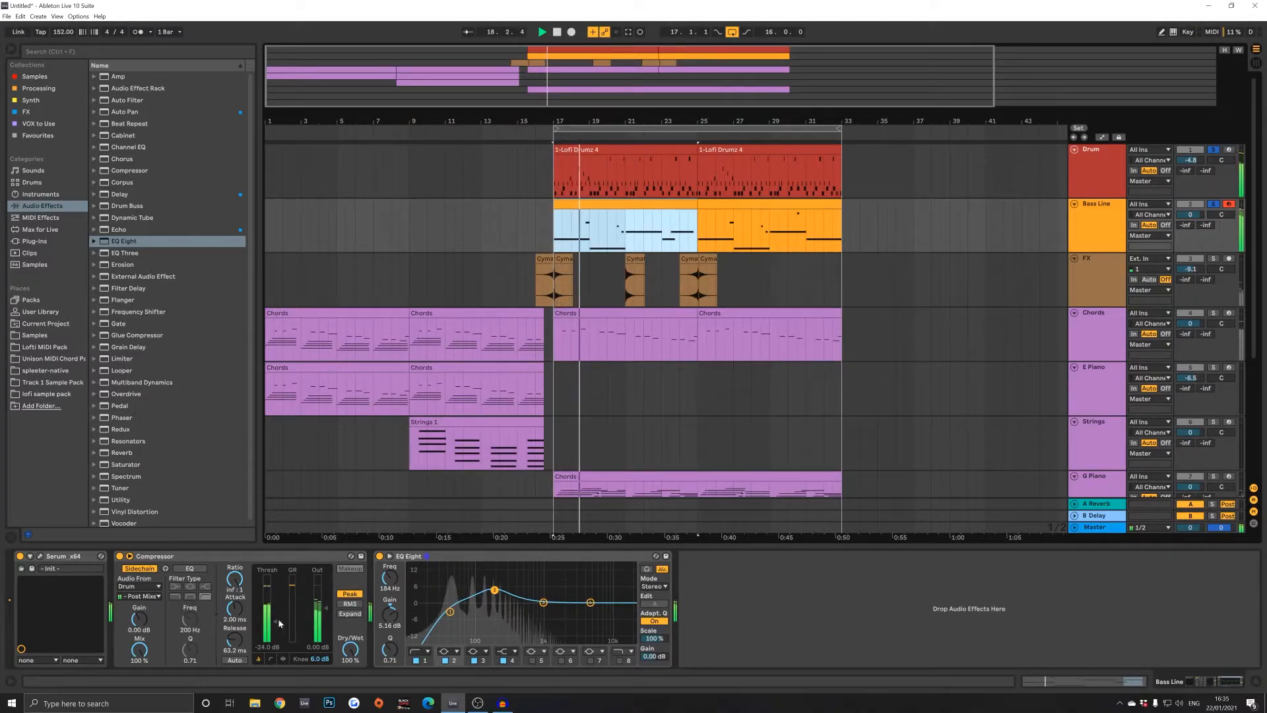
{"action": "key", "text": "space"}
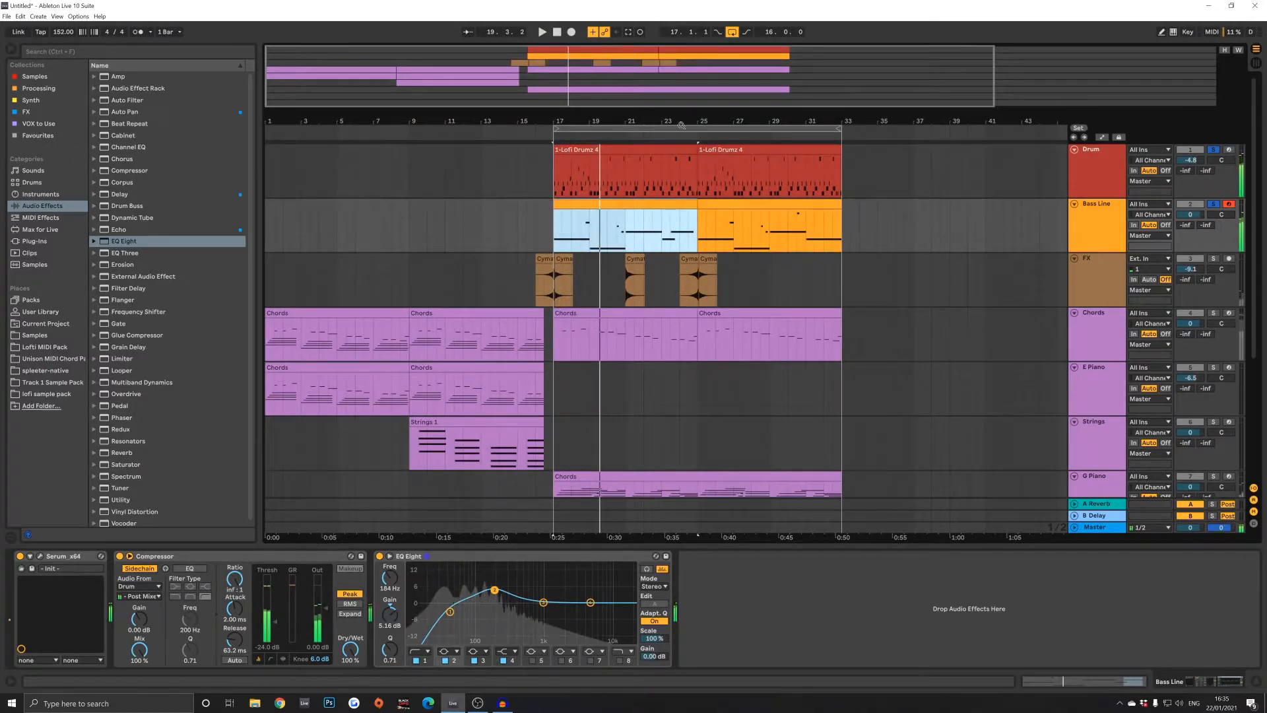
{"action": "left_click", "coordinate": [616, 178]}
{"action": "left_click", "coordinate": [632, 206]}
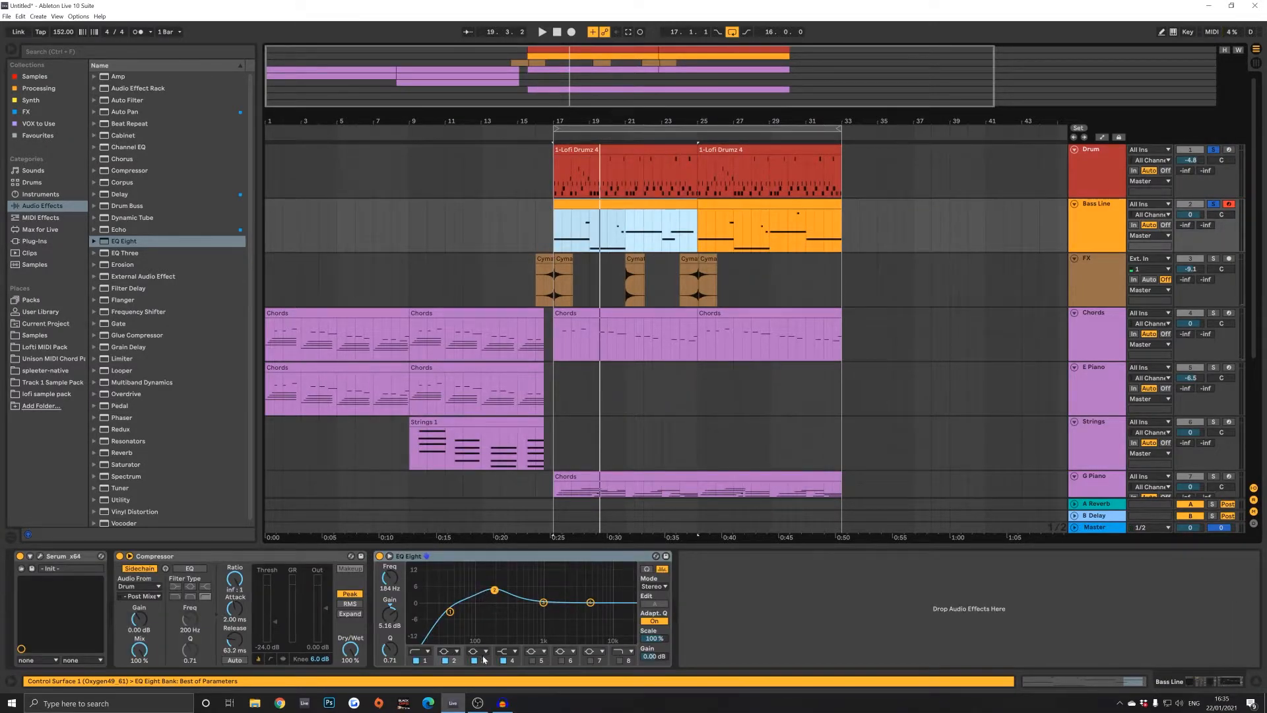
Step: Change EQ Eight's second band to a low shelf at about 284 Hz with 4.34 dB gain, and audition it
{"action": "left_click", "coordinate": [453, 652]}
{"action": "left_click", "coordinate": [456, 596]}
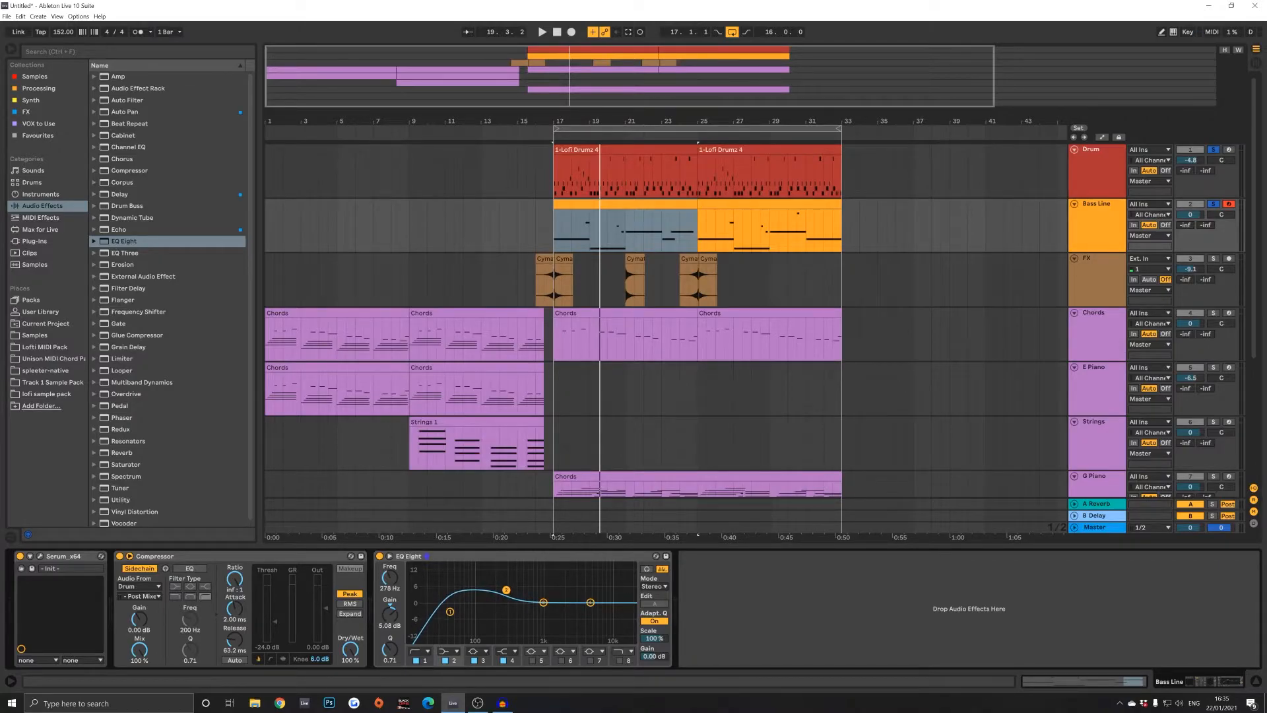
{"action": "left_click", "coordinate": [440, 558]}
{"action": "key", "text": "space"}
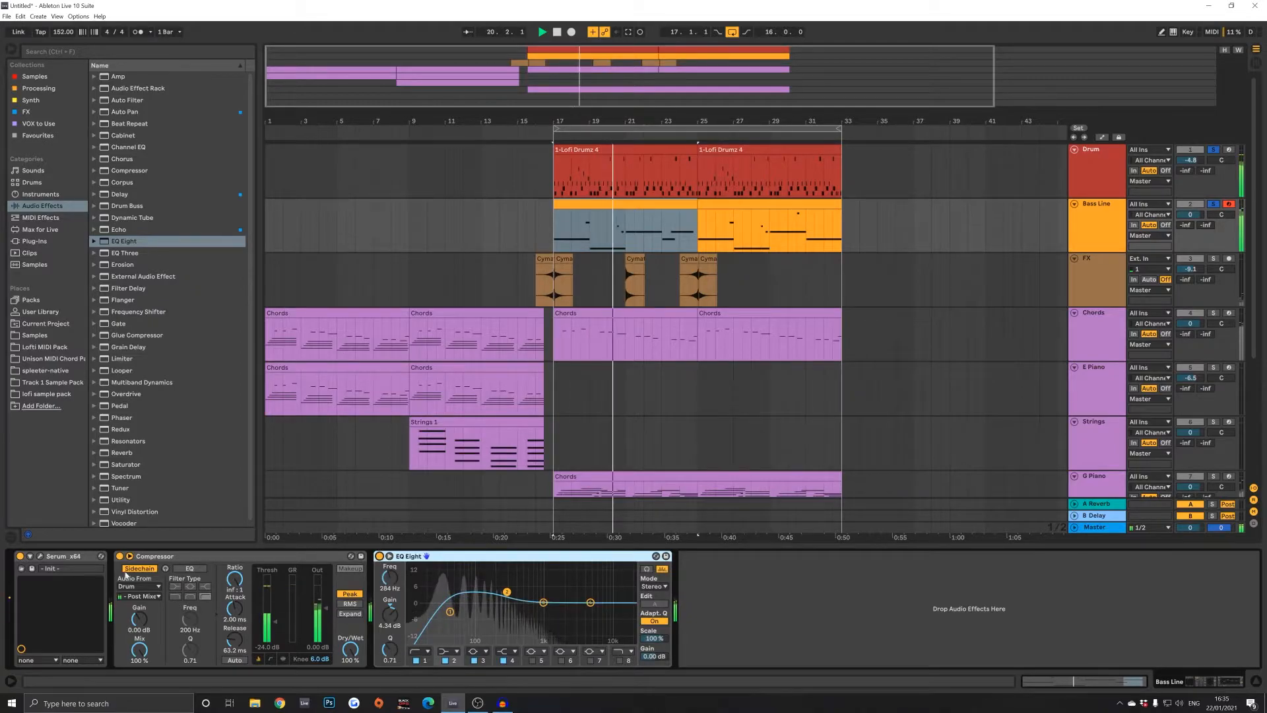
Step: Group the Bass Line's Serum into an Instrument Rack and show its chain list
{"action": "left_click", "coordinate": [77, 557]}
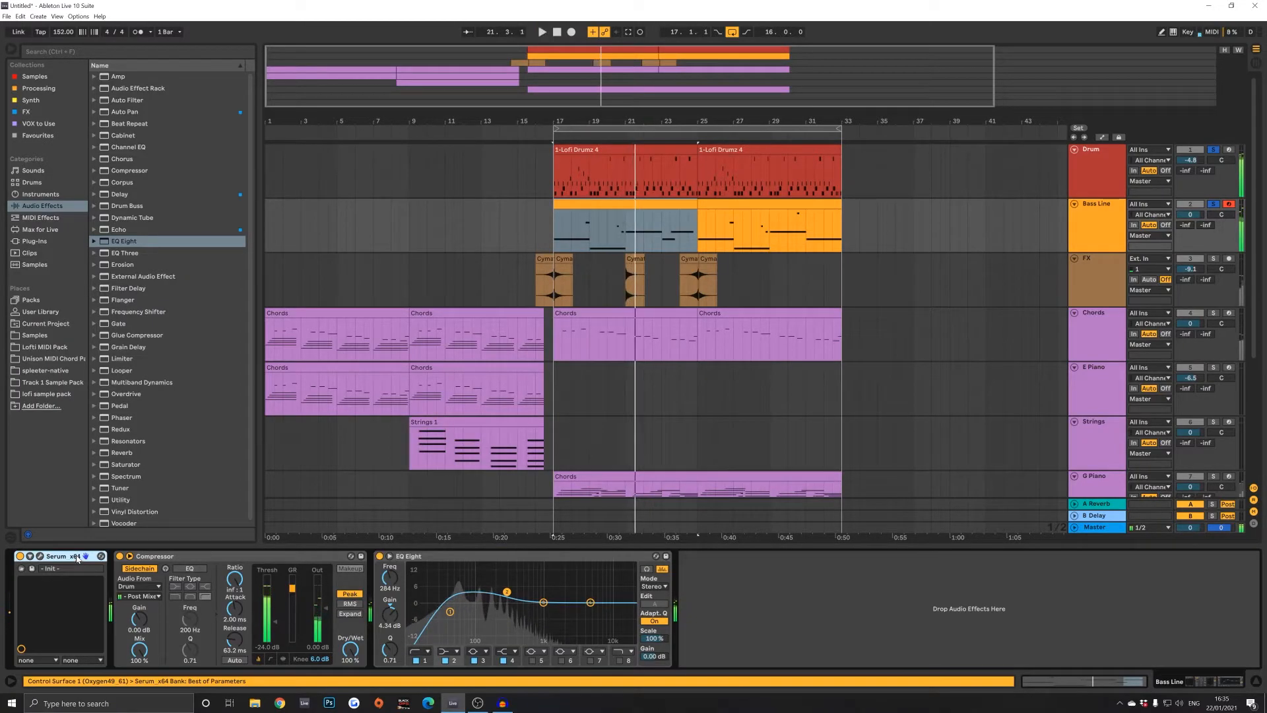
{"action": "key", "text": "ctrl+g"}
{"action": "left_click", "coordinate": [21, 578]}
{"action": "right_click", "coordinate": [39, 589]}
{"action": "left_click", "coordinate": [66, 464]}
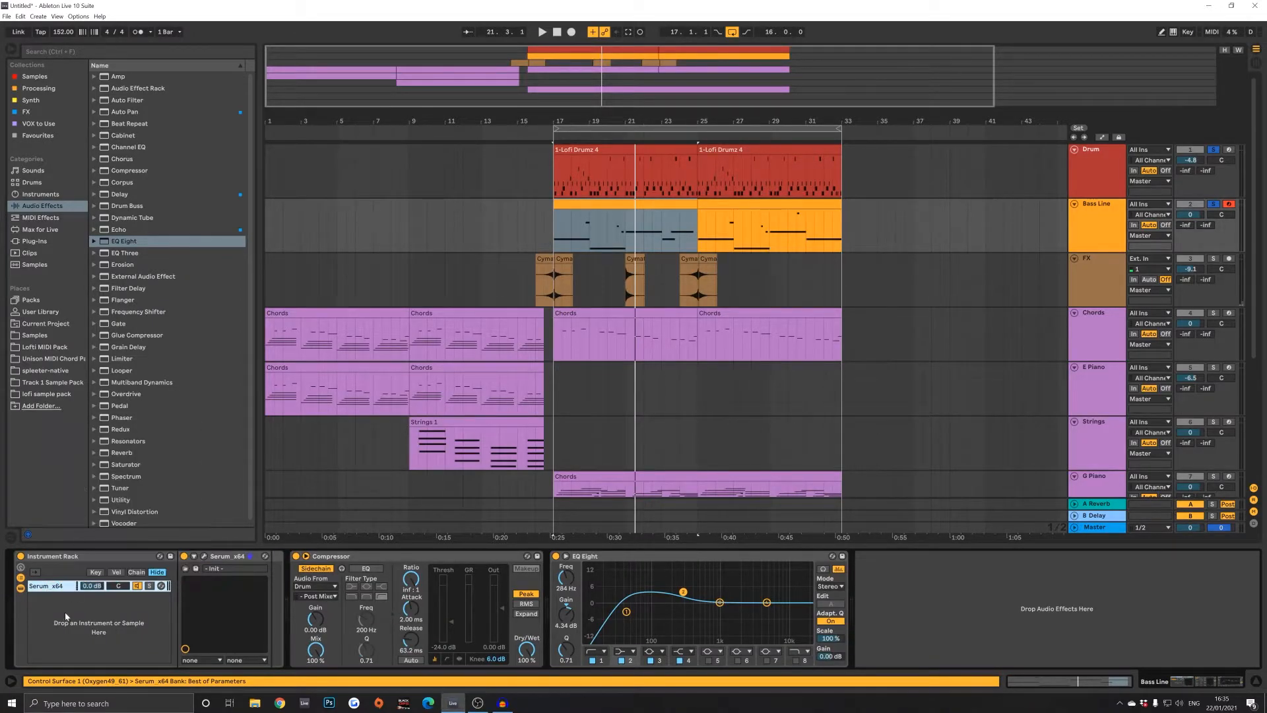
Step: Duplicate the Serum chain in the rack and name the two chains Sub Hi and Sub Lo
{"action": "key", "text": "ctrl+d"}
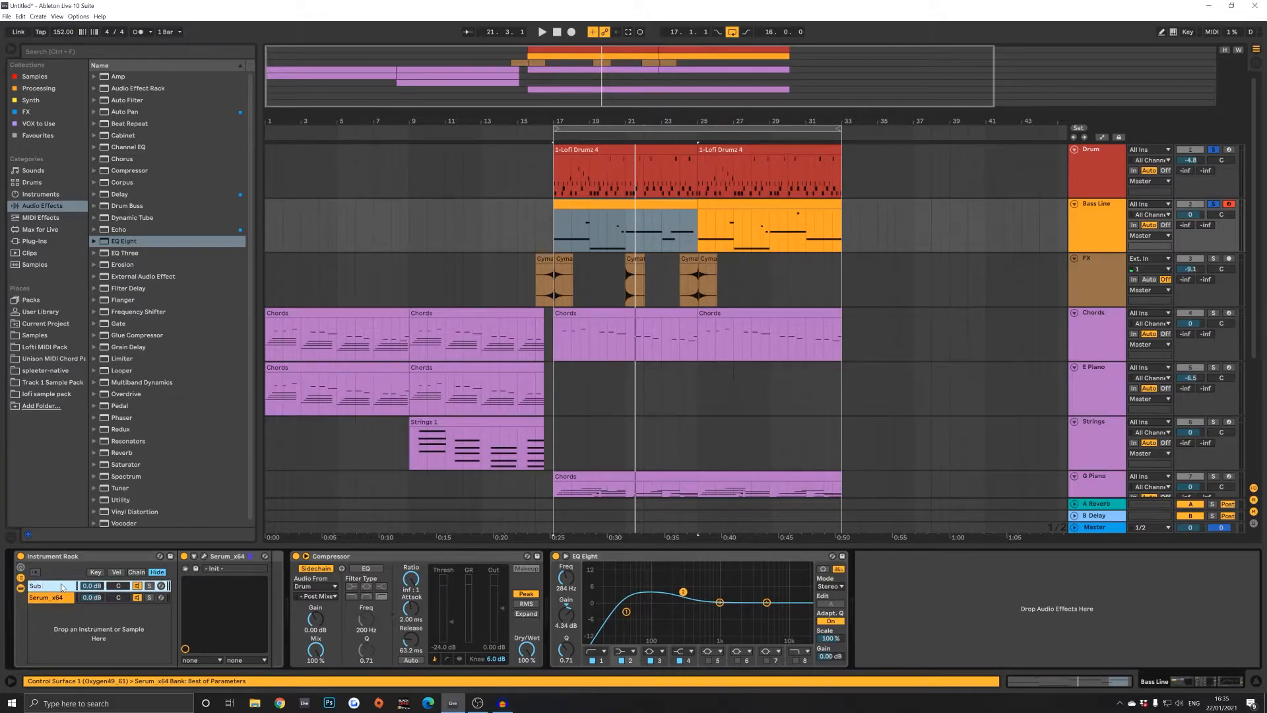
{"action": "left_click", "coordinate": [53, 598]}
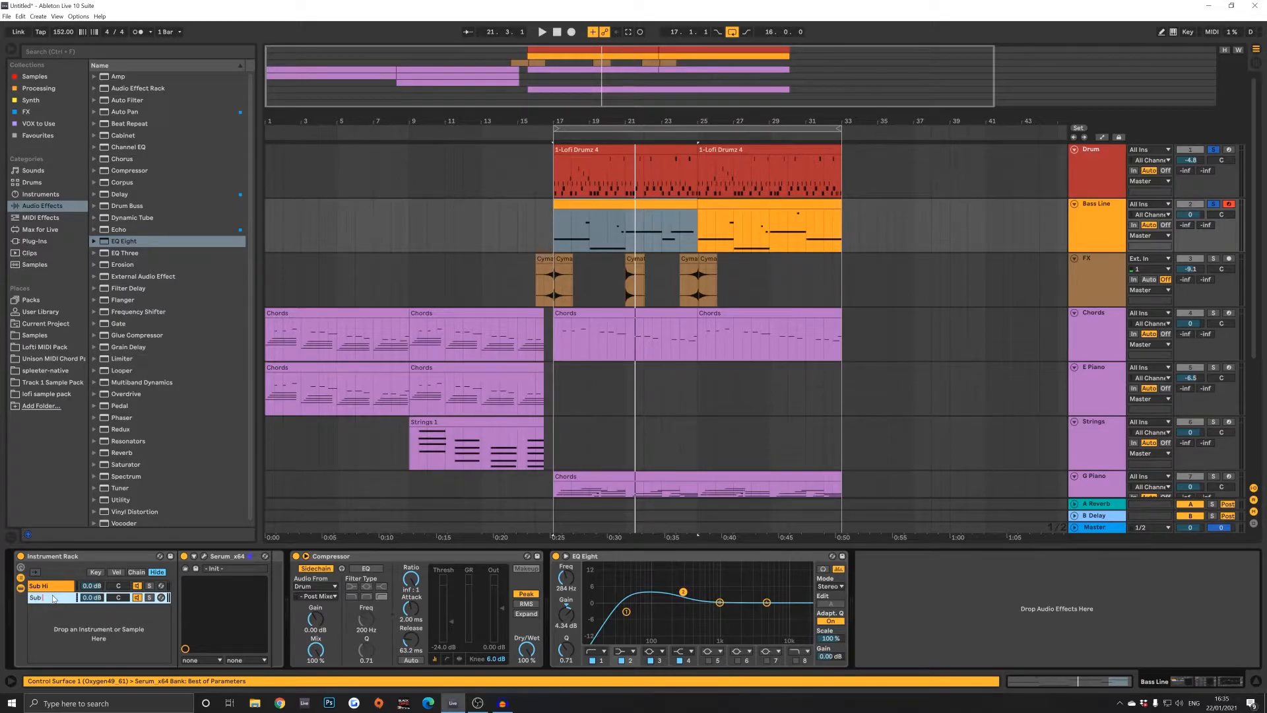
{"action": "key", "text": "Return"}
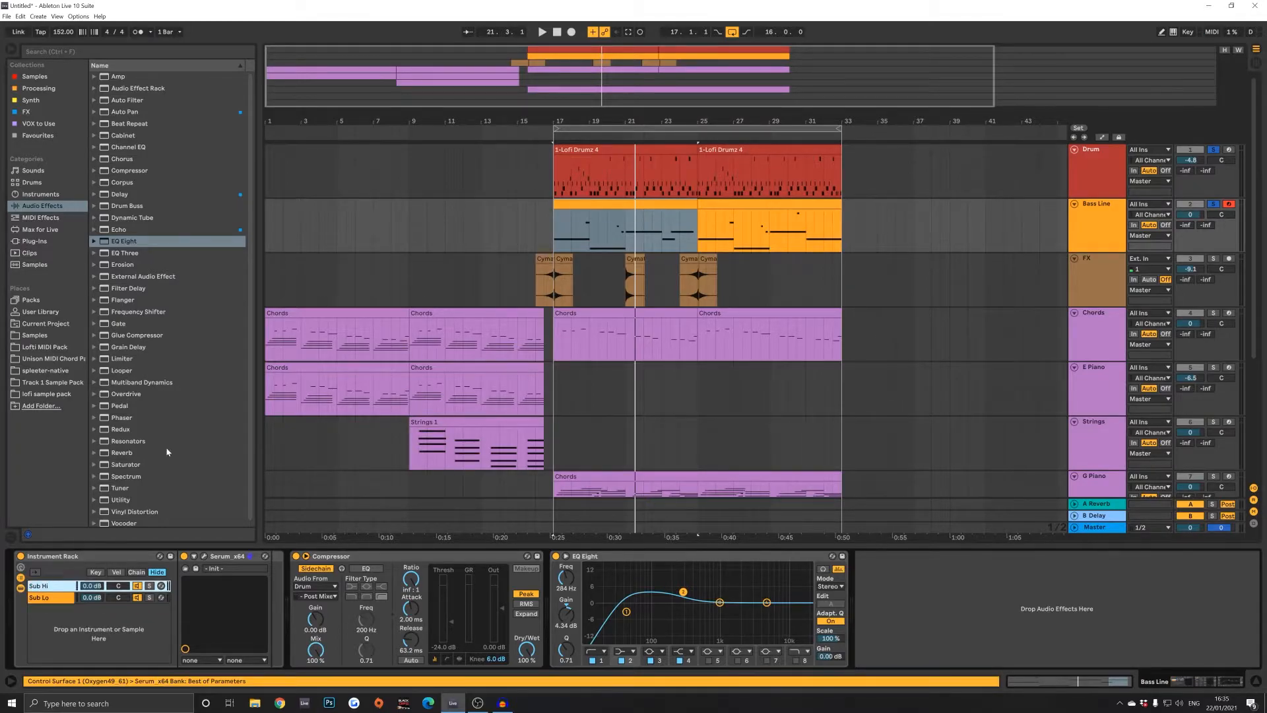
Step: Add the Pitch +12 MIDI effect preset in front of Serum on the Sub Hi chain
{"action": "left_click", "coordinate": [48, 217]}
{"action": "left_click", "coordinate": [94, 124]}
{"action": "left_click_drag", "start_coordinate": [132, 146], "coordinate": [59, 586]}
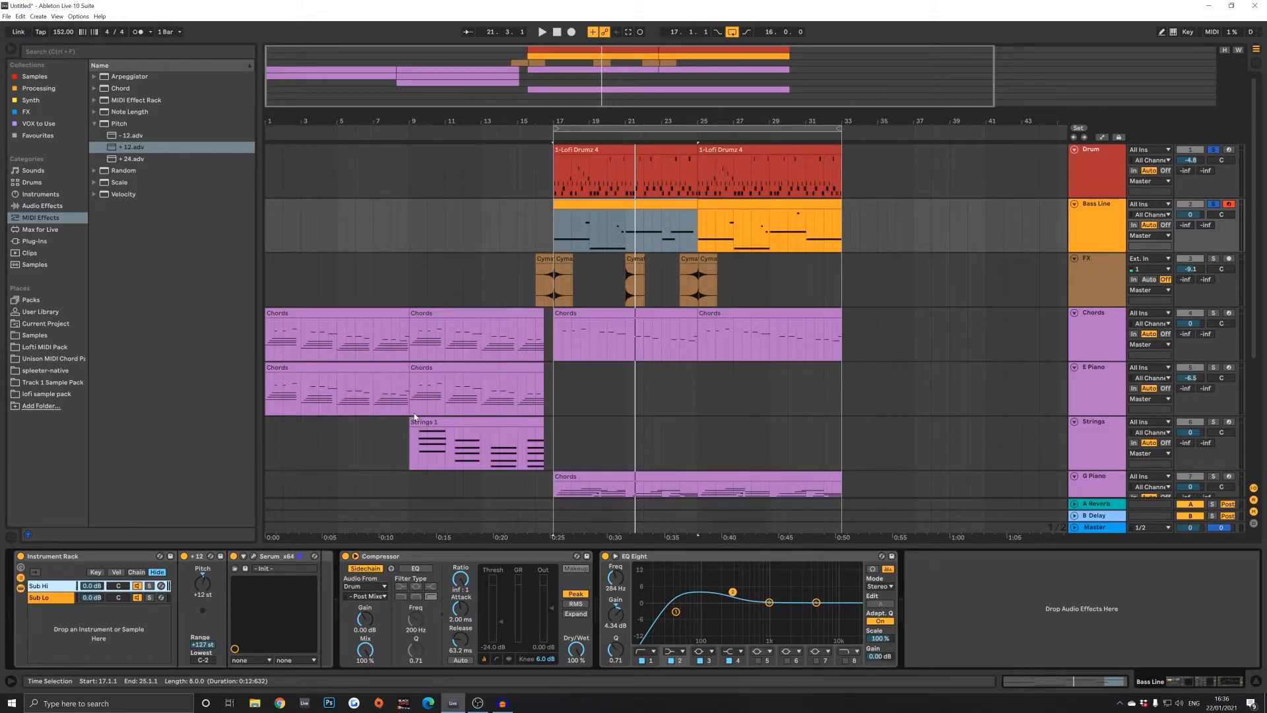
{"action": "left_click", "coordinate": [599, 209]}
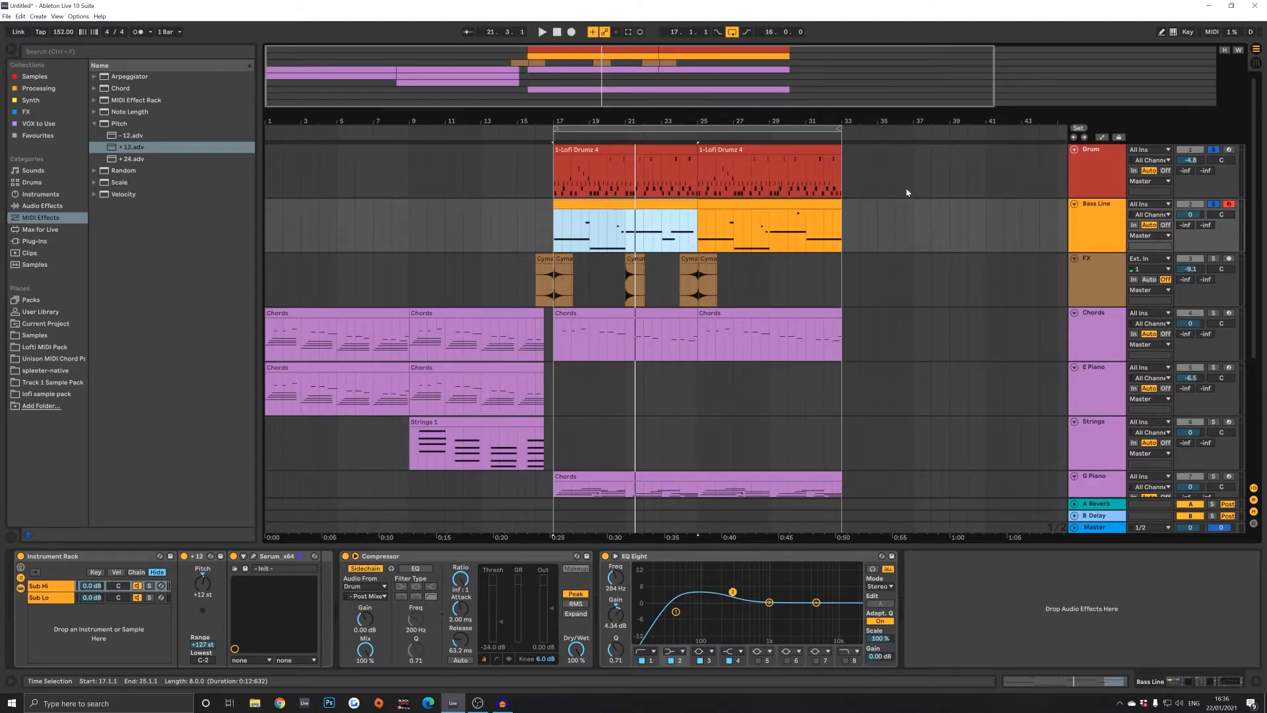
{"action": "left_click", "coordinate": [96, 124]}
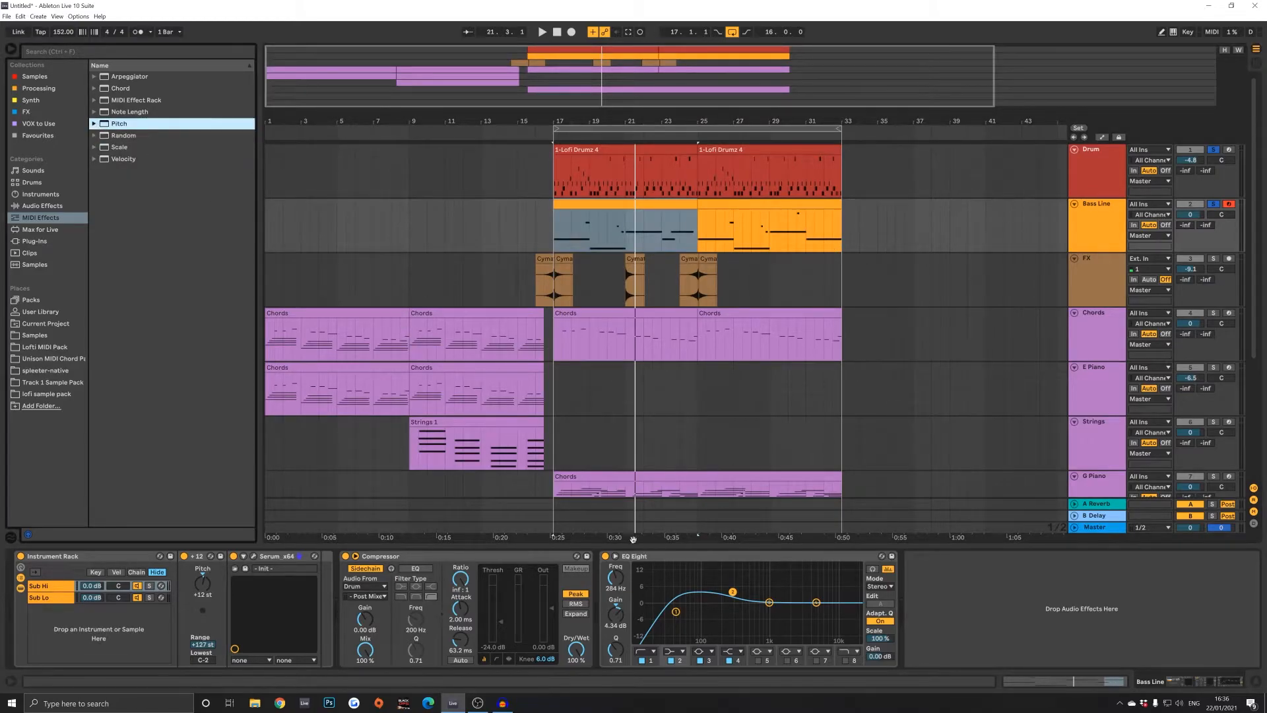
Step: Copy the EQ Eight after Serum on the Sub Hi chain, reset its second band's gain to 0 dB, and raise its low cut to about 240 Hz
{"action": "left_click", "coordinate": [654, 558]}
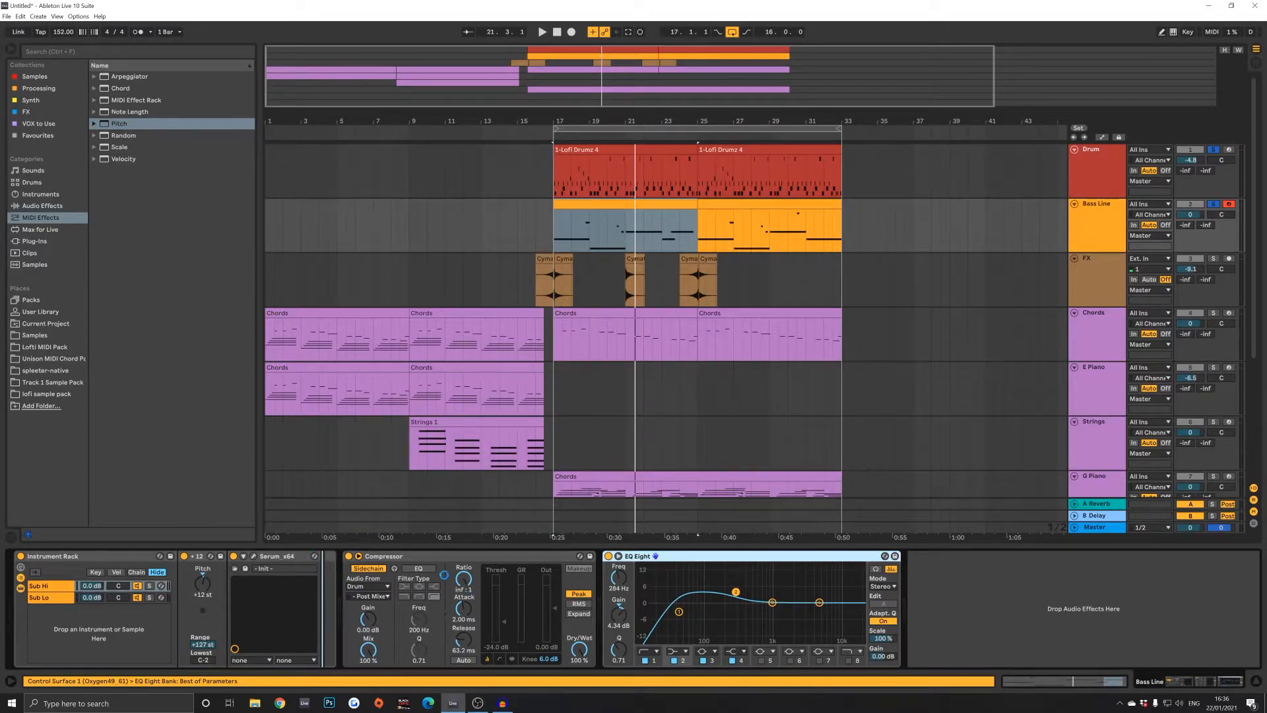
{"action": "double_click", "coordinate": [335, 626]}
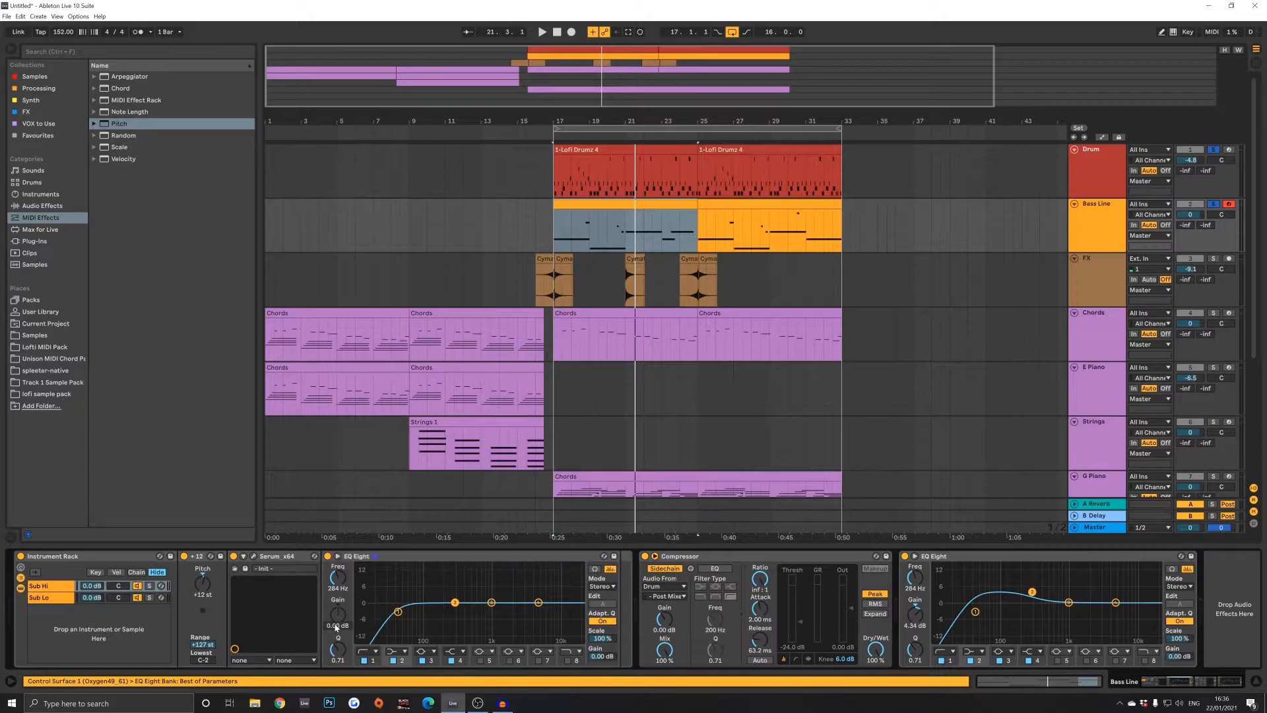
{"action": "left_click", "coordinate": [398, 611]}
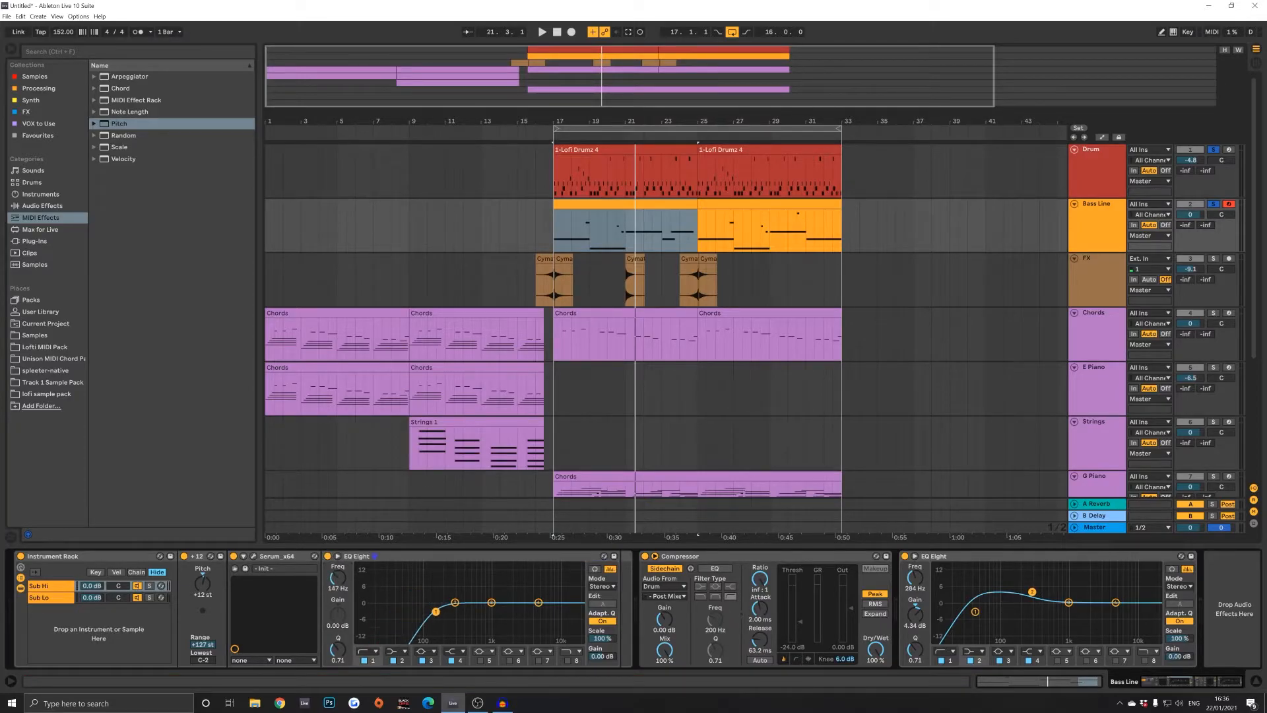
{"action": "key", "text": "space"}
{"action": "left_click_drag", "start_coordinate": [445, 612], "coordinate": [450, 612]}
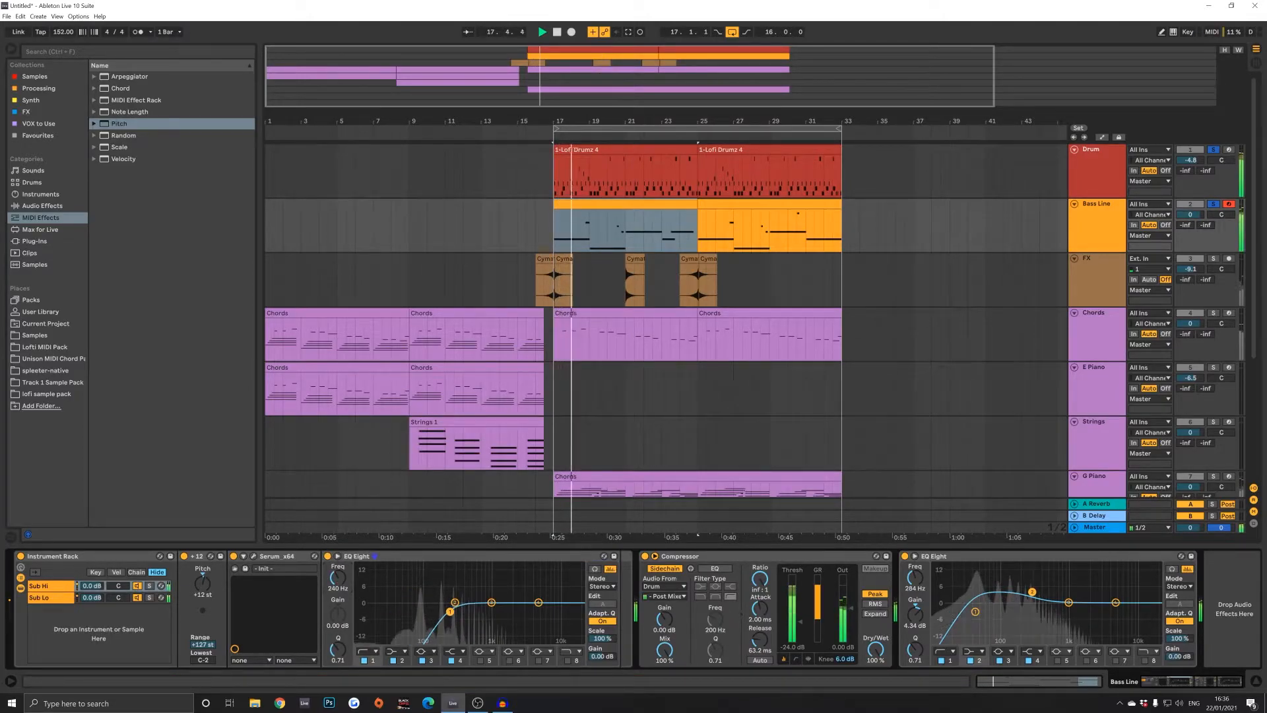
Step: Toggle the Sub Hi chain on and off during playback to compare the bass with and without it
{"action": "left_click", "coordinate": [137, 585]}
{"action": "left_click", "coordinate": [137, 585]}
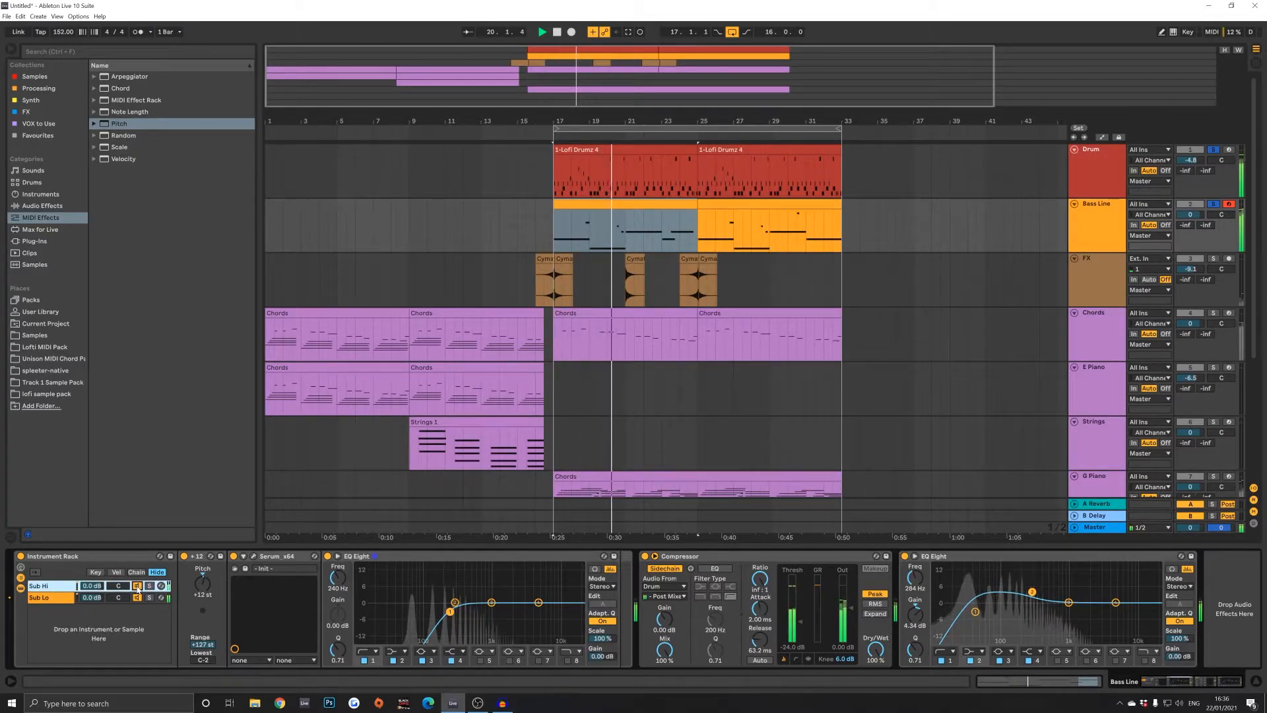
{"action": "left_click", "coordinate": [137, 585]}
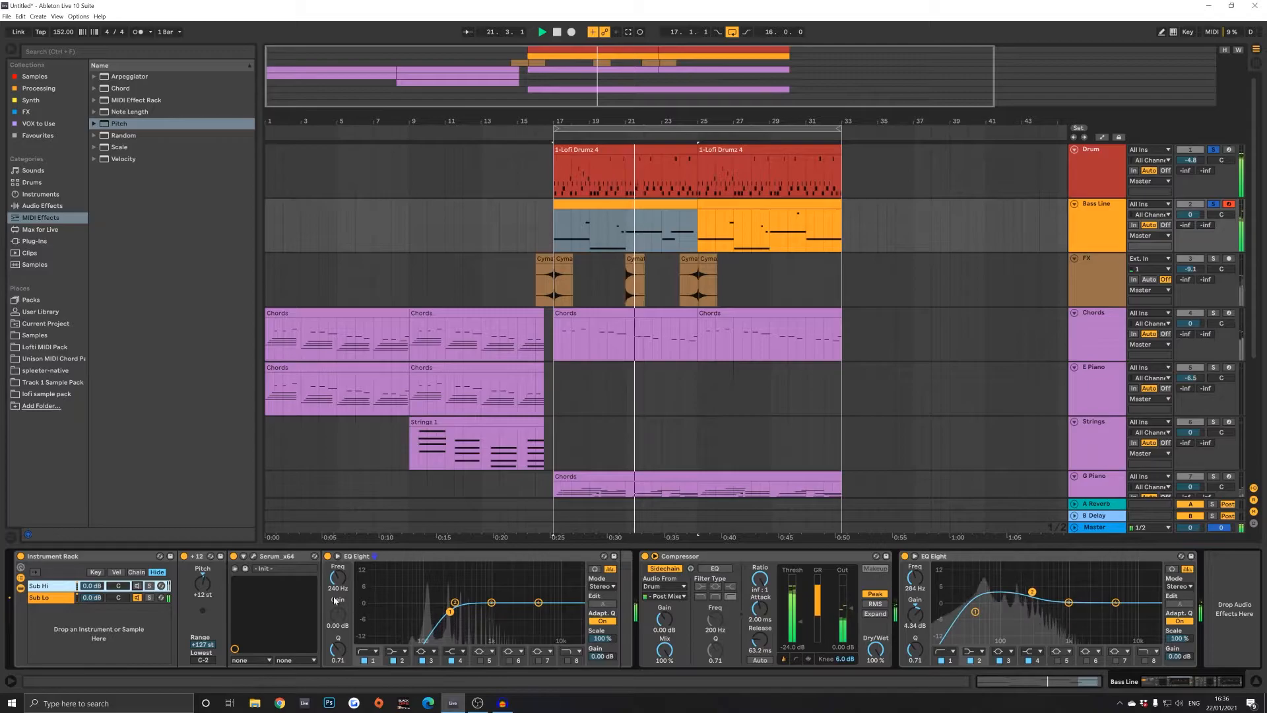
{"action": "left_click", "coordinate": [137, 586]}
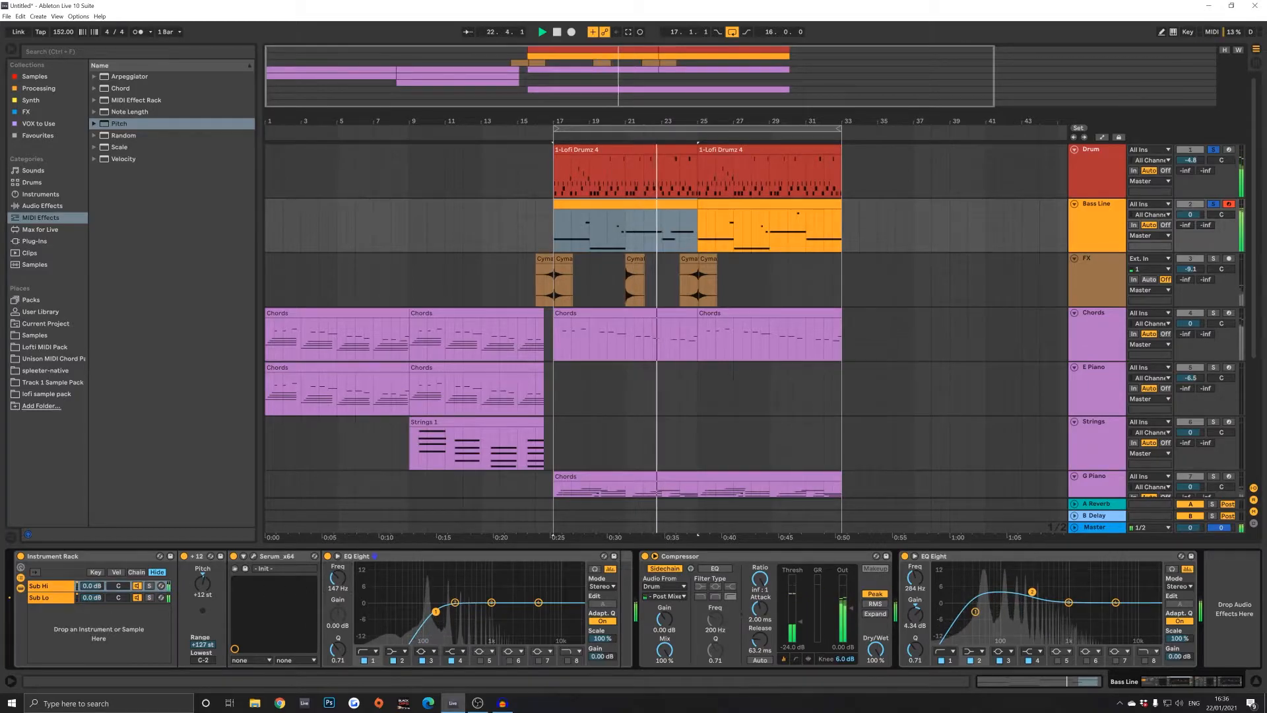
{"action": "left_click", "coordinate": [137, 585]}
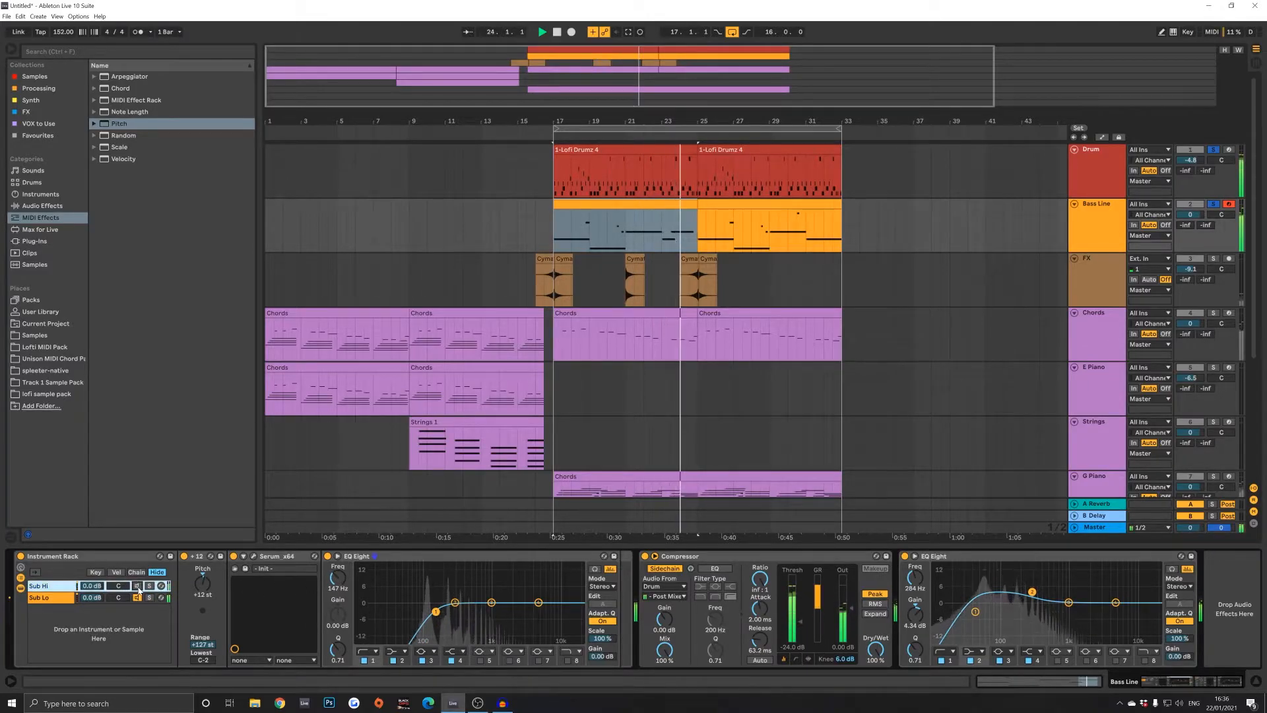
{"action": "left_click", "coordinate": [136, 586]}
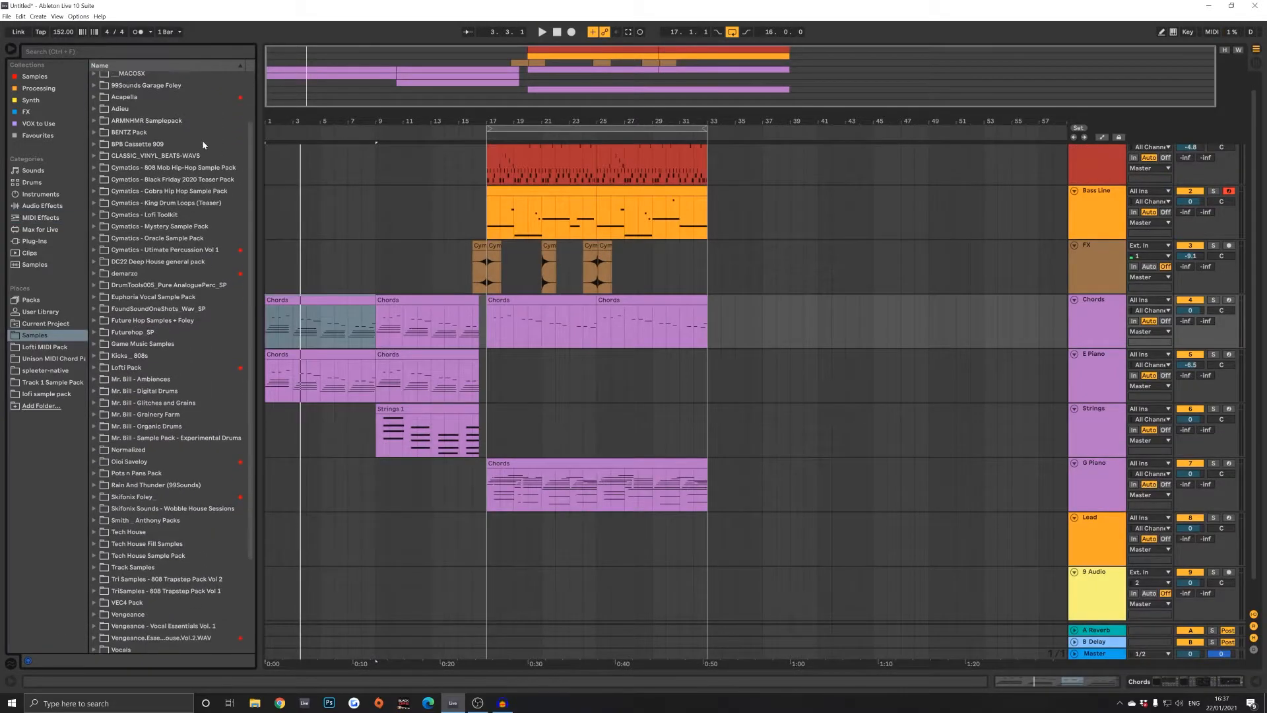
Step: Place rain-street-06.wav from the Rain And Thunder (99Sounds) sample folder on a new audio track starting at bar 1
{"action": "scroll", "coordinate": [198, 145], "scroll_direction": "down", "scroll_amount": 5}
{"action": "scroll", "coordinate": [165, 152], "scroll_direction": "up", "scroll_amount": 4}
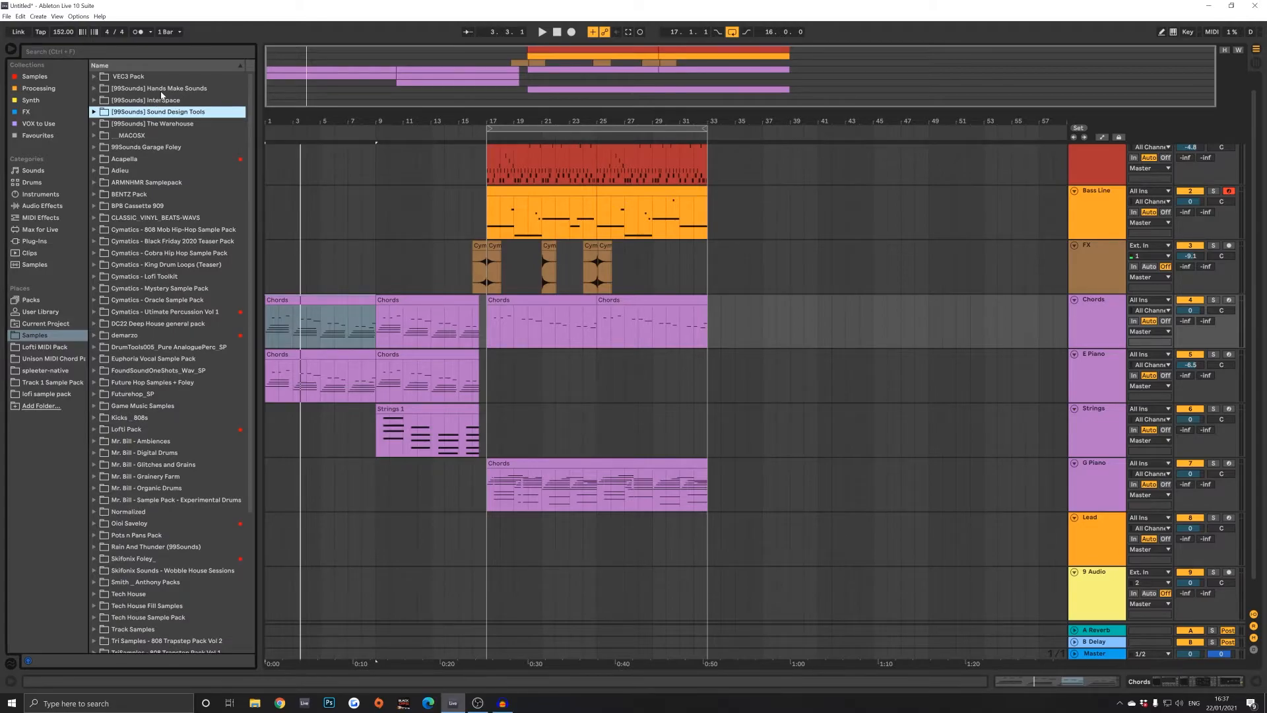
{"action": "scroll", "coordinate": [167, 137], "scroll_direction": "down", "scroll_amount": 5}
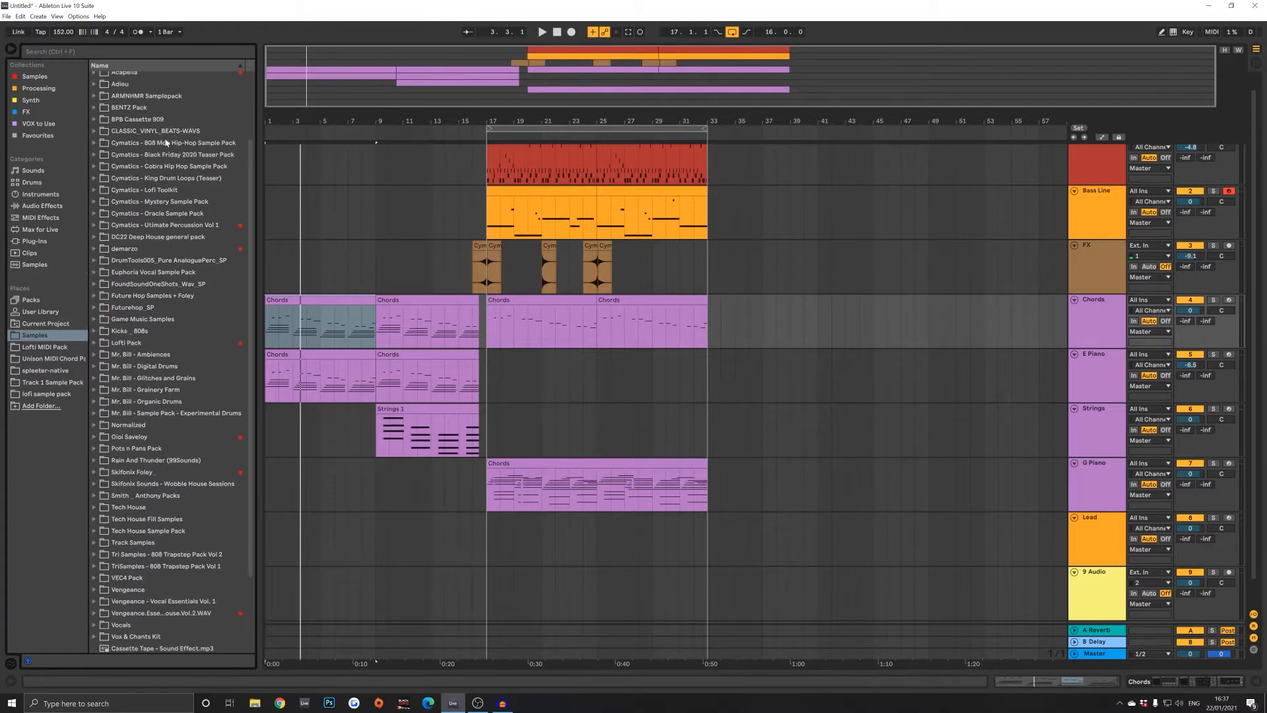
{"action": "left_click", "coordinate": [155, 366]}
{"action": "scroll", "coordinate": [149, 379], "scroll_direction": "down", "scroll_amount": 1}
{"action": "left_click", "coordinate": [107, 342]}
{"action": "scroll", "coordinate": [132, 352], "scroll_direction": "down", "scroll_amount": 1}
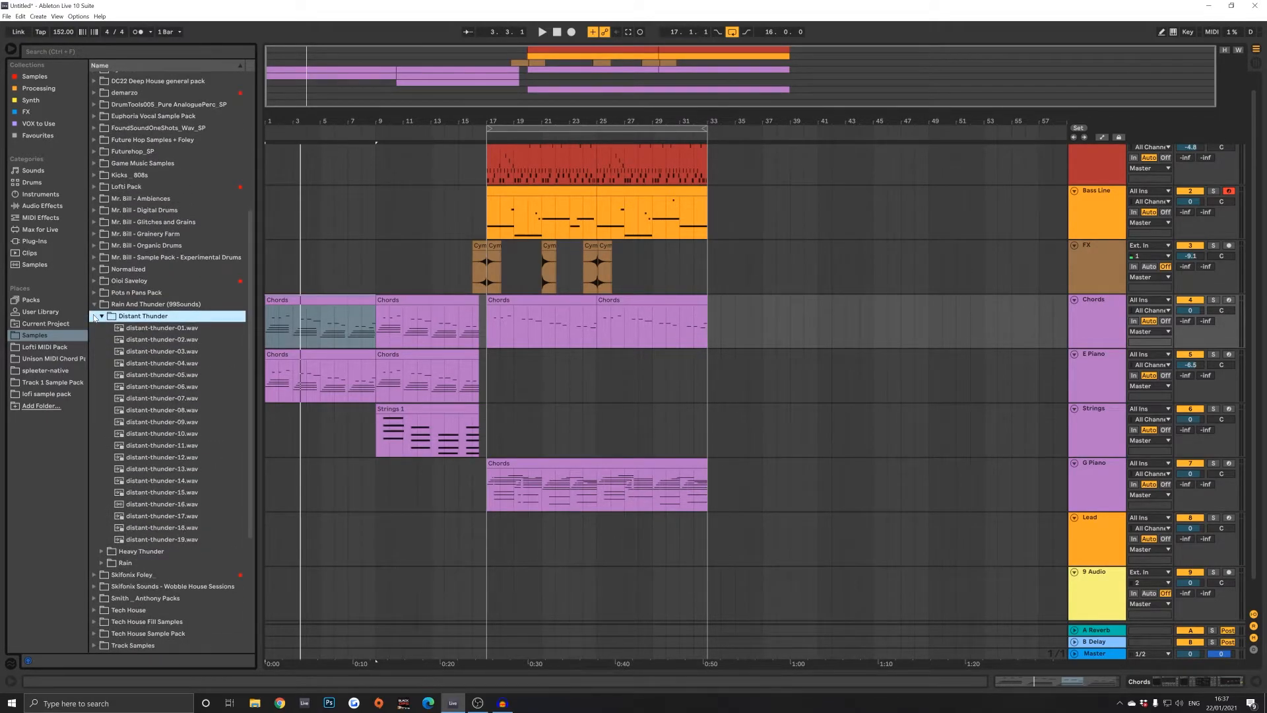
{"action": "left_click", "coordinate": [101, 316]}
{"action": "left_click", "coordinate": [110, 364]}
{"action": "left_click", "coordinate": [162, 376]}
{"action": "scroll", "coordinate": [163, 370], "scroll_direction": "down", "scroll_amount": 3}
{"action": "left_click_drag", "start_coordinate": [161, 346], "coordinate": [267, 603]}
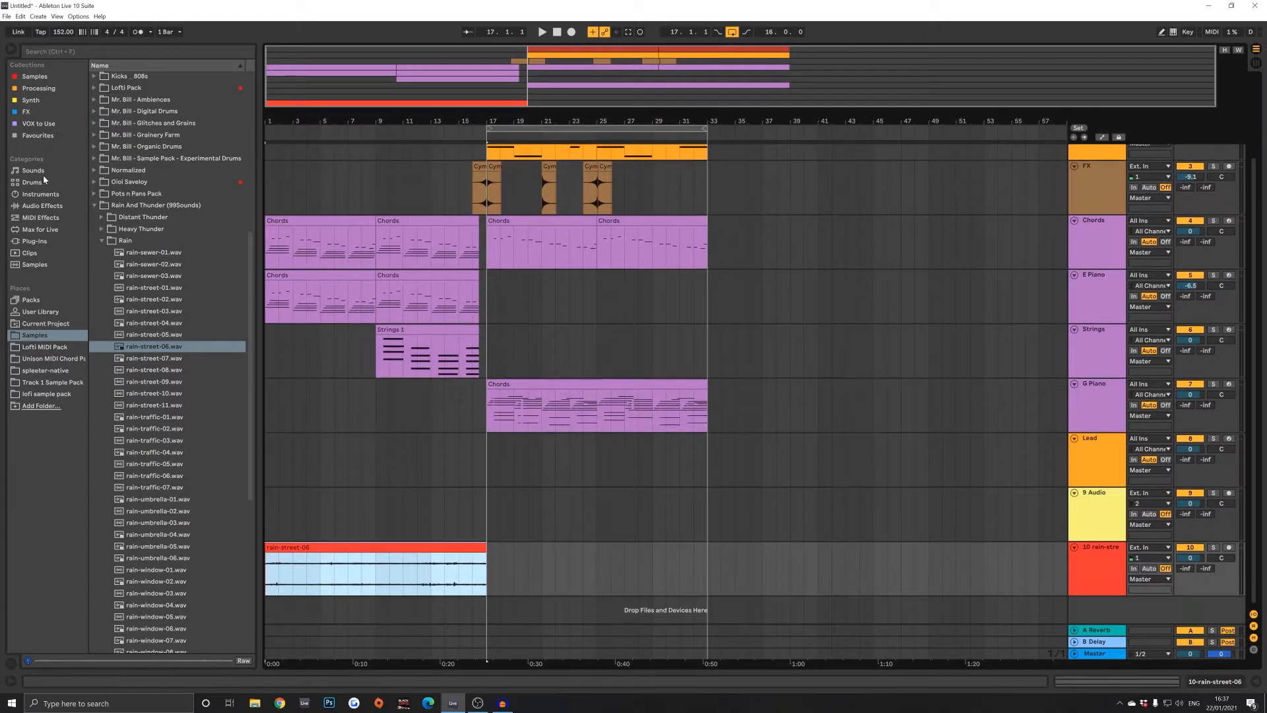
Step: Add EQ Eight to the rain-street-06 track and shape it with a band 8 high cut and a band 1 low cut at about 115 Hz
{"action": "left_click", "coordinate": [84, 206]}
{"action": "left_click_drag", "start_coordinate": [120, 245], "coordinate": [999, 476]}
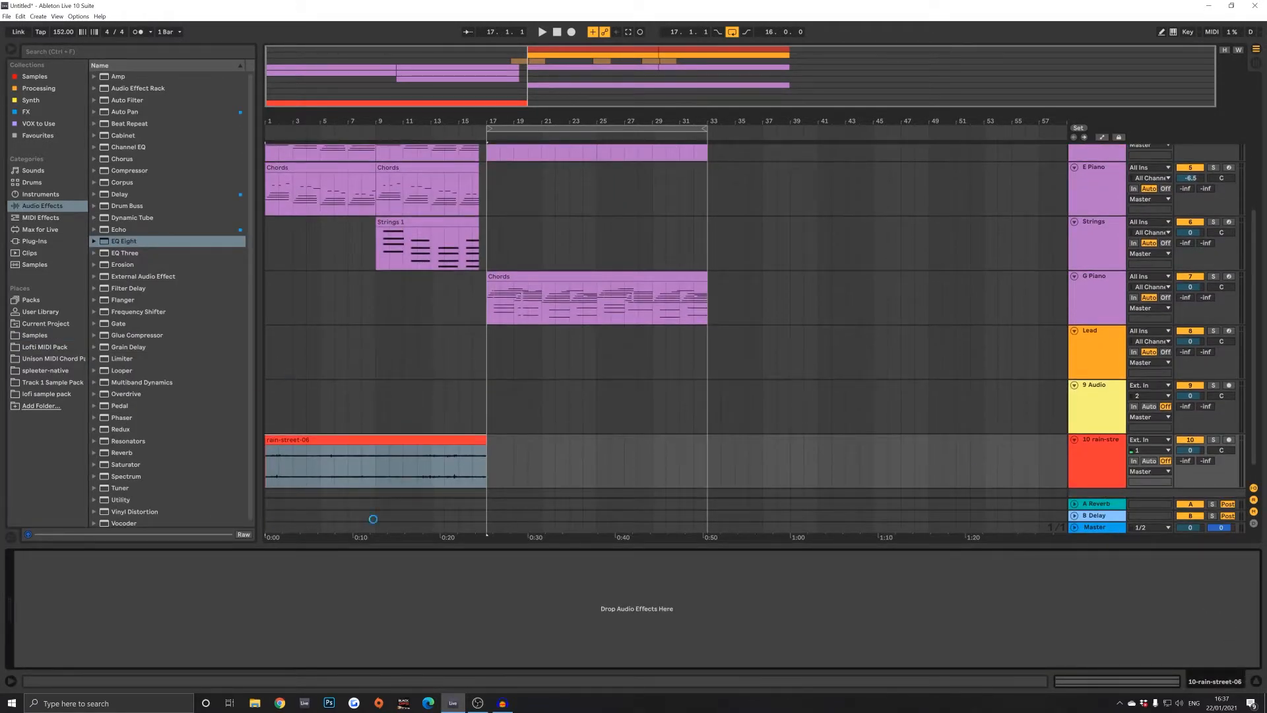
{"action": "key", "text": "space"}
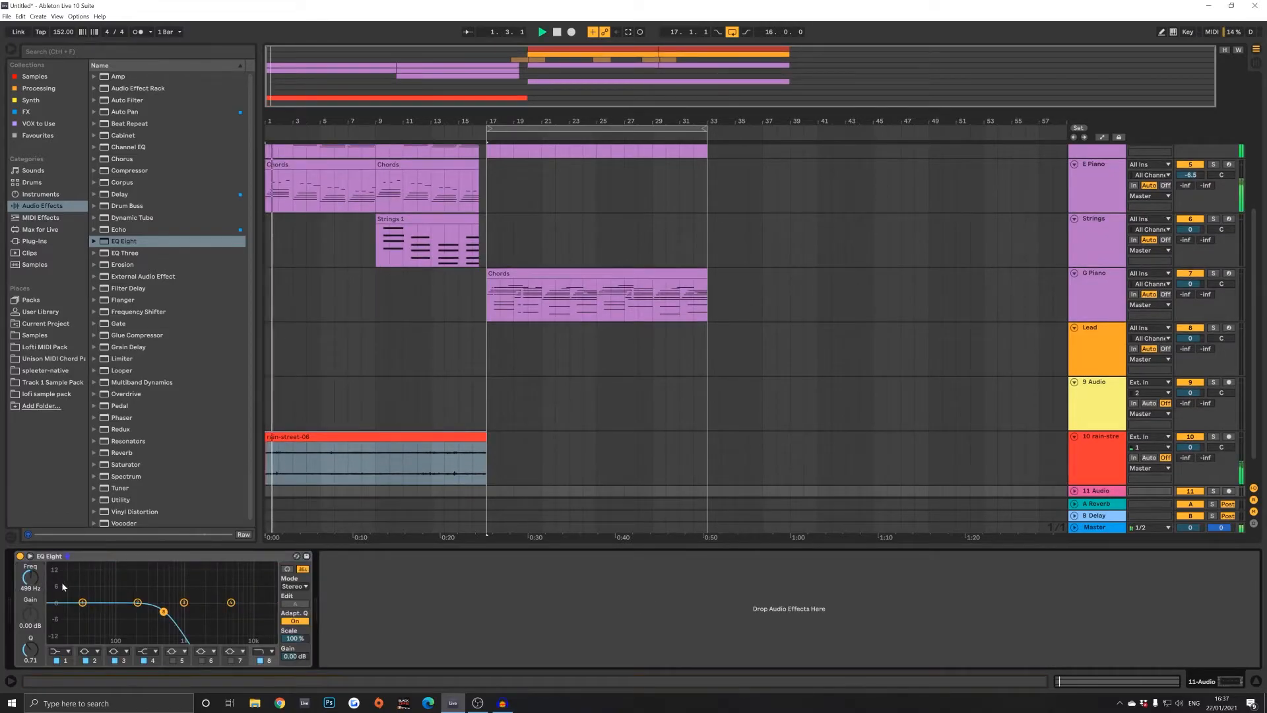
{"action": "scroll", "coordinate": [976, 469], "scroll_direction": "down", "scroll_amount": 1}
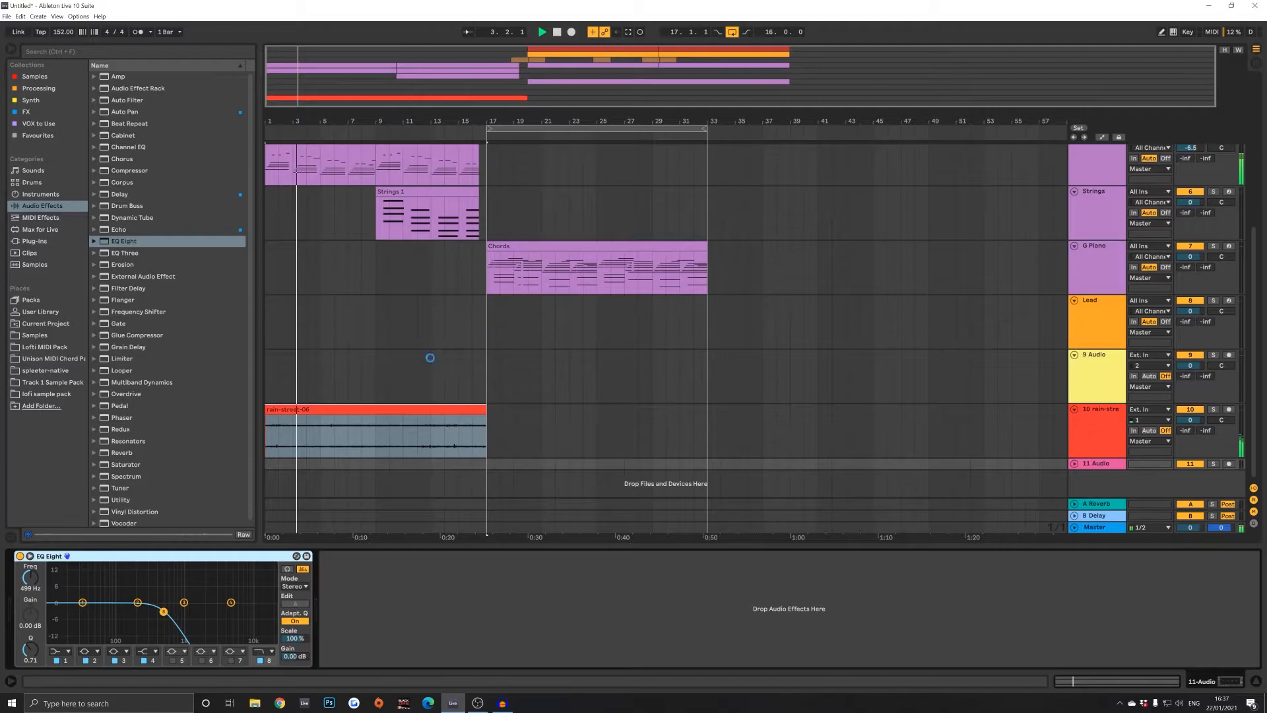
{"action": "left_click_drag", "start_coordinate": [164, 612], "coordinate": [205, 614]}
{"action": "left_click", "coordinate": [61, 651]}
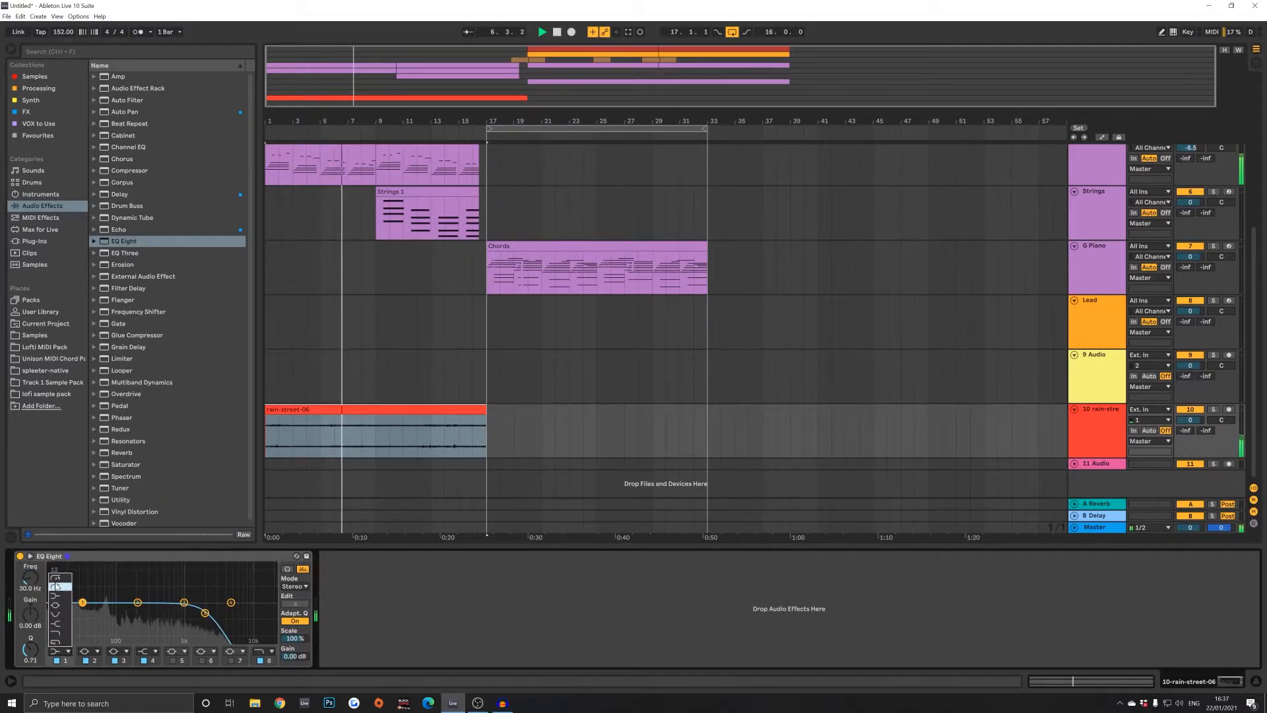
{"action": "left_click", "coordinate": [55, 587]}
{"action": "left_click_drag", "start_coordinate": [83, 612], "coordinate": [121, 612]}
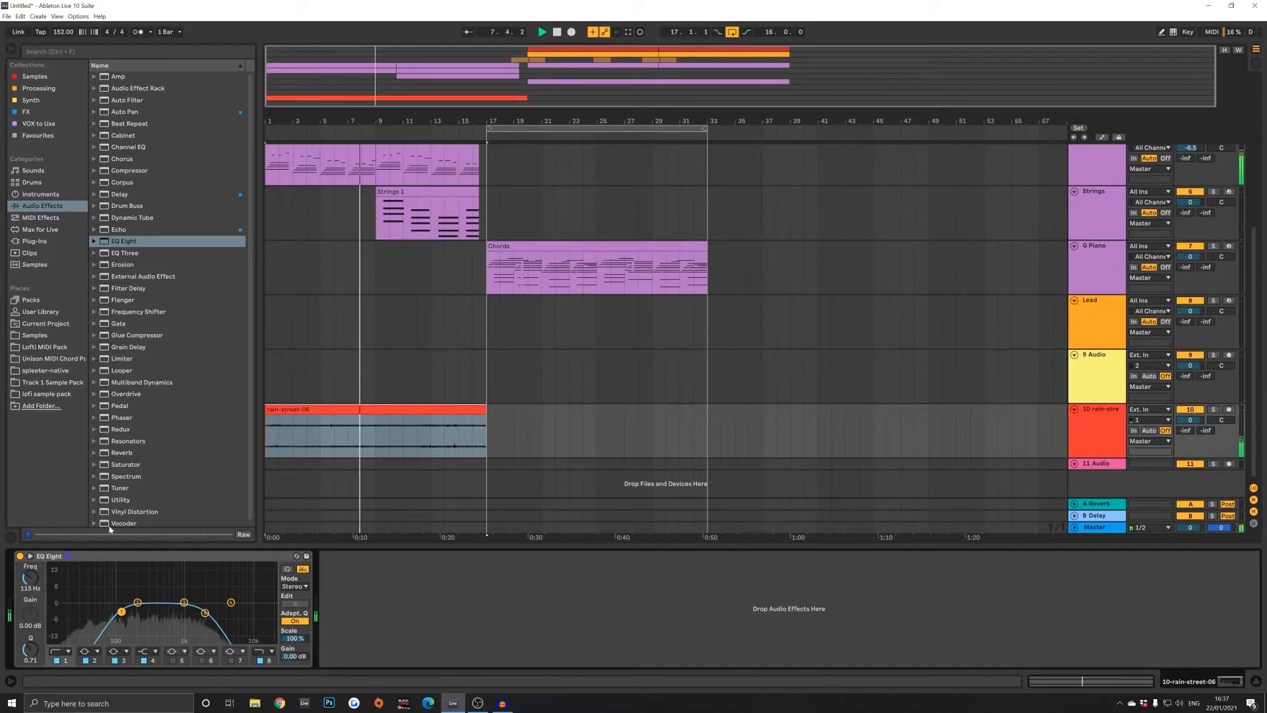
Step: Lower the Strings track volume to -7.6 dB
{"action": "scroll", "coordinate": [436, 264], "scroll_direction": "up", "scroll_amount": 1}
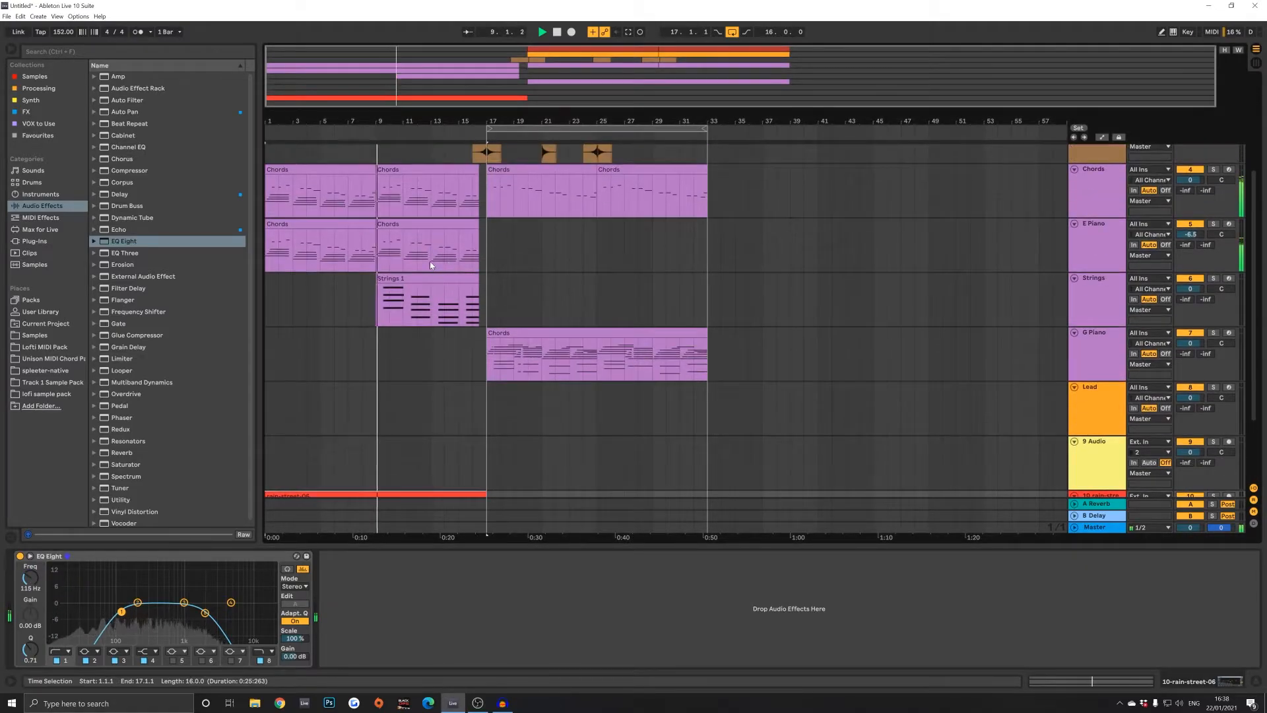
{"action": "left_click_drag", "start_coordinate": [1190, 240], "coordinate": [1190, 264]}
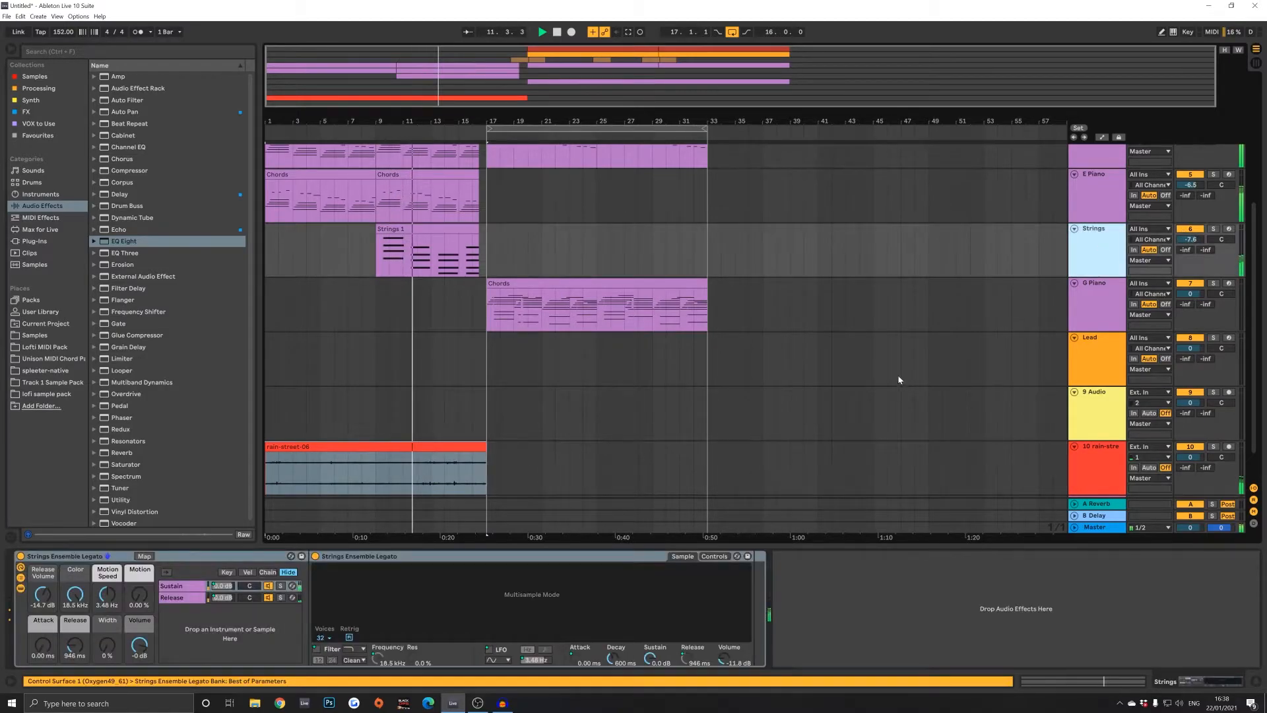
Step: Lengthen all notes of the first chord in the Strings 1 clip, F#3 to F4, by four 1/8 steps up to the next chord
{"action": "key", "text": "ctrl+alt+l"}
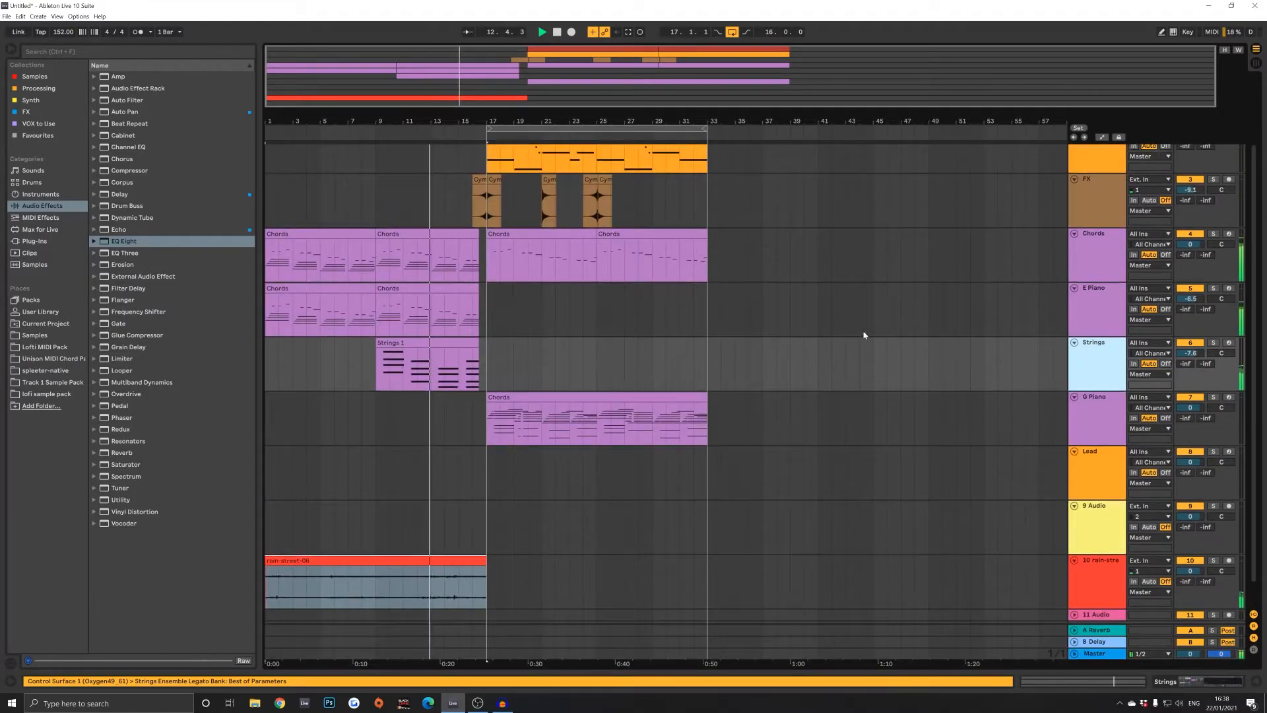
{"action": "double_click", "coordinate": [446, 343]}
{"action": "key", "text": "space"}
{"action": "left_click_drag", "start_coordinate": [440, 553], "coordinate": [476, 350]}
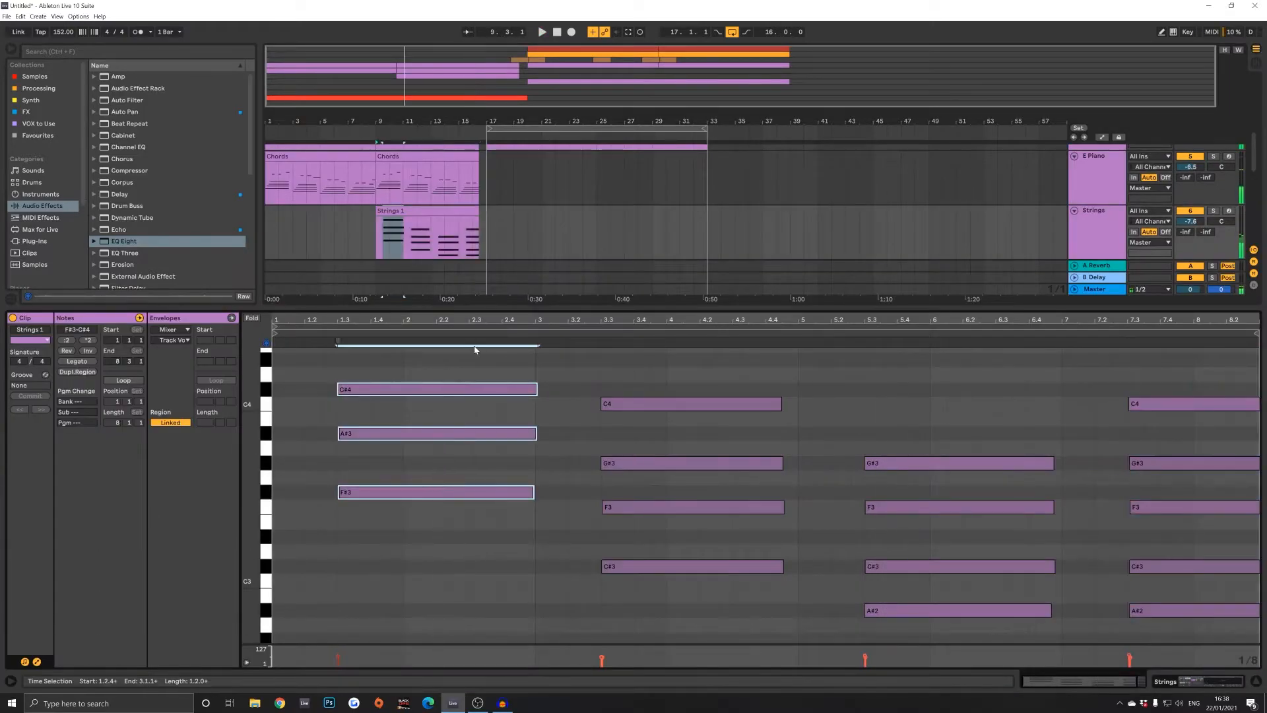
{"action": "scroll", "coordinate": [492, 432], "scroll_direction": "up", "scroll_amount": 2}
{"action": "scroll", "coordinate": [493, 435], "scroll_direction": "up", "scroll_amount": 2}
{"action": "left_click", "coordinate": [485, 466], "text": "shift"}
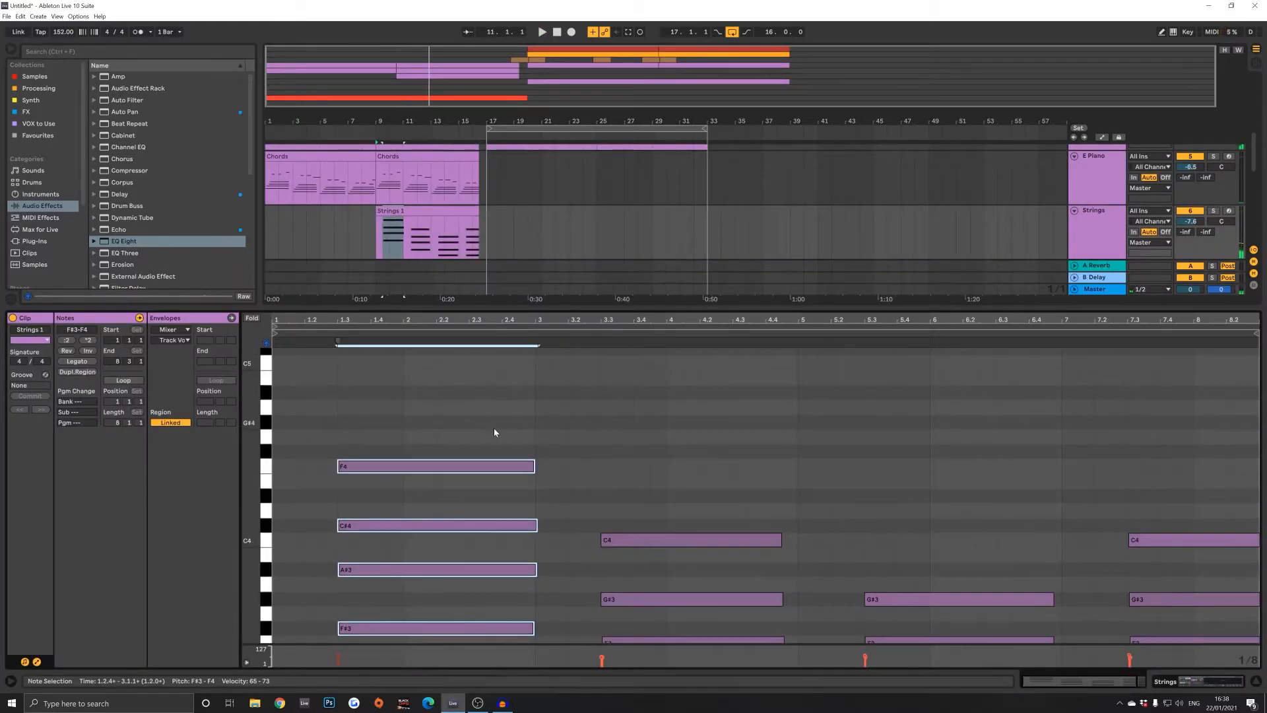
{"action": "key", "text": "shift+Right"}
{"action": "key", "text": "shift+Right"}
{"action": "key", "text": "shift+Right"}
{"action": "key", "text": "shift+Right"}
Step: Lengthen the remaining chords of the Strings 1 clip by four 1/8 steps to close the gaps between them
{"action": "scroll", "coordinate": [515, 455], "scroll_direction": "up", "scroll_amount": 3}
{"action": "left_click", "coordinate": [738, 511]}
{"action": "left_click", "coordinate": [716, 436]}
{"action": "key", "text": "shift+Right"}
{"action": "key", "text": "shift+Right"}
{"action": "key", "text": "shift+Right"}
{"action": "key", "text": "shift+Right"}
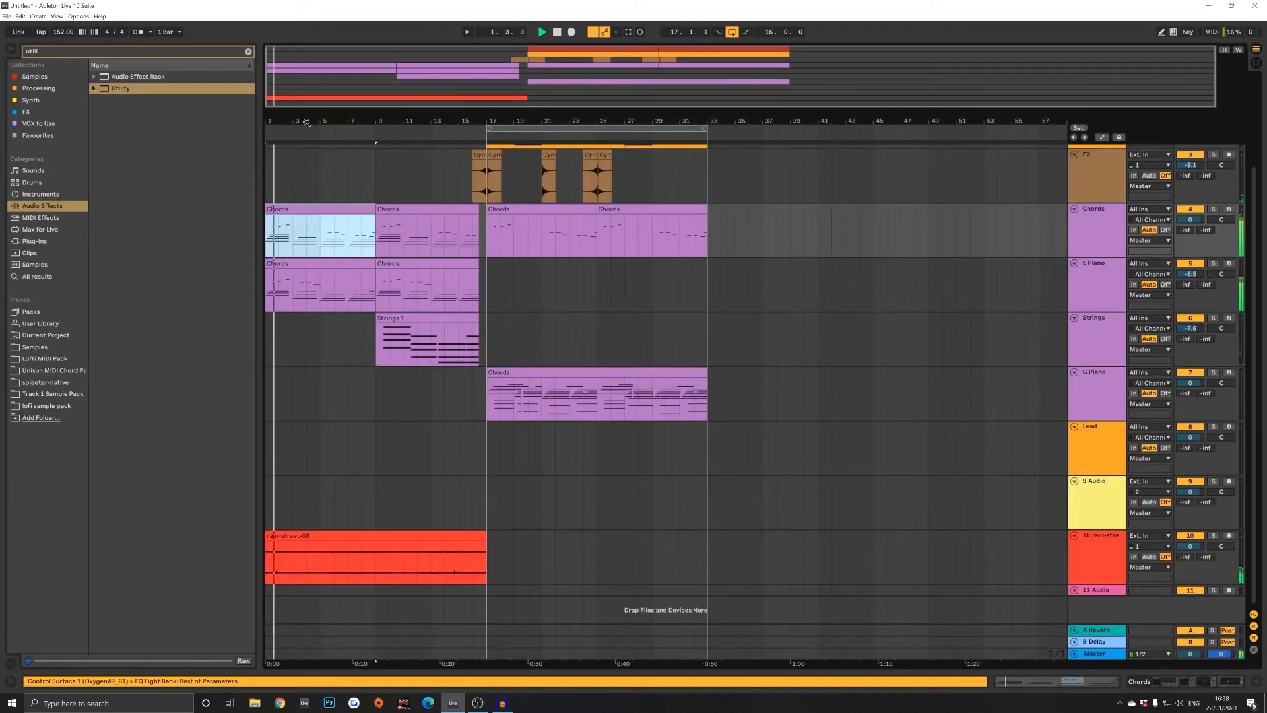
Step: Group the Chords, E Piano and Strings tracks and name the group Intro
{"action": "left_click", "coordinate": [249, 52]}
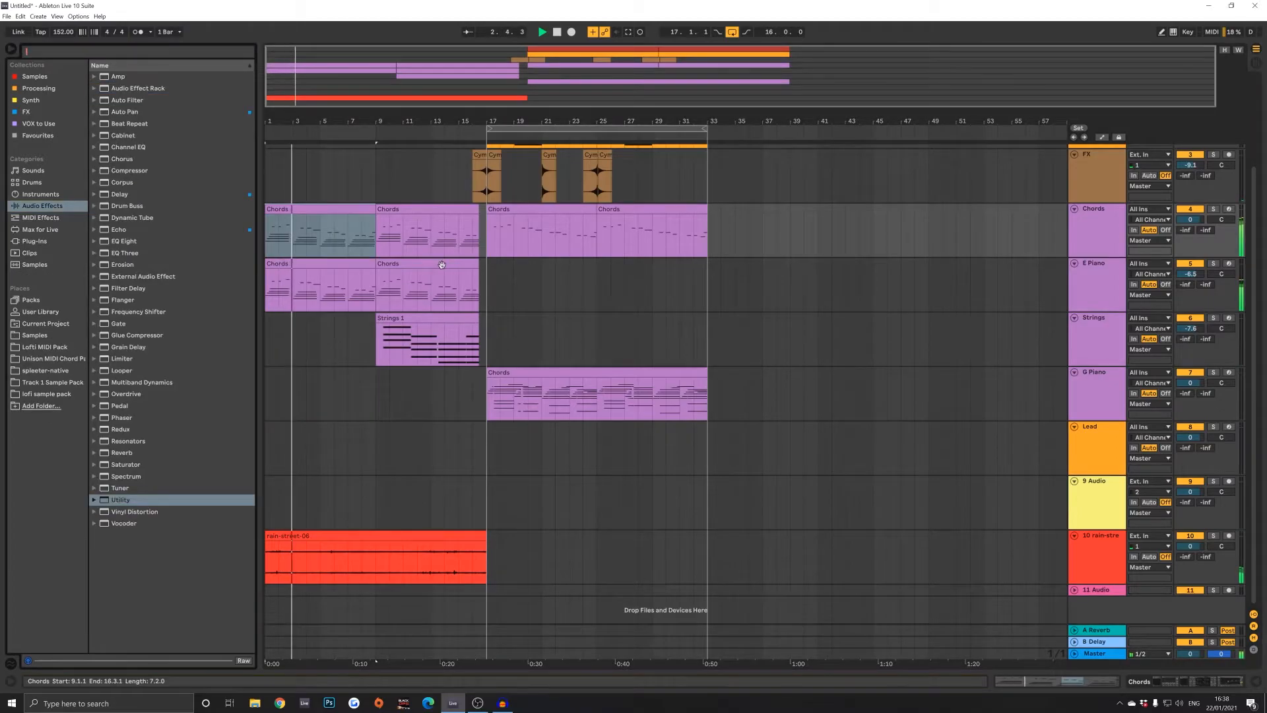
{"action": "left_click", "coordinate": [1120, 236]}
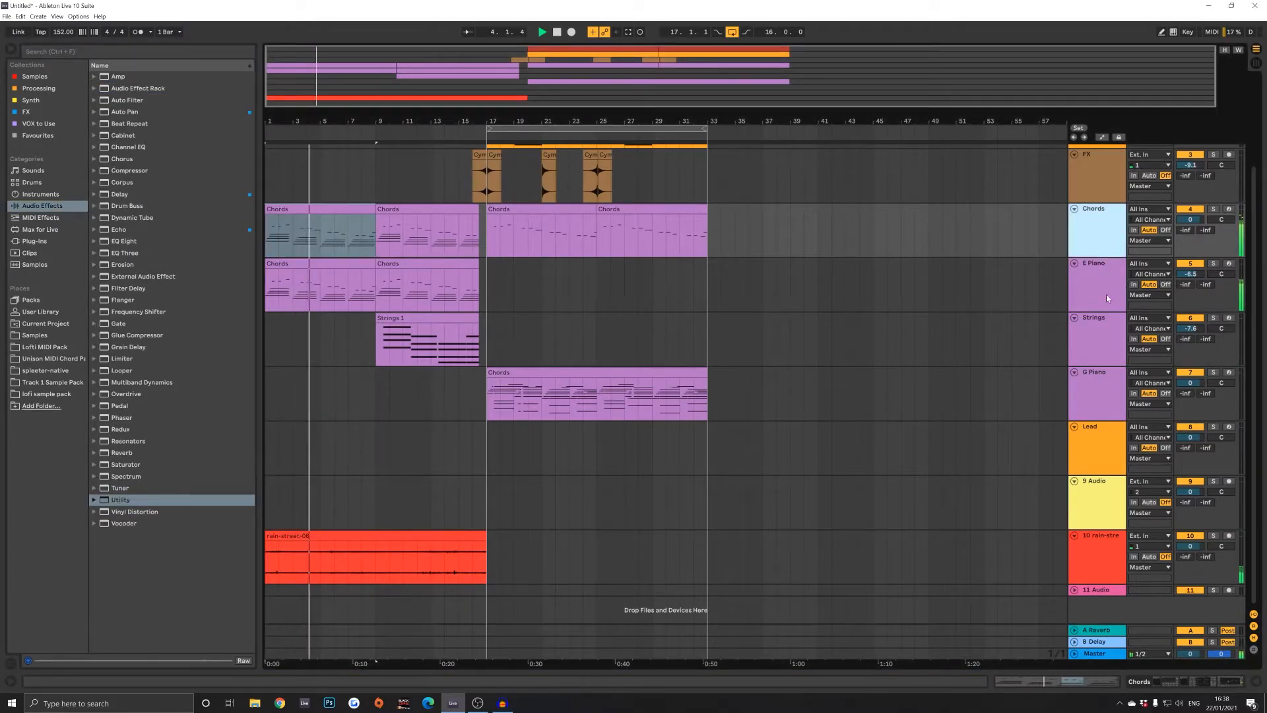
{"action": "left_click", "coordinate": [1096, 330]}
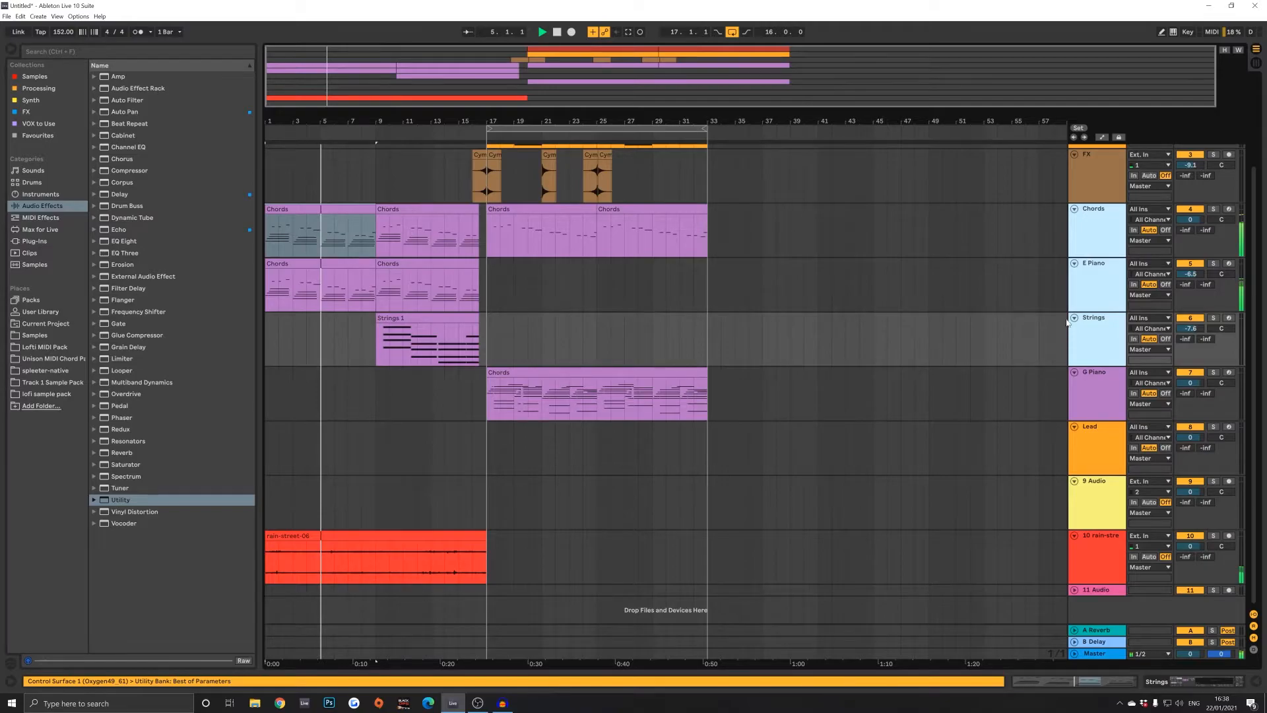
{"action": "key", "text": "ctrl+g"}
{"action": "left_click", "coordinate": [1088, 214]}
{"action": "key", "text": "ctrl+r"}
{"action": "type", "text": "Intro"}
{"action": "key", "text": "Return"}
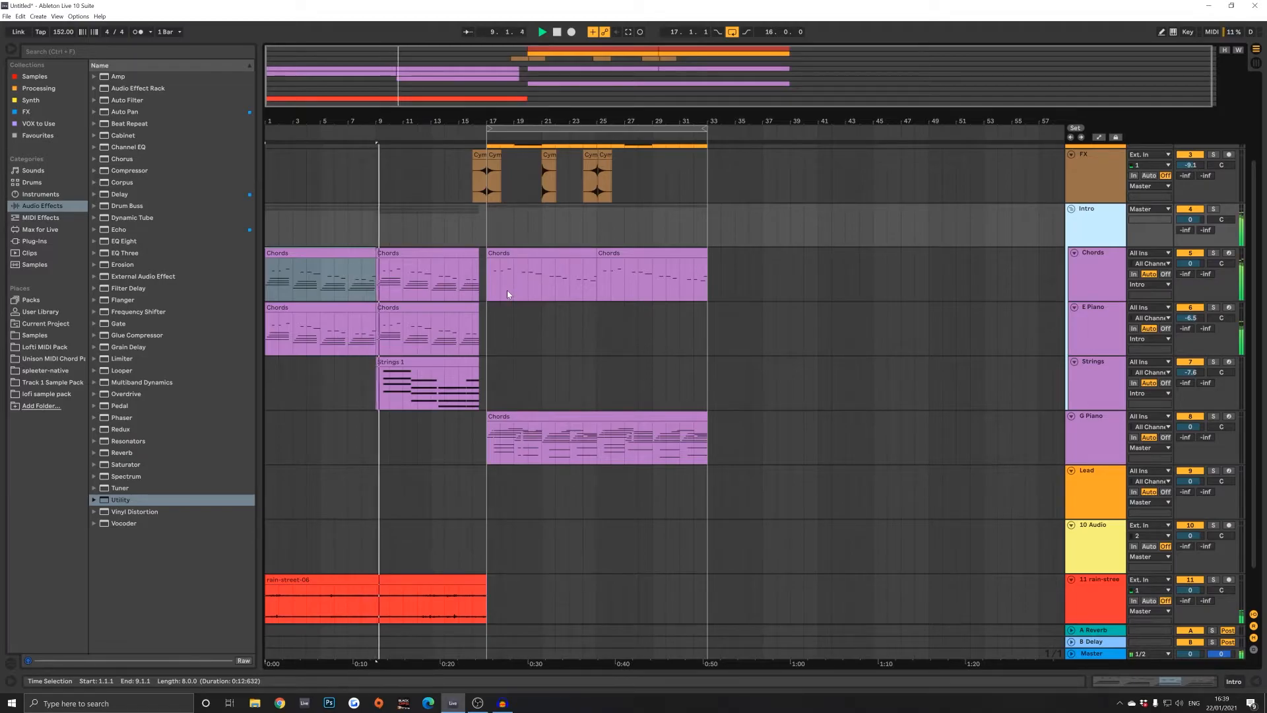
Step: Lower the Strings track volume to -13.7 dB
{"action": "left_click_drag", "start_coordinate": [1191, 373], "coordinate": [1191, 398]}
{"action": "left_click", "coordinate": [1107, 382]}
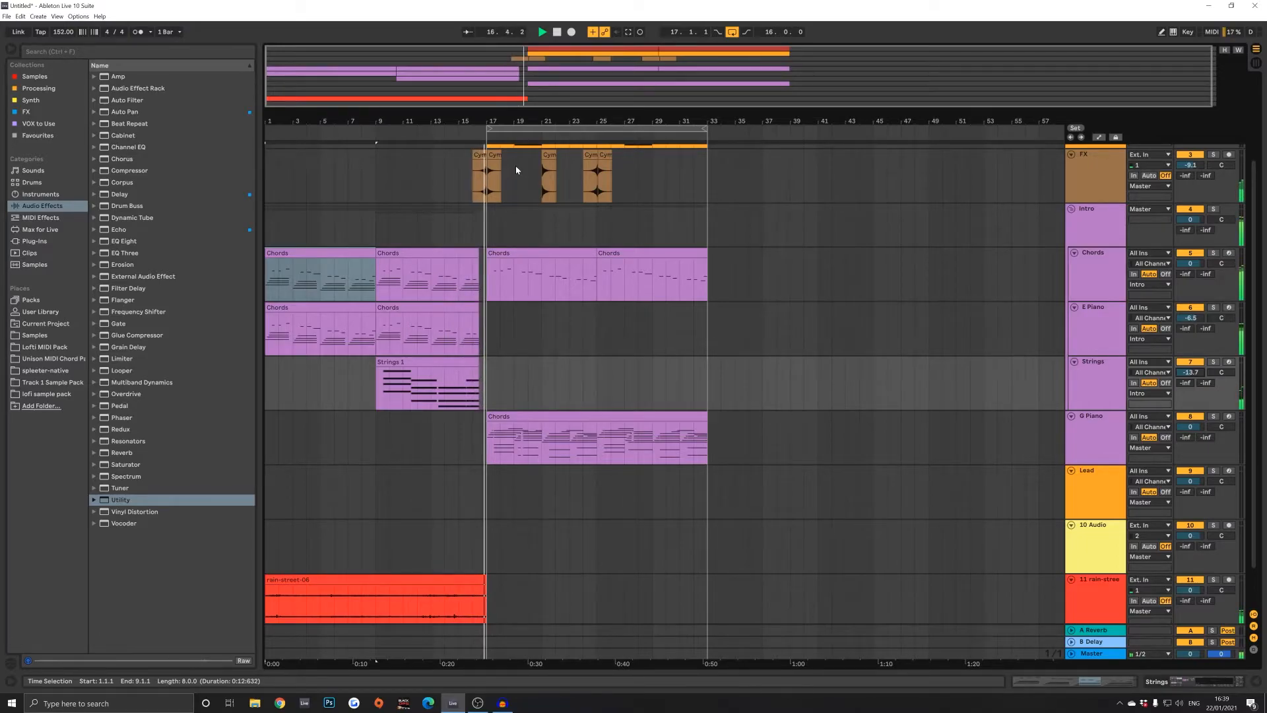
Step: Trim the start of the first F#1 note in the Bass Line's first clip to 1.2 and play it back
{"action": "scroll", "coordinate": [547, 259], "scroll_direction": "up", "scroll_amount": 3}
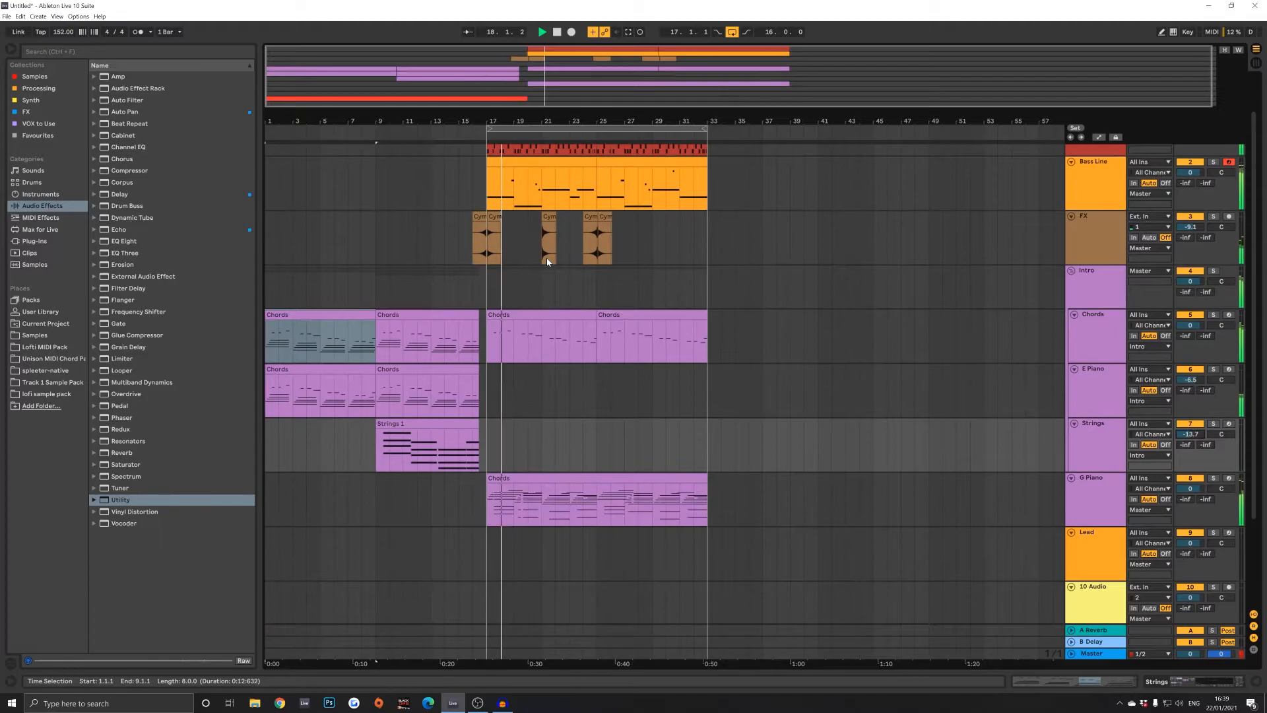
{"action": "double_click", "coordinate": [518, 201]}
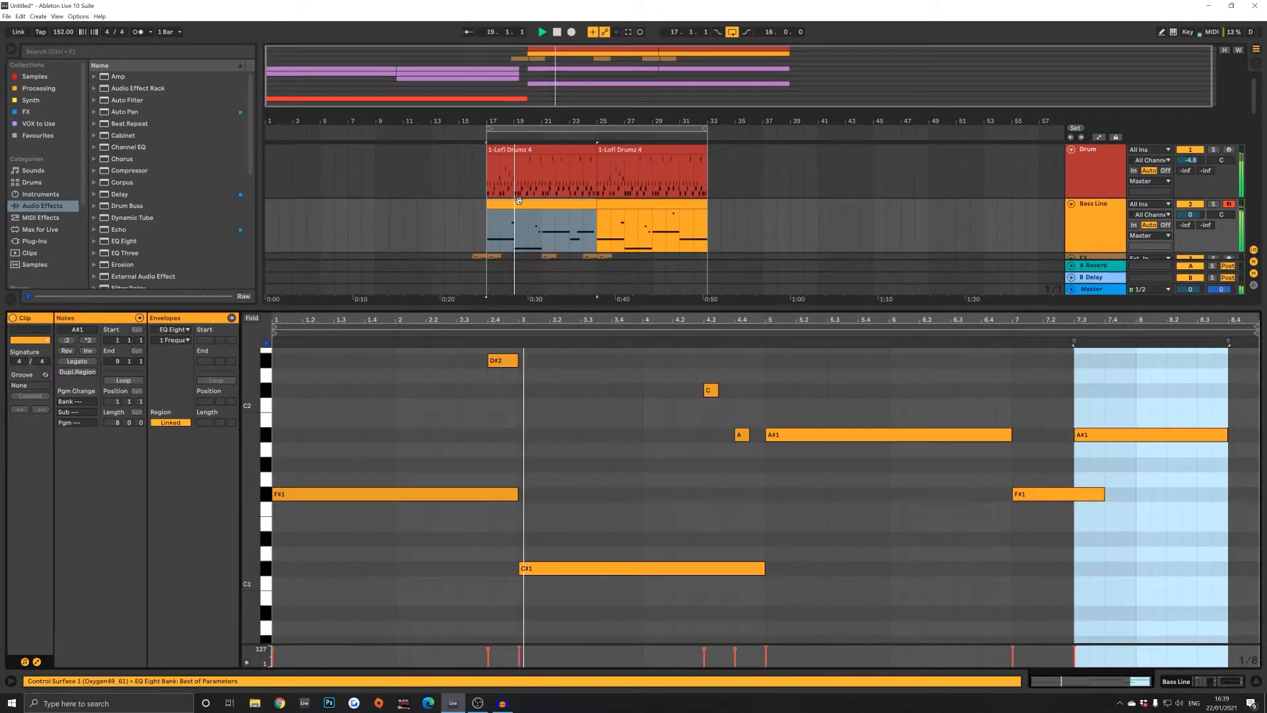
{"action": "key", "text": "space"}
{"action": "left_click", "coordinate": [275, 496]}
{"action": "left_click_drag", "start_coordinate": [273, 492], "coordinate": [304, 495]}
{"action": "left_click", "coordinate": [306, 499]}
{"action": "key", "text": "space"}
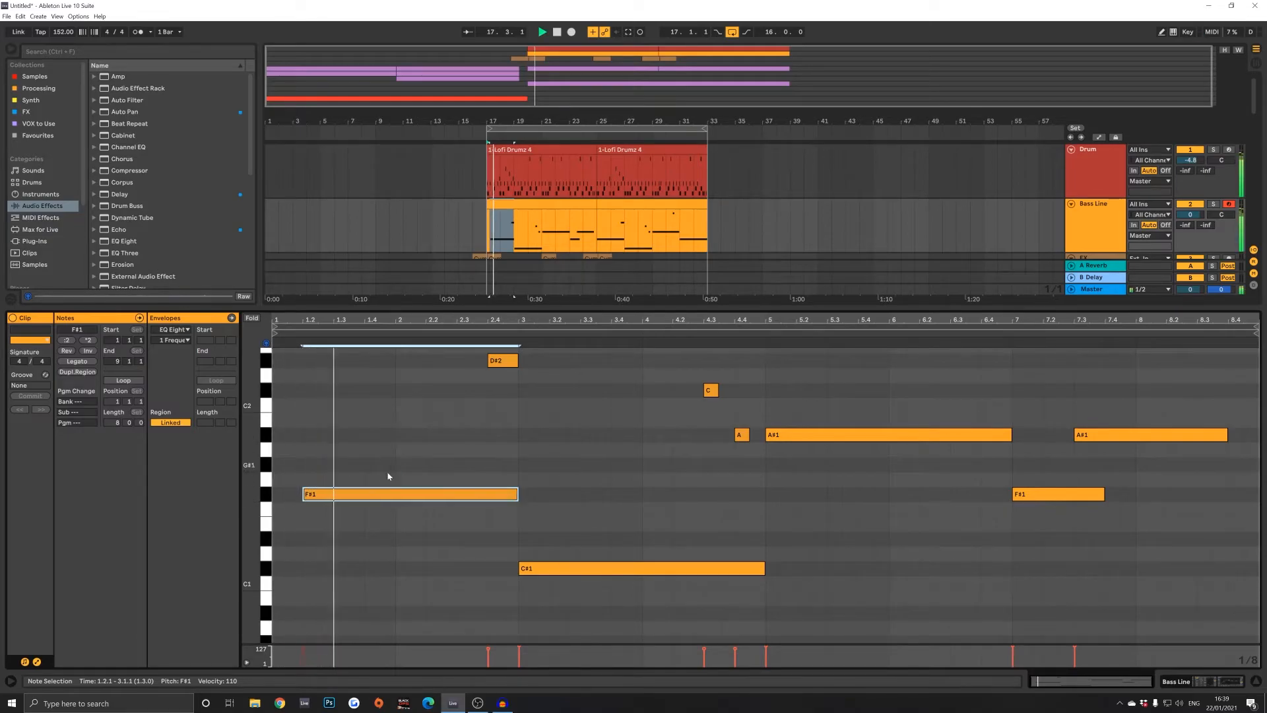
Step: Move the Bass Line's first F#1 note to start at 1.3 and trim its end to bar 3
{"action": "left_click_drag", "start_coordinate": [324, 496], "coordinate": [385, 496]}
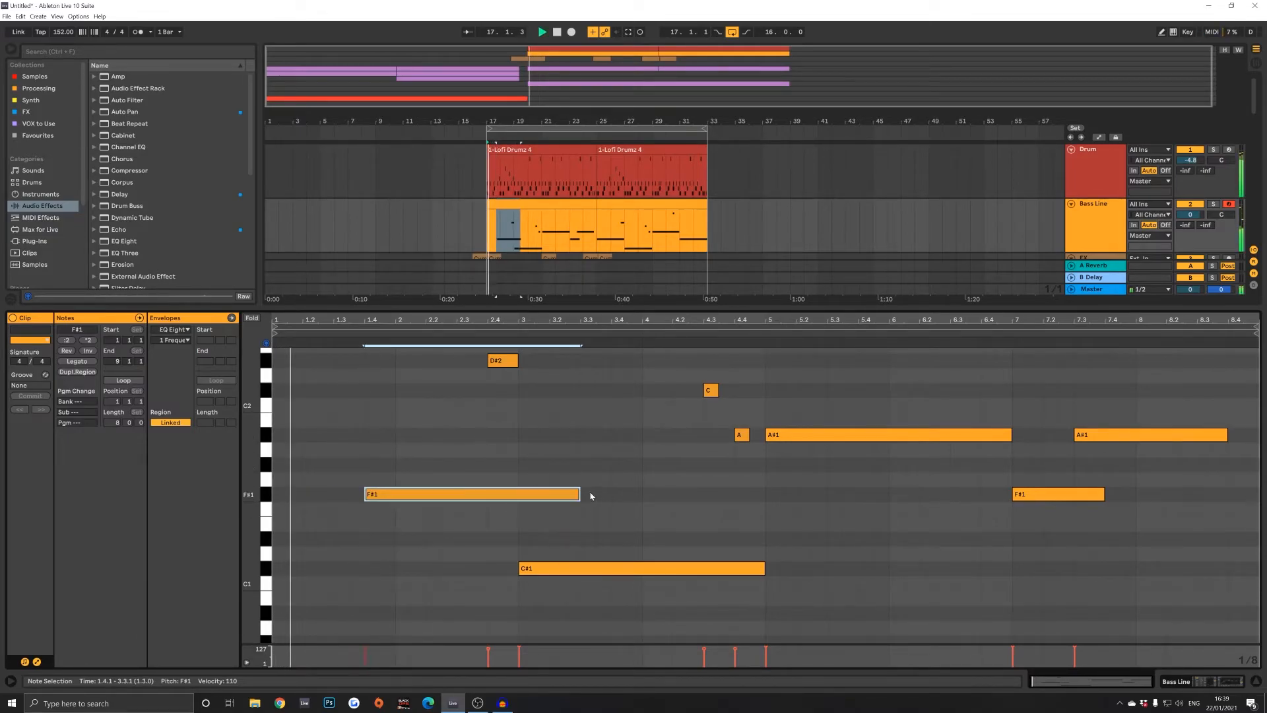
{"action": "left_click_drag", "start_coordinate": [473, 499], "coordinate": [441, 502]}
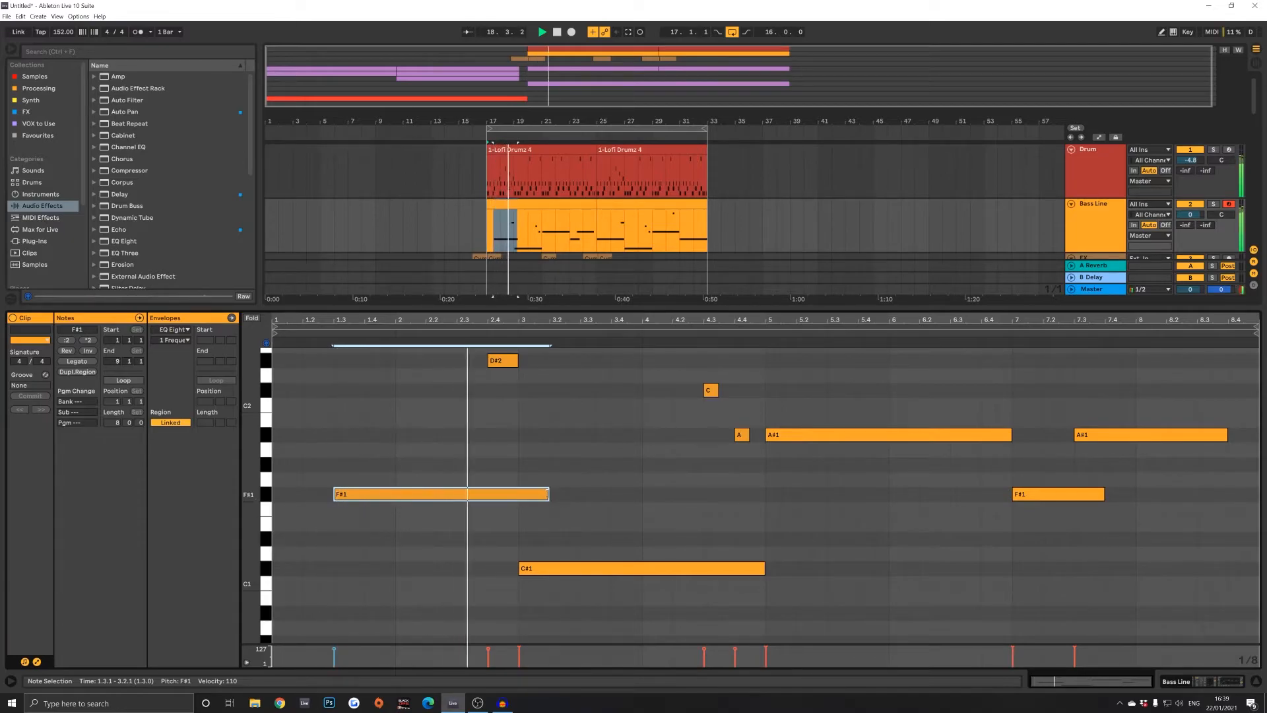
{"action": "left_click_drag", "start_coordinate": [548, 494], "coordinate": [518, 494]}
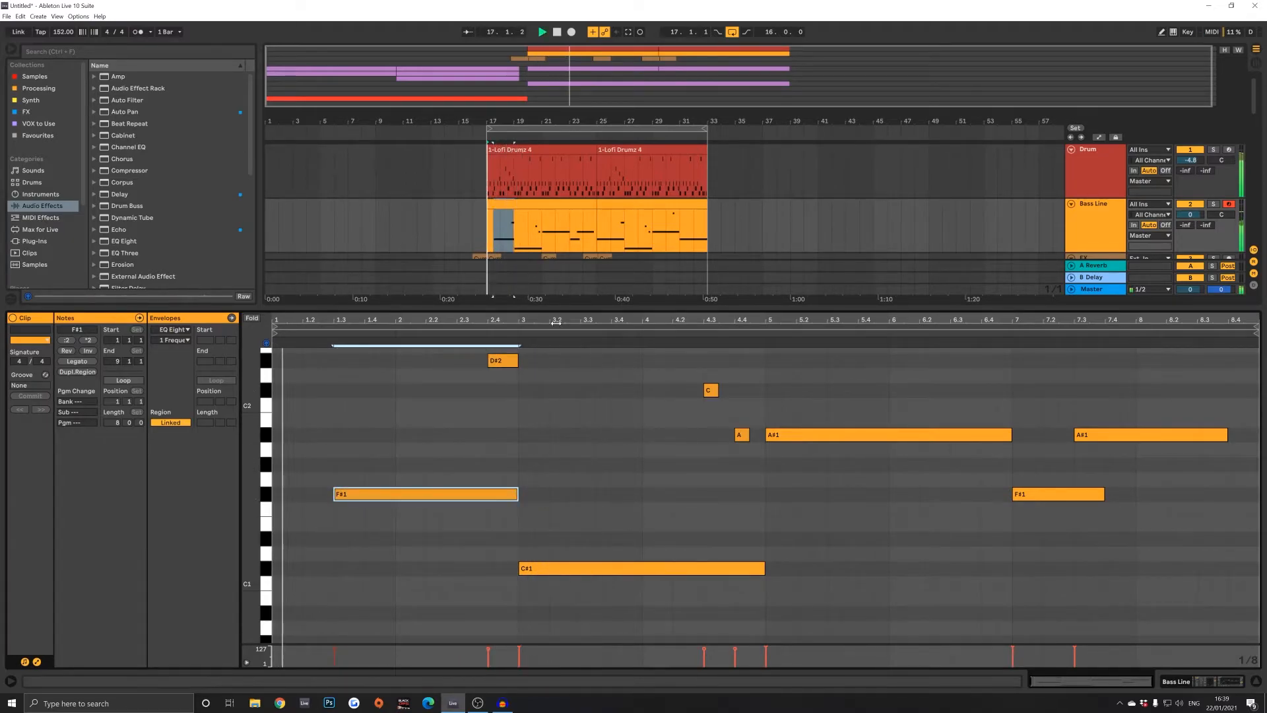
Step: Lower the G Piano and Chords track volumes to -2.0 dB each
{"action": "key", "text": "ctrl+alt+l"}
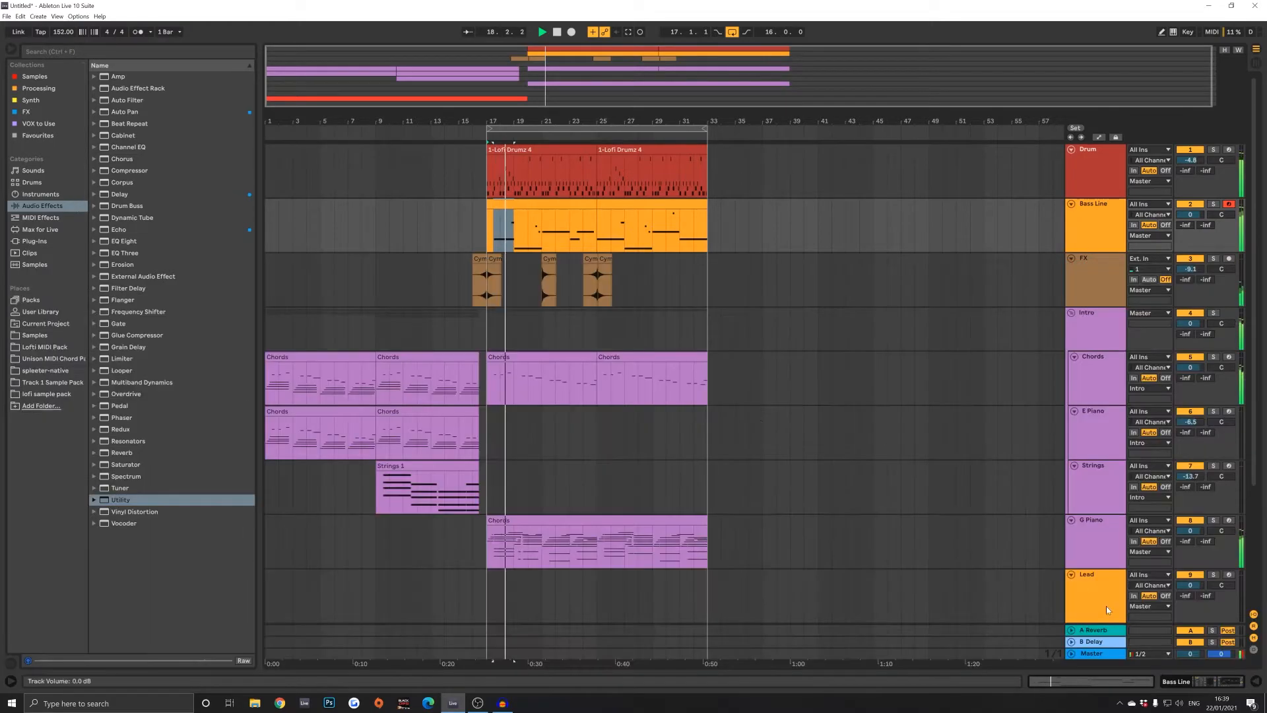
{"action": "scroll", "coordinate": [696, 302], "scroll_direction": "down", "scroll_amount": 3}
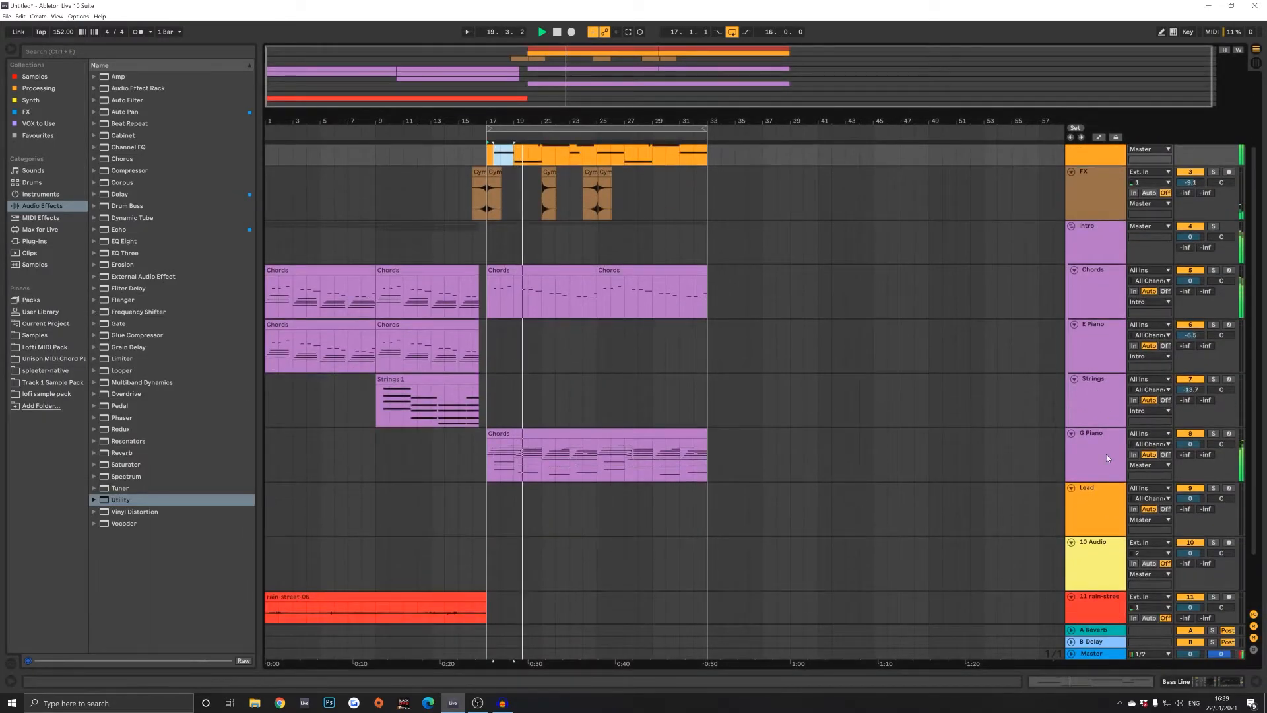
{"action": "left_click", "coordinate": [1206, 460]}
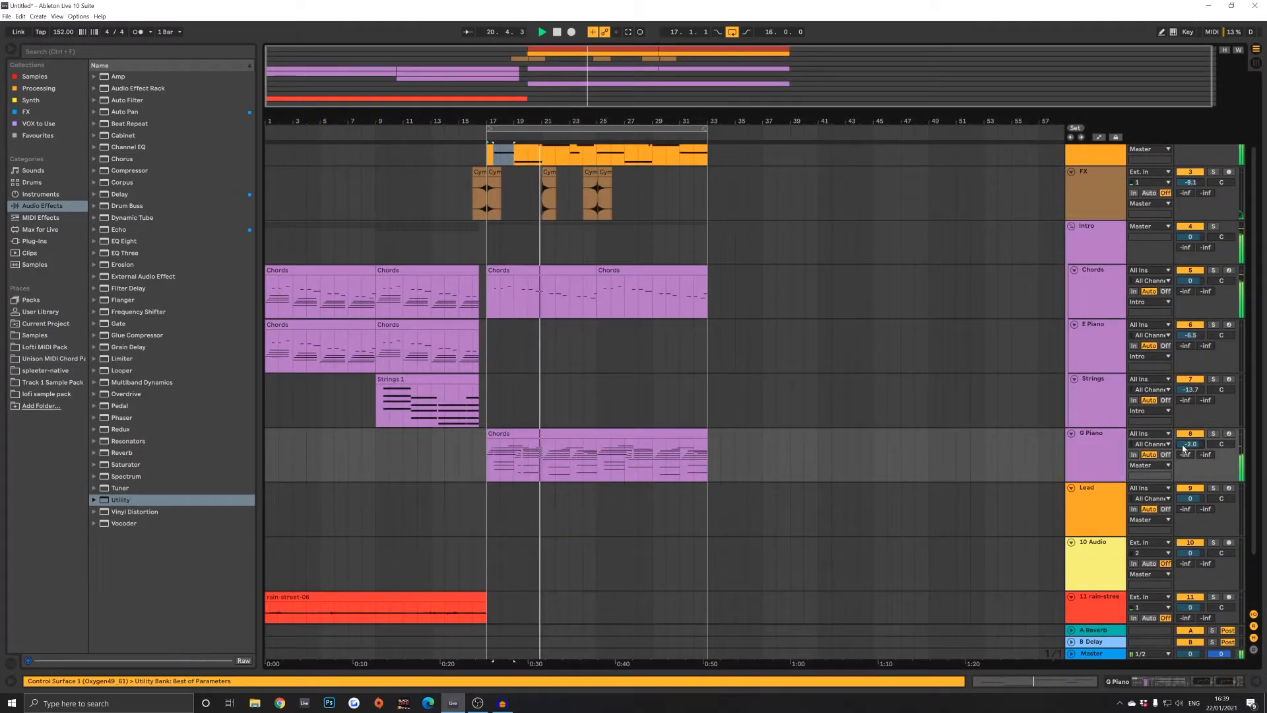
Step: Add the iZotope Vinyl plug-in to the Intro group
{"action": "left_click", "coordinate": [1088, 249]}
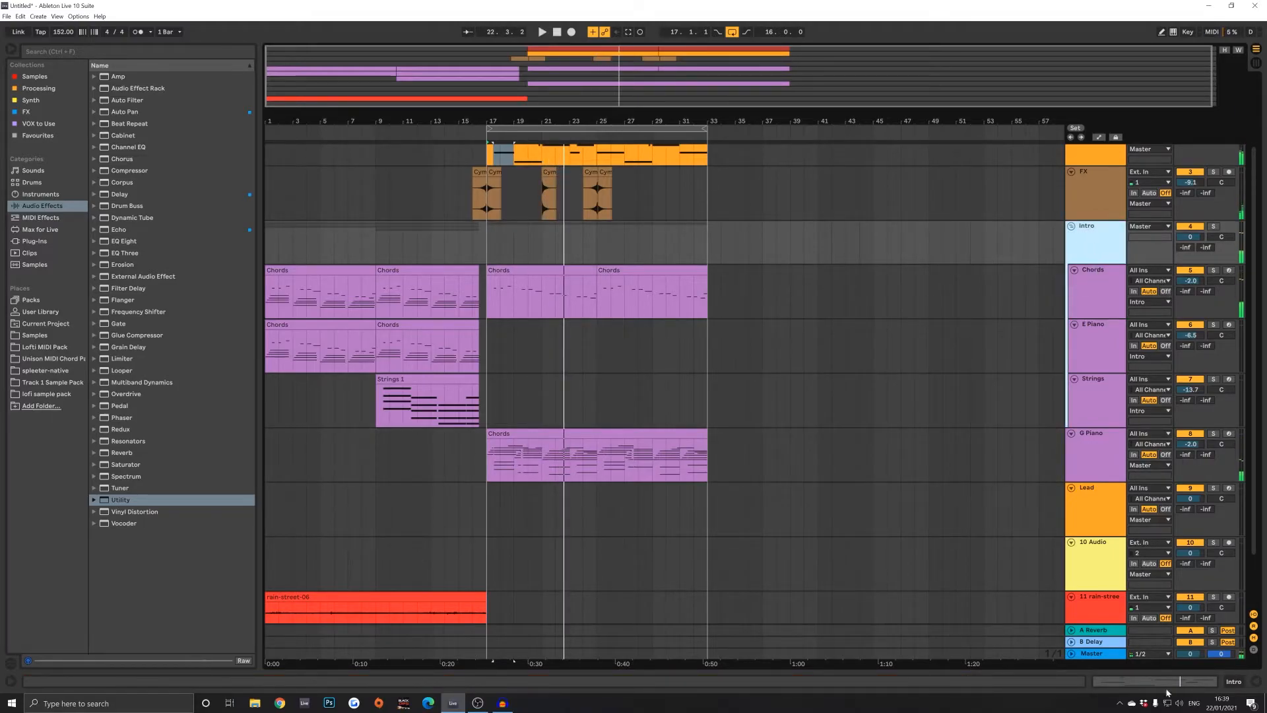
{"action": "left_click", "coordinate": [1234, 684]}
{"action": "scroll", "coordinate": [142, 260], "scroll_direction": "down", "scroll_amount": 2}
{"action": "scroll", "coordinate": [111, 247], "scroll_direction": "up", "scroll_amount": 2}
{"action": "scroll", "coordinate": [135, 257], "scroll_direction": "down", "scroll_amount": 2}
{"action": "scroll", "coordinate": [164, 272], "scroll_direction": "up", "scroll_amount": 2}
{"action": "scroll", "coordinate": [161, 278], "scroll_direction": "down", "scroll_amount": 2}
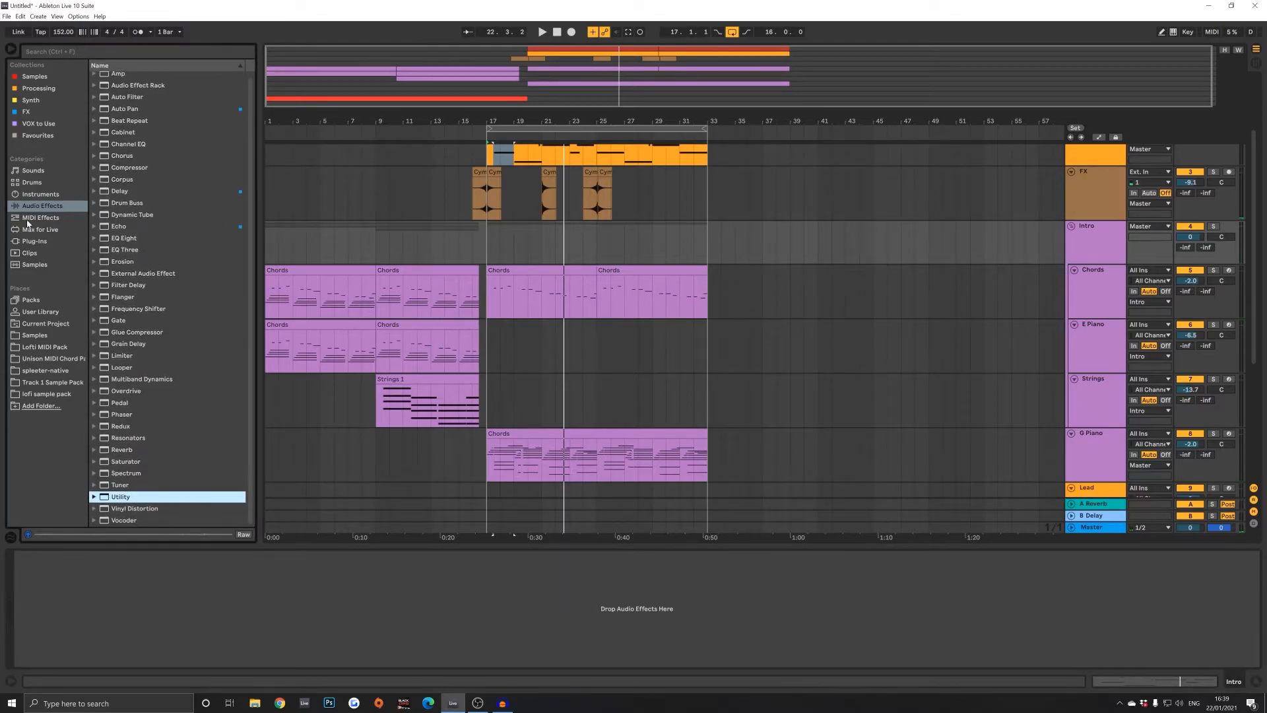
{"action": "left_click", "coordinate": [37, 241]}
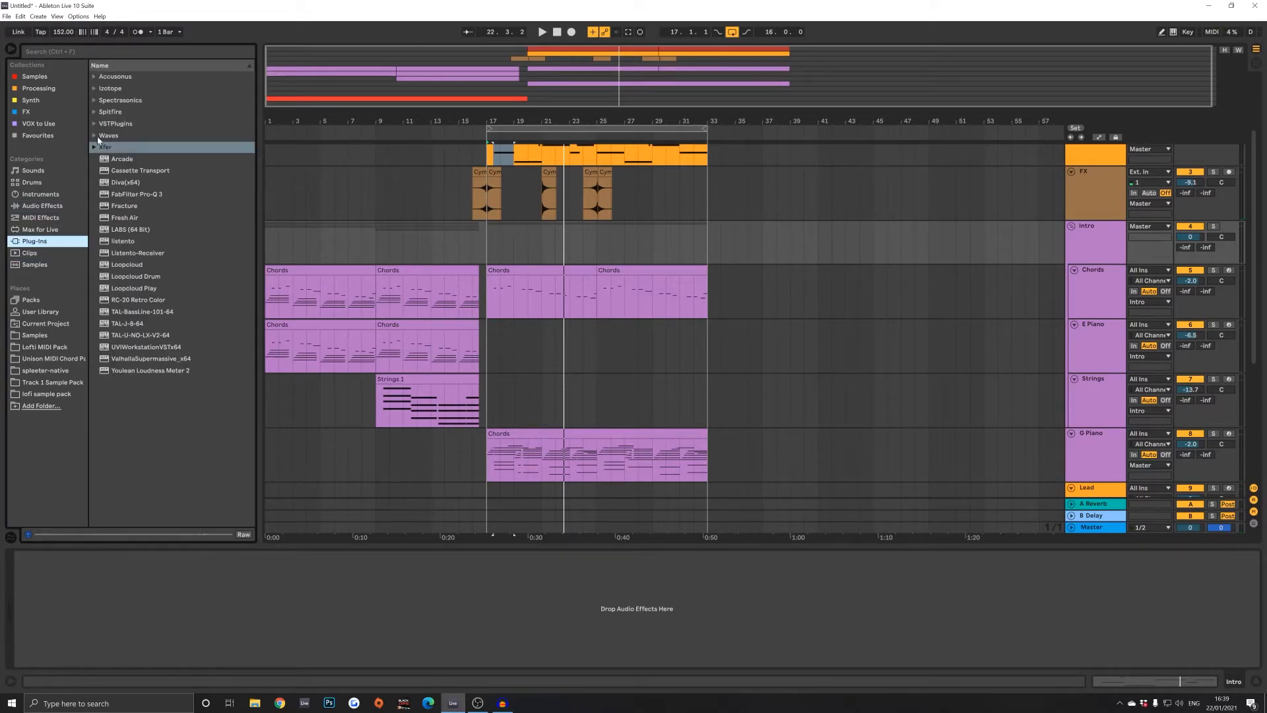
{"action": "left_click", "coordinate": [110, 88]}
{"action": "left_click", "coordinate": [138, 111]}
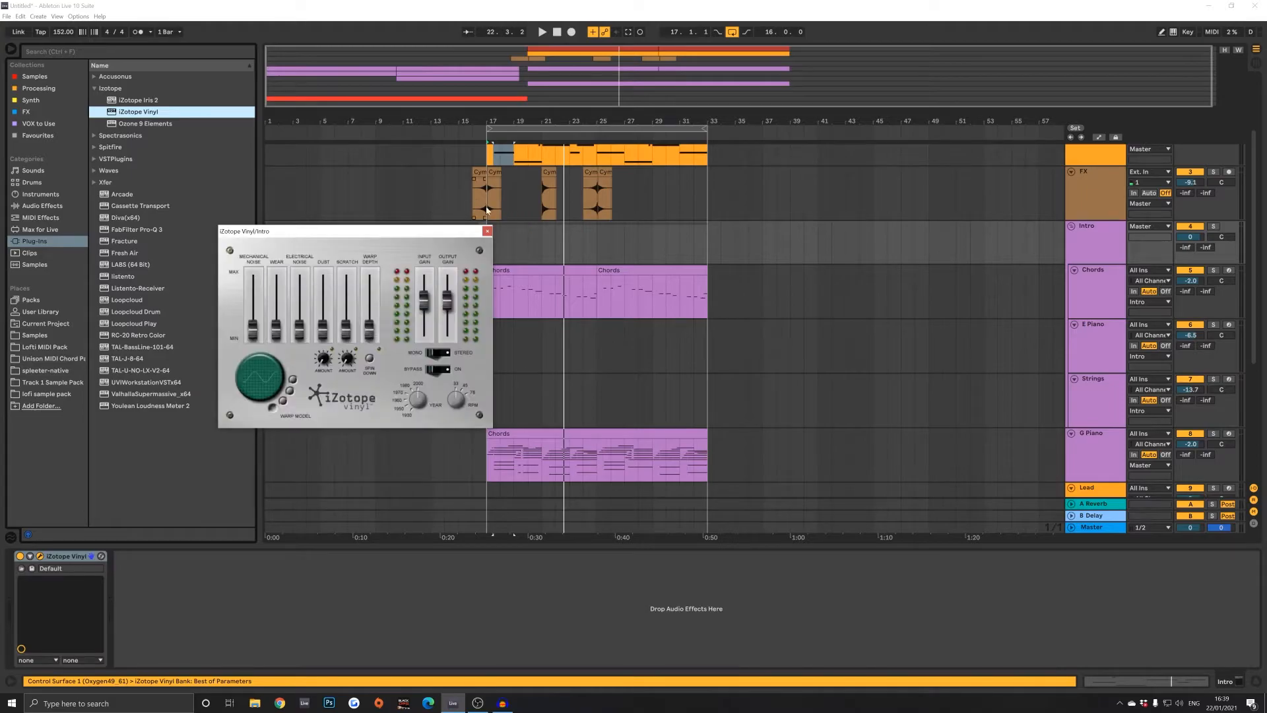
Step: Add EQ Eight after iZotope Vinyl with a band 1 low cut at 147 Hz and a band 8 high cut at 1.91 kHz
{"action": "left_click", "coordinate": [42, 206]}
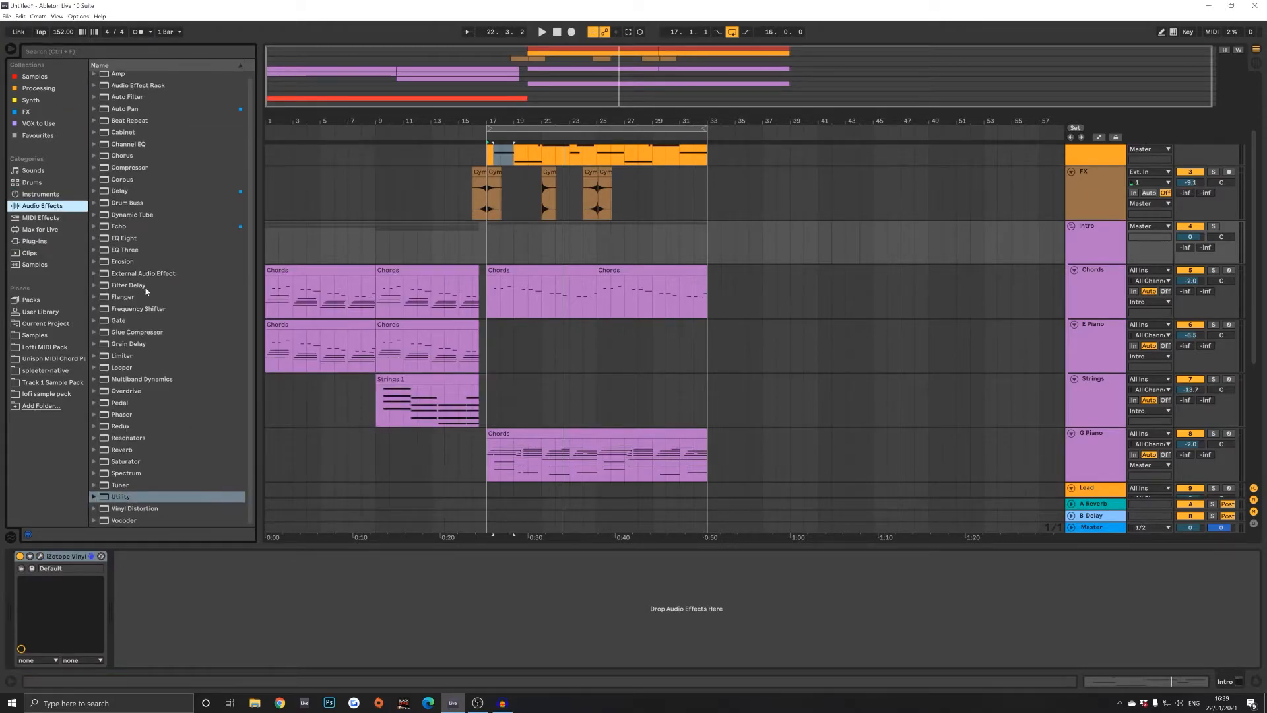
{"action": "left_click_drag", "start_coordinate": [128, 242], "coordinate": [205, 610]}
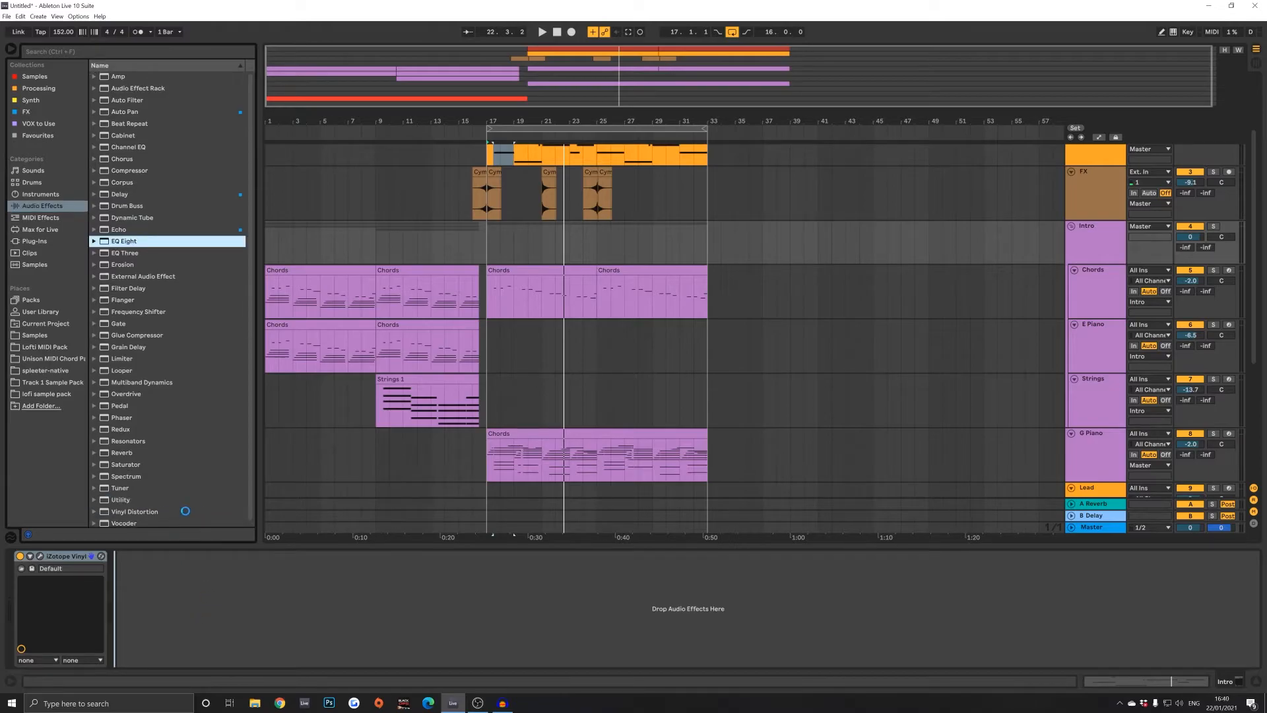
{"action": "left_click", "coordinate": [166, 652]}
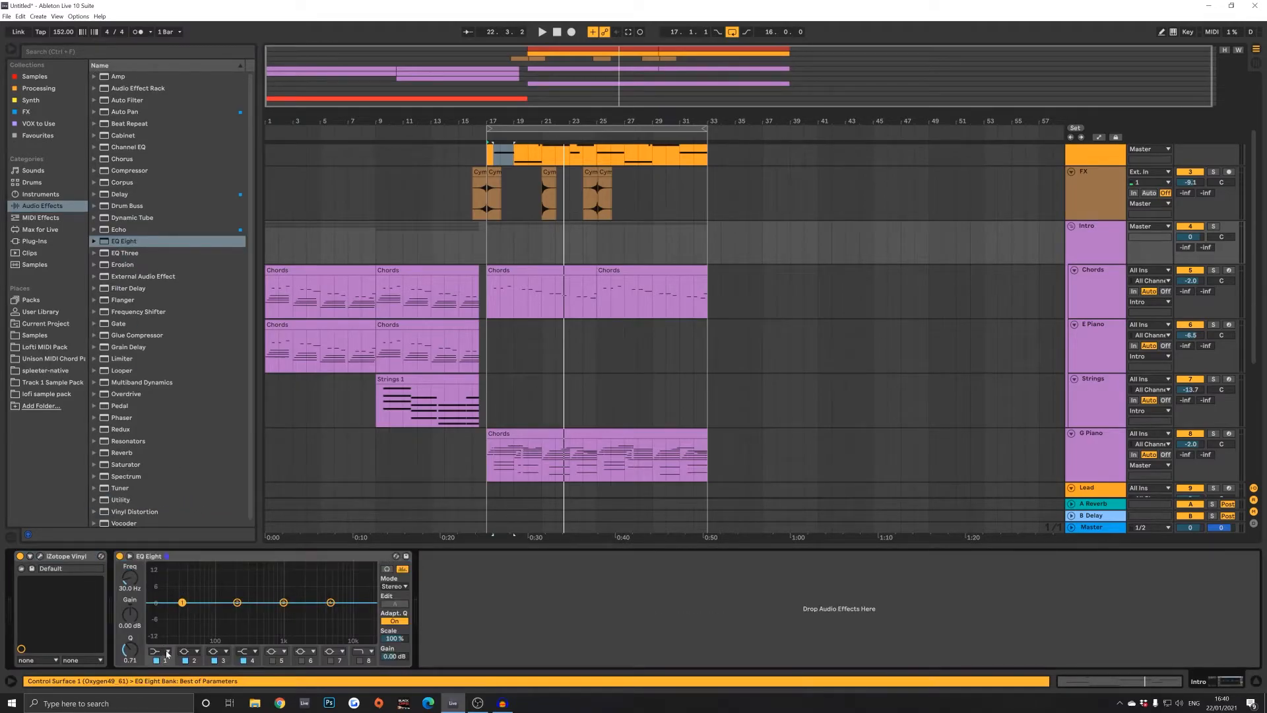
{"action": "left_click", "coordinate": [160, 587]}
{"action": "left_click", "coordinate": [164, 652]}
{"action": "left_click", "coordinate": [159, 587]}
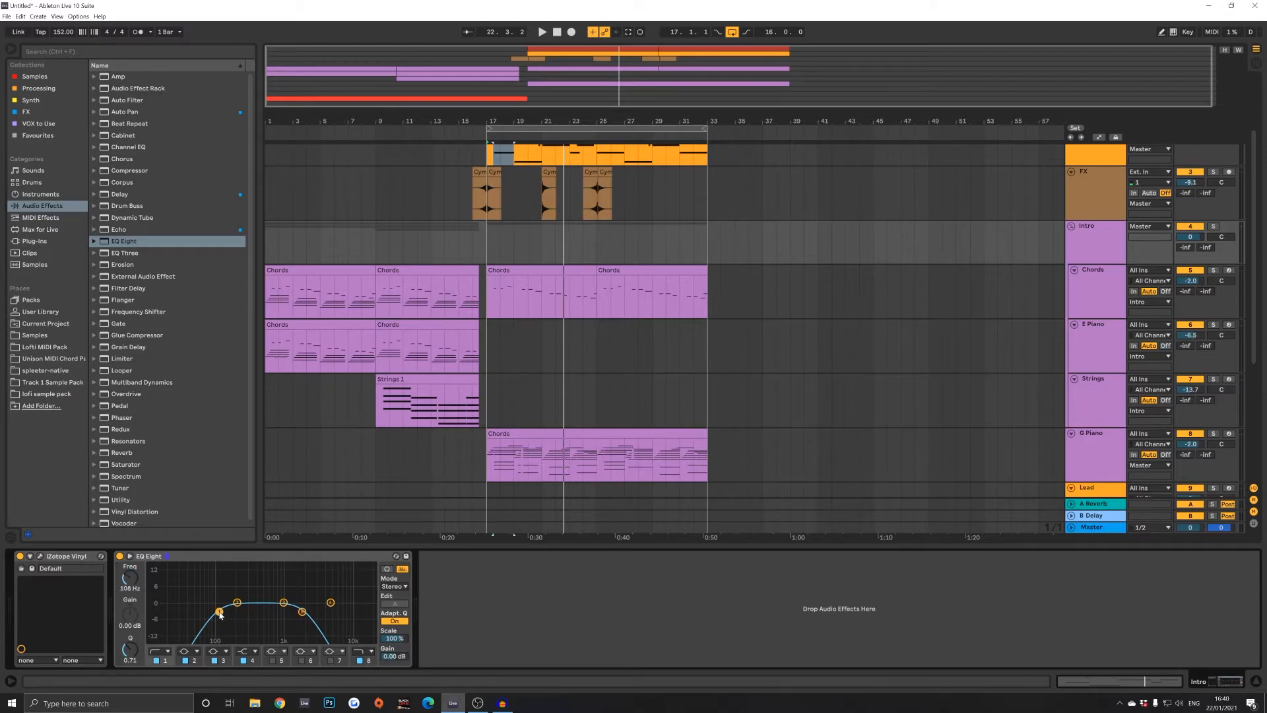
{"action": "left_click", "coordinate": [354, 274]}
{"action": "key", "text": "space"}
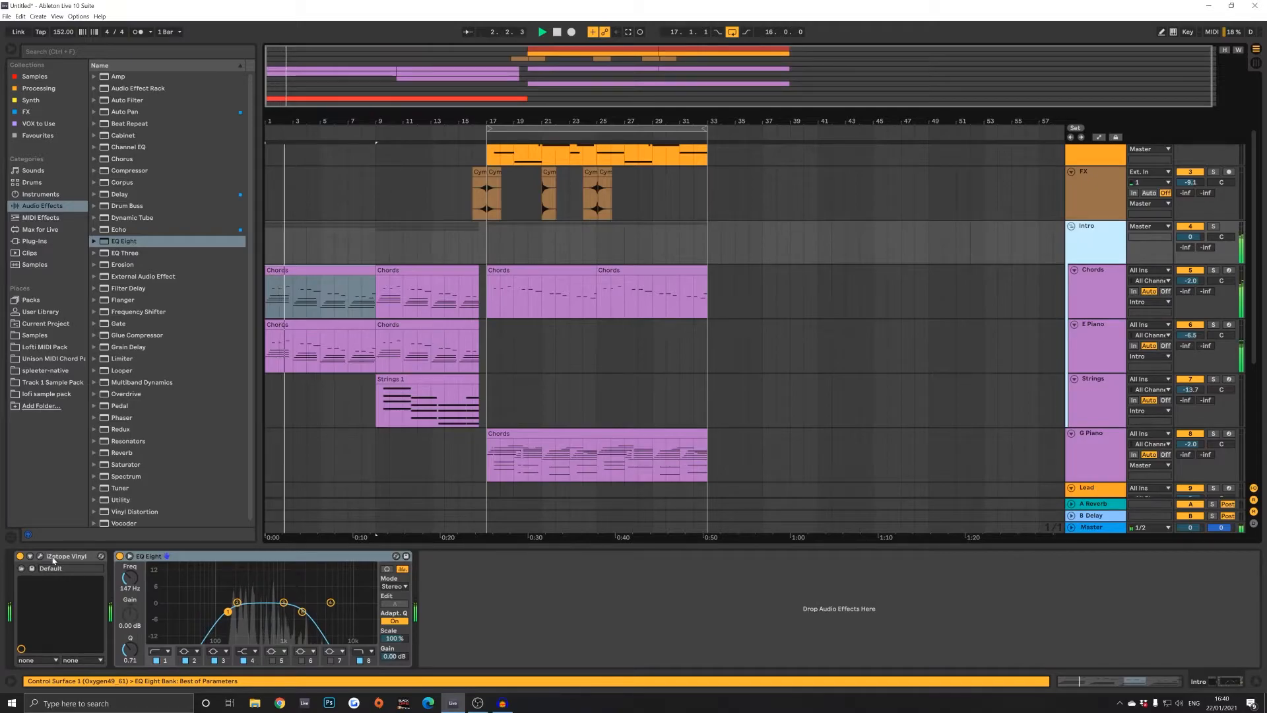
Step: Set iZotope Vinyl's Warp Depth to 17%, slightly raise Mechanical Noise and Electrical Noise, and trigger Spin Down during playback
{"action": "left_click", "coordinate": [40, 556]}
{"action": "left_click_drag", "start_coordinate": [429, 232], "coordinate": [441, 268]}
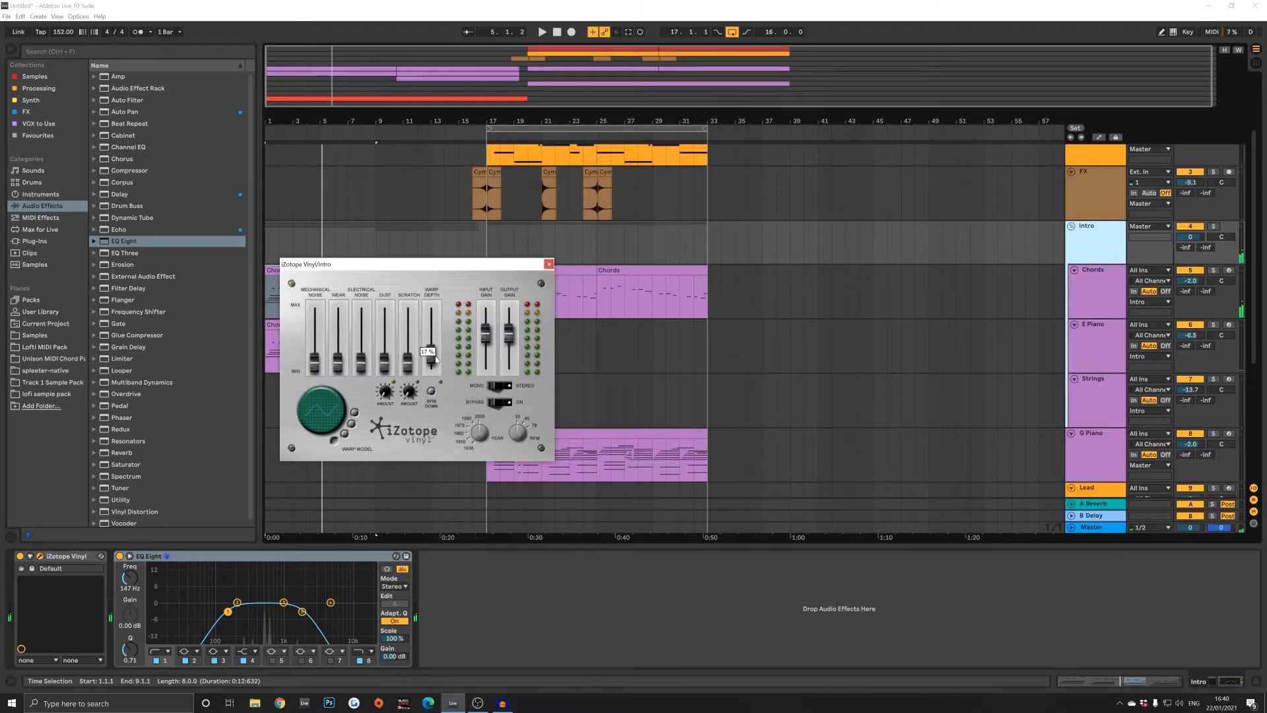
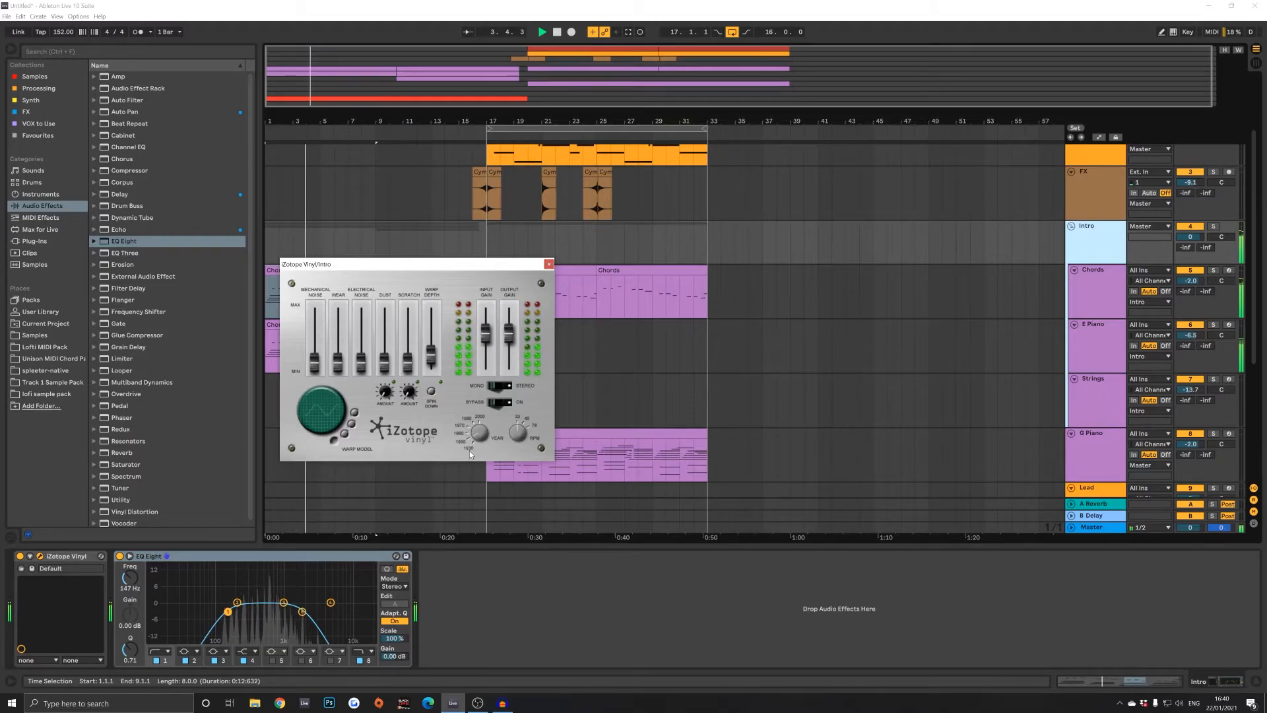
{"action": "key", "text": "space"}
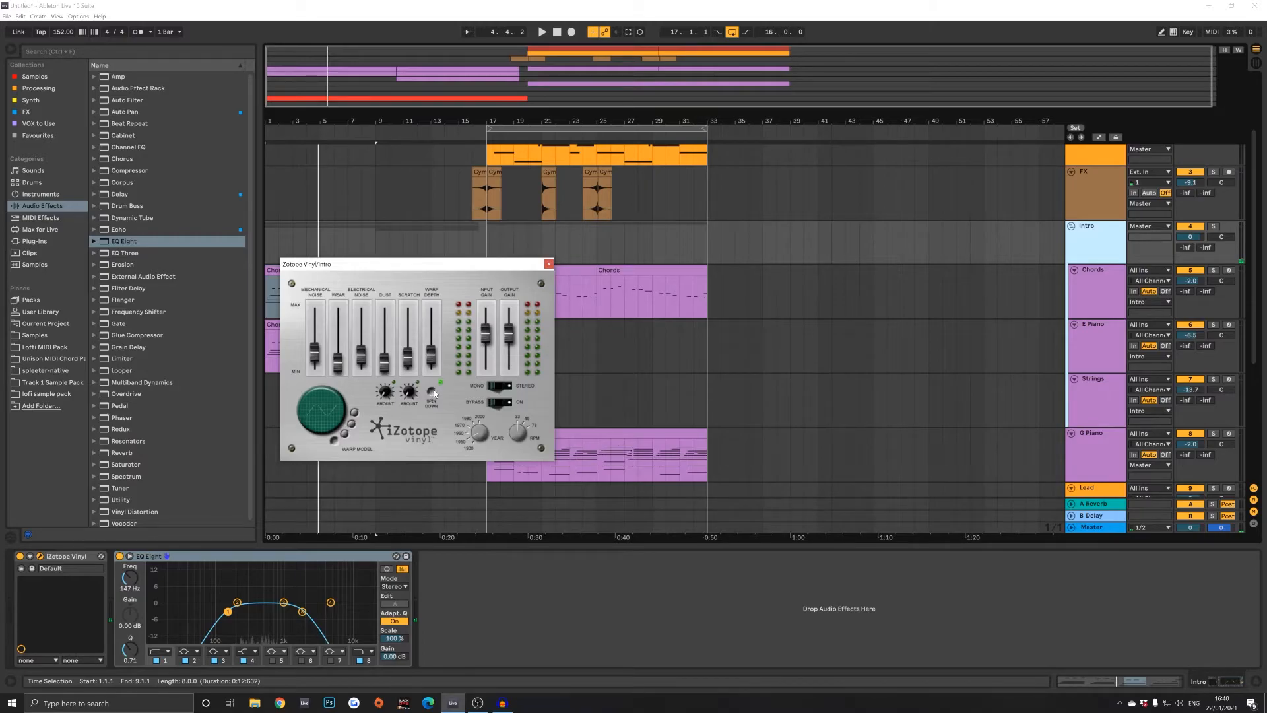
{"action": "left_click", "coordinate": [549, 264]}
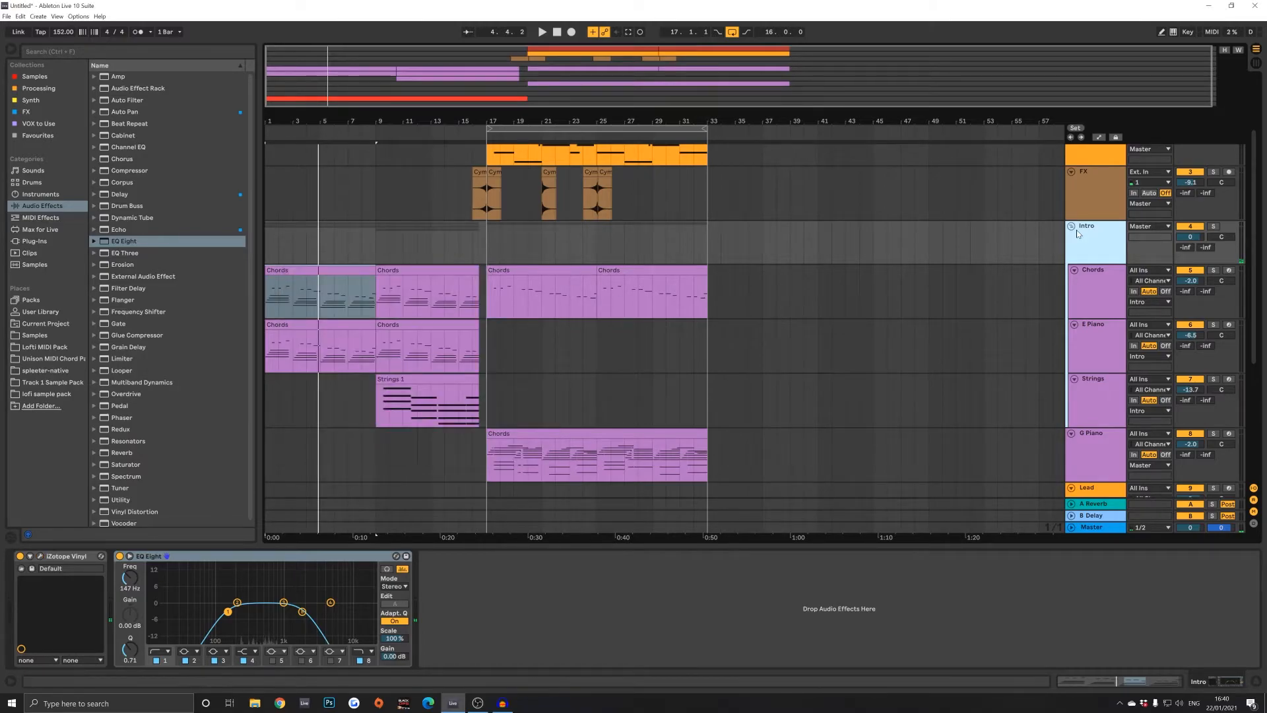
Step: Automate the Intro group's iZotope Vinyl Spin Down to reach 1.00 at bar 16 and drop to zero at bar 17, and audition it
{"action": "left_click", "coordinate": [1173, 32]}
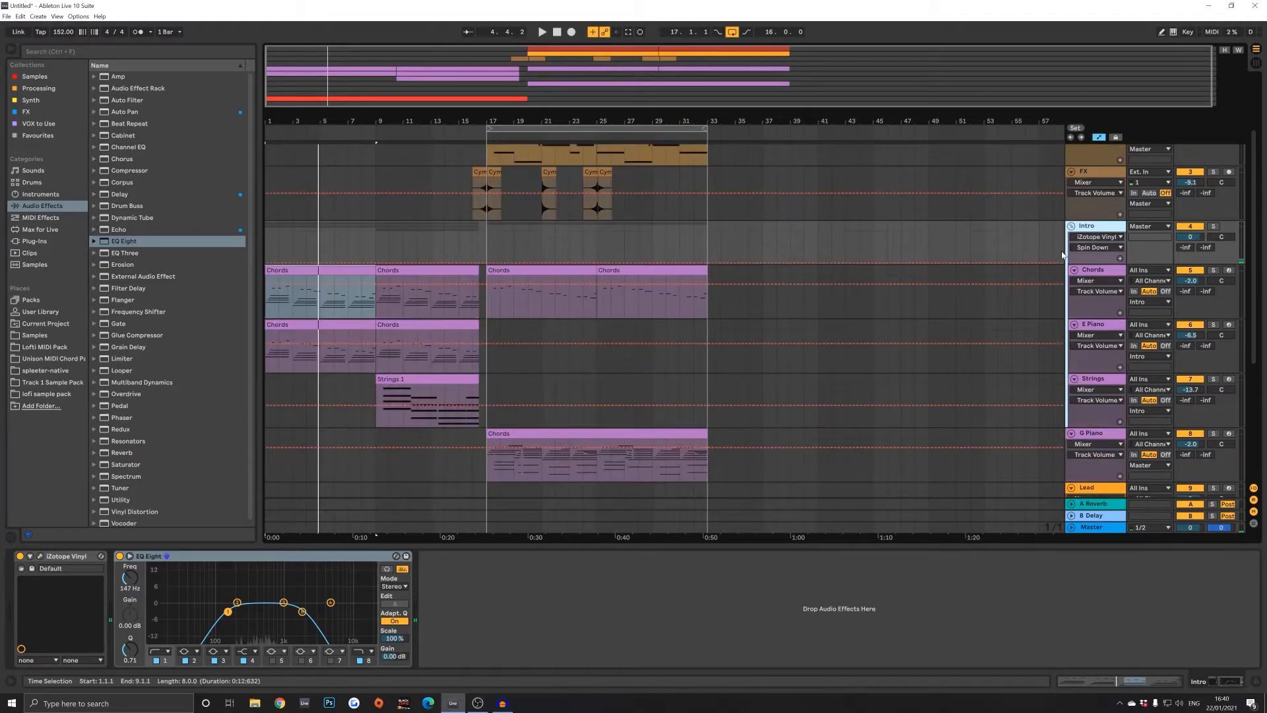
{"action": "left_click", "coordinate": [1107, 248]}
{"action": "left_click", "coordinate": [439, 295]}
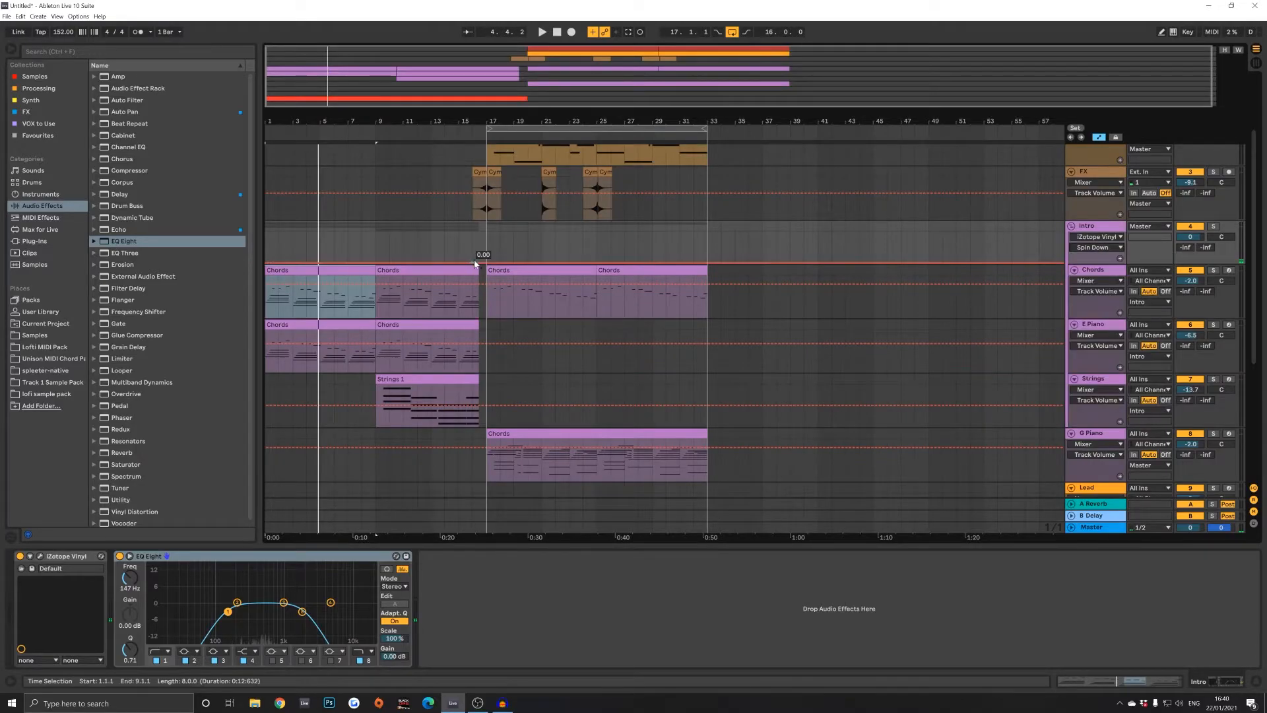
{"action": "left_click_drag", "start_coordinate": [473, 266], "coordinate": [487, 232]}
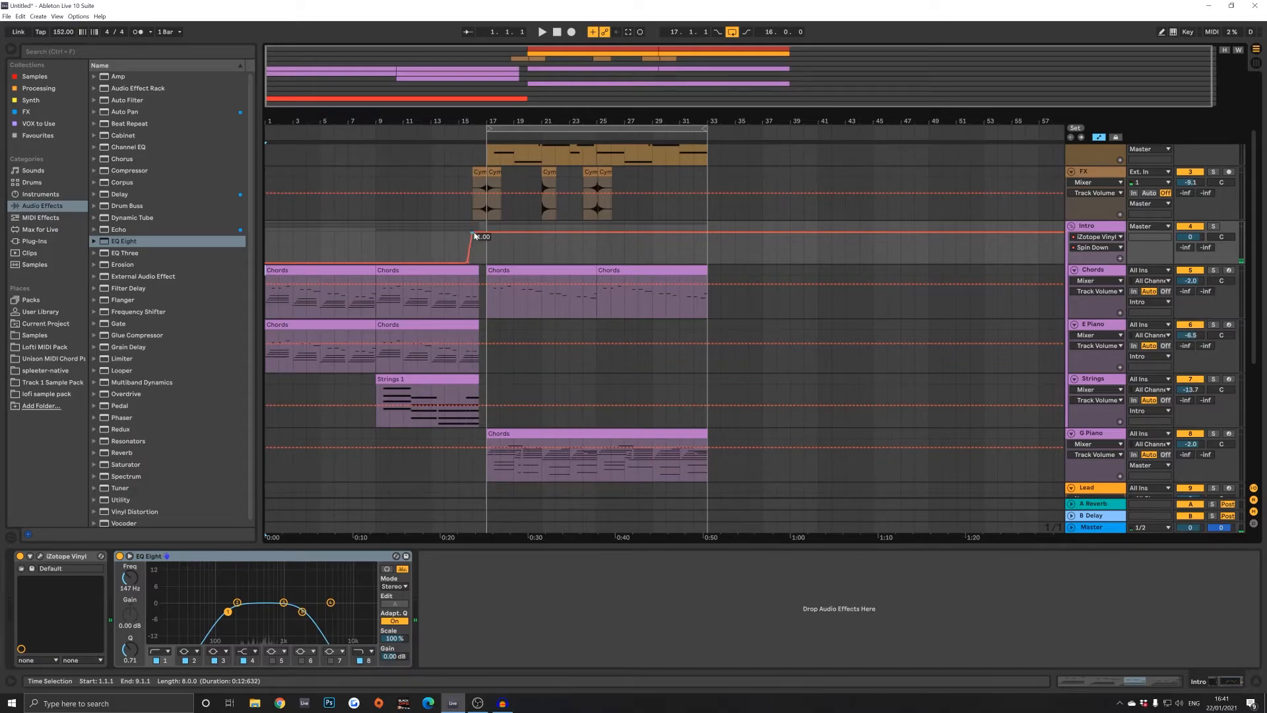
{"action": "left_click", "coordinate": [487, 234]}
{"action": "left_click_drag", "start_coordinate": [492, 232], "coordinate": [491, 262]}
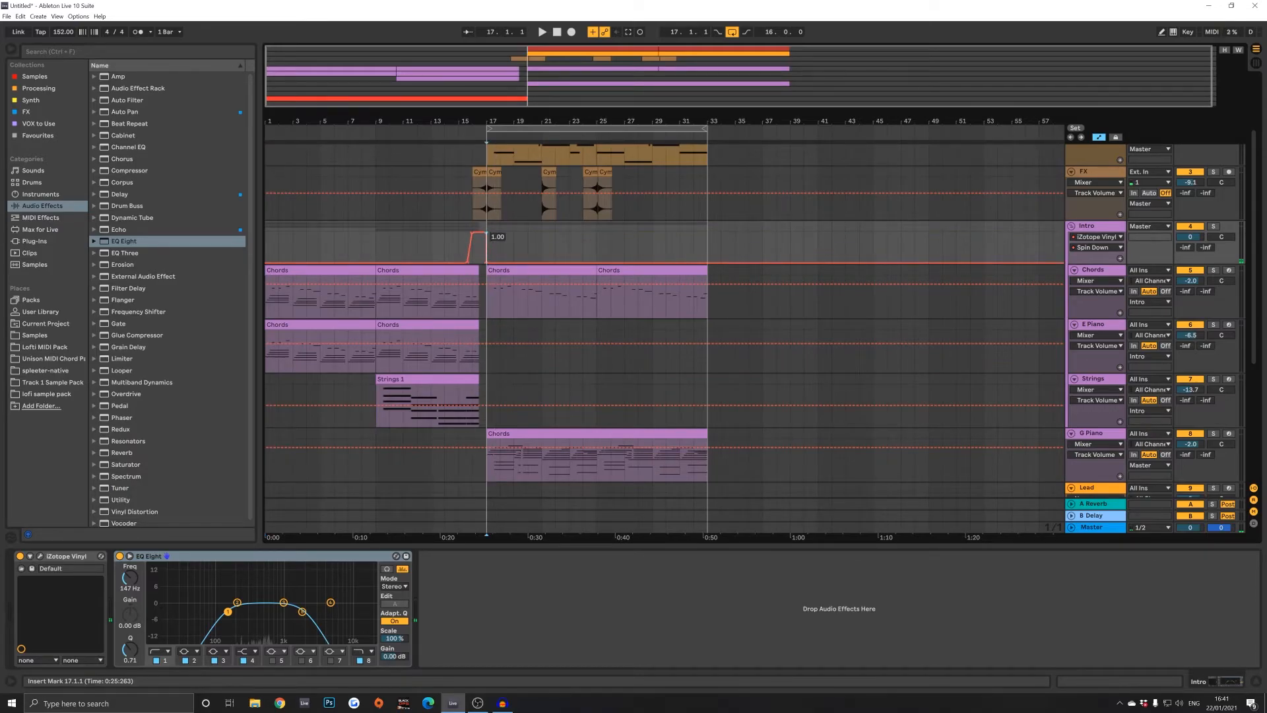
{"action": "left_click", "coordinate": [457, 225]}
{"action": "key", "text": "space"}
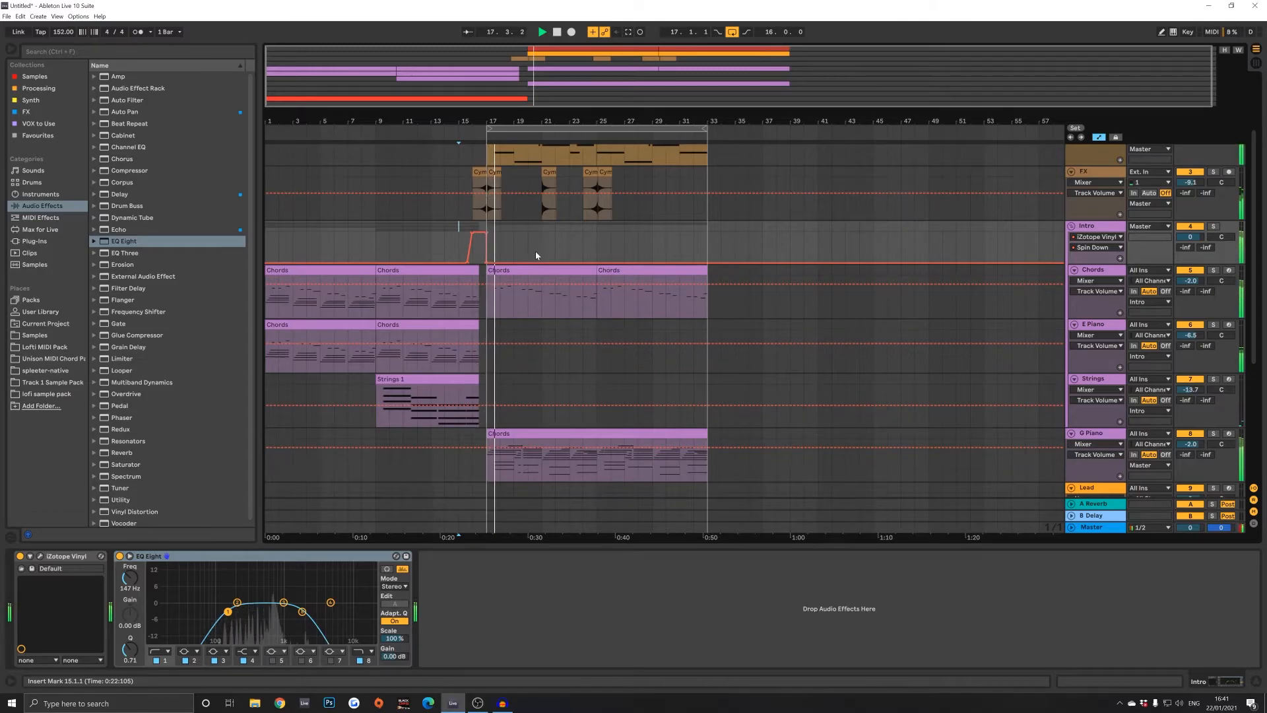
Step: Automate the Intro EQ Eight's band 1 frequency to fall from 147 Hz at bar 16 to 10 Hz at bar 17
{"action": "left_click", "coordinate": [1106, 271]}
{"action": "left_click", "coordinate": [1103, 227]}
{"action": "left_click", "coordinate": [1096, 270]}
{"action": "left_click", "coordinate": [1100, 227]}
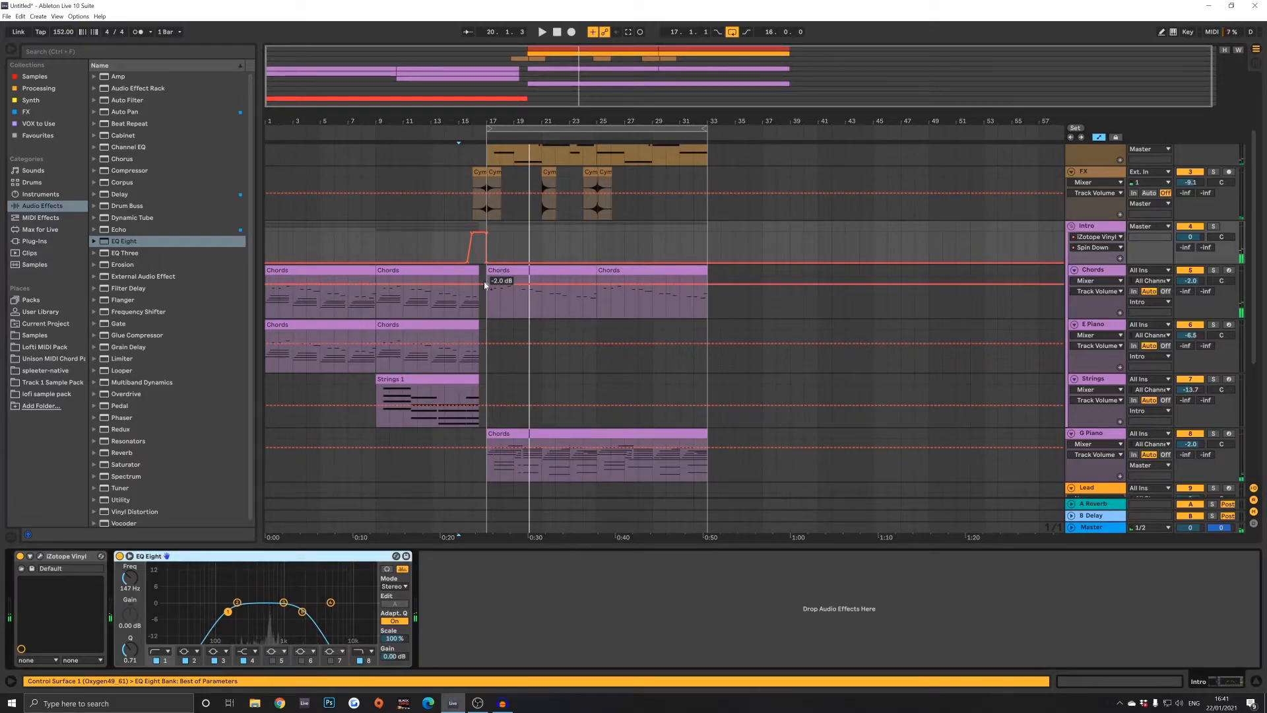
{"action": "left_click", "coordinate": [1105, 249]}
{"action": "left_click", "coordinate": [1115, 236]}
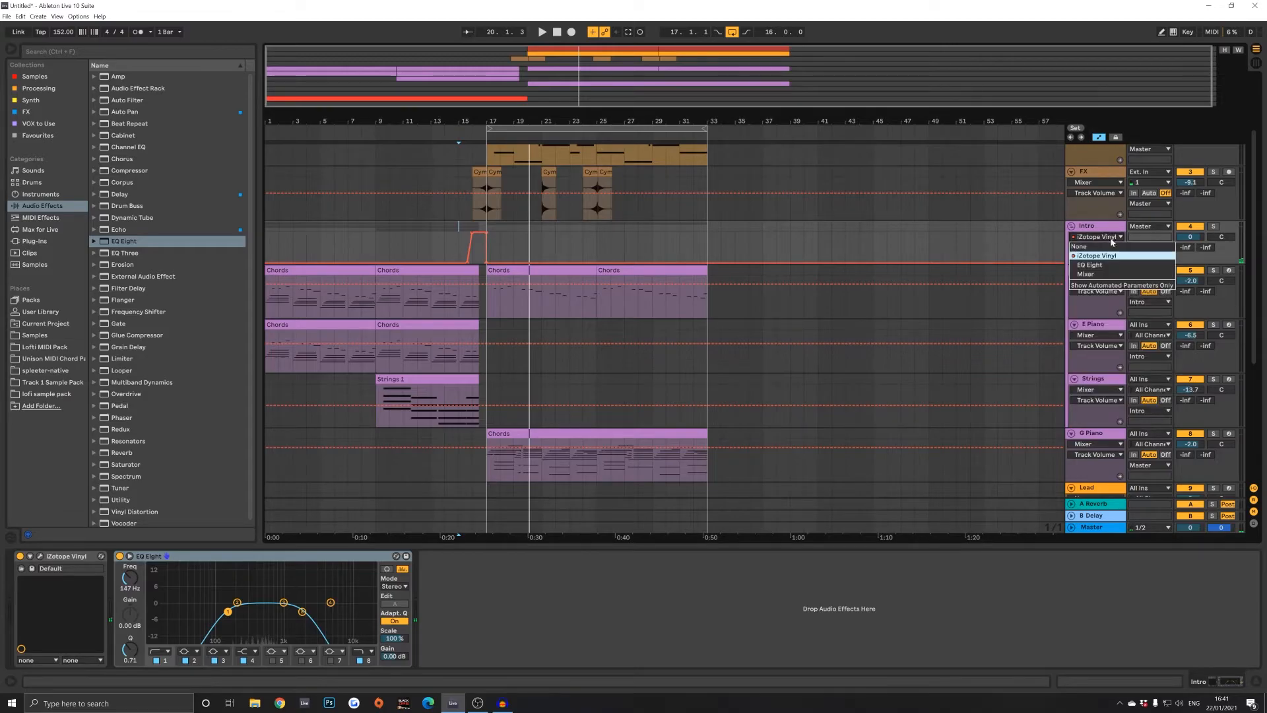
{"action": "left_click", "coordinate": [1107, 268]}
{"action": "left_click", "coordinate": [1099, 247]}
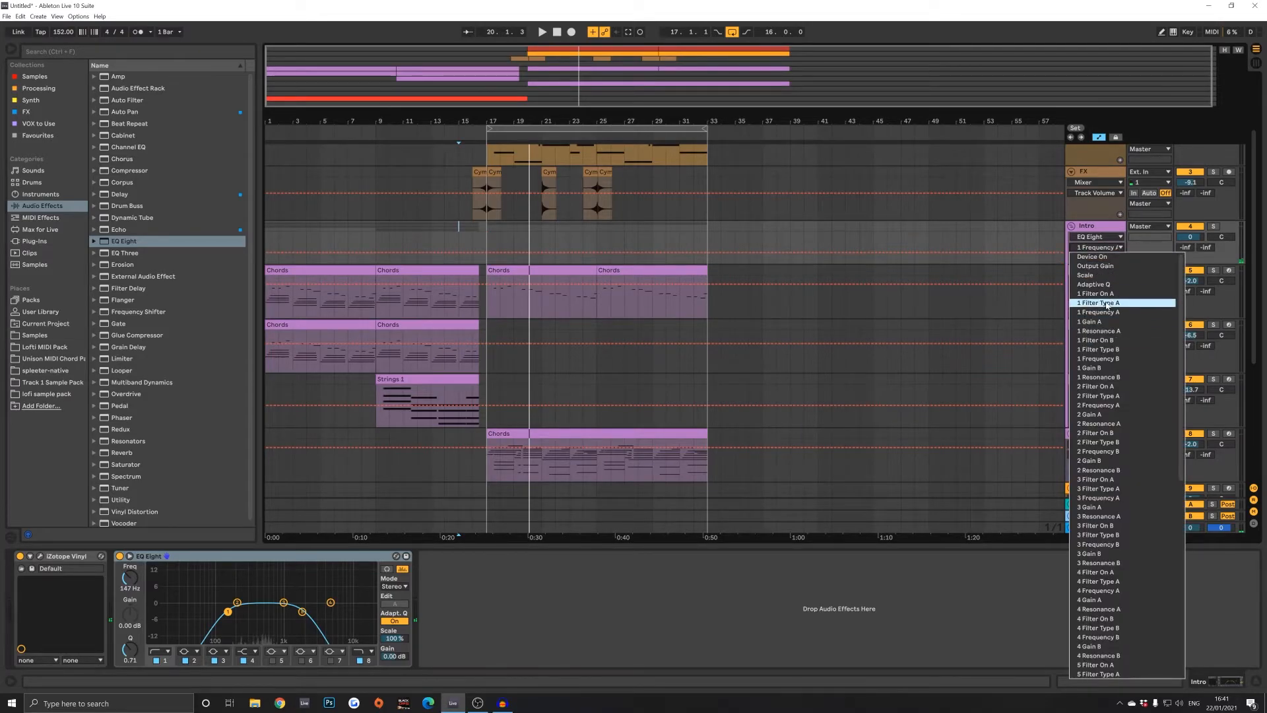
{"action": "left_click", "coordinate": [461, 634]}
{"action": "right_click", "coordinate": [125, 579]}
{"action": "left_click", "coordinate": [146, 584]}
{"action": "left_click", "coordinate": [473, 252]}
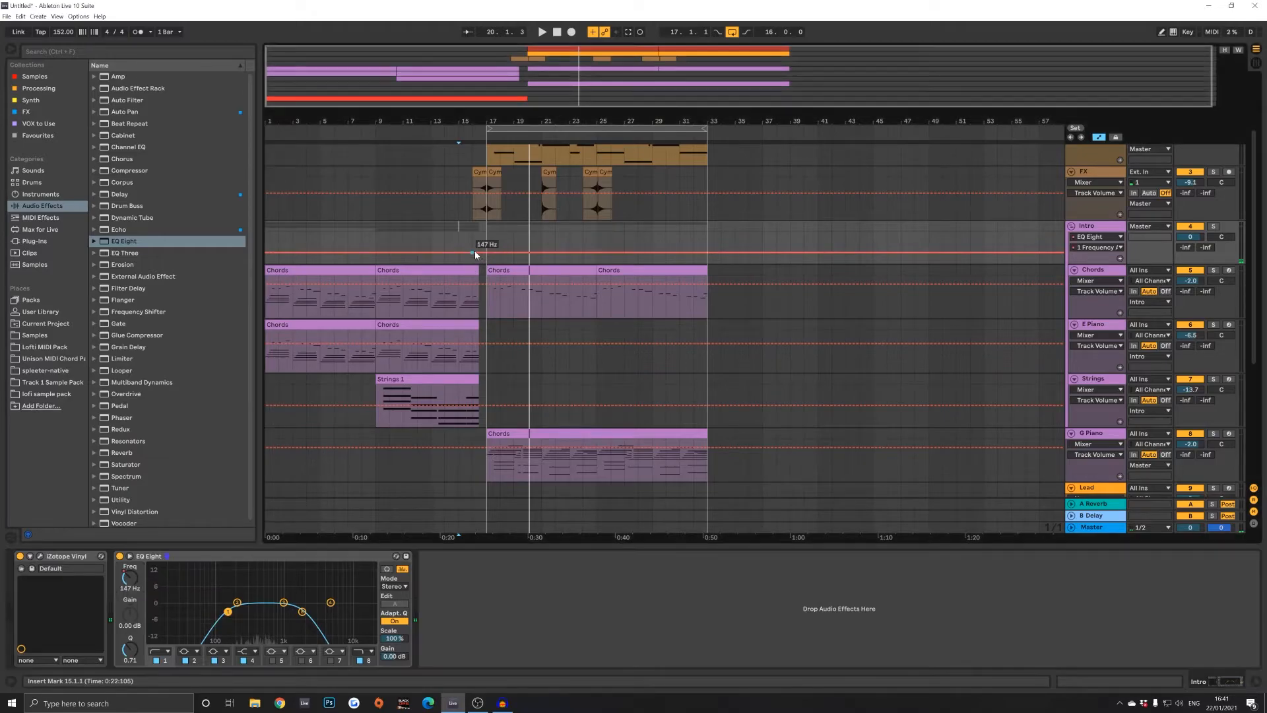
{"action": "left_click_drag", "start_coordinate": [473, 252], "coordinate": [491, 264]}
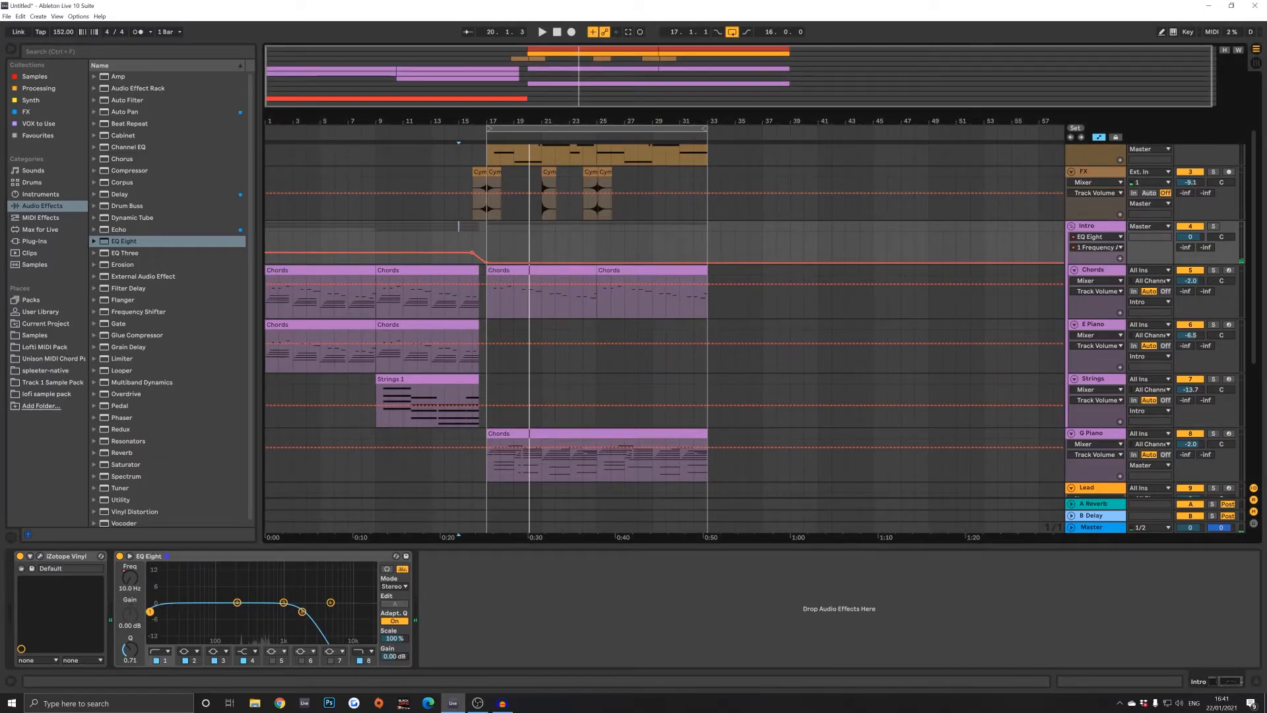
Step: Automate the Intro EQ Eight's band 8 frequency to rise from 1.91 kHz just before bar 17 to 22 kHz, and play the transition
{"action": "left_click", "coordinate": [302, 612]}
{"action": "right_click", "coordinate": [132, 576]}
{"action": "left_click", "coordinate": [155, 583]}
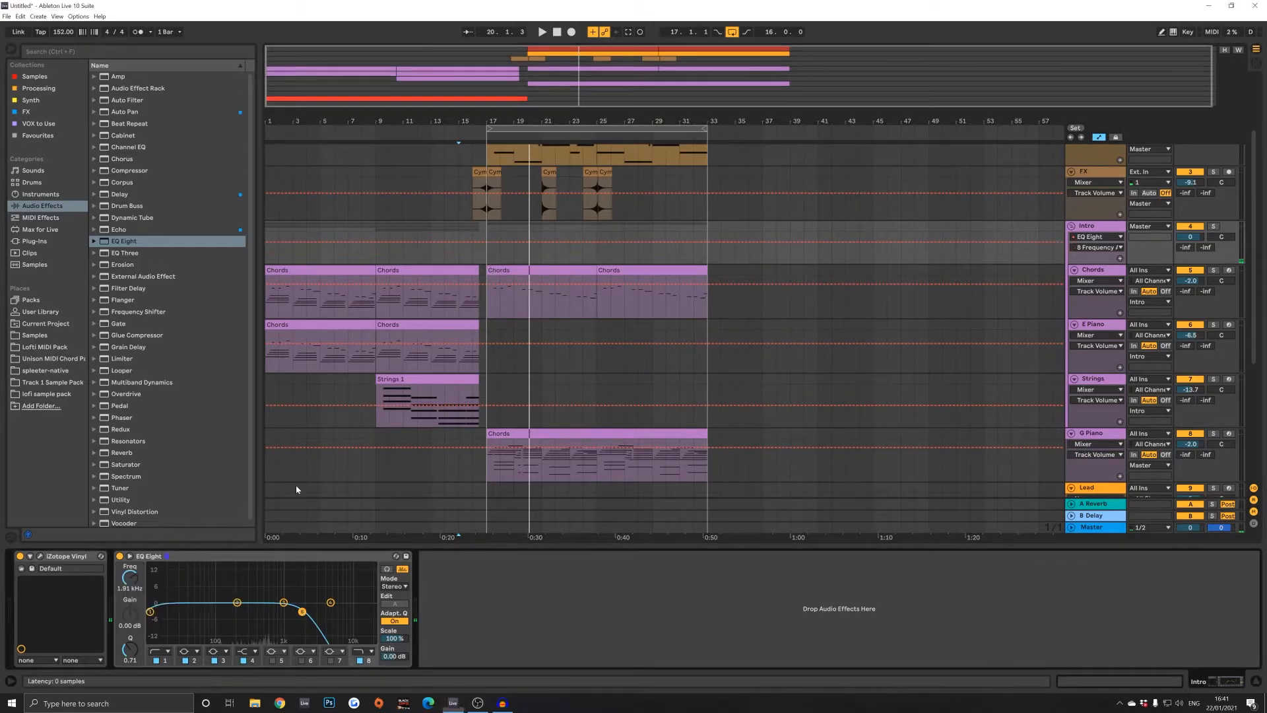
{"action": "left_click", "coordinate": [478, 242]}
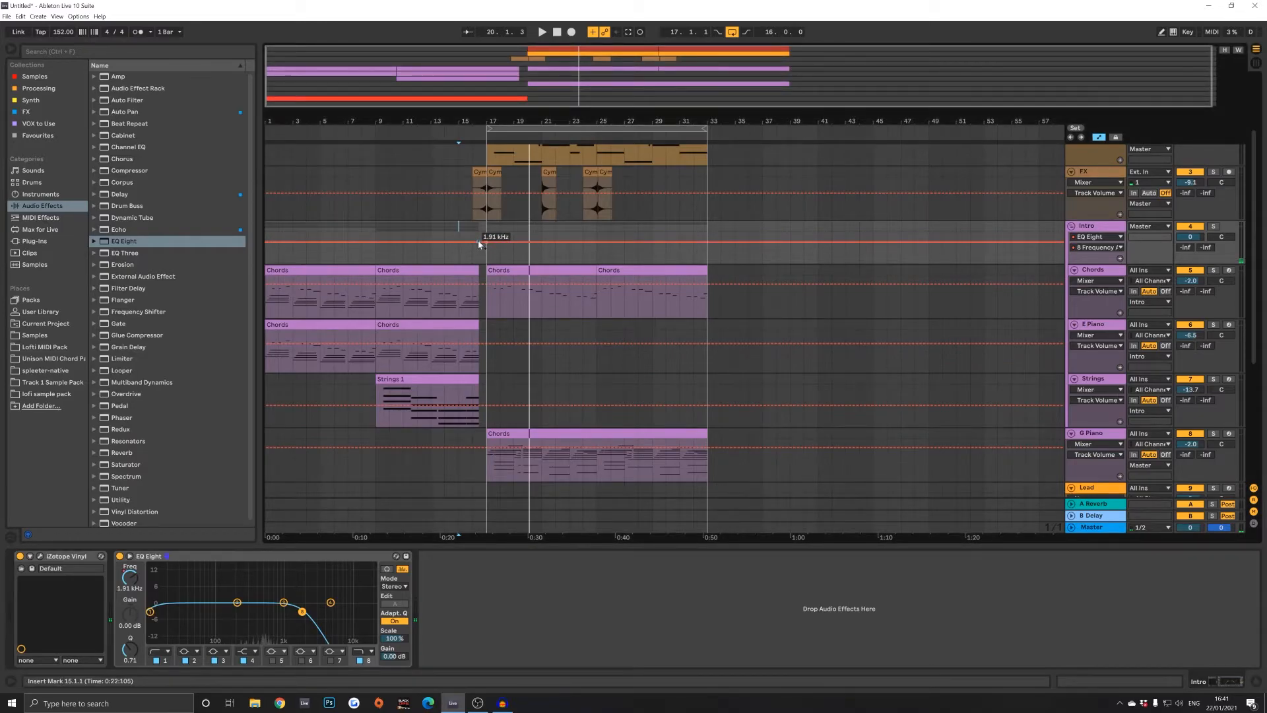
{"action": "left_click_drag", "start_coordinate": [487, 244], "coordinate": [487, 232]}
{"action": "key", "text": "space"}
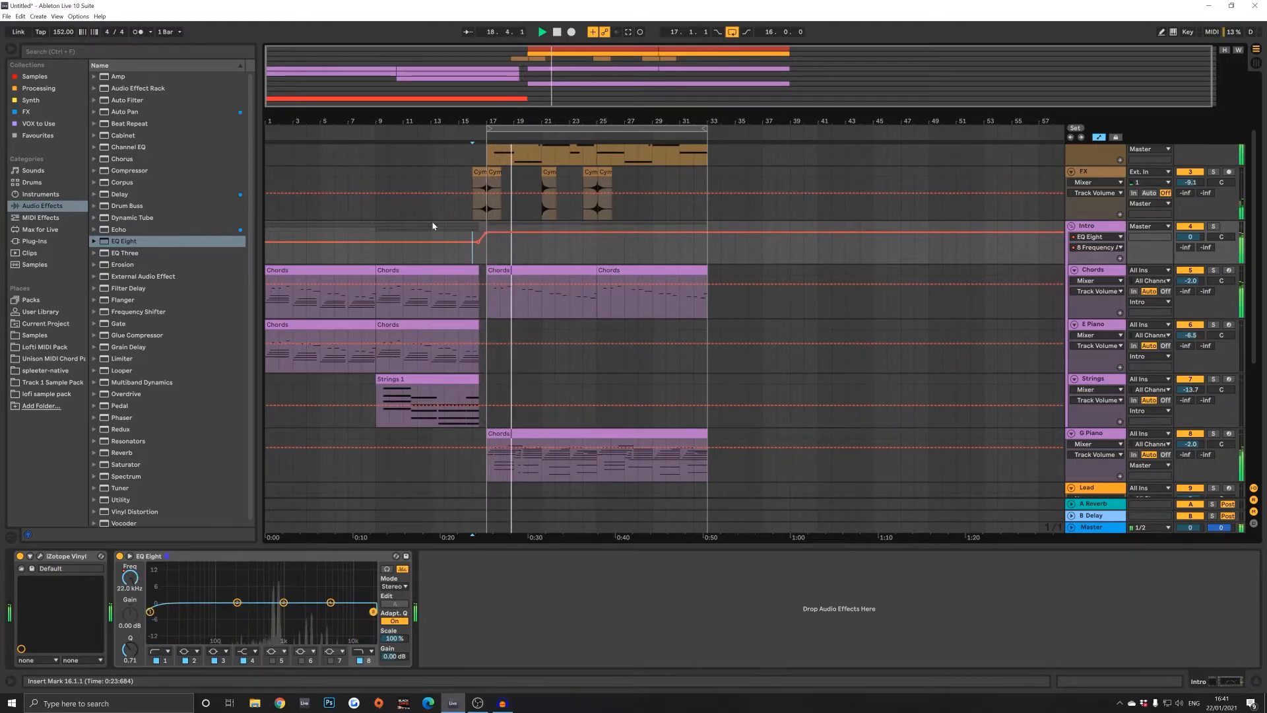
Step: Play the intro from around bar 8, hide the automation lanes and display the Intro group's devices
{"action": "left_click", "coordinate": [362, 198]}
{"action": "left_click", "coordinate": [1098, 179]}
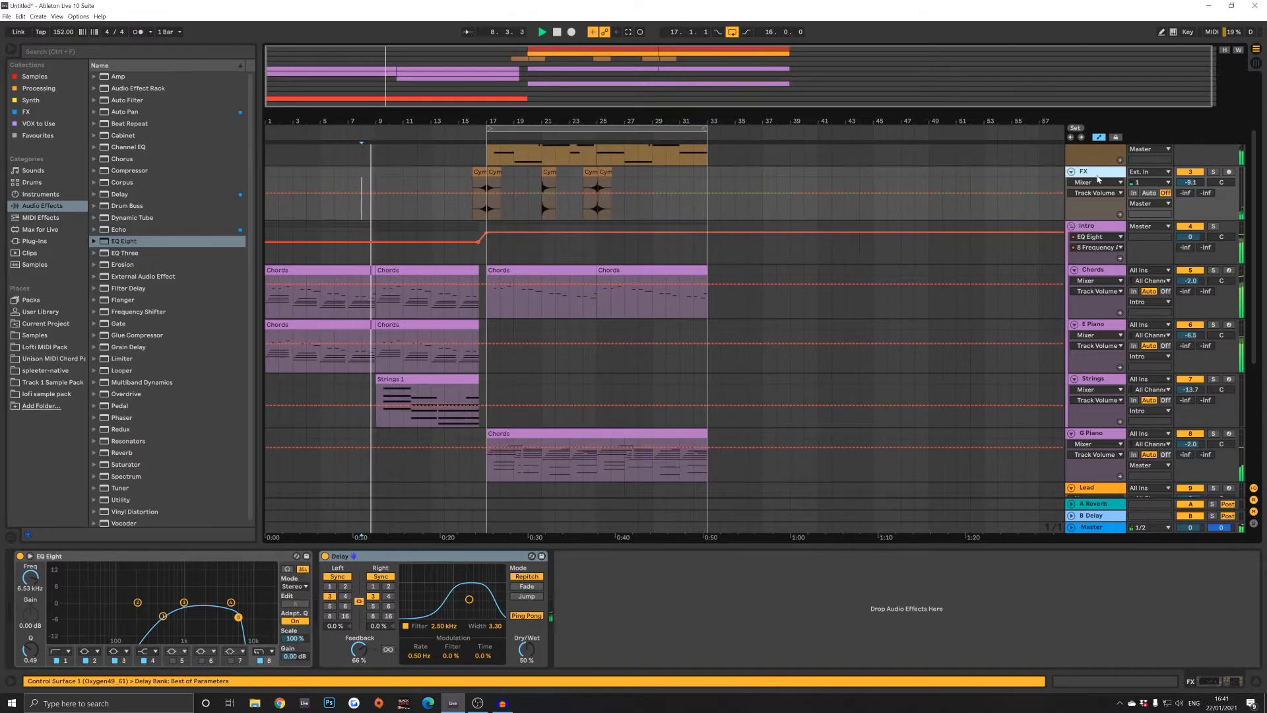
{"action": "key", "text": "a"}
{"action": "left_click_drag", "start_coordinate": [554, 102], "coordinate": [455, 185]}
{"action": "scroll", "coordinate": [1127, 221], "scroll_direction": "up", "scroll_amount": 1}
{"action": "scroll", "coordinate": [1128, 224], "scroll_direction": "up", "scroll_amount": 2}
{"action": "scroll", "coordinate": [1141, 317], "scroll_direction": "down", "scroll_amount": 1}
{"action": "double_click", "coordinate": [1099, 291]}
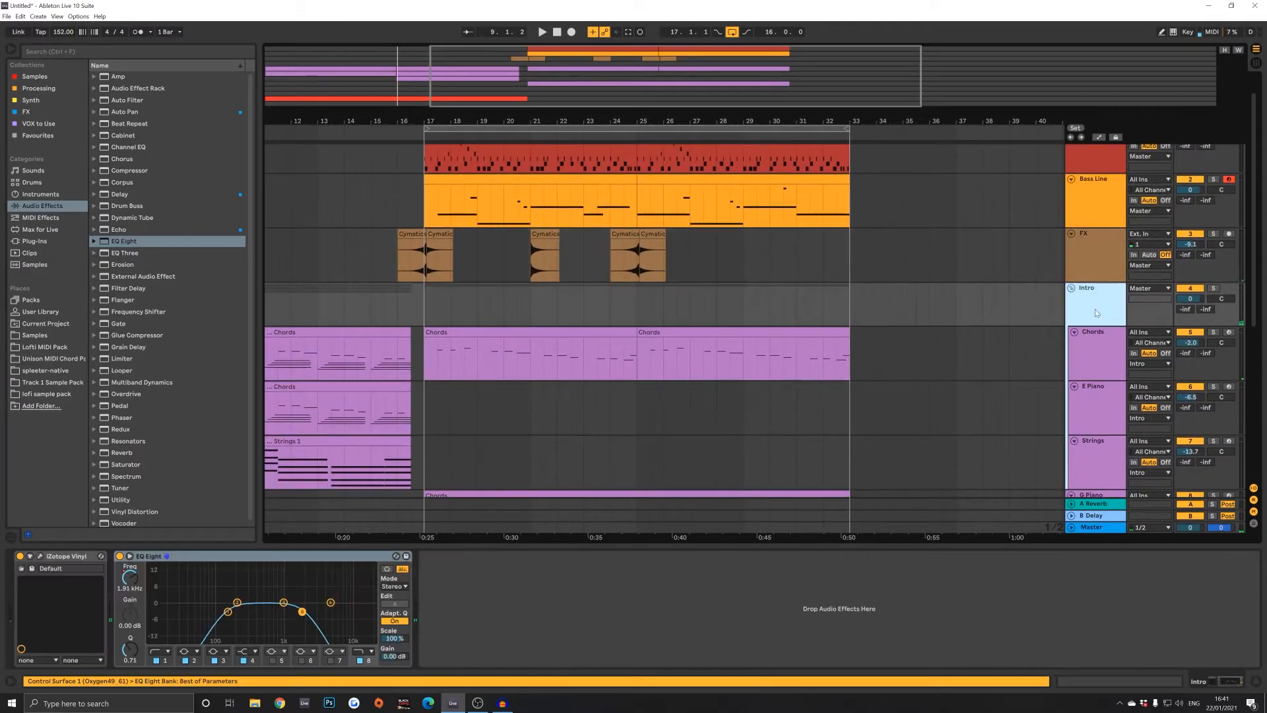
Step: Show the Samples folder in the browser and select the G Piano track's Chords clip
{"action": "left_click", "coordinate": [34, 334]}
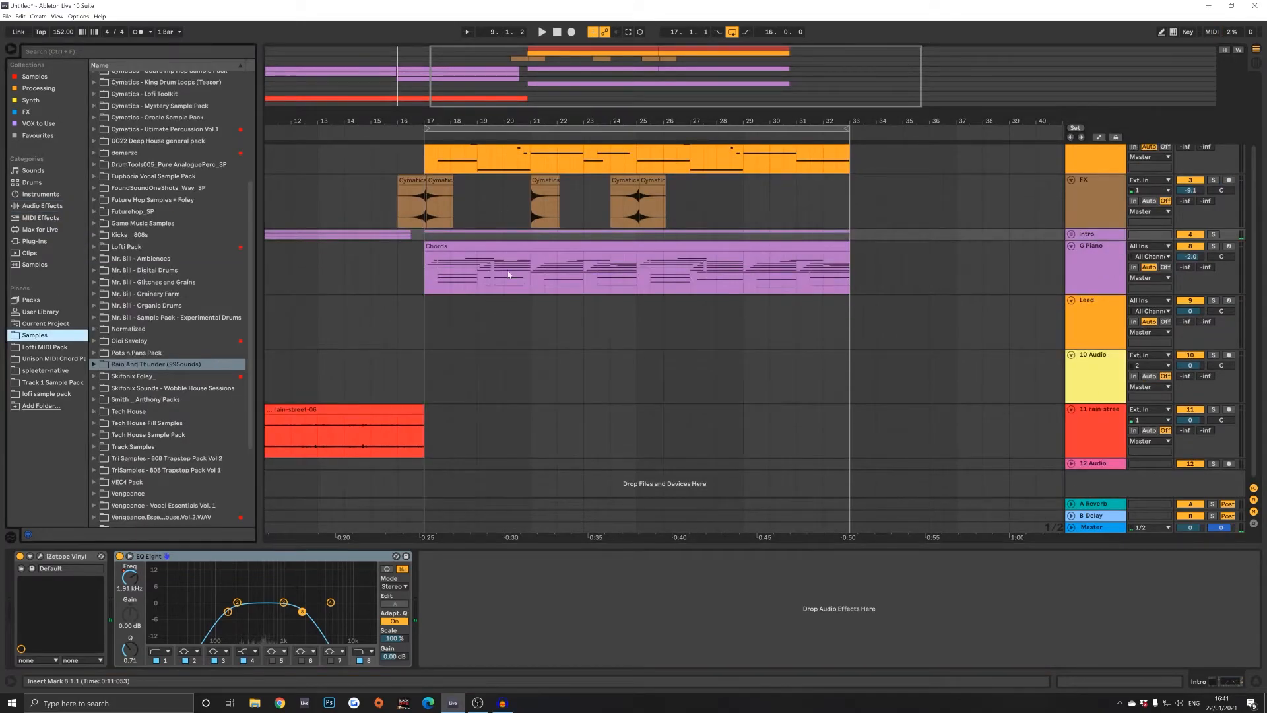
{"action": "left_click", "coordinate": [456, 246]}
{"action": "scroll", "coordinate": [422, 274], "scroll_direction": "up", "scroll_amount": 1}
{"action": "left_click_drag", "start_coordinate": [533, 102], "coordinate": [533, 49]}
{"action": "scroll", "coordinate": [430, 300], "scroll_direction": "up", "scroll_amount": 5}
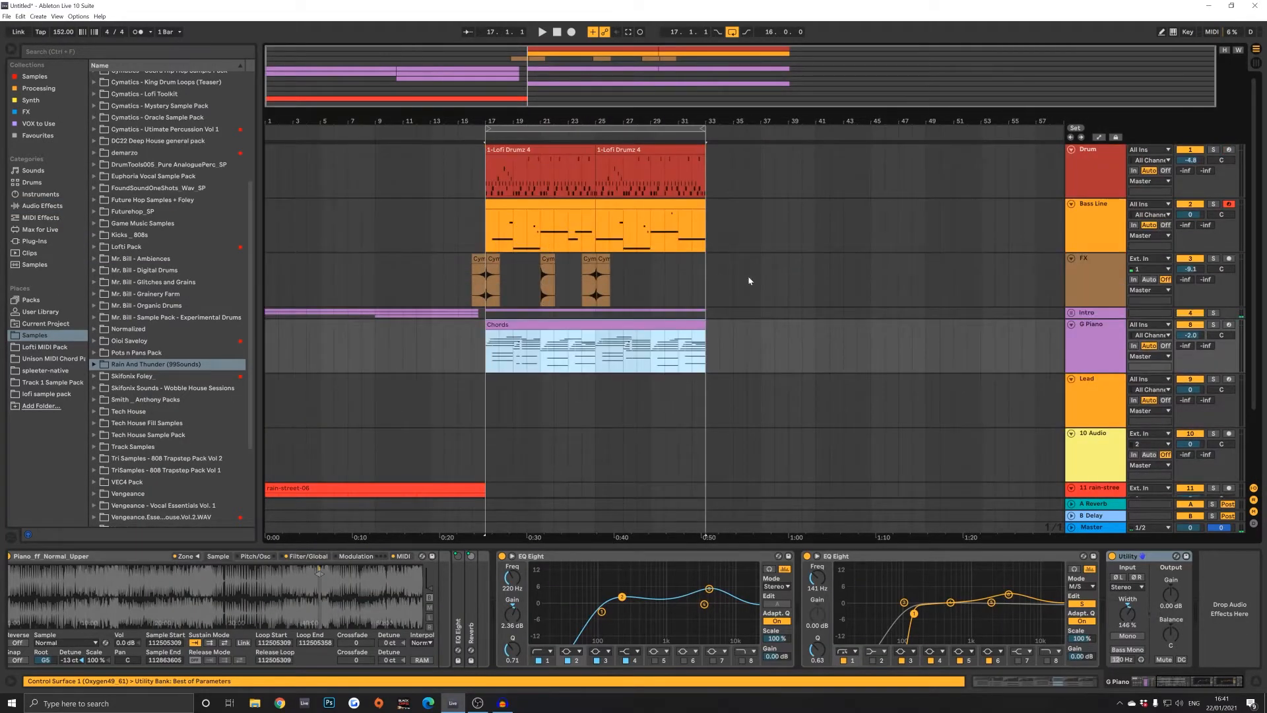
Step: Hide the device view and unfold the Intro group's tracks in the arrangement
{"action": "left_click", "coordinate": [1259, 682]}
{"action": "mouse_move", "coordinate": [465, 88]}
{"action": "left_mouse_down"}
{"action": "mouse_move", "coordinate": [465, 115]}
{"action": "mouse_move", "coordinate": [465, 88]}
{"action": "left_mouse_up"}
{"action": "left_click", "coordinate": [1071, 313]}
{"action": "scroll", "coordinate": [845, 315], "scroll_direction": "down", "scroll_amount": 4}
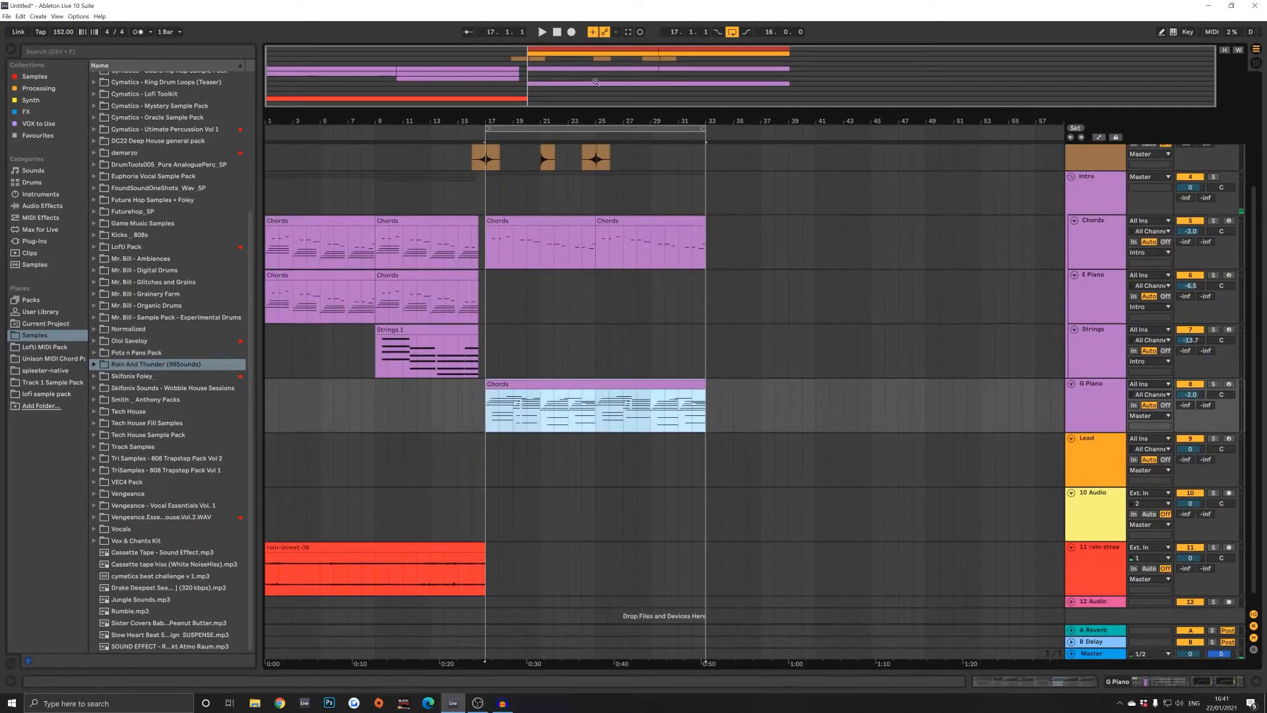
{"action": "scroll", "coordinate": [593, 194], "scroll_direction": "up", "scroll_amount": 4}
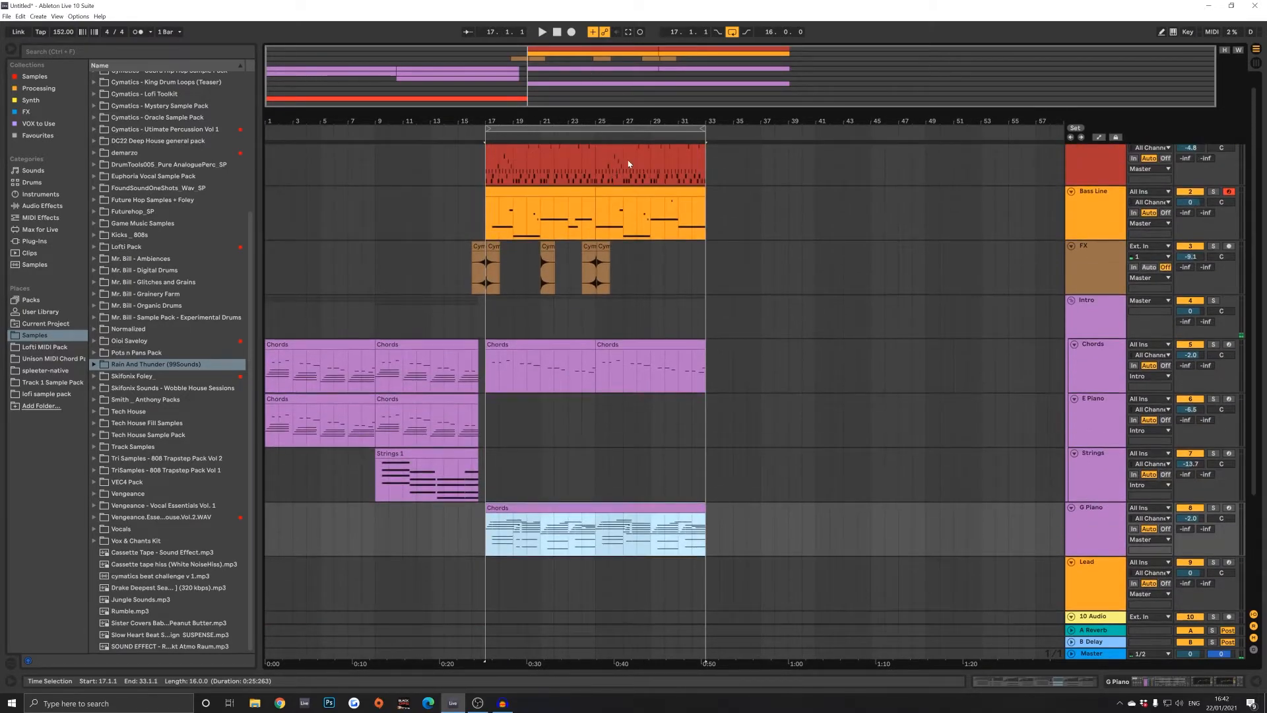
{"action": "left_click_drag", "start_coordinate": [528, 87], "coordinate": [527, 78]}
{"action": "left_click", "coordinate": [676, 185]}
{"action": "left_click", "coordinate": [637, 507]}
{"action": "left_click", "coordinate": [532, 343], "text": "shift"}
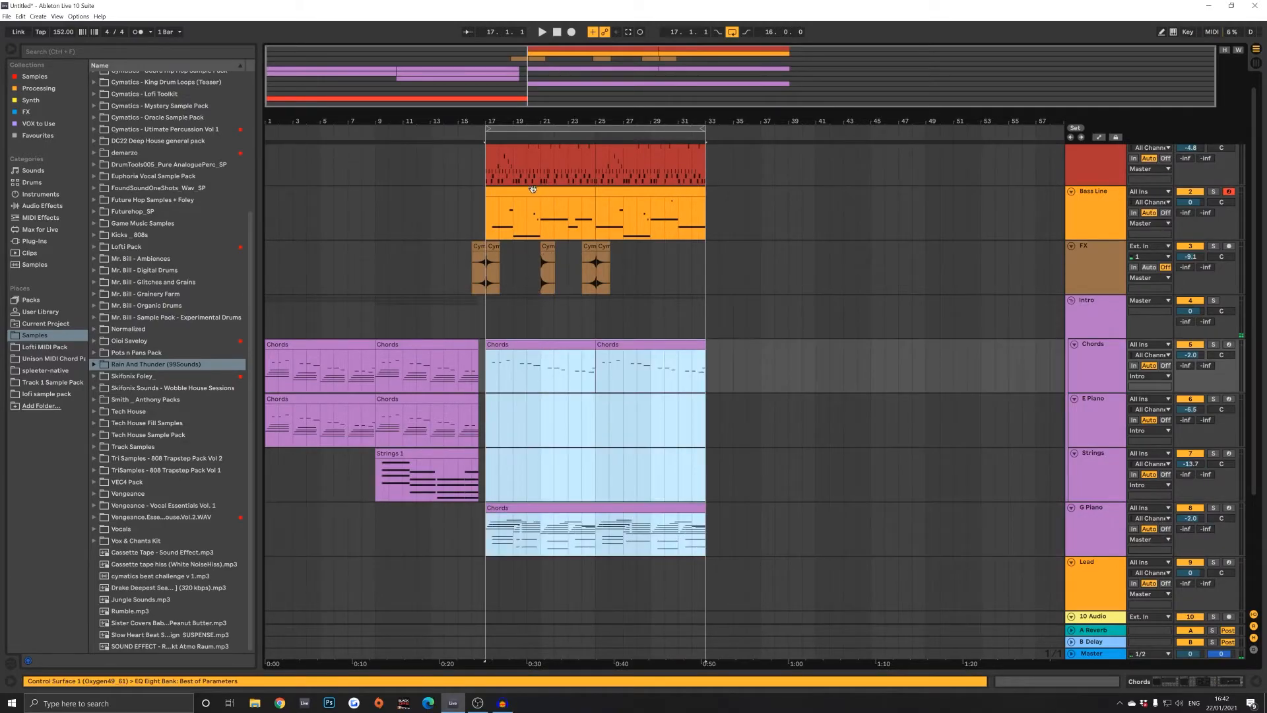
{"action": "left_click", "coordinate": [534, 190], "text": "shift"}
{"action": "left_click", "coordinate": [536, 159], "text": "shift"}
{"action": "scroll", "coordinate": [525, 160], "scroll_direction": "up", "scroll_amount": 1}
{"action": "left_click", "coordinate": [512, 148], "text": "shift"}
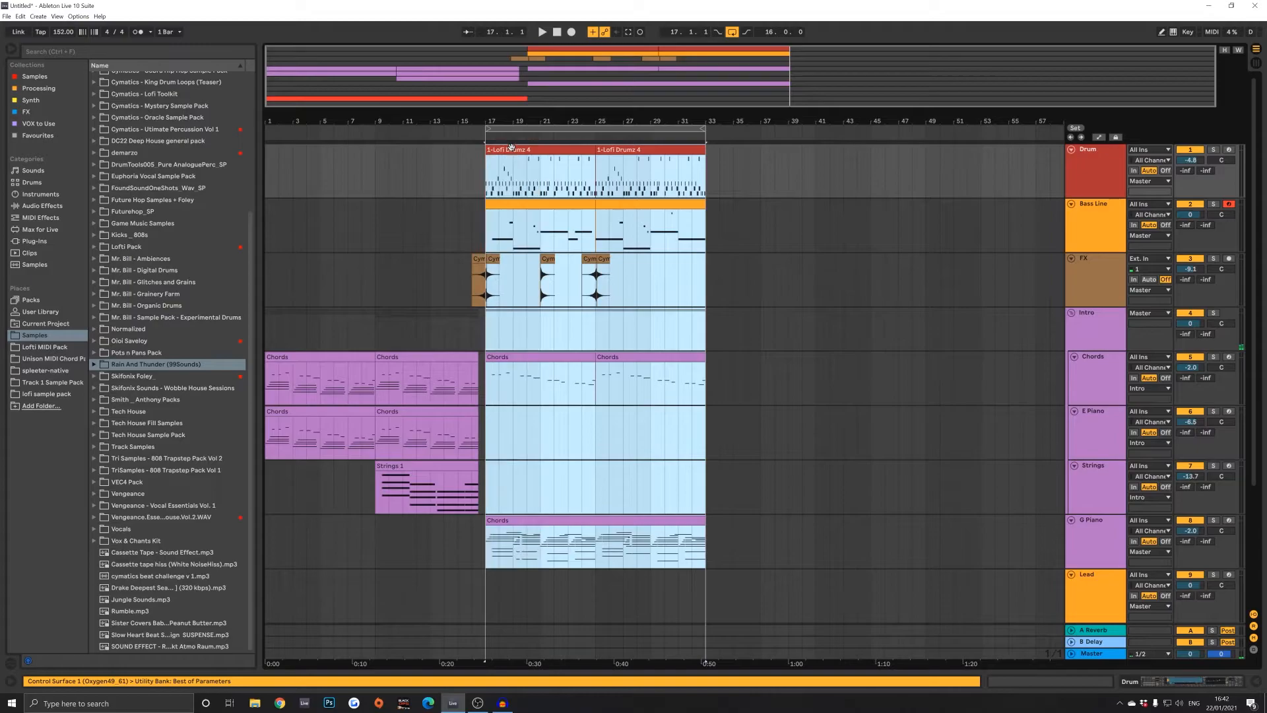
{"action": "left_click", "coordinate": [605, 273]}
{"action": "left_click", "coordinate": [639, 378]}
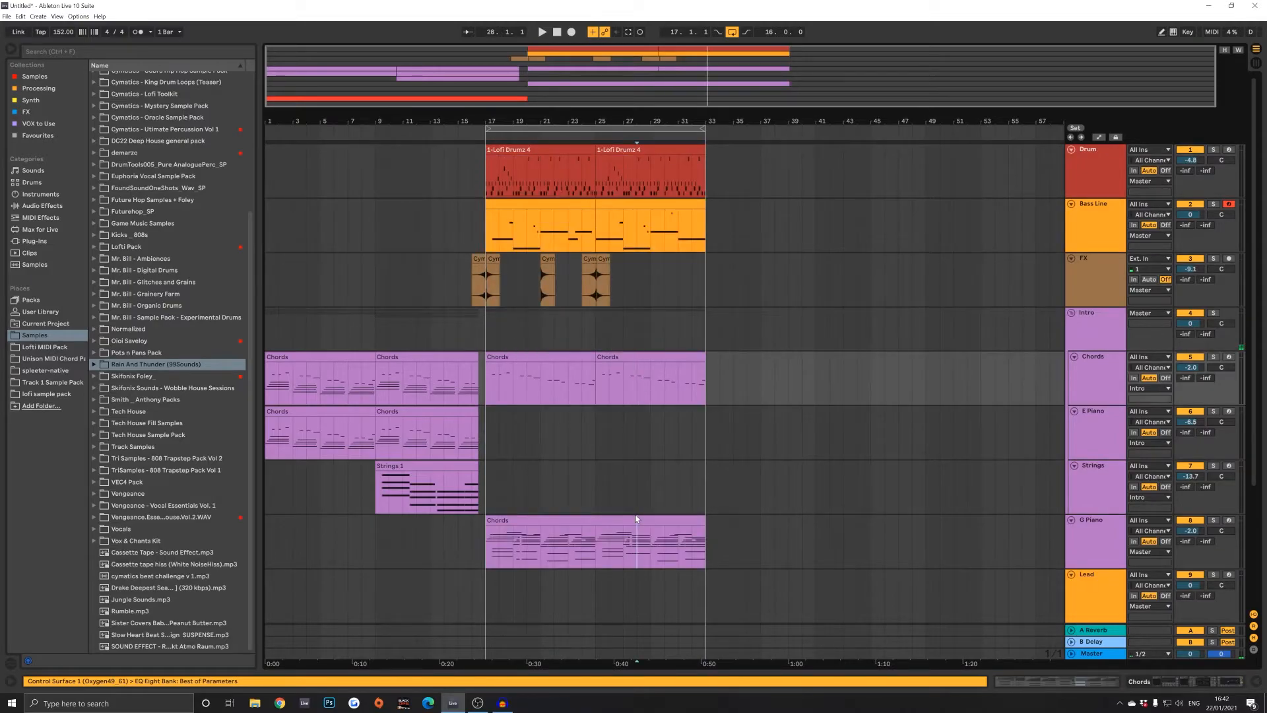
{"action": "left_click", "coordinate": [577, 519]}
Step: Copy the E Piano track's two opening Chords clips so the copies start at bar 33
{"action": "left_click", "coordinate": [423, 414]}
{"action": "left_click", "coordinate": [285, 414], "text": "shift"}
{"action": "mouse_move", "coordinate": [280, 414]}
{"action": "left_mouse_down"}
{"action": "mouse_move", "coordinate": [734, 427]}
{"action": "mouse_move", "coordinate": [720, 429]}
{"action": "left_mouse_up"}
Step: Play from bar 32 with looping turned off, and set the Bass Line track's volume to -6.2 dB
{"action": "left_click", "coordinate": [691, 427]}
{"action": "key", "text": "space"}
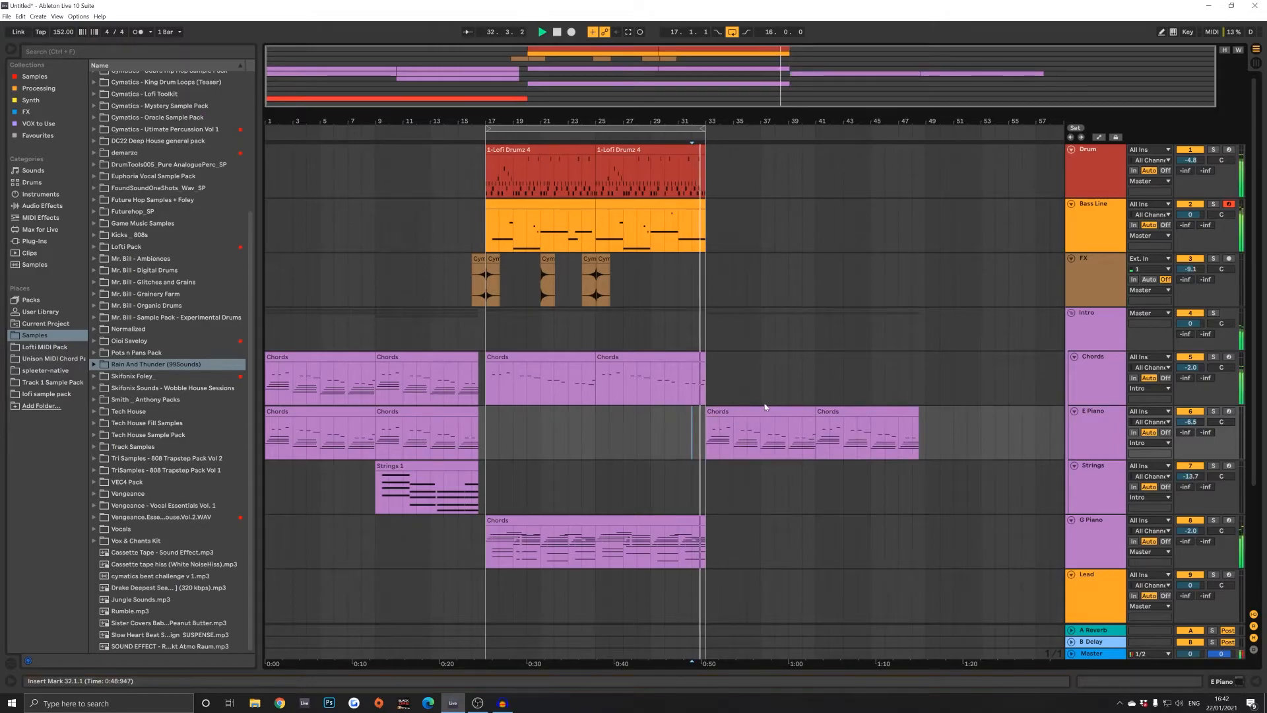
{"action": "key", "text": "ctrl+l"}
{"action": "left_click", "coordinate": [680, 288]}
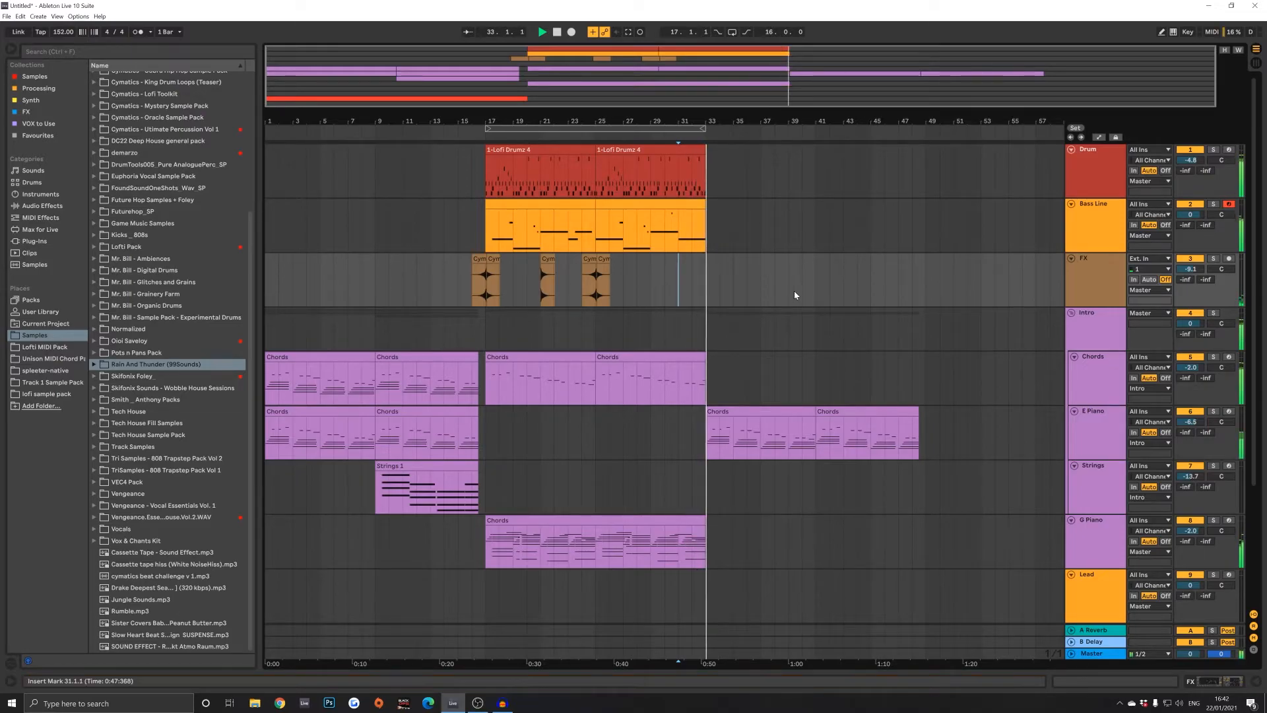
{"action": "left_click_drag", "start_coordinate": [1198, 216], "coordinate": [1198, 237]}
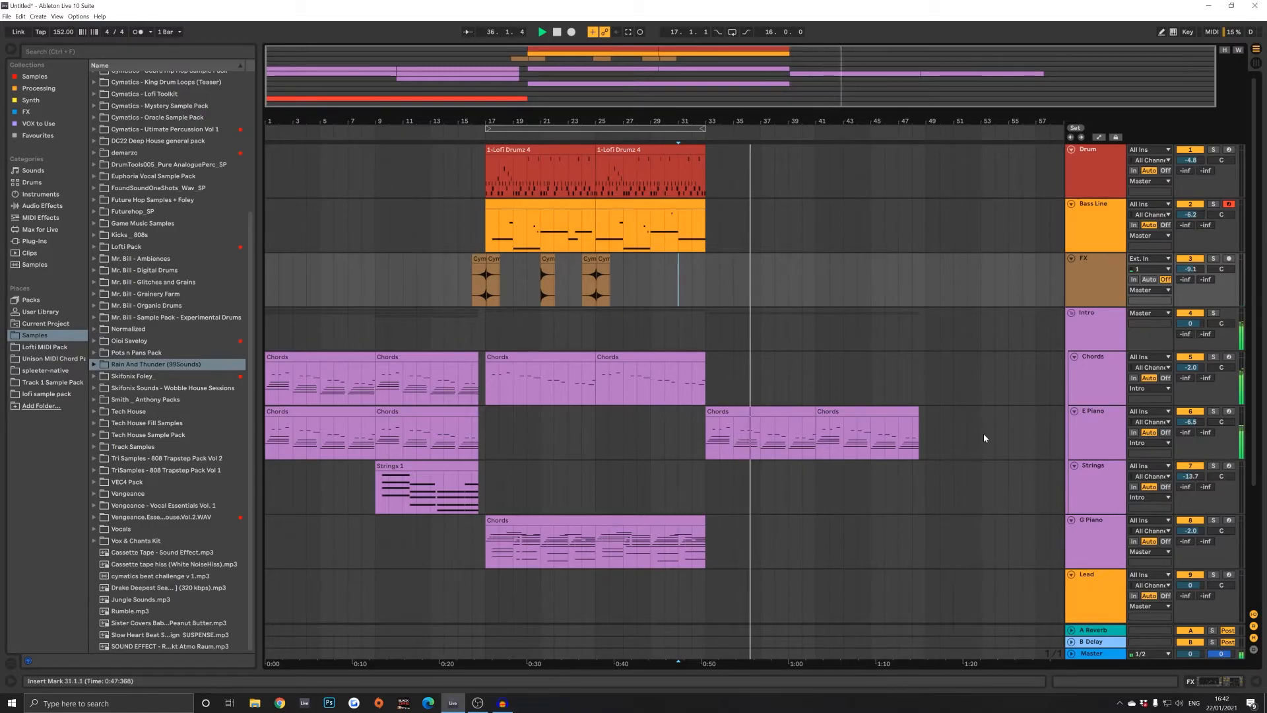
Step: Copy the E Piano track's two Chords clips at bar 33 again so they follow after the first pair
{"action": "left_click", "coordinate": [837, 416]}
{"action": "left_click", "coordinate": [761, 416], "text": "shift"}
{"action": "left_click_drag", "start_coordinate": [761, 416], "coordinate": [959, 422]}
{"action": "double_click", "coordinate": [903, 123]}
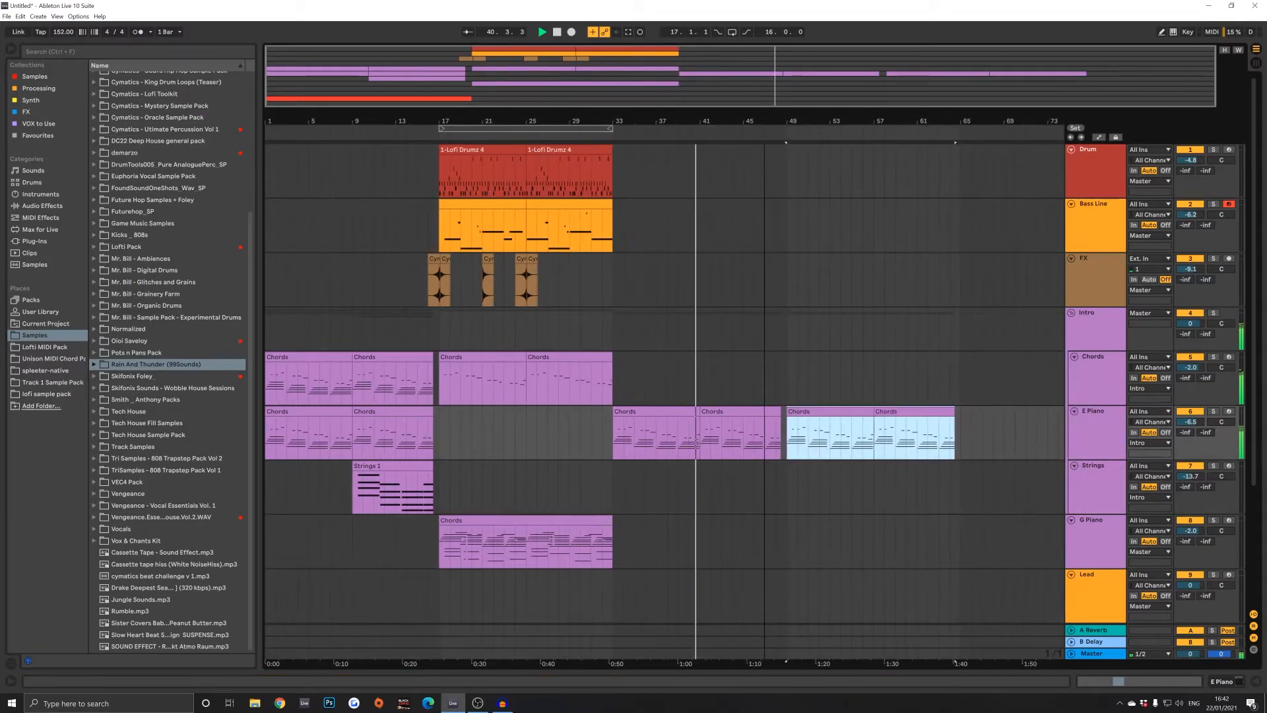
Step: Close the gaps in the new E Piano section, making the Chords clips run continuously up to bars 49 and 65
{"action": "left_click", "coordinate": [780, 422]}
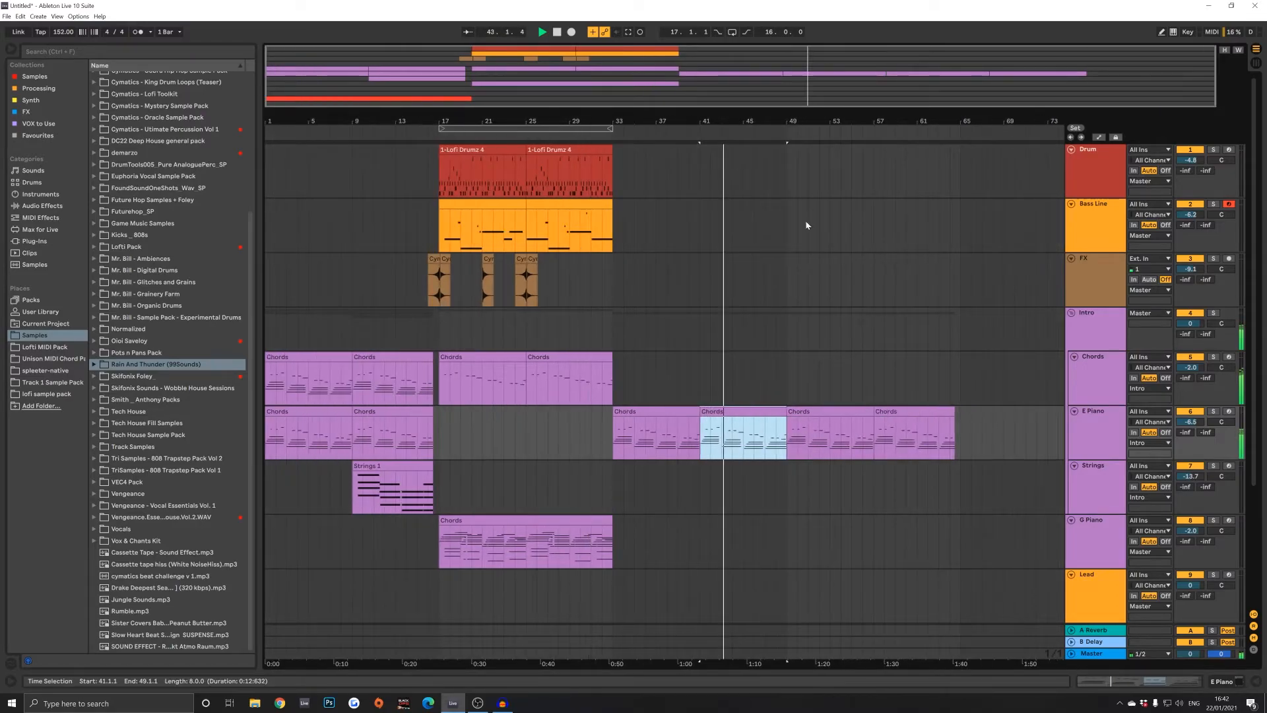
{"action": "left_click", "coordinate": [829, 416]}
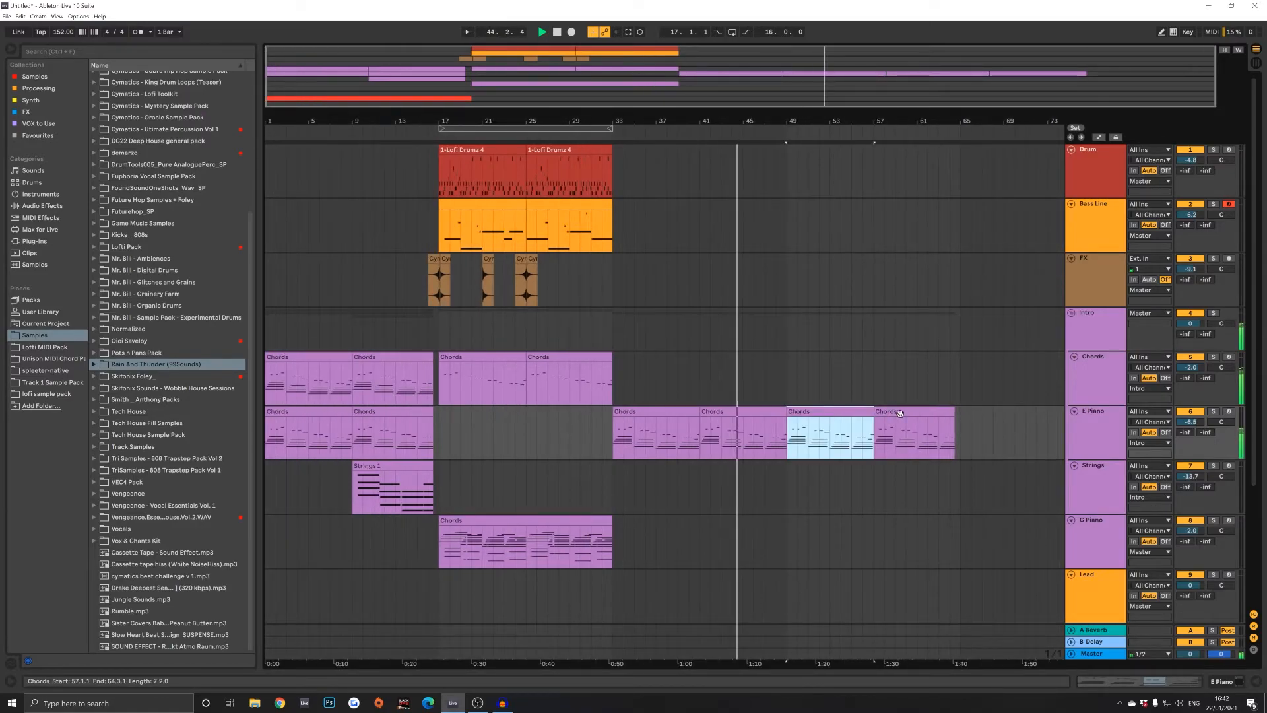
{"action": "left_click", "coordinate": [908, 416], "text": "shift"}
{"action": "left_click", "coordinate": [950, 402]}
{"action": "left_click_drag", "start_coordinate": [952, 411], "coordinate": [961, 410]}
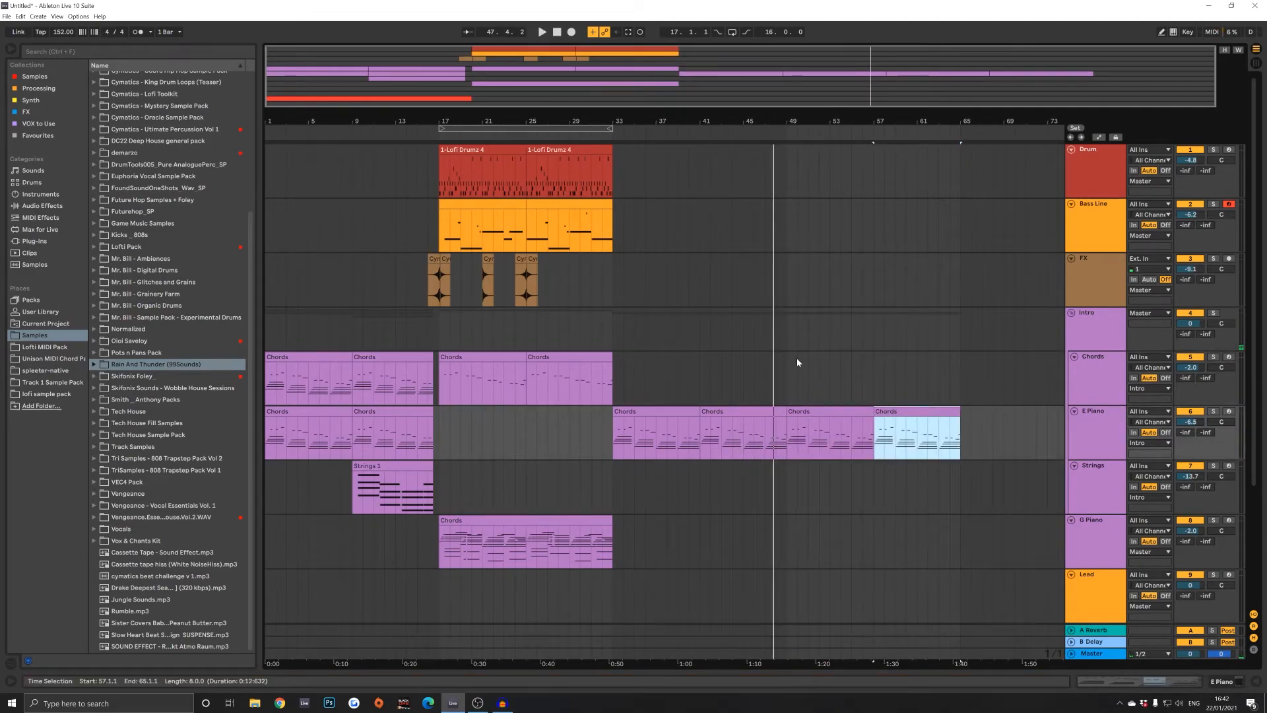
Step: Copy the rain-street-06 clip twice to cover bars 33 to 65 on its own track
{"action": "scroll", "coordinate": [652, 369], "scroll_direction": "down", "scroll_amount": 4}
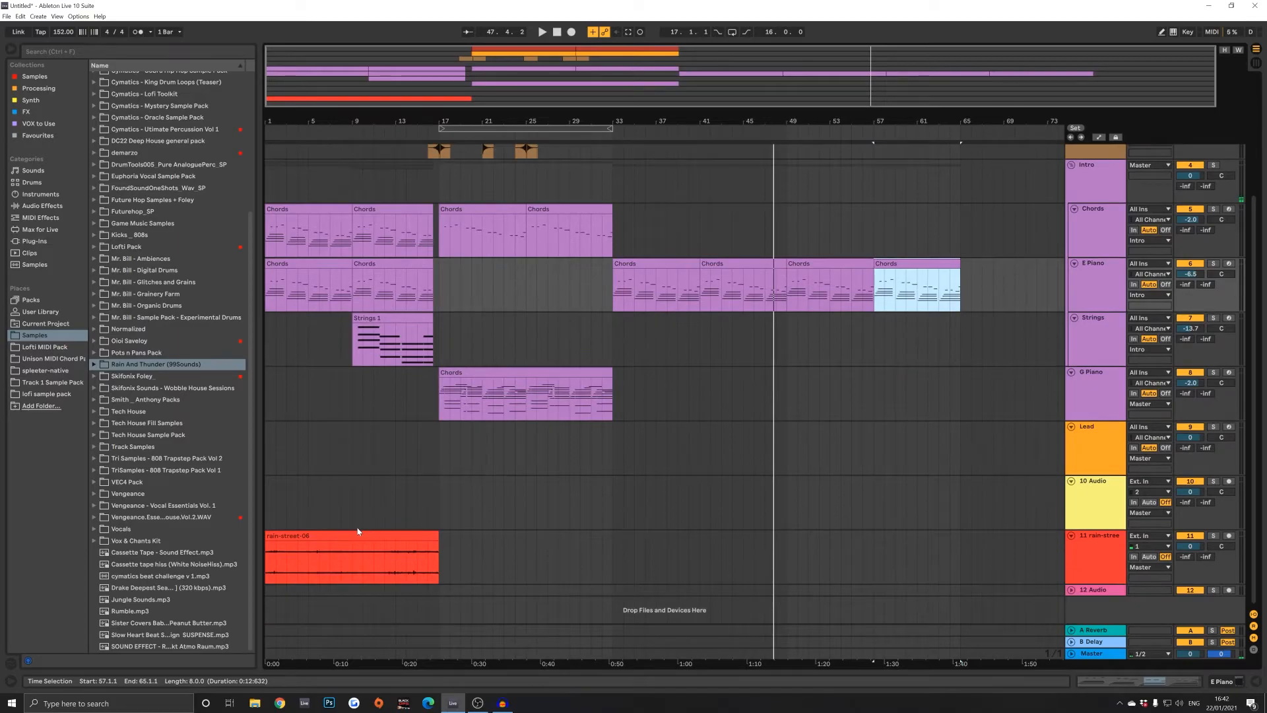
{"action": "left_click", "coordinate": [334, 528]}
{"action": "left_click", "coordinate": [331, 534]}
{"action": "left_click_drag", "start_coordinate": [320, 535], "coordinate": [838, 543]}
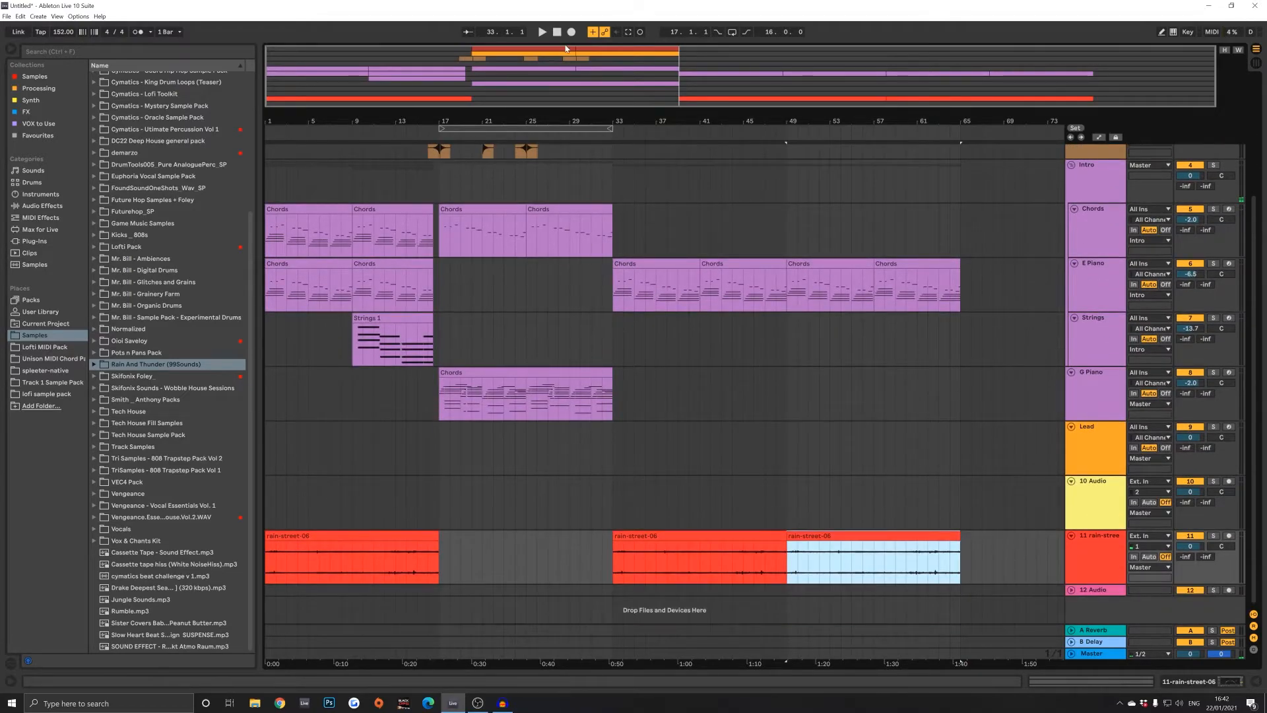
Step: Delete the empty 10 Audio track below the Lead track
{"action": "scroll", "coordinate": [711, 377], "scroll_direction": "up", "scroll_amount": 3}
{"action": "scroll", "coordinate": [734, 381], "scroll_direction": "down", "scroll_amount": 3}
{"action": "left_click", "coordinate": [605, 376]}
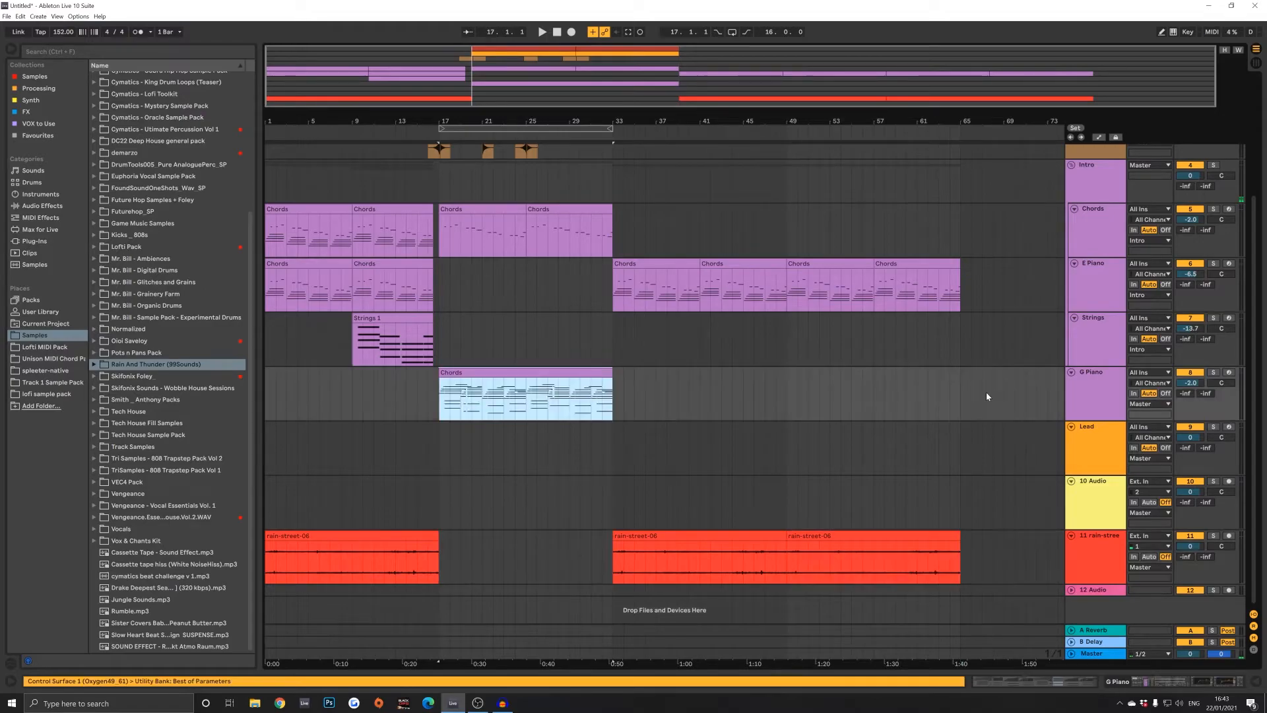
{"action": "left_click", "coordinate": [1122, 510]}
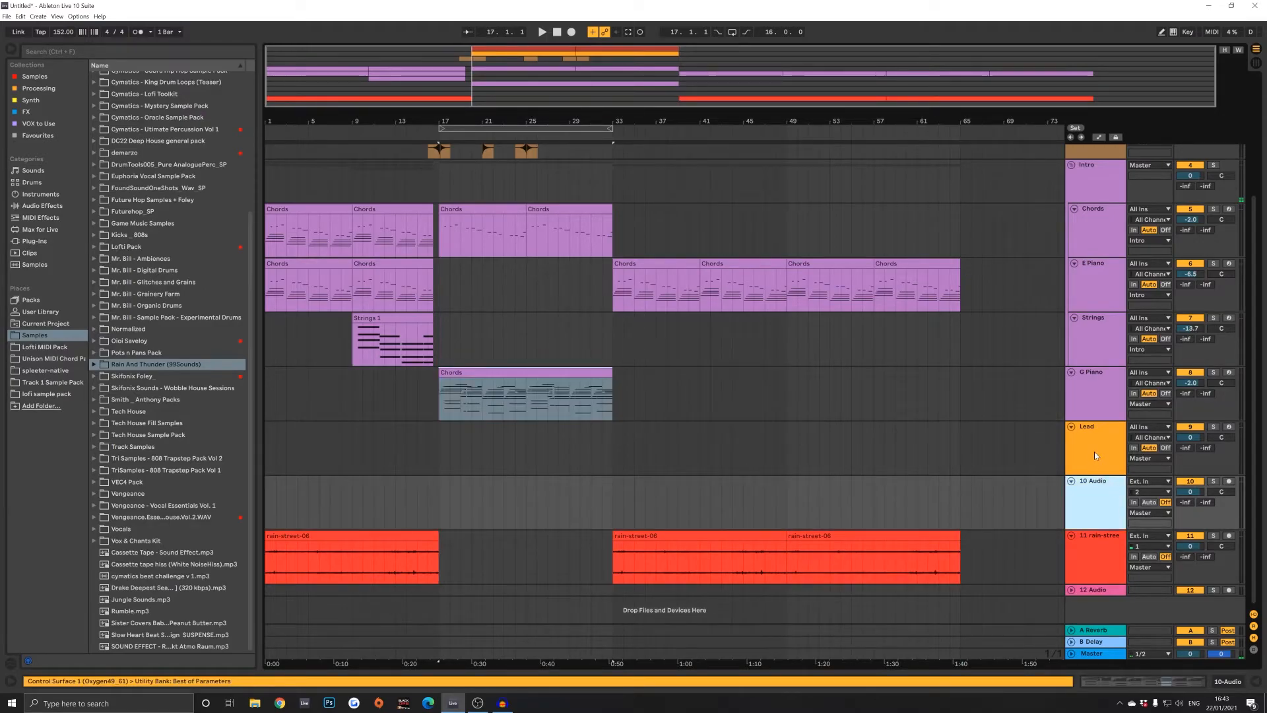
{"action": "key", "text": "Delete"}
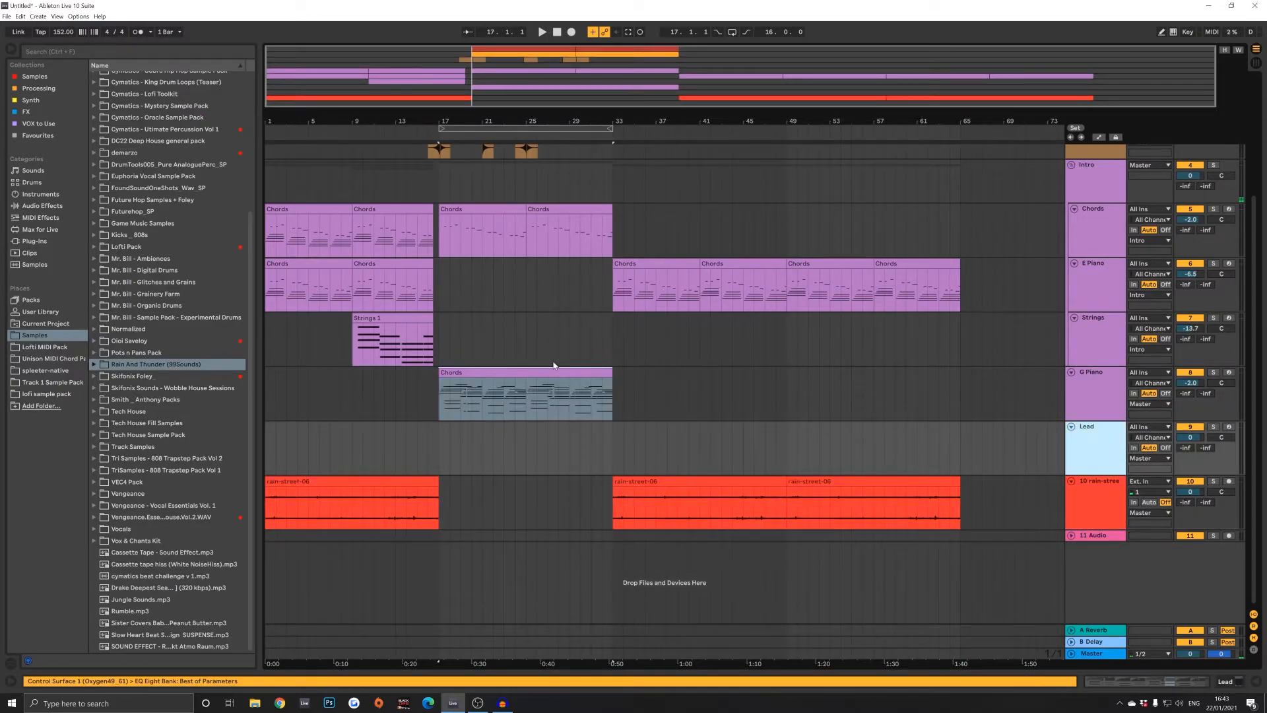
Step: Copy the bars 17 to 33 section of the Drum through G Piano tracks to bar 65
{"action": "scroll", "coordinate": [757, 346], "scroll_direction": "up", "scroll_amount": 6}
{"action": "scroll", "coordinate": [621, 501], "scroll_direction": "down", "scroll_amount": 1}
{"action": "left_click_drag", "start_coordinate": [614, 525], "coordinate": [986, 168]}
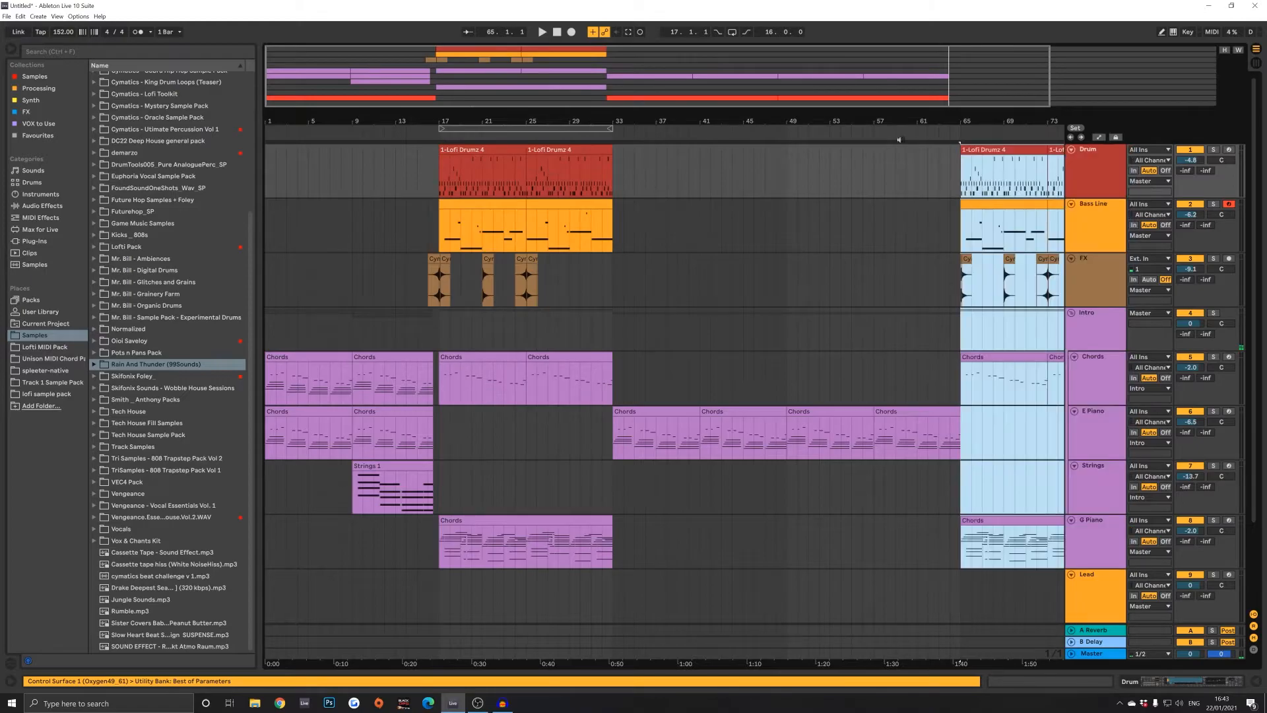
Step: Review the copied section from bar 65 and the layout of the whole arrangement across all tracks
{"action": "scroll", "coordinate": [910, 264], "scroll_direction": "down", "scroll_amount": 2}
{"action": "left_click", "coordinate": [932, 487]}
{"action": "left_click", "coordinate": [886, 521]}
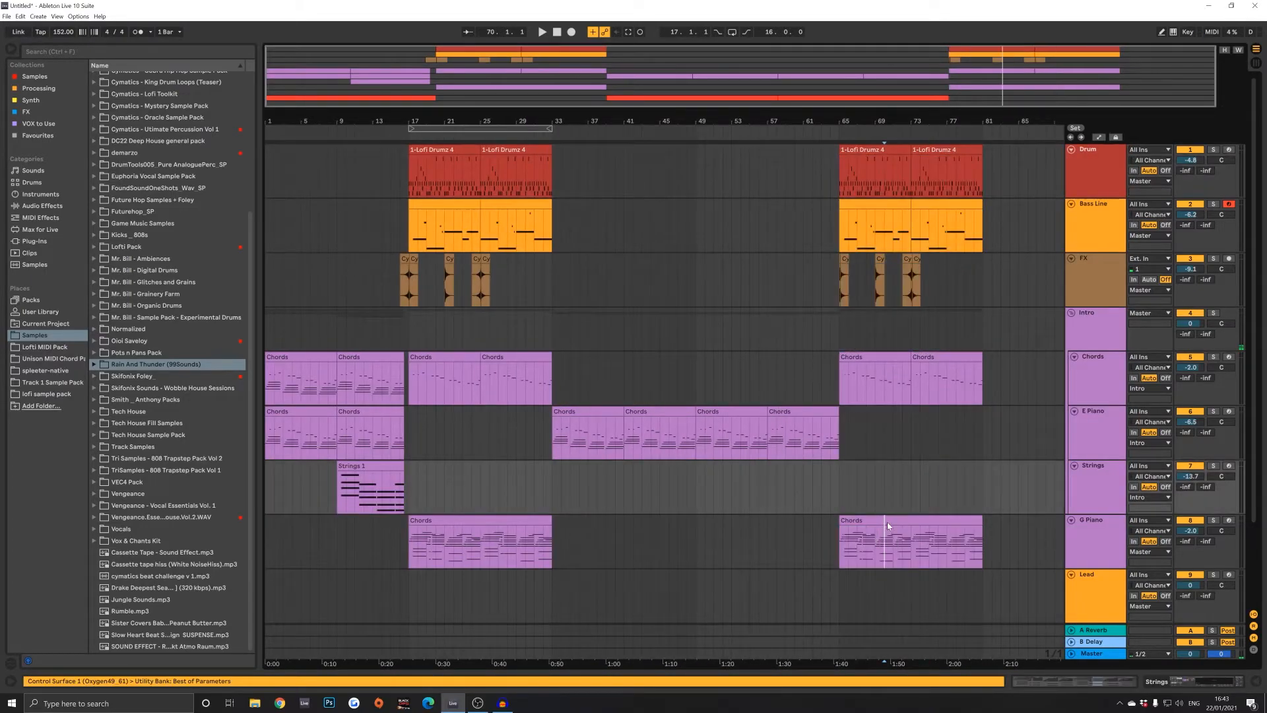
{"action": "left_click", "coordinate": [856, 357]}
{"action": "left_click", "coordinate": [939, 362]}
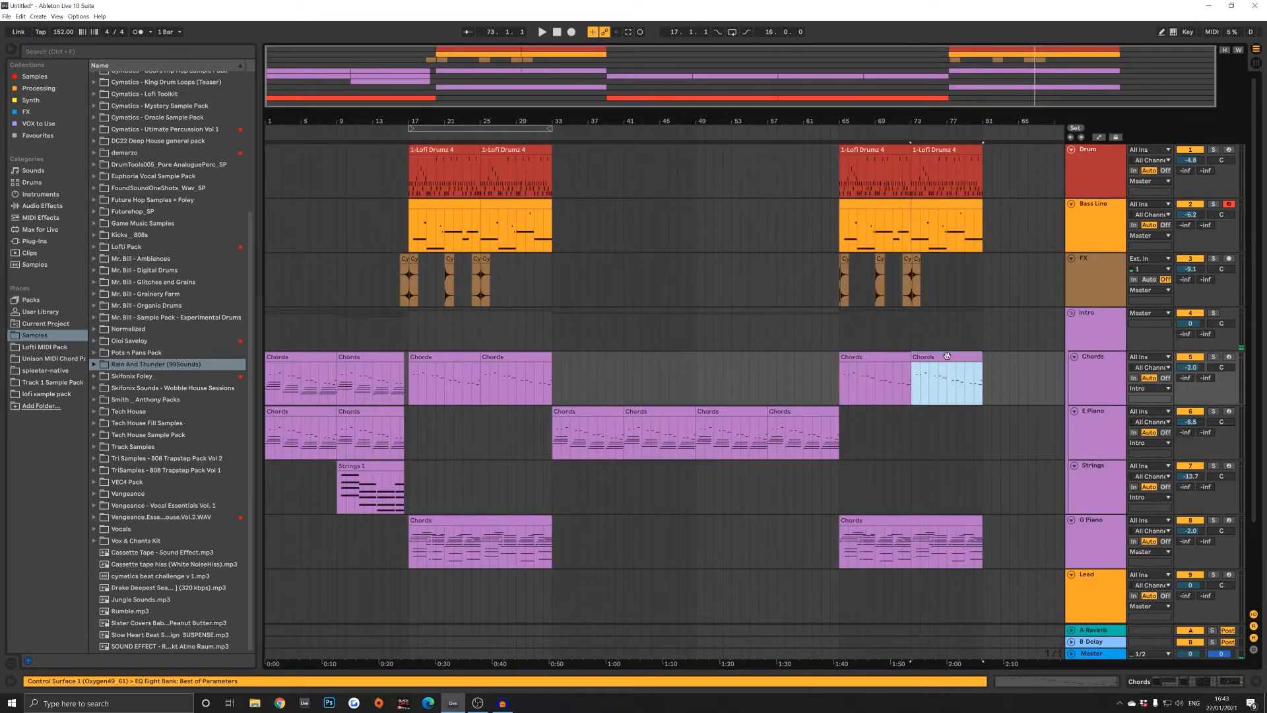
{"action": "left_click", "coordinate": [895, 356]}
{"action": "scroll", "coordinate": [900, 369], "scroll_direction": "down", "scroll_amount": 1}
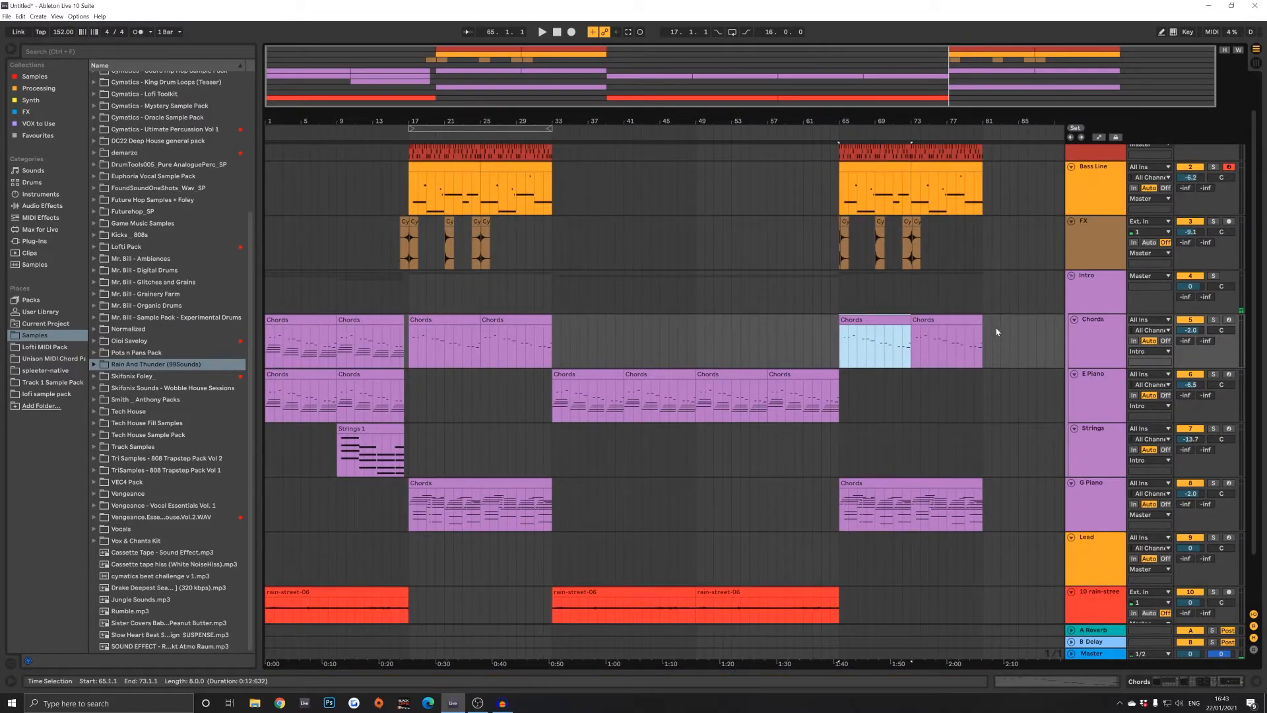
{"action": "scroll", "coordinate": [1004, 329], "scroll_direction": "down", "scroll_amount": 2}
{"action": "mouse_move", "coordinate": [709, 121]}
{"action": "left_mouse_down"}
{"action": "mouse_move", "coordinate": [709, 158]}
{"action": "mouse_move", "coordinate": [698, 117]}
{"action": "left_mouse_up"}
{"action": "scroll", "coordinate": [752, 152], "scroll_direction": "up", "scroll_amount": 2}
{"action": "scroll", "coordinate": [784, 279], "scroll_direction": "down", "scroll_amount": 2}
{"action": "scroll", "coordinate": [701, 310], "scroll_direction": "up", "scroll_amount": 2}
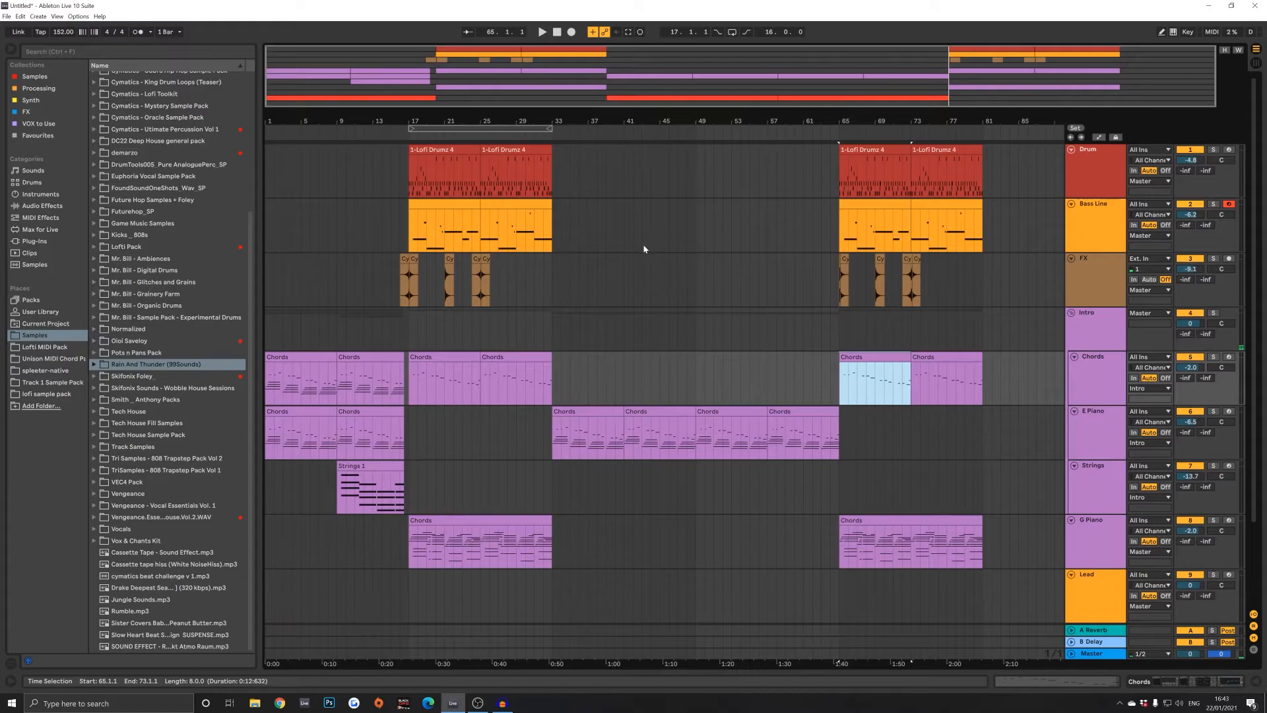
{"action": "scroll", "coordinate": [647, 251], "scroll_direction": "down", "scroll_amount": 2}
{"action": "scroll", "coordinate": [785, 366], "scroll_direction": "up", "scroll_amount": 2}
{"action": "scroll", "coordinate": [765, 330], "scroll_direction": "down", "scroll_amount": 2}
{"action": "left_click", "coordinate": [1074, 220]}
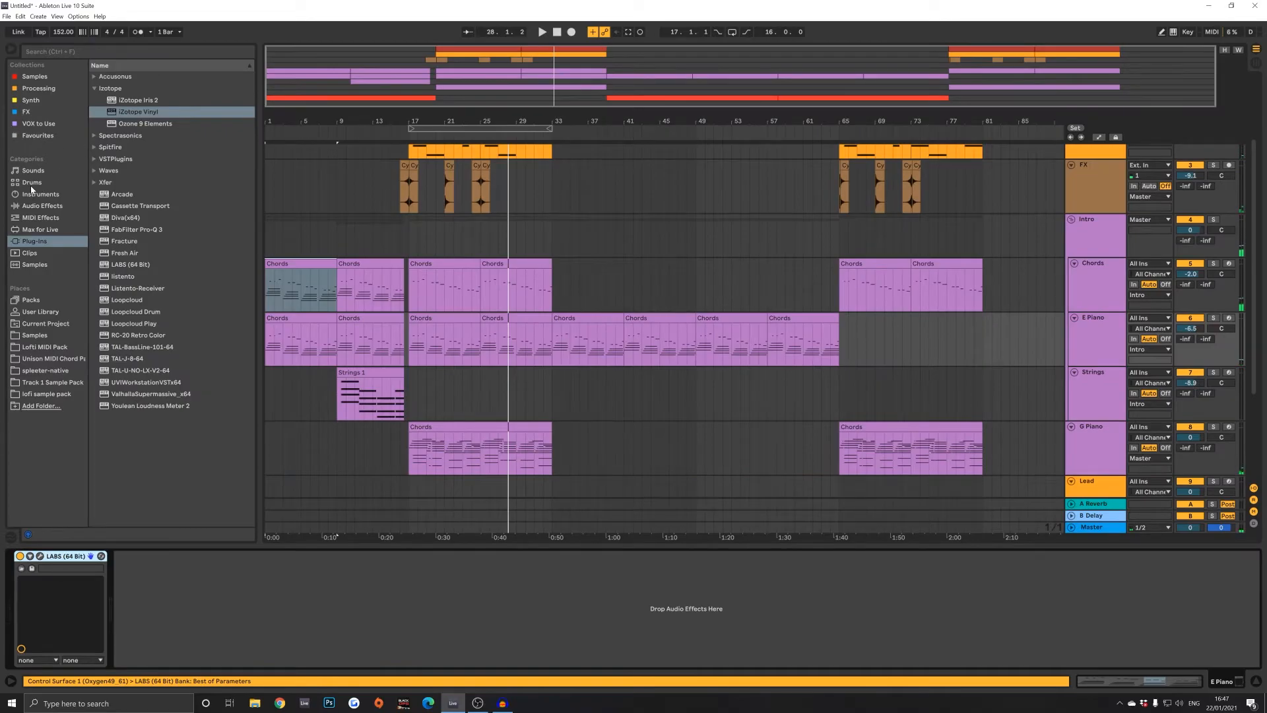
Step: Find EQ Eight among the audio effects and add it after LABS on the E Piano track
{"action": "left_click", "coordinate": [34, 193]}
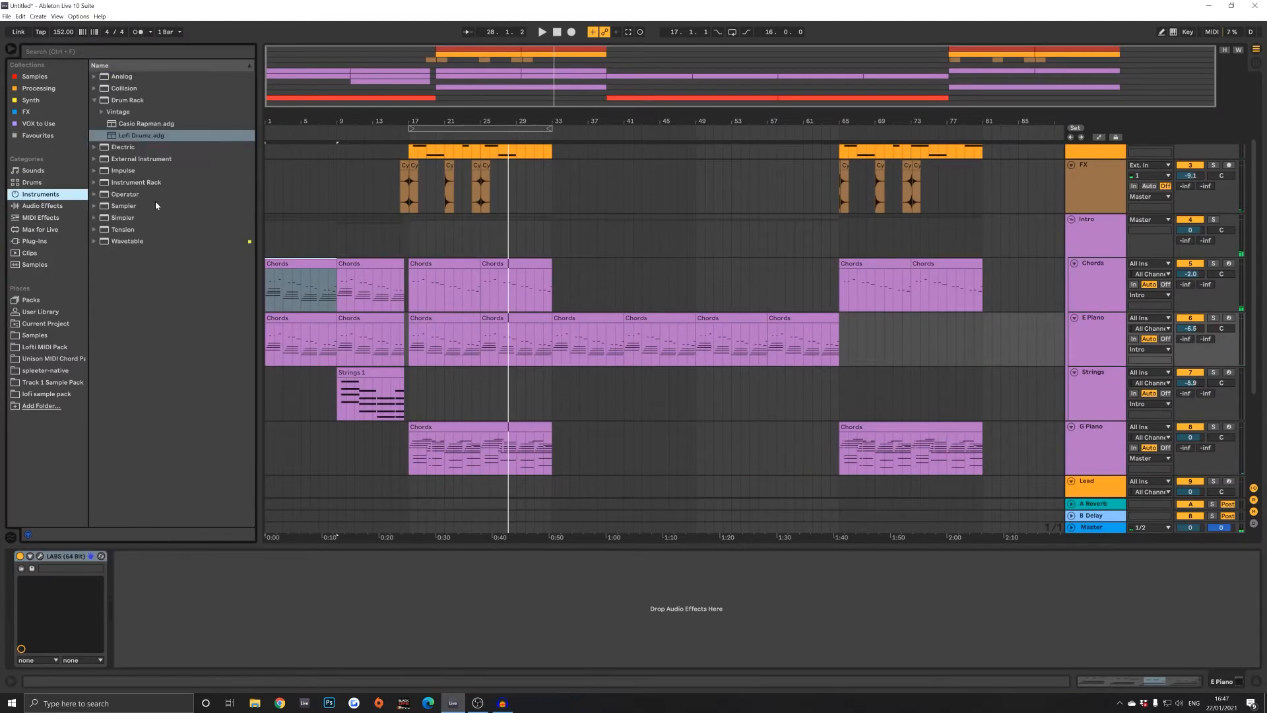
{"action": "left_click", "coordinate": [110, 102]}
{"action": "left_click", "coordinate": [44, 207]}
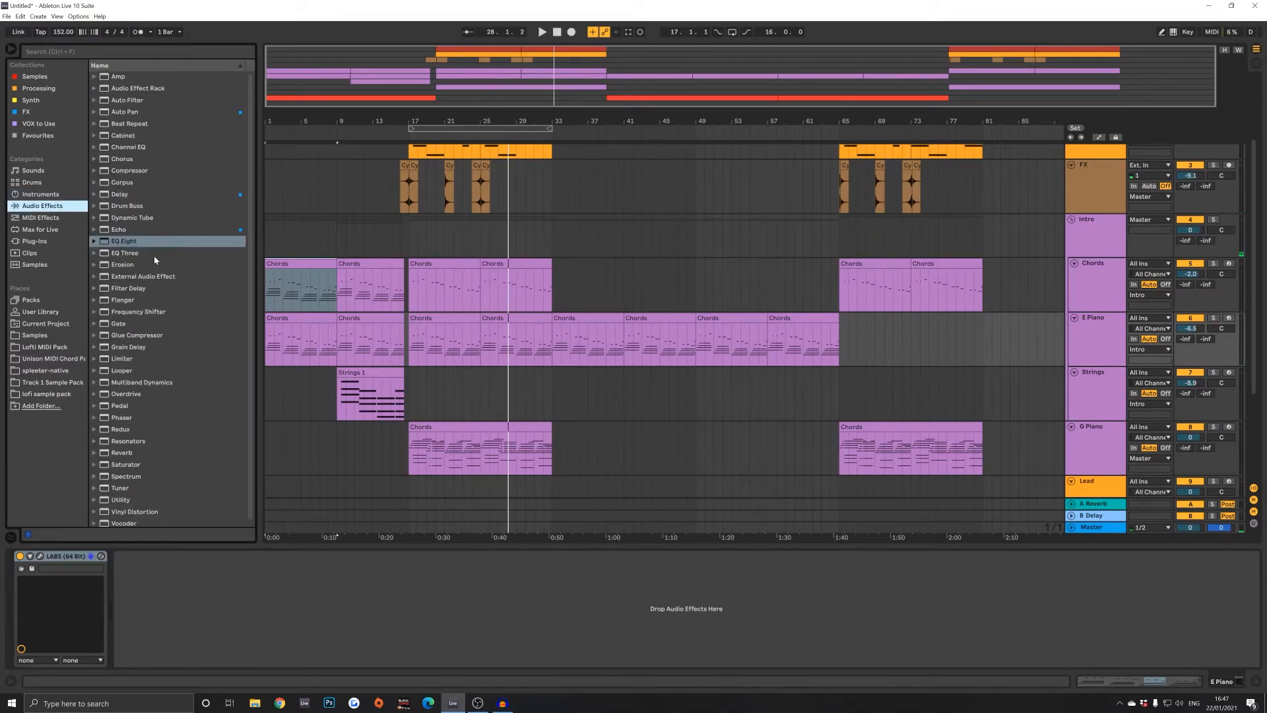
{"action": "left_click_drag", "start_coordinate": [123, 243], "coordinate": [205, 592]}
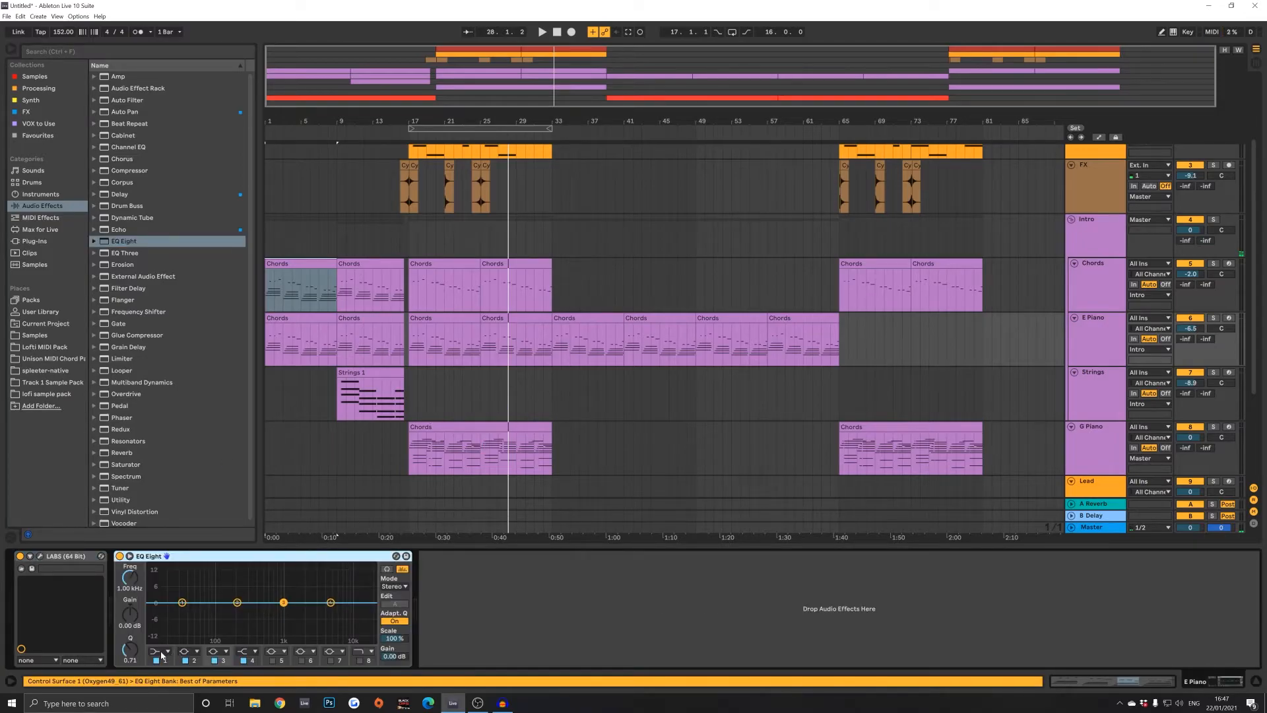
Step: Turn band 1 of the E Piano's EQ Eight into a low cut at 168 Hz
{"action": "left_click", "coordinate": [162, 654]}
{"action": "left_click", "coordinate": [158, 589]}
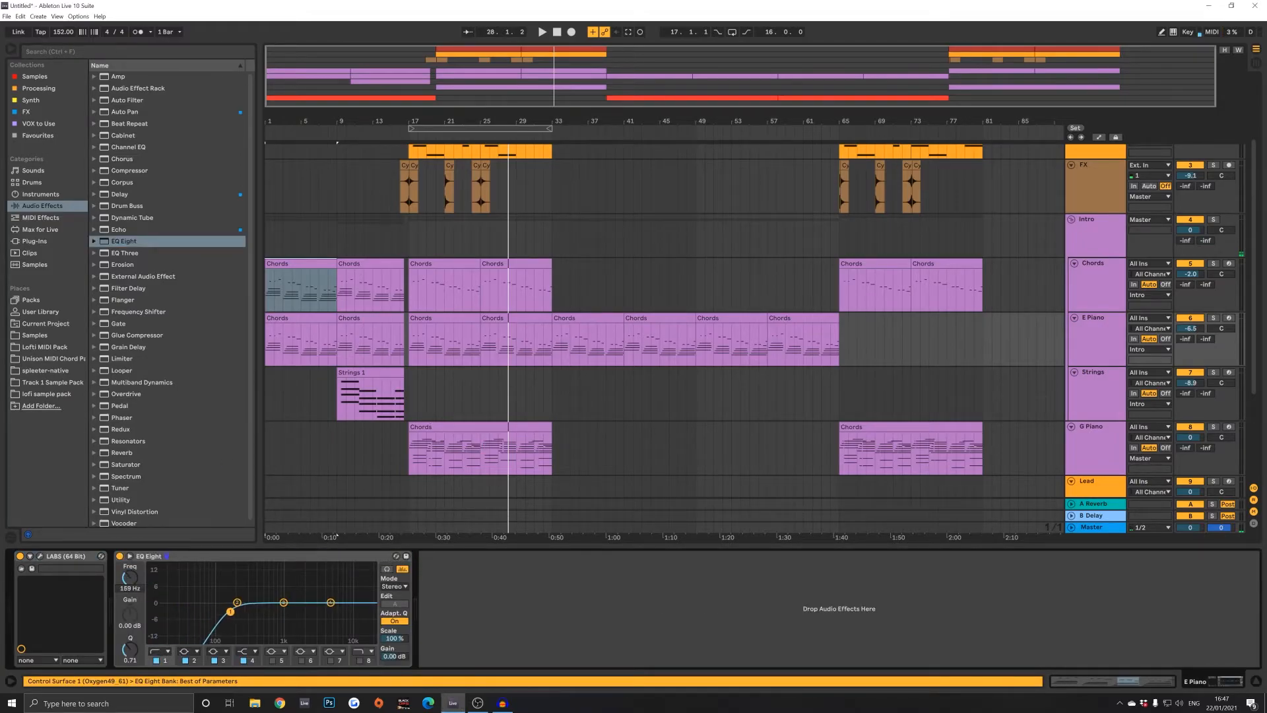
{"action": "left_click_drag", "start_coordinate": [130, 577], "coordinate": [130, 580]}
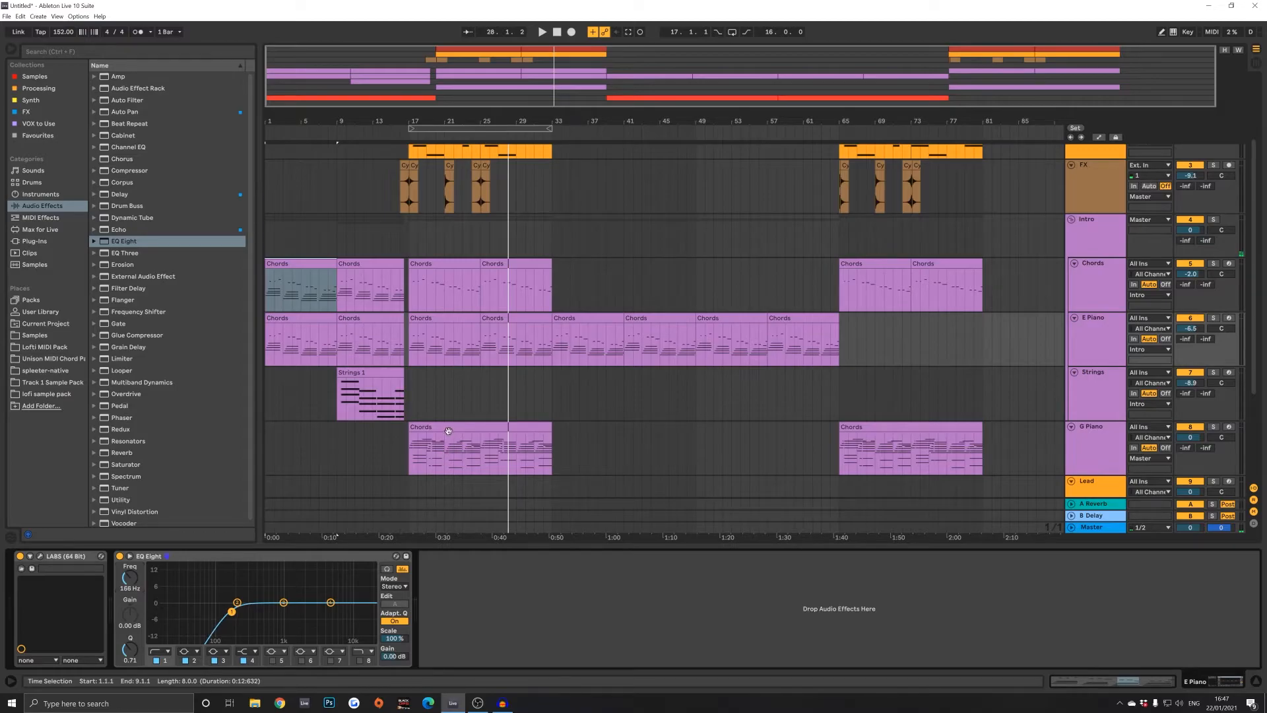
Step: Set the 220 Hz band 2 gain in the G Piano's first EQ Eight to -3.81 dB and play from bar 17
{"action": "left_click", "coordinate": [448, 432]}
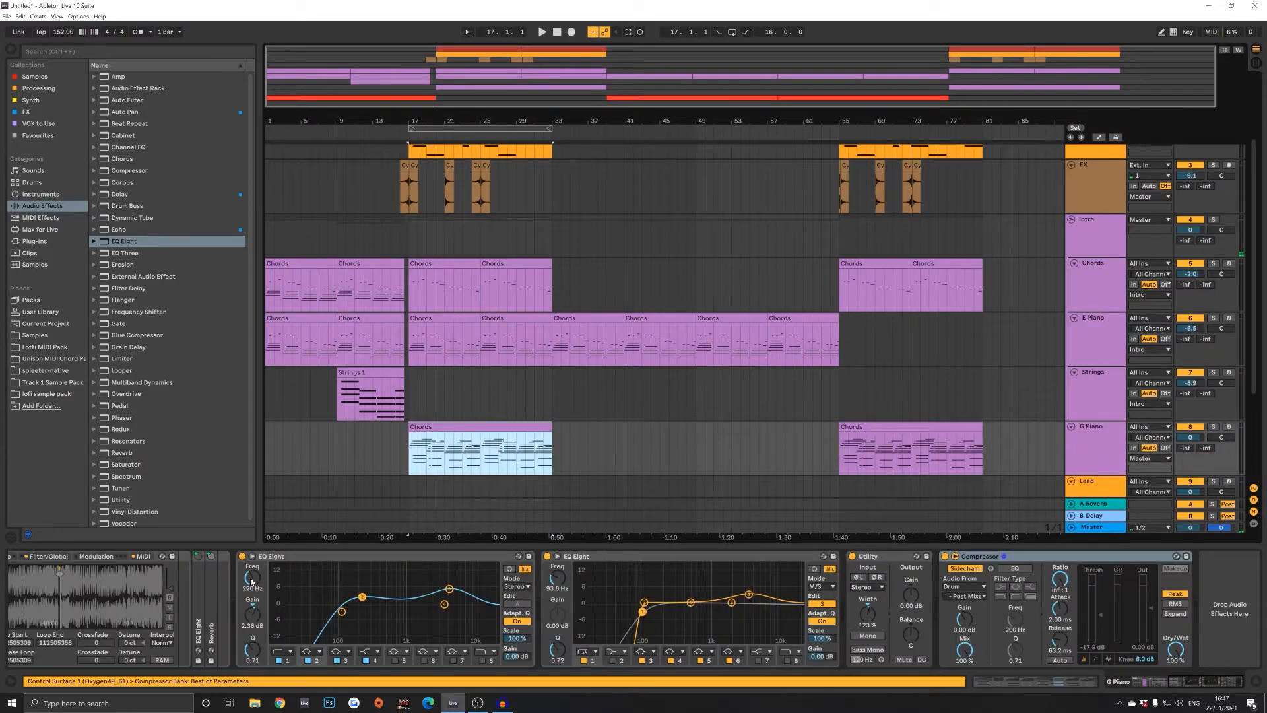
{"action": "left_click", "coordinate": [368, 598]}
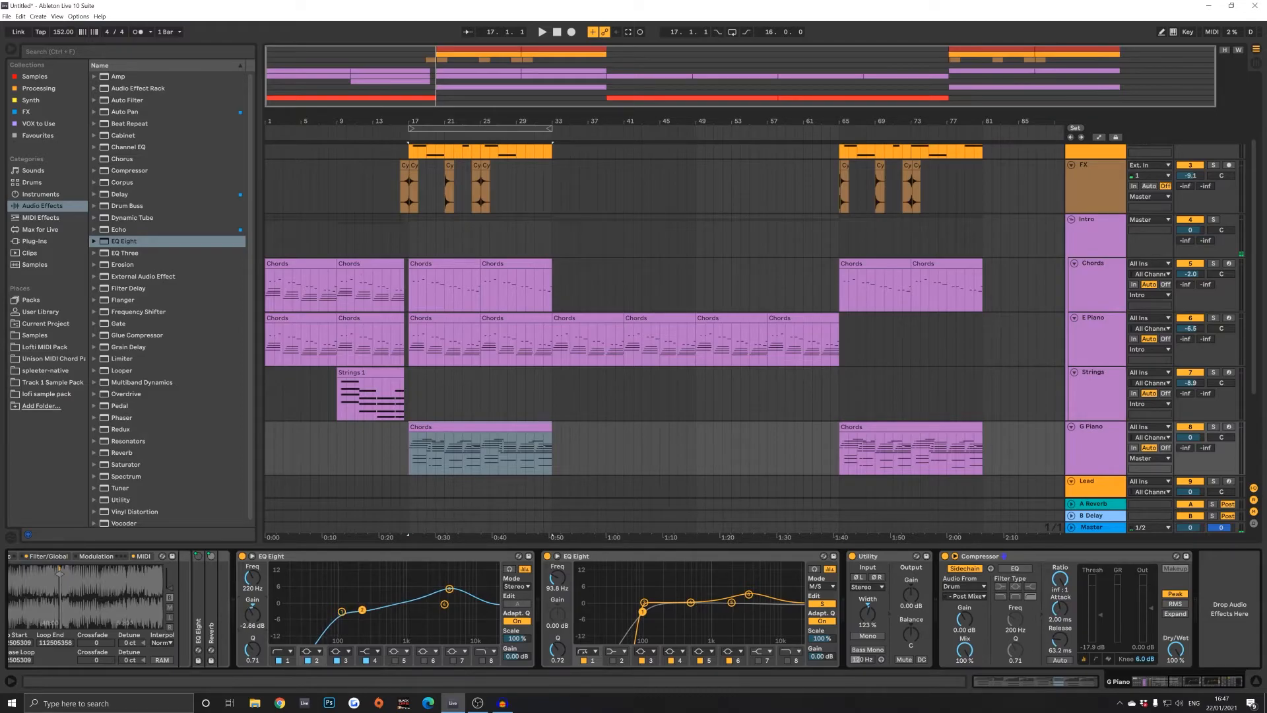
{"action": "key", "text": "space"}
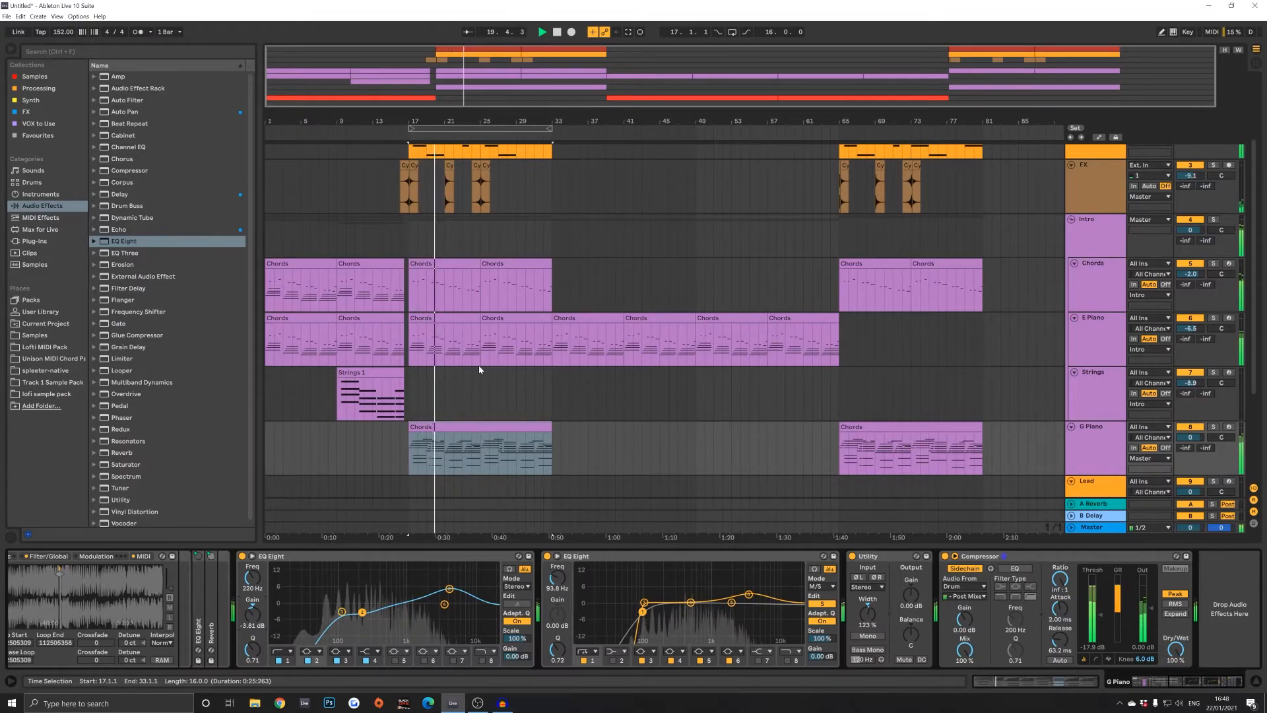
Step: Lower the Bass Line track's volume to -10.1 dB during playback, listen to the mix, and stop
{"action": "scroll", "coordinate": [478, 366], "scroll_direction": "up", "scroll_amount": 3}
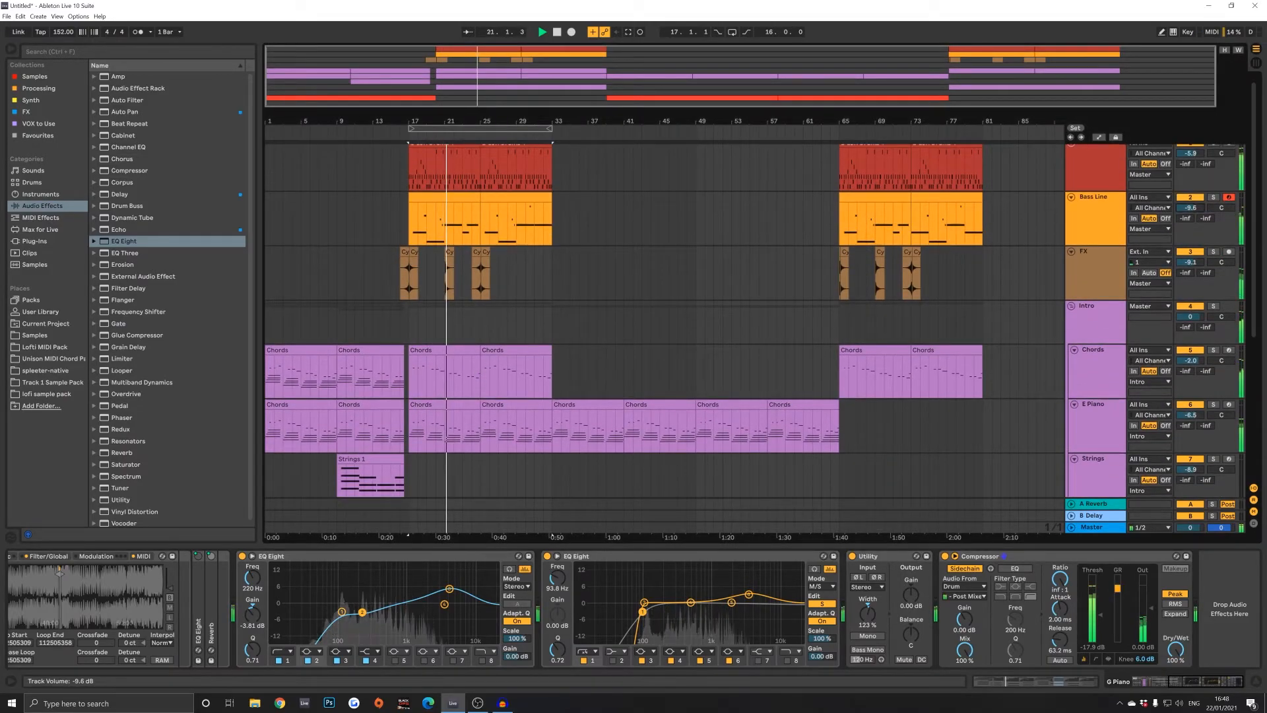
{"action": "scroll", "coordinate": [559, 287], "scroll_direction": "up", "scroll_amount": 1}
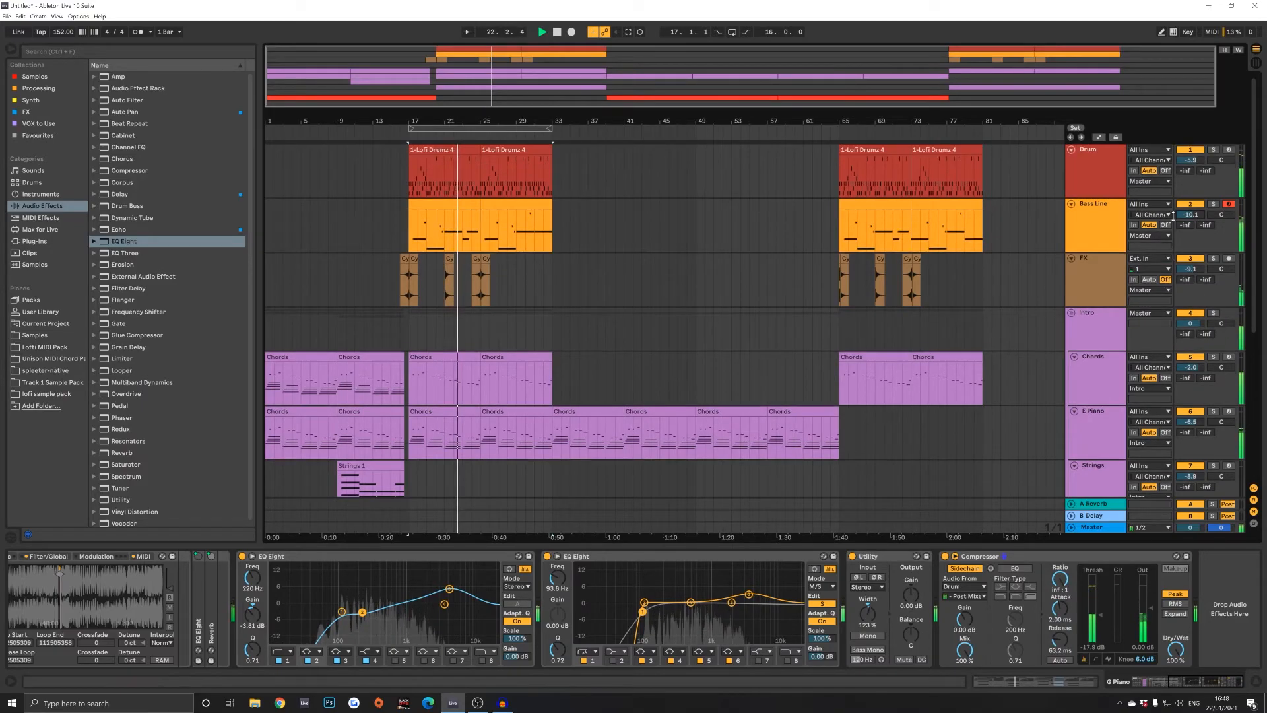
{"action": "scroll", "coordinate": [583, 334], "scroll_direction": "down", "scroll_amount": 5}
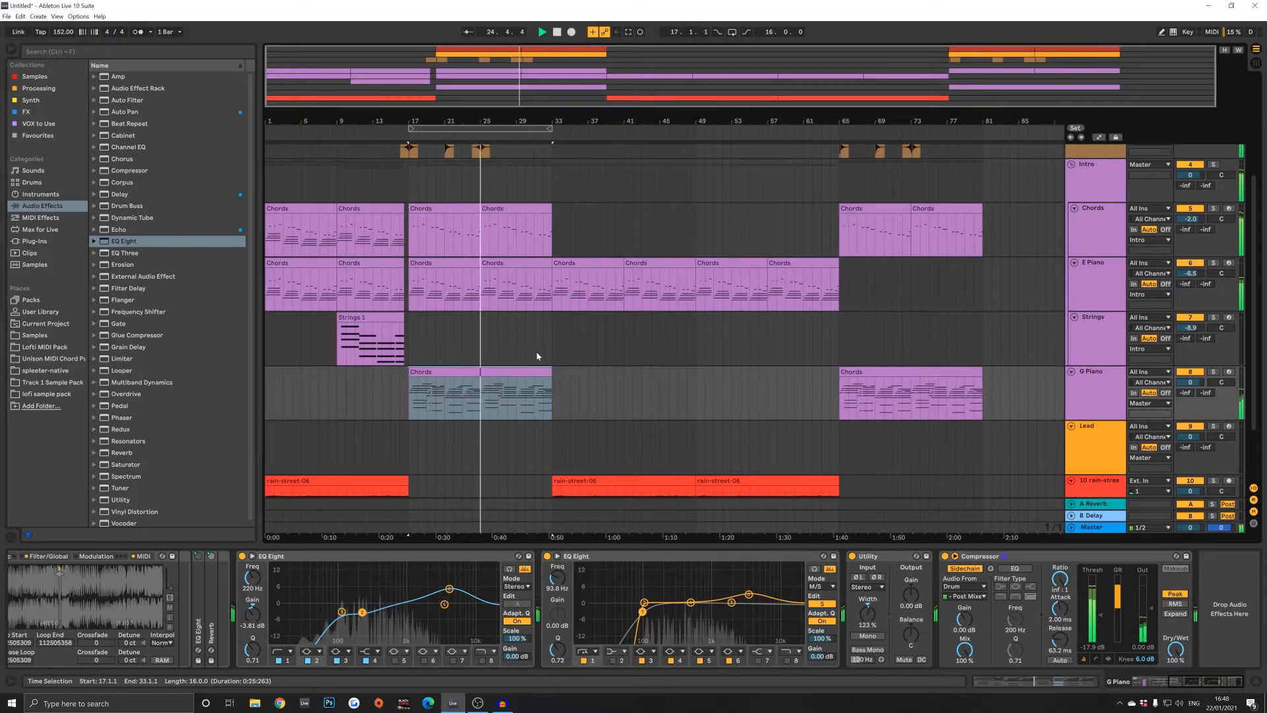
{"action": "key", "text": "space"}
Step: Set the stereo width in the G Piano track's Utility to 56 % and play the section from bar 17
{"action": "scroll", "coordinate": [528, 350], "scroll_direction": "up", "scroll_amount": 1}
{"action": "left_click", "coordinate": [454, 318]}
{"action": "left_click", "coordinate": [1098, 372]}
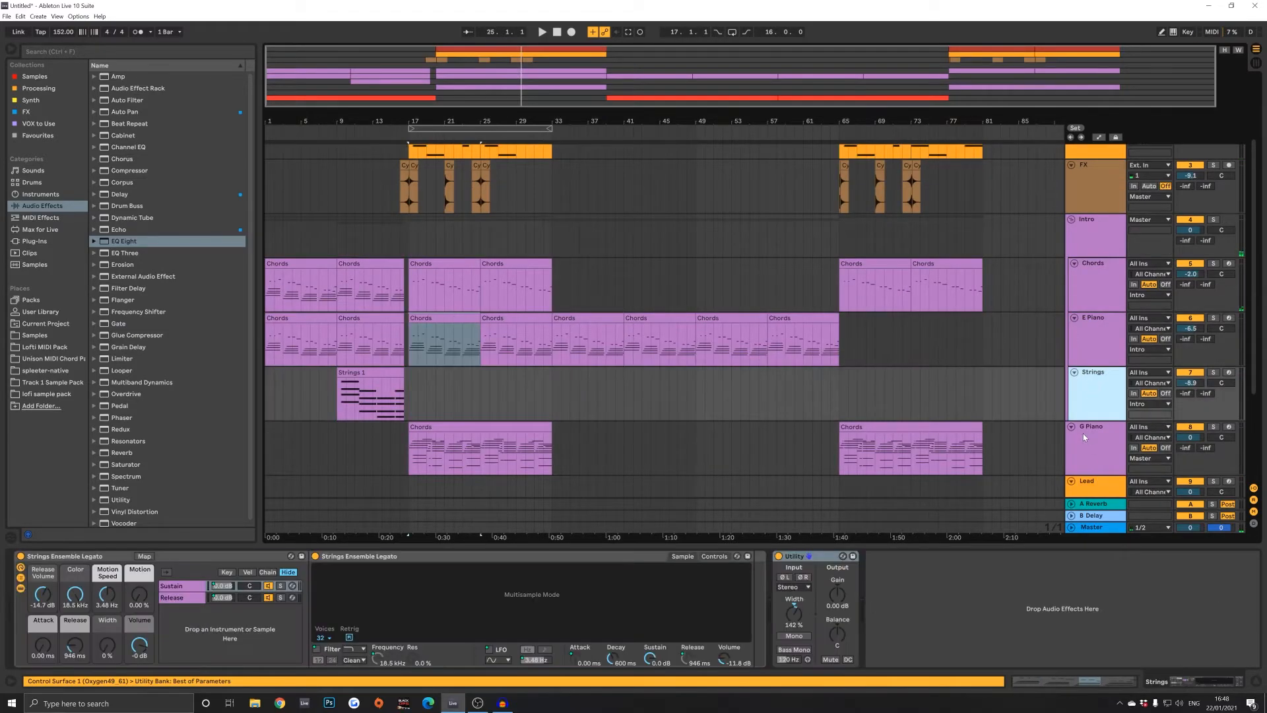
{"action": "left_click", "coordinate": [1084, 432]}
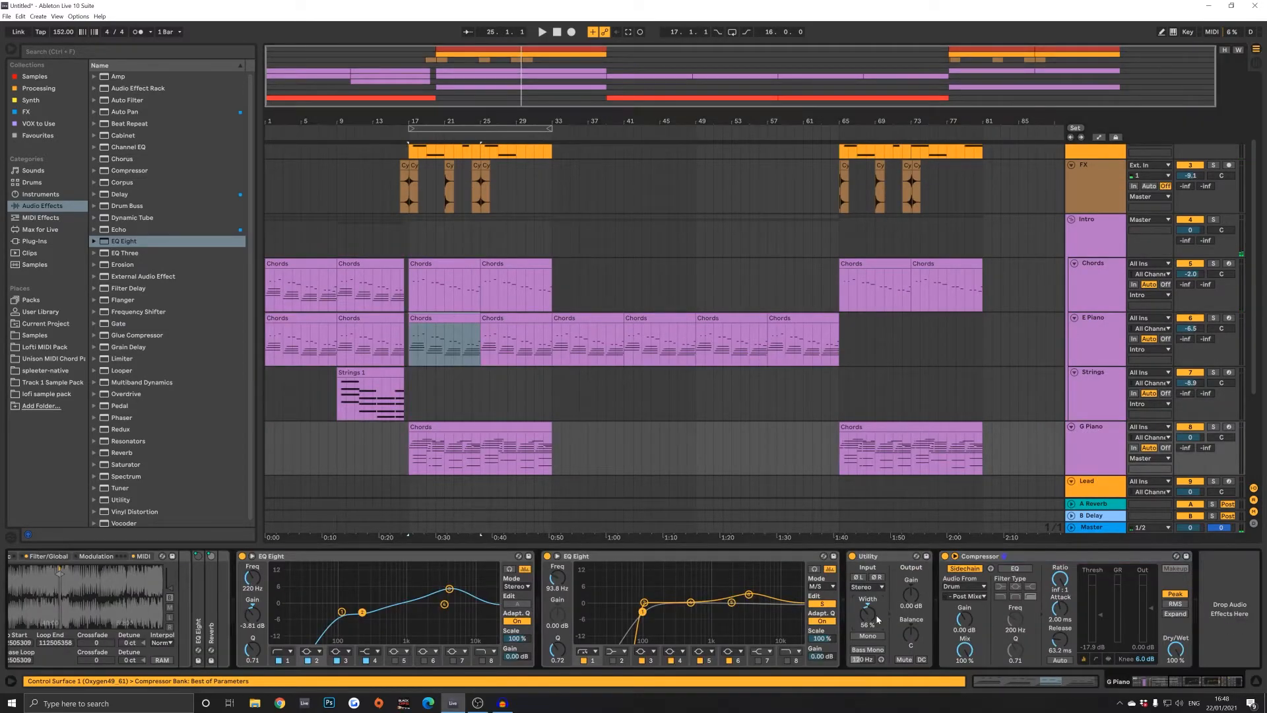
{"action": "key", "text": "space"}
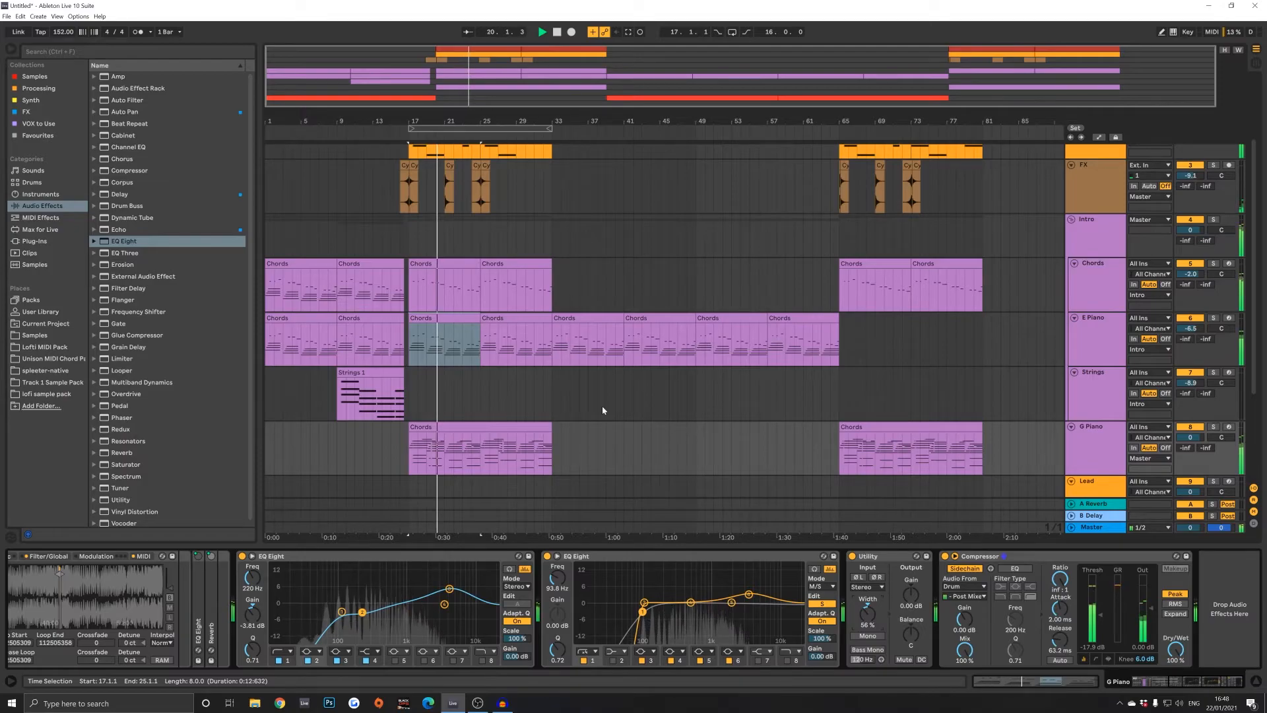
Step: Stop playback, lower the Chords track's volume to -8.6 dB, and play the section from bar 17
{"action": "key", "text": "space"}
{"action": "left_click_drag", "start_coordinate": [1191, 274], "coordinate": [1191, 290]}
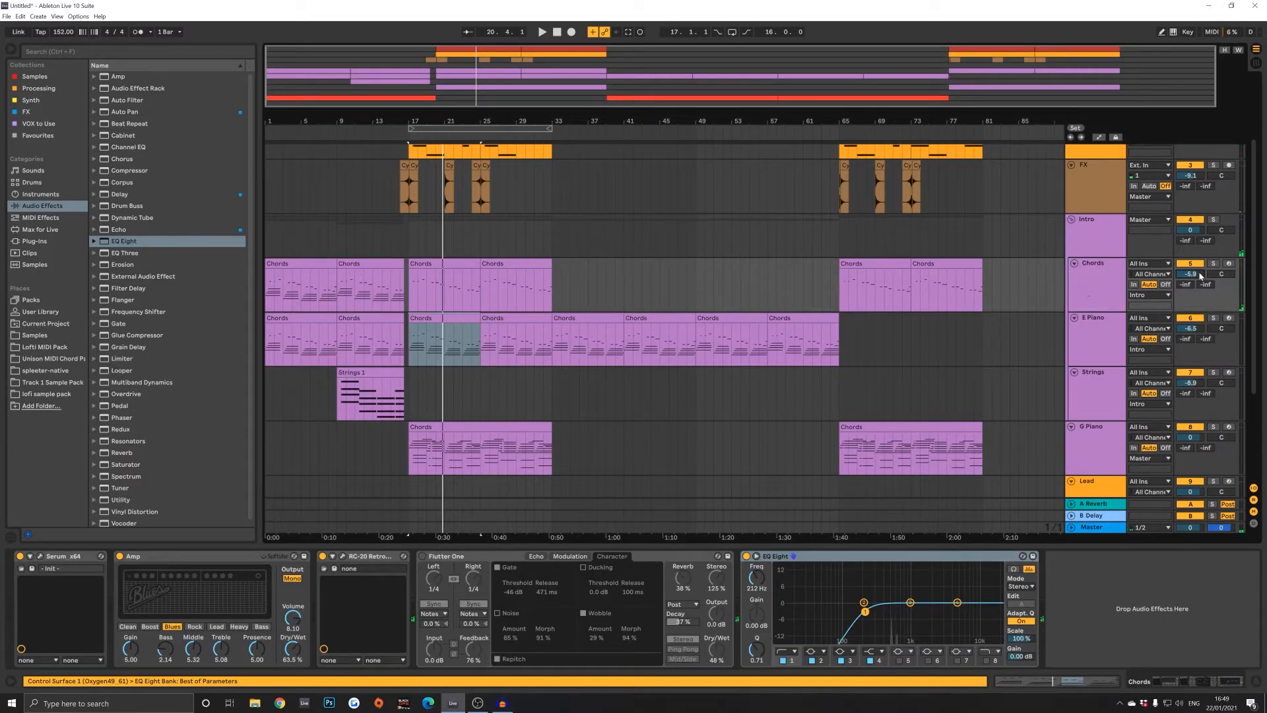
{"action": "left_click", "coordinate": [459, 260]}
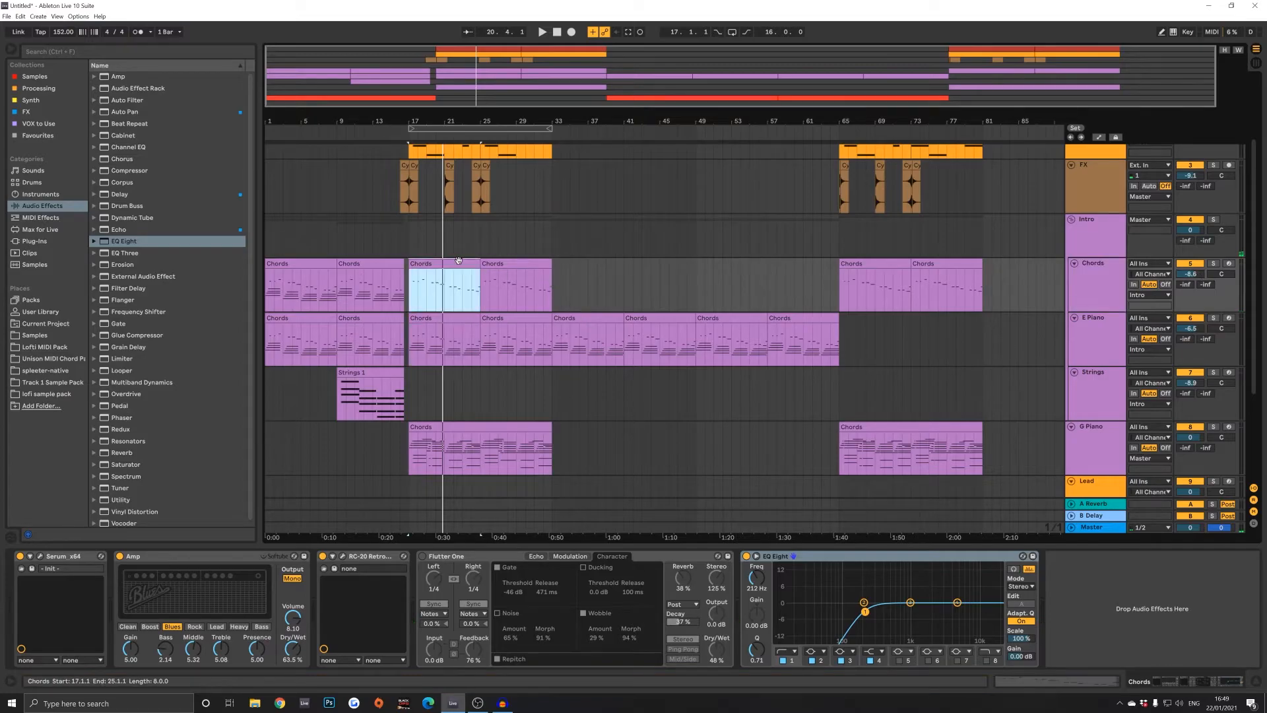
{"action": "key", "text": "space"}
Step: Add the ValhallaSupermassive plug-in after the EQ Eight on the Chords track and load its HydraHarp reverb preset
{"action": "left_click", "coordinate": [52, 231]}
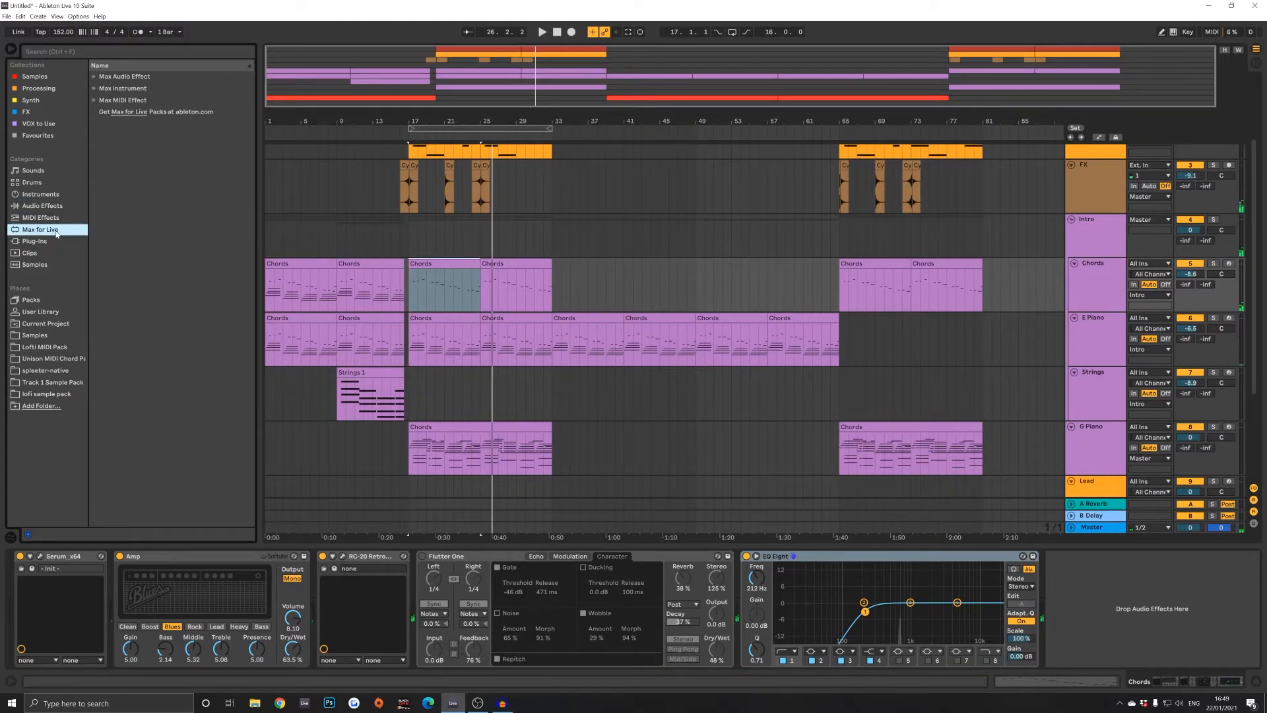
{"action": "left_click", "coordinate": [40, 241]}
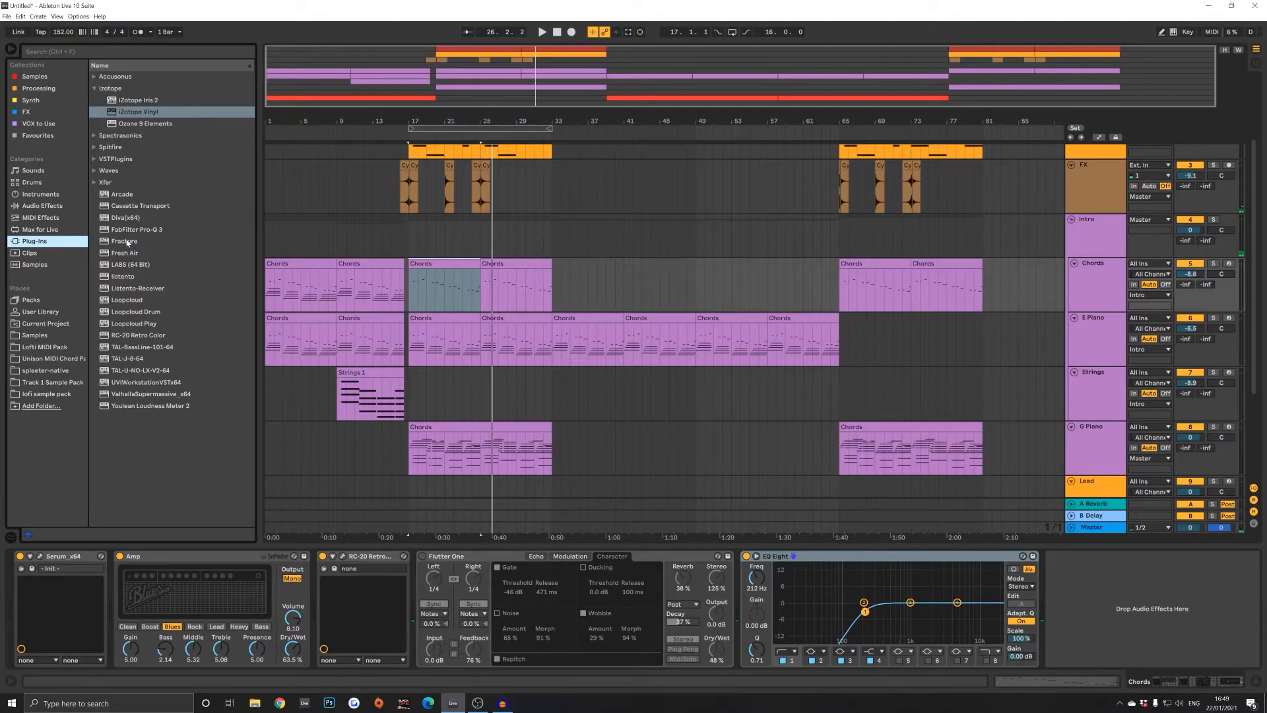
{"action": "left_click", "coordinate": [142, 394]}
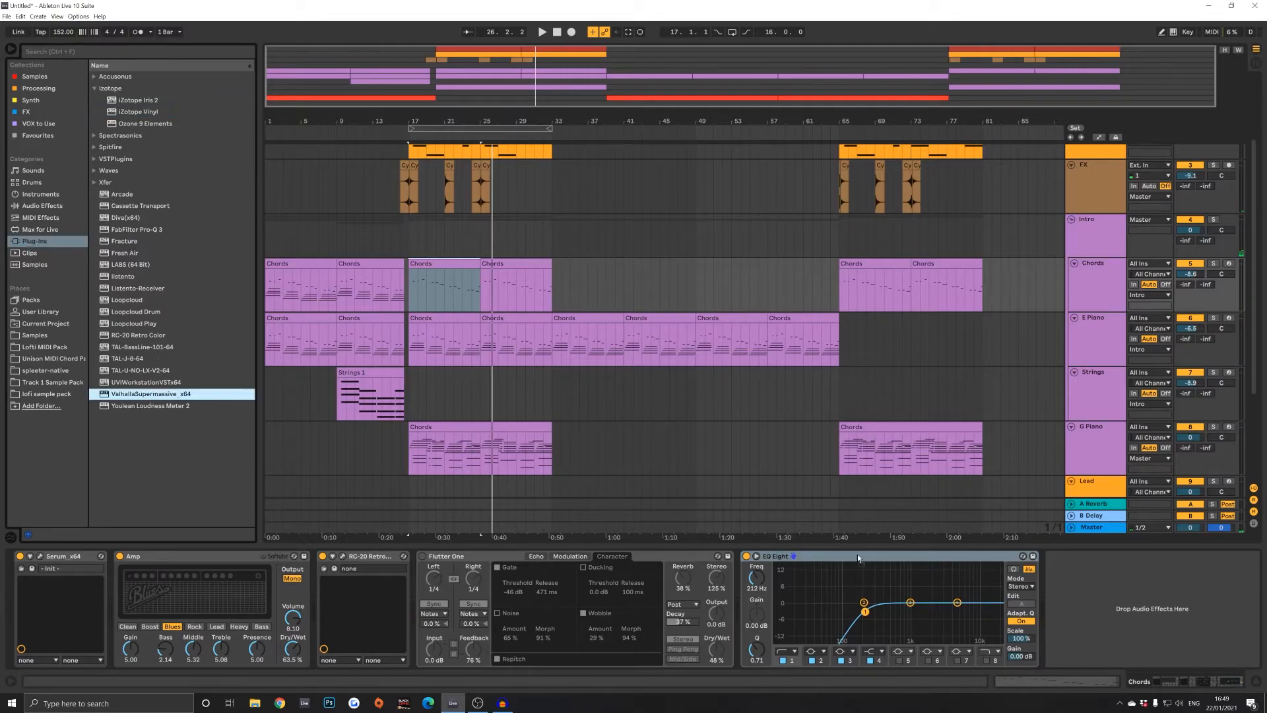
{"action": "left_click_drag", "start_coordinate": [143, 395], "coordinate": [1111, 577]}
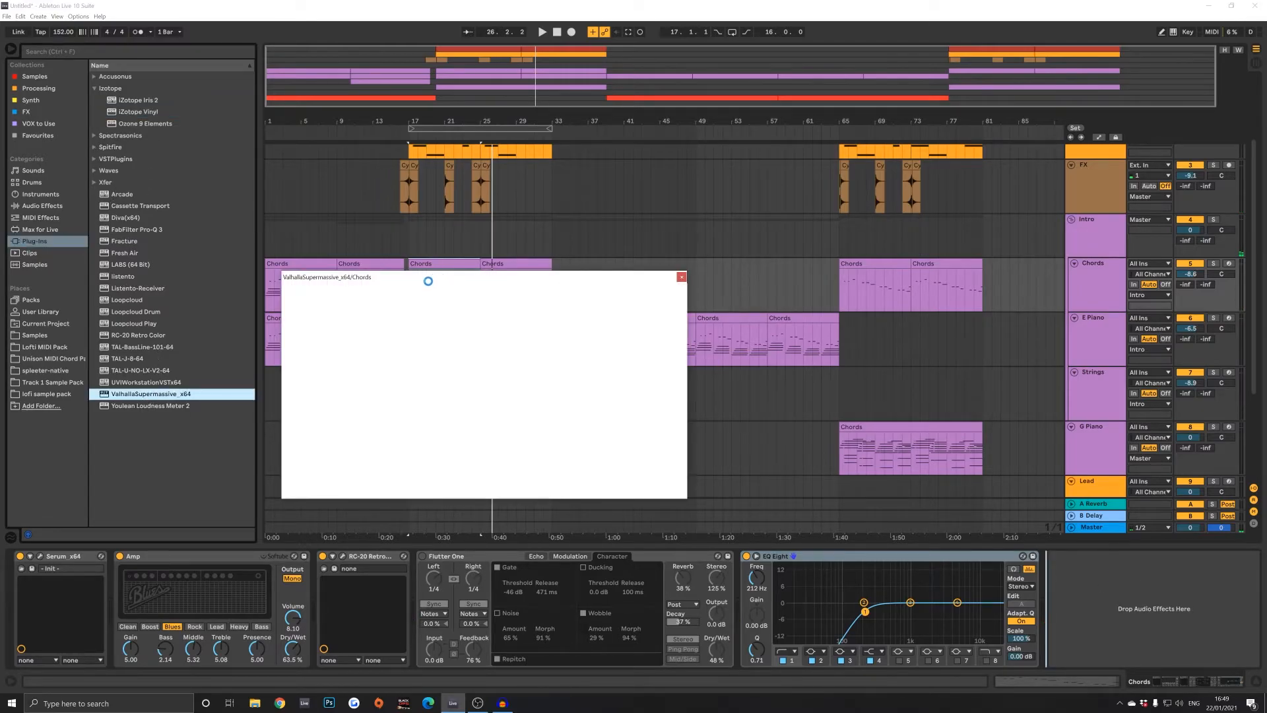
{"action": "left_click", "coordinate": [497, 429]}
{"action": "mouse_move", "coordinate": [495, 530]}
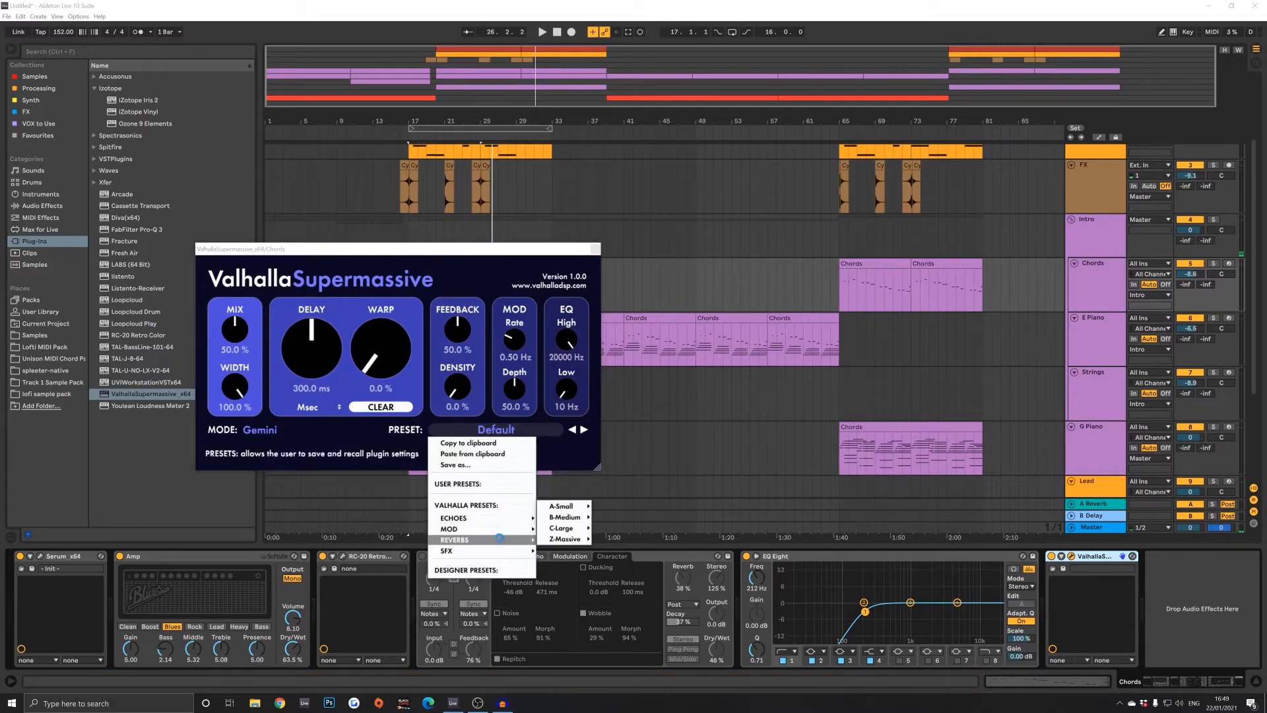
{"action": "left_click", "coordinate": [621, 512]}
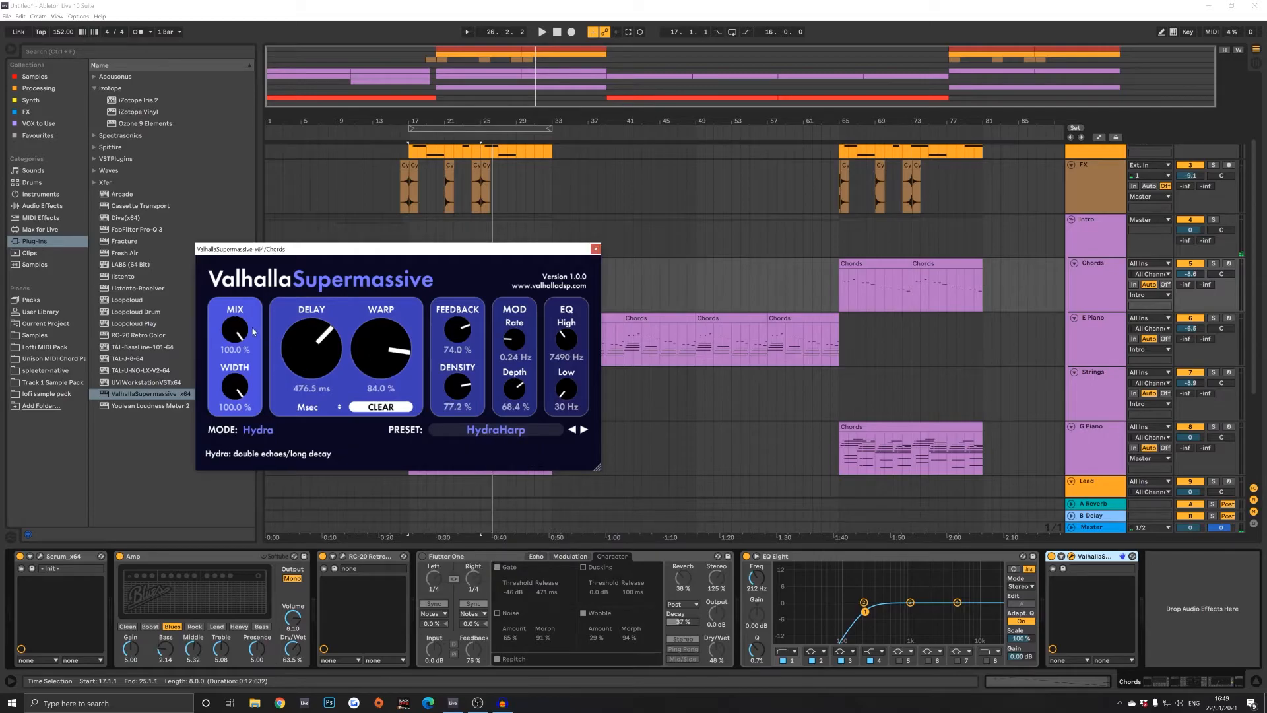
Step: Reduce the reverb's mix and raise its low EQ frequency, then solo the Chords track and play it from bar 17
{"action": "left_click_drag", "start_coordinate": [242, 340], "coordinate": [246, 437]}
{"action": "left_click_drag", "start_coordinate": [570, 393], "coordinate": [566, 334]}
{"action": "left_click", "coordinate": [595, 249]}
{"action": "left_click", "coordinate": [1213, 263]}
{"action": "key", "text": "space"}
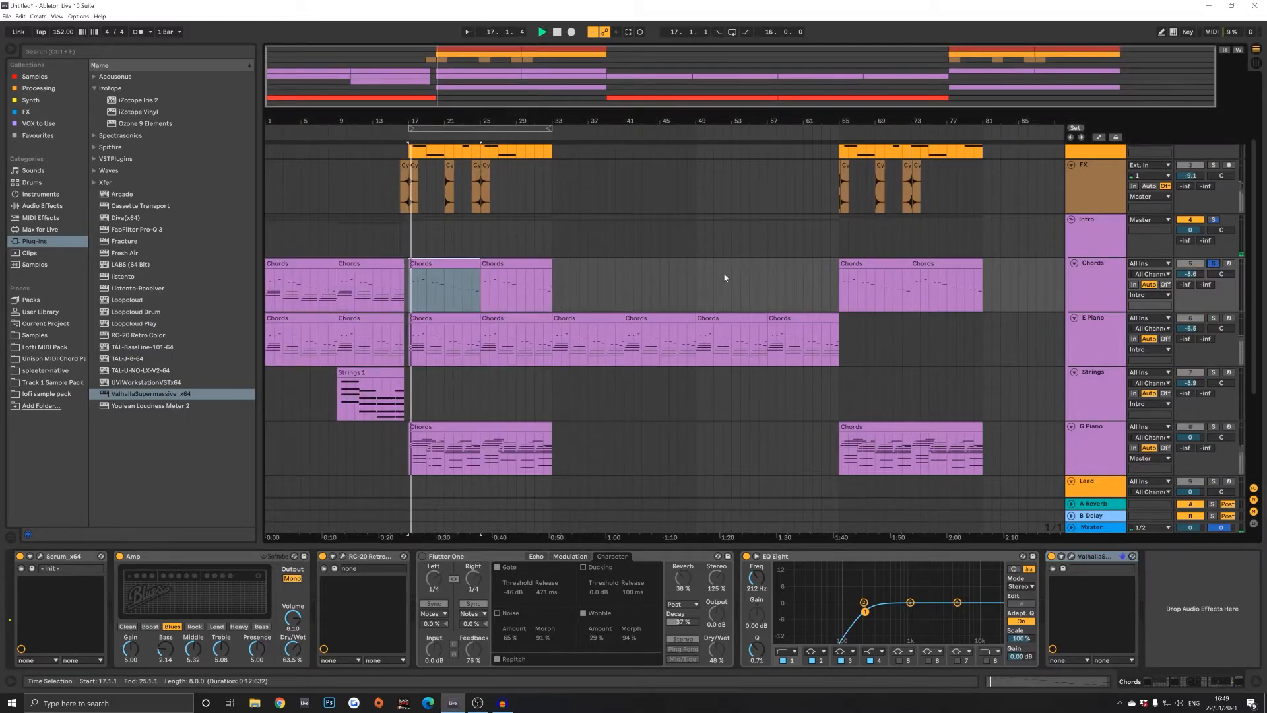
Step: Add a Utility after ValhallaSupermassive on the Chords track and set its stereo width to 131 %
{"action": "left_click", "coordinate": [435, 260]}
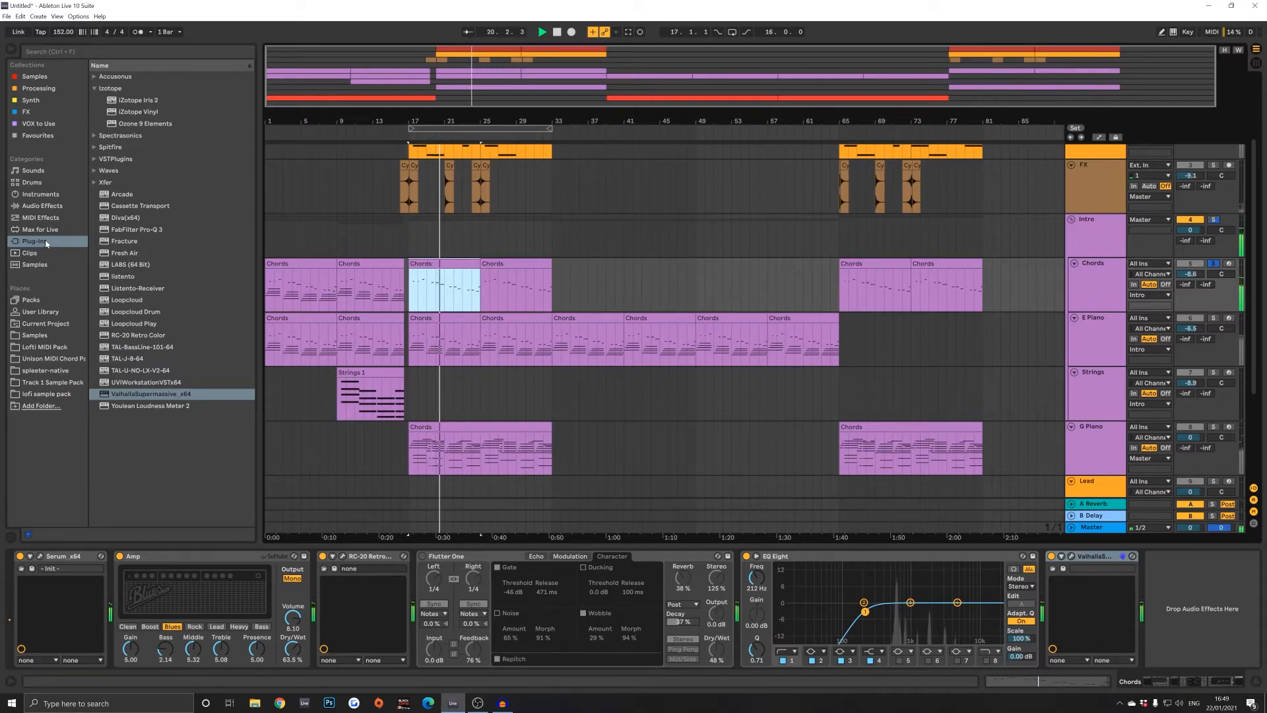
{"action": "key", "text": "space"}
{"action": "left_click", "coordinate": [53, 195]}
{"action": "left_click", "coordinate": [145, 52]}
{"action": "type", "text": "utr"}
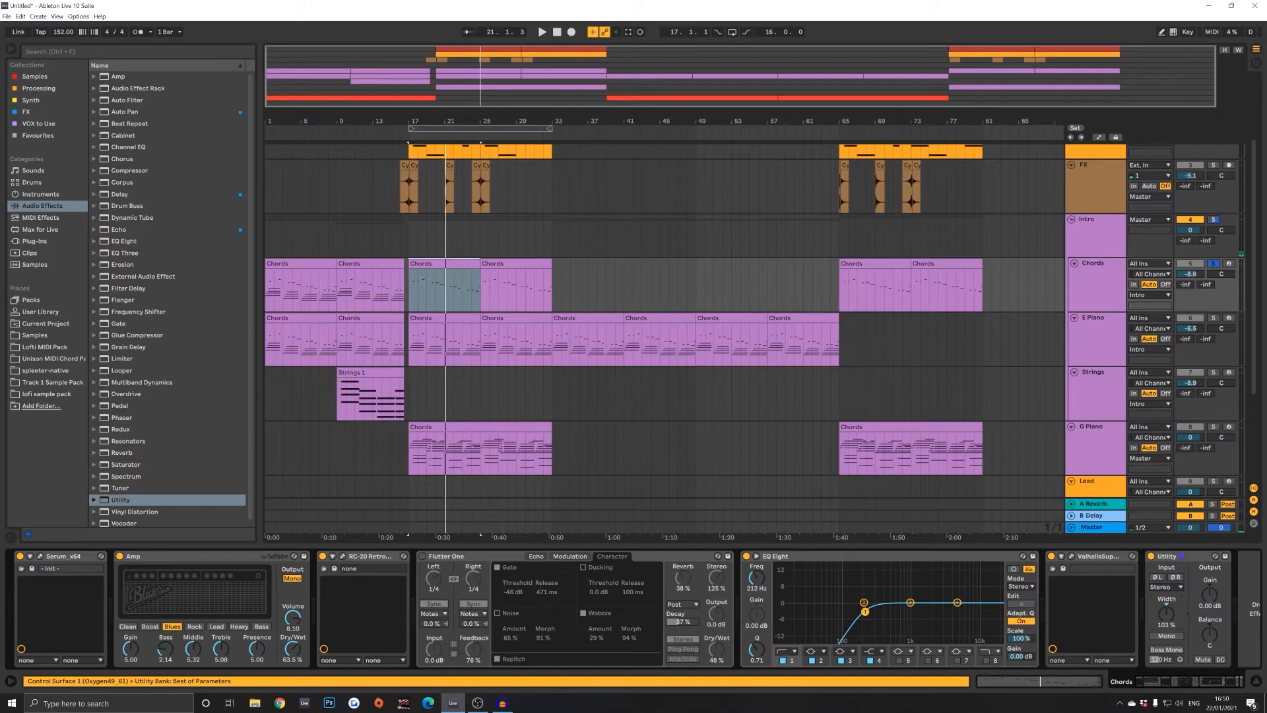
{"action": "left_click_drag", "start_coordinate": [1167, 614], "coordinate": [1167, 610]}
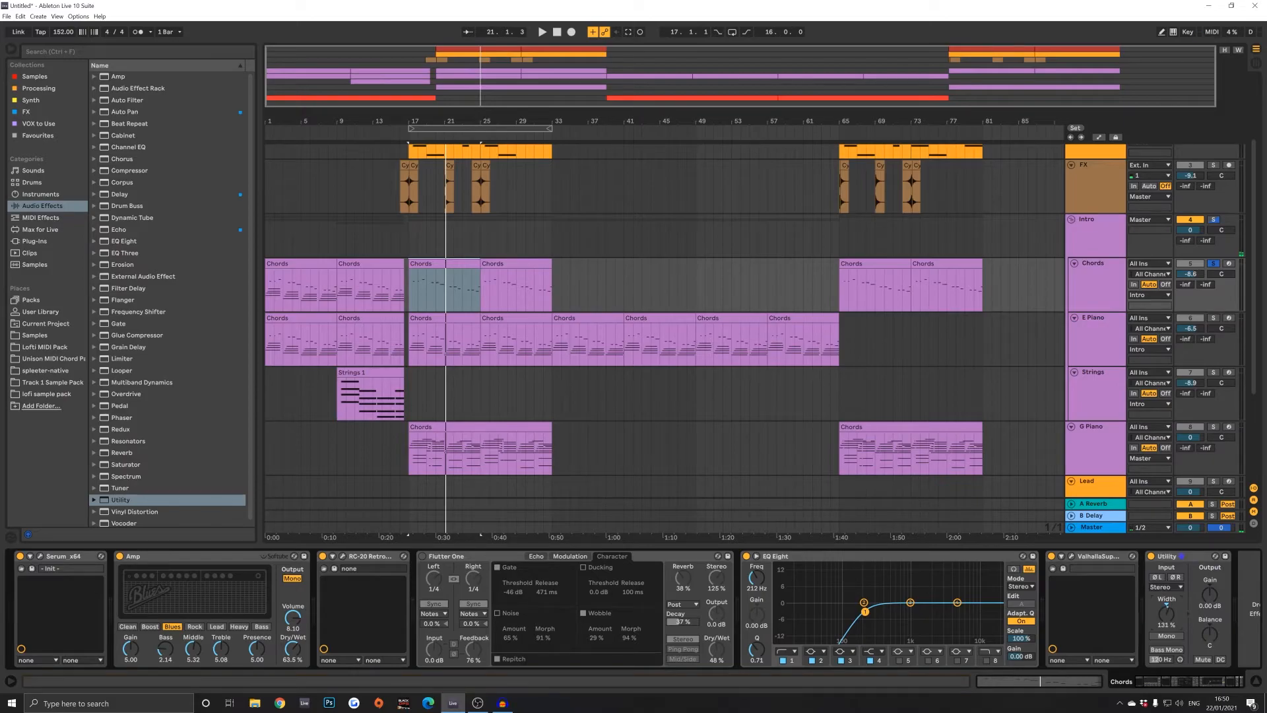
Step: Play the Chords track's Serum synth and assign its first macro as the modulation source of the filter cutoff
{"action": "left_click", "coordinate": [40, 557]}
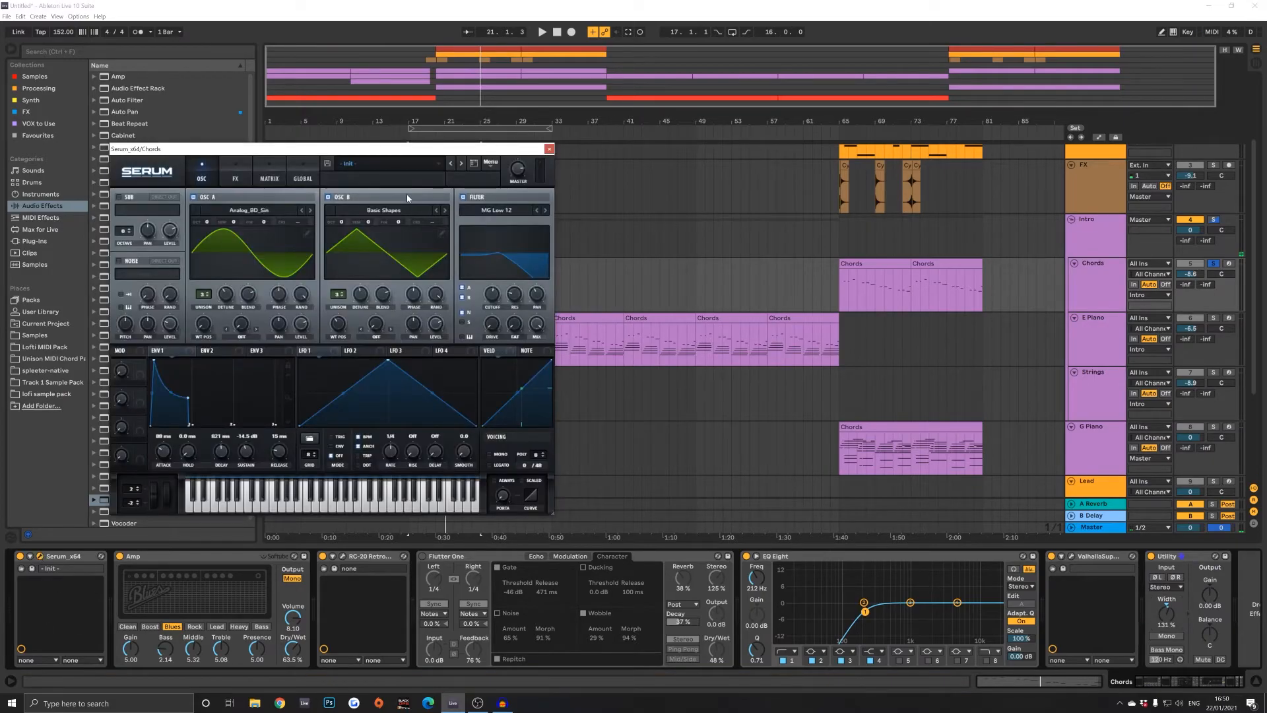
{"action": "left_click_drag", "start_coordinate": [426, 153], "coordinate": [647, 321]}
{"action": "key", "text": "space"}
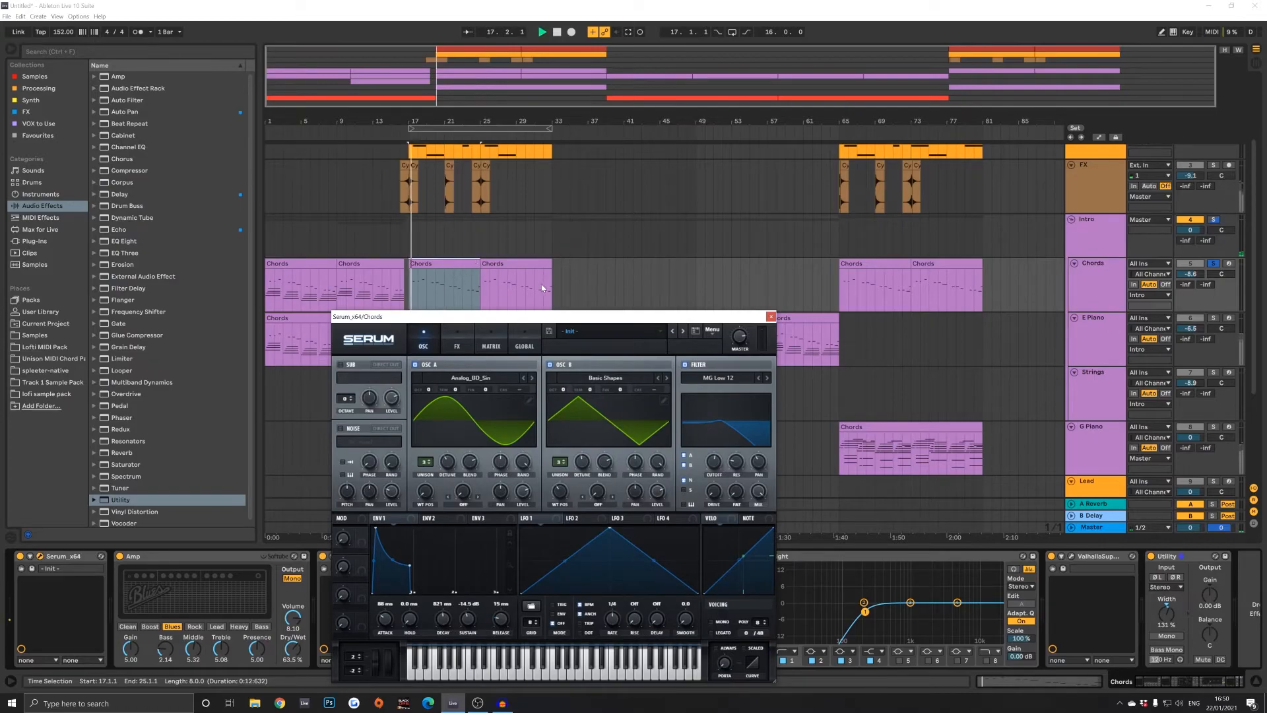
{"action": "right_click", "coordinate": [715, 460]}
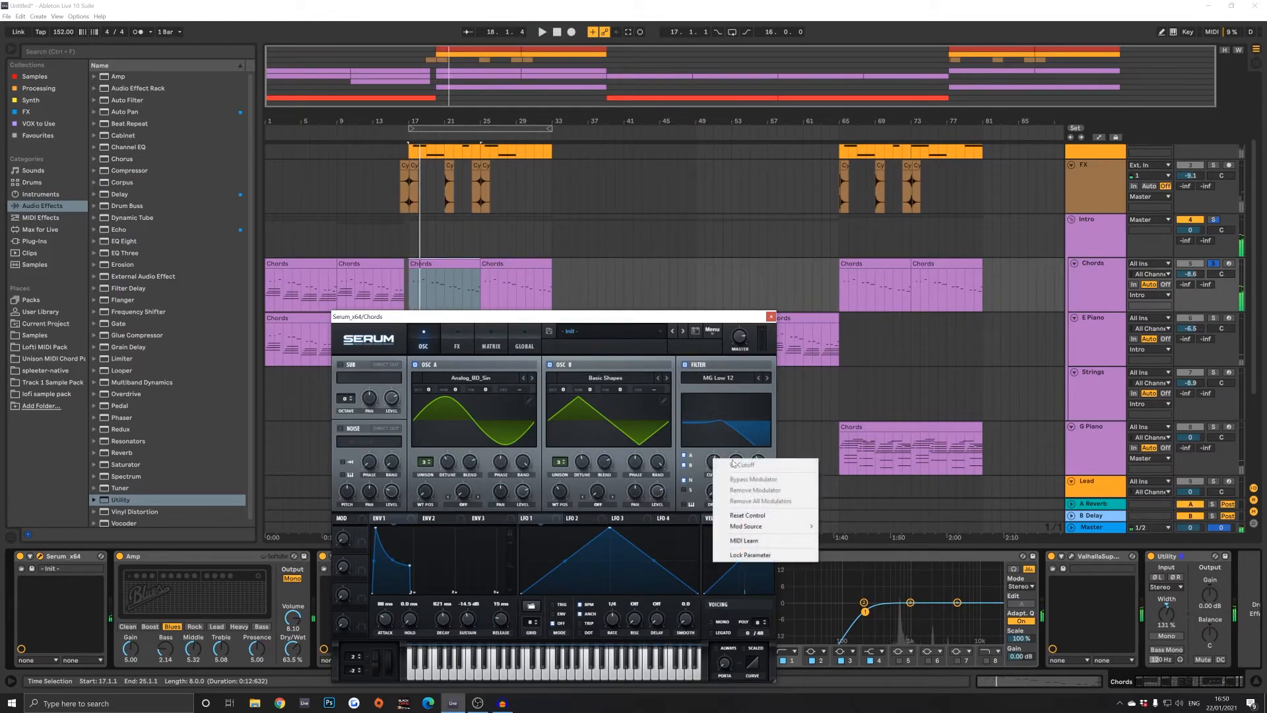
{"action": "left_click", "coordinate": [748, 515]}
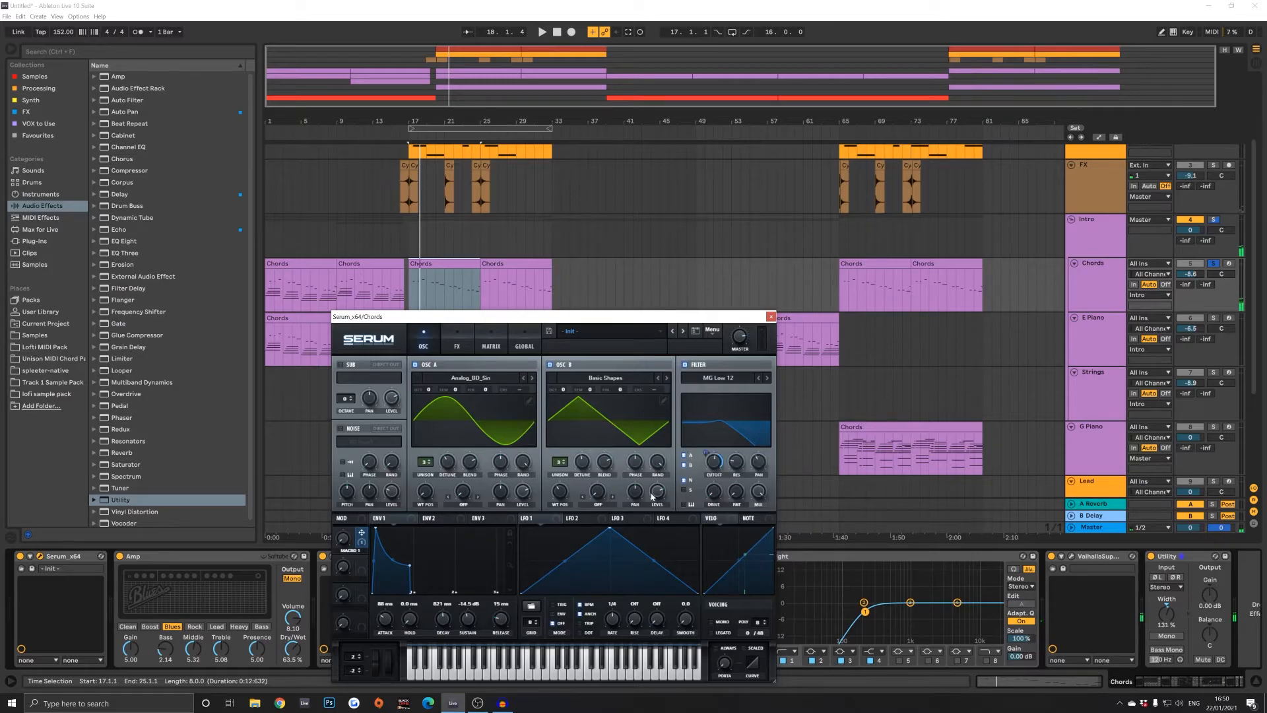
Step: Name Serum's first macro CUTOFF, display the automation lanes in the arrangement, and close the synth window
{"action": "double_click", "coordinate": [351, 550]}
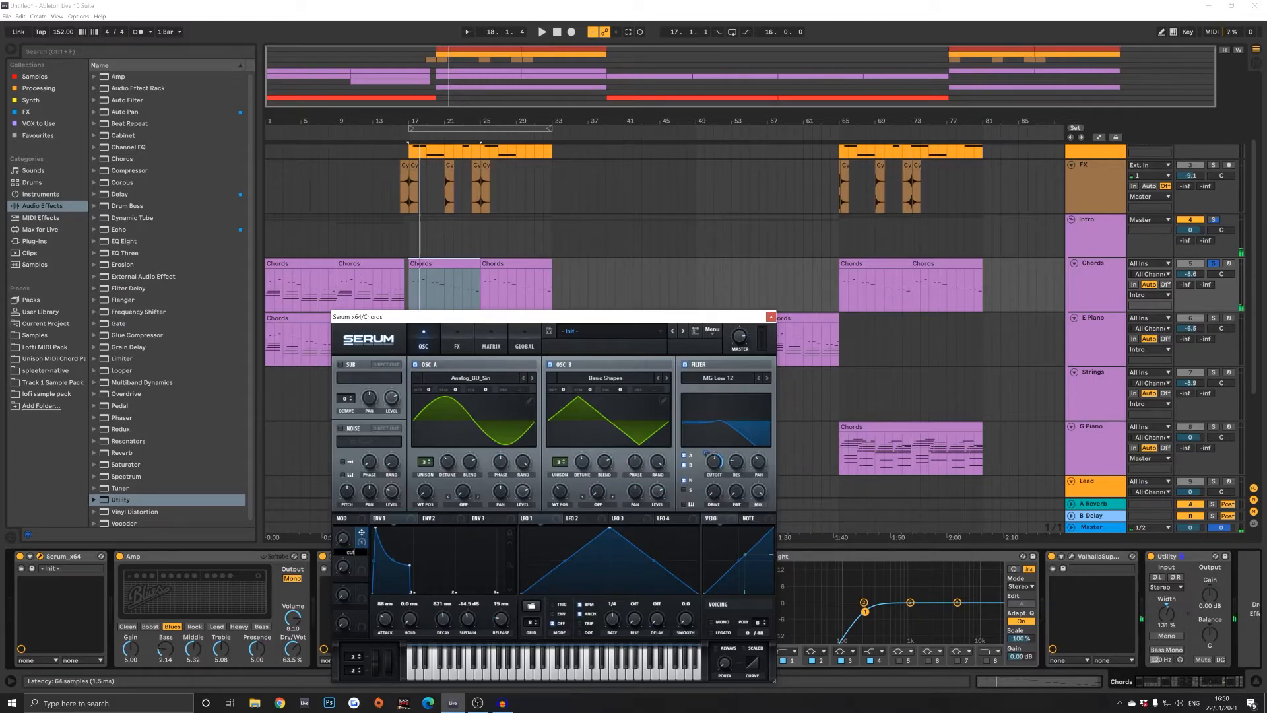
{"action": "left_click_drag", "start_coordinate": [768, 318], "coordinate": [774, 317]}
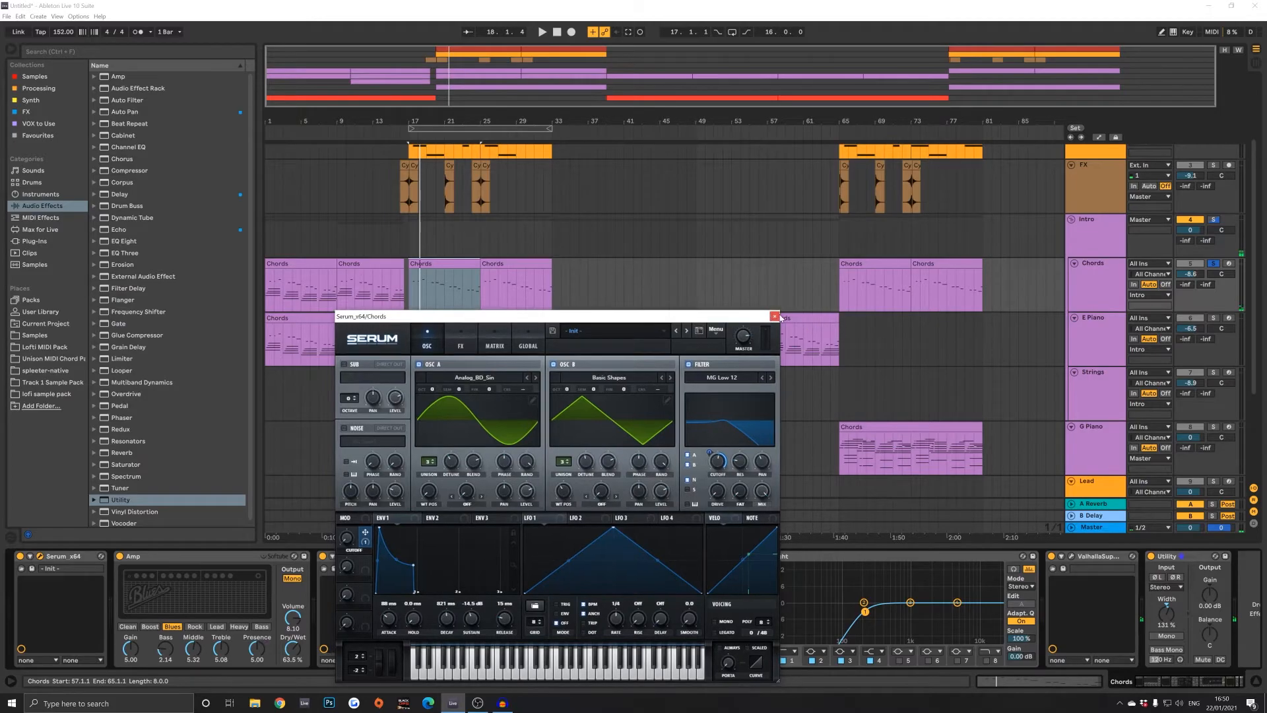
{"action": "left_click", "coordinate": [1083, 288]}
{"action": "key", "text": "a"}
{"action": "left_click", "coordinate": [774, 317]}
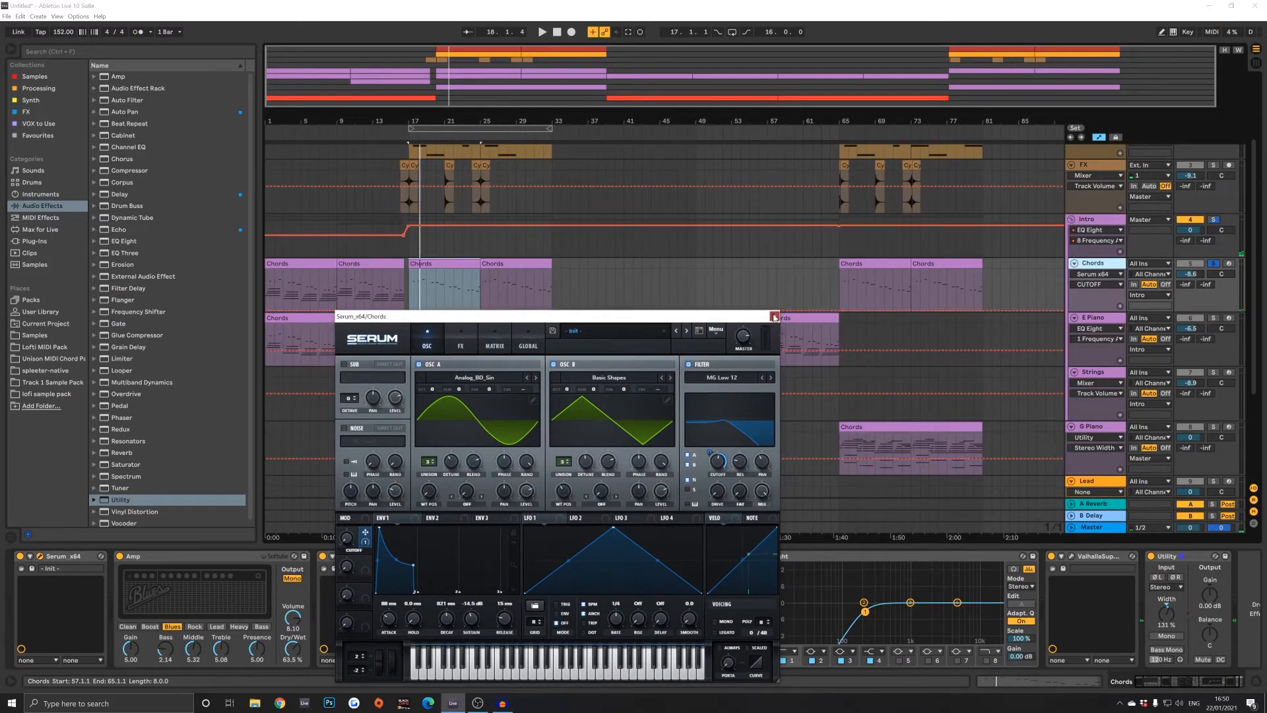
Step: Draw a rise in the Chords track's Serum CUTOFF automation around bar 17 and play from bar 25
{"action": "left_click_drag", "start_coordinate": [407, 313], "coordinate": [418, 302]}
{"action": "left_click", "coordinate": [401, 290]}
{"action": "key", "text": "space"}
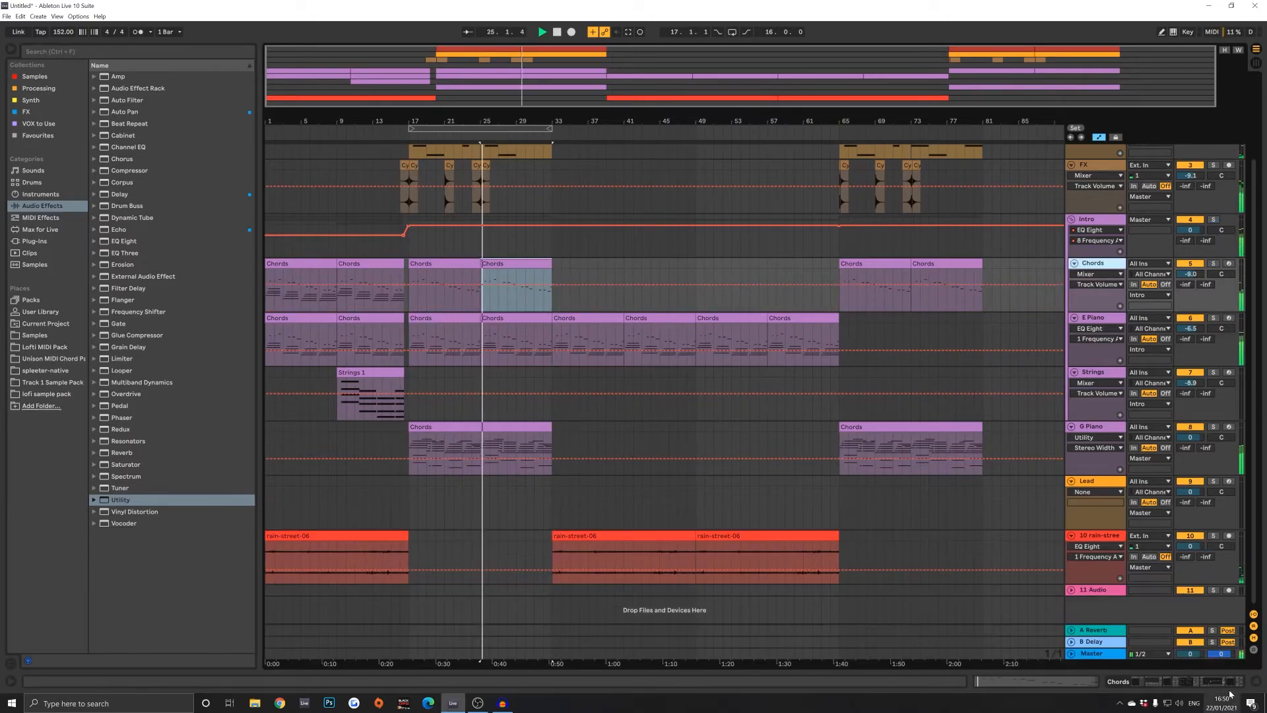
Step: Boost band 3 of the Chords track's EQ Eight by 3.10 dB at 2.90 kHz and widen its Utility to 134 %
{"action": "left_click", "coordinate": [1224, 684]}
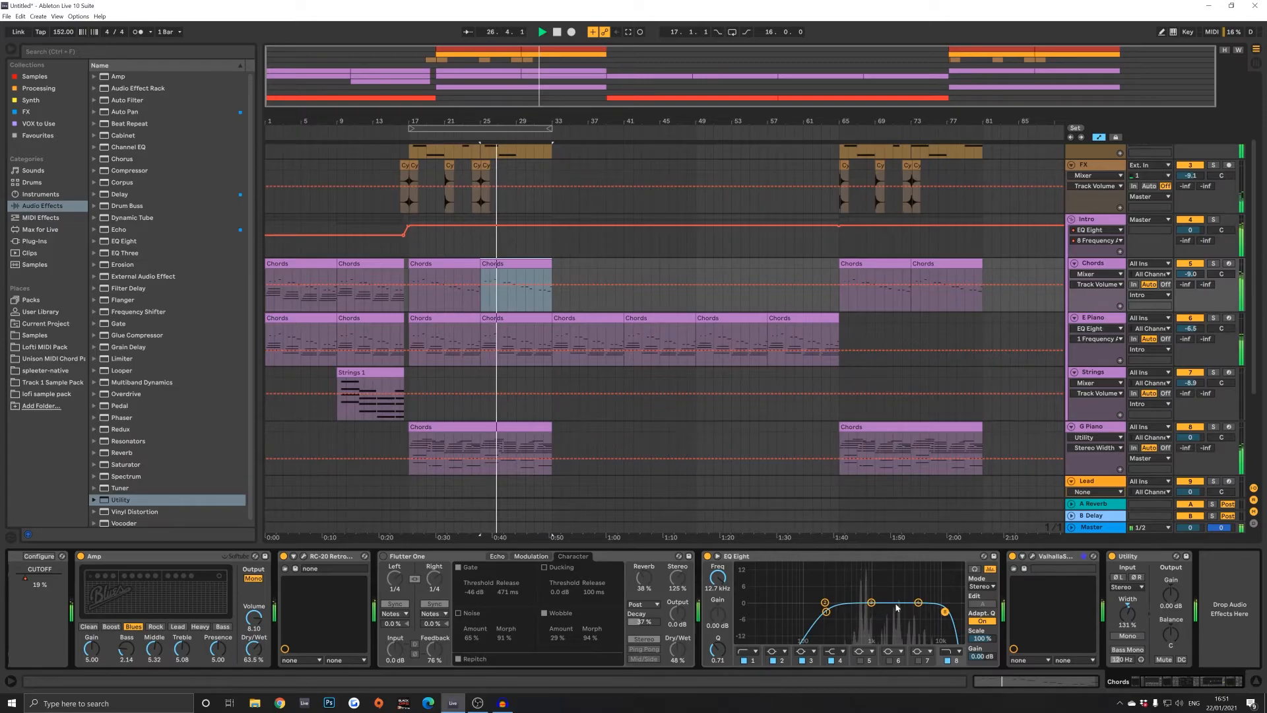
{"action": "left_click_drag", "start_coordinate": [871, 603], "coordinate": [902, 595]}
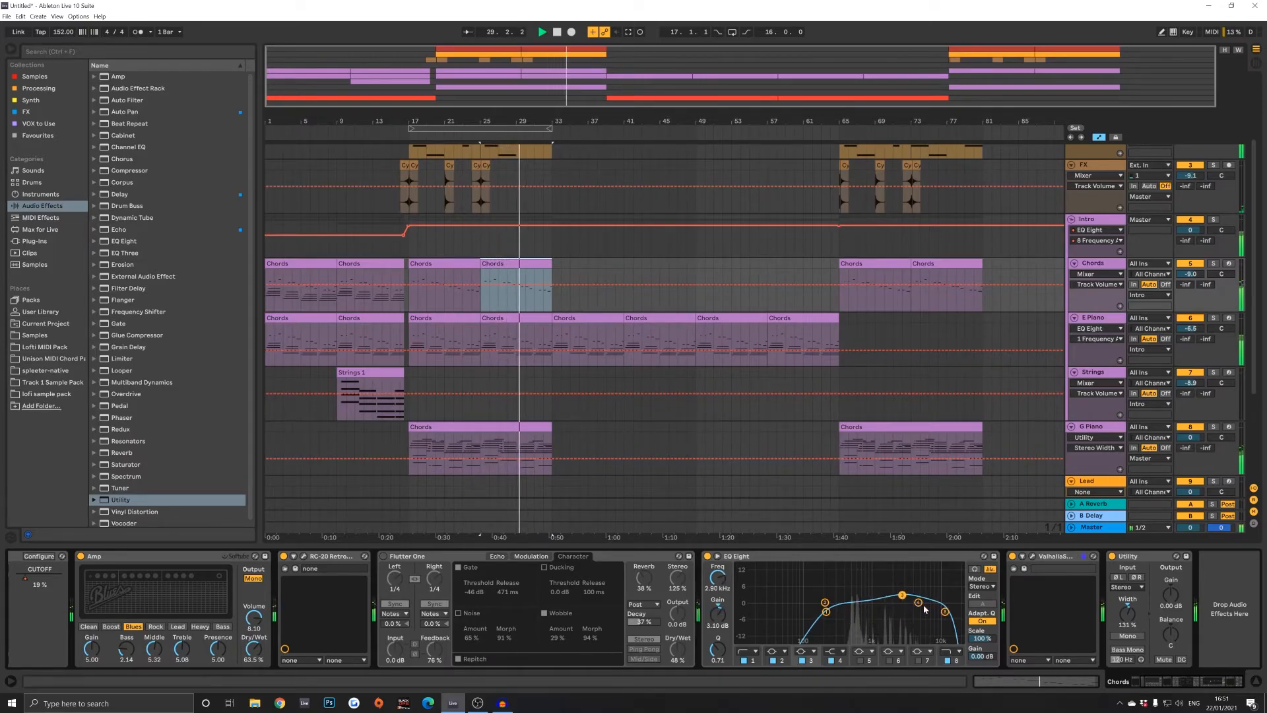
{"action": "left_click_drag", "start_coordinate": [1127, 614], "coordinate": [1127, 611]}
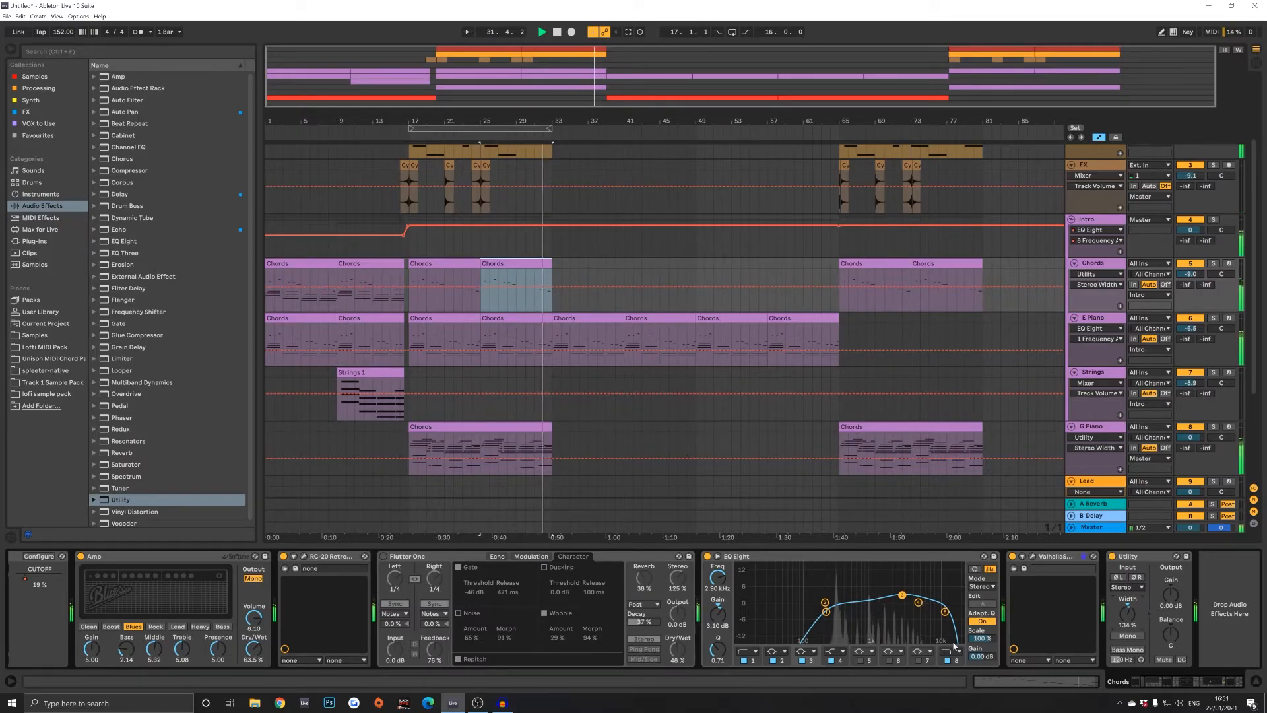
Step: Switch the Chords track's EQ Eight to M/S mode and cut mid band 2 by 5.33 dB at 2.90 kHz
{"action": "left_click", "coordinate": [981, 587]}
{"action": "left_click", "coordinate": [988, 615]}
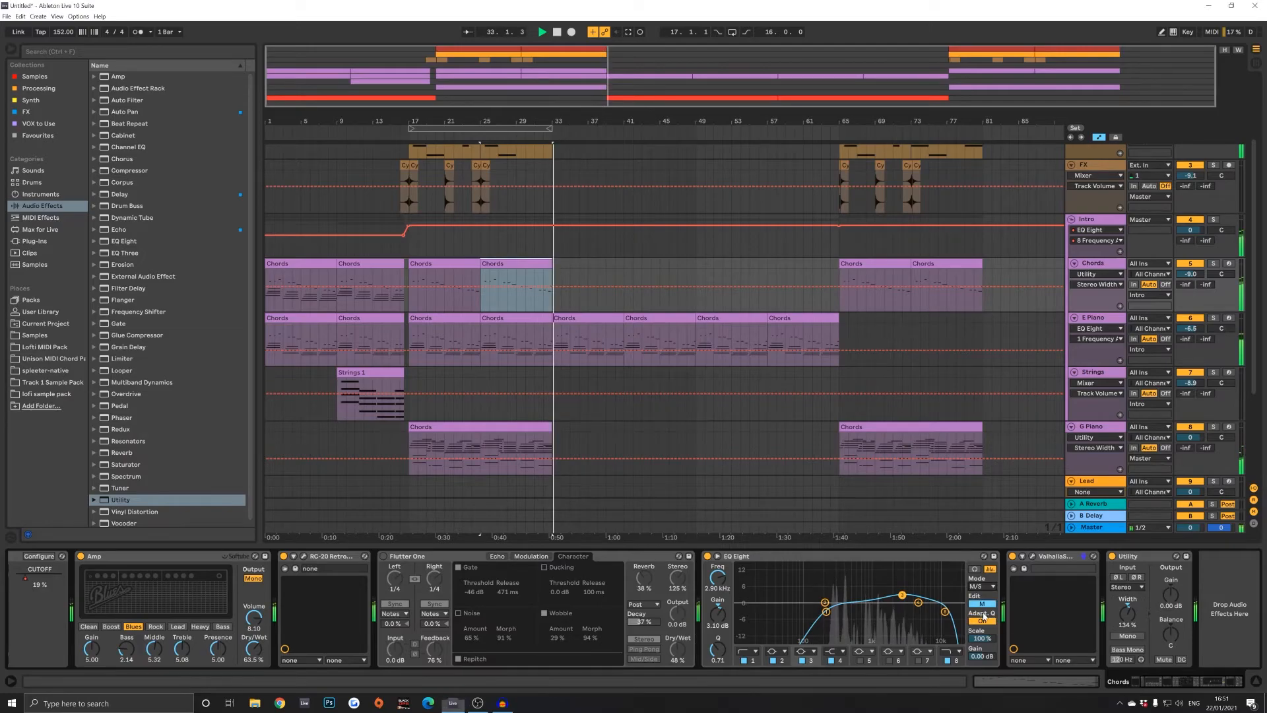
{"action": "left_click_drag", "start_coordinate": [918, 603], "coordinate": [904, 619]}
{"action": "key", "text": "space"}
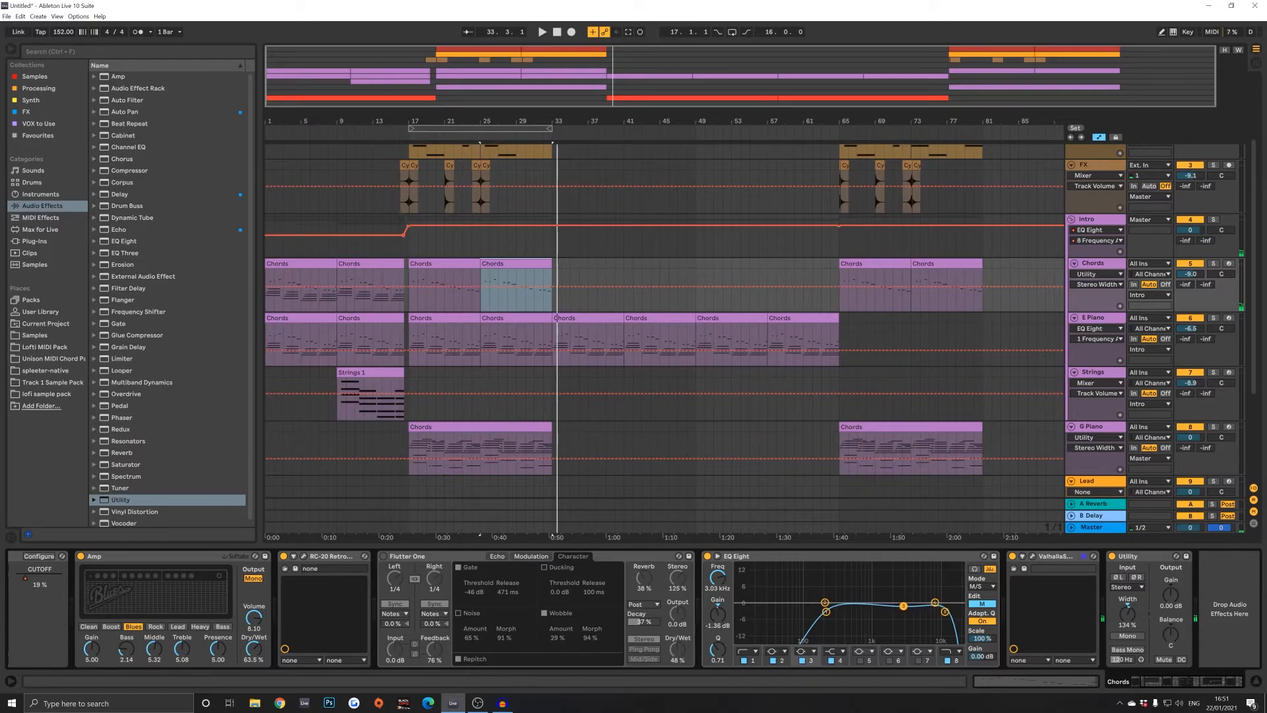
{"action": "left_click_drag", "start_coordinate": [824, 603], "coordinate": [892, 606]}
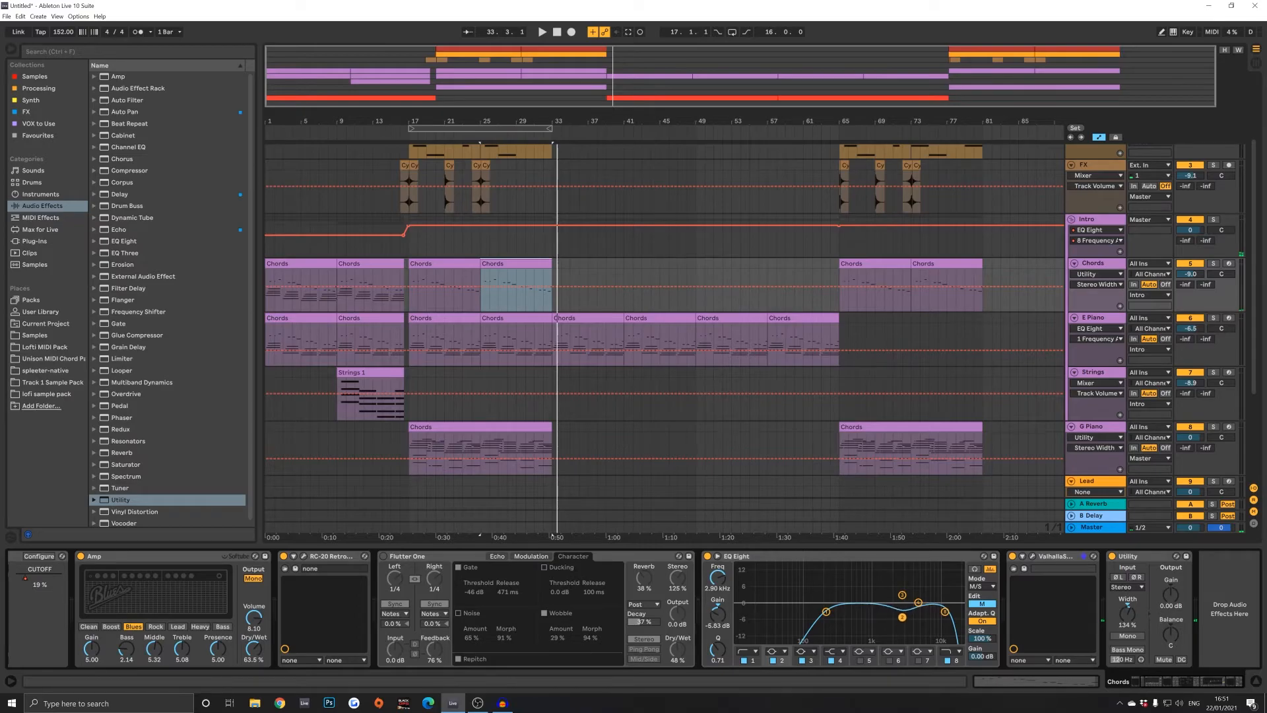
Step: Edit the side channel of the EQ Eight, boosting band 5 by 3.60 dB at 3.30 kHz during playback
{"action": "left_click", "coordinate": [981, 604]}
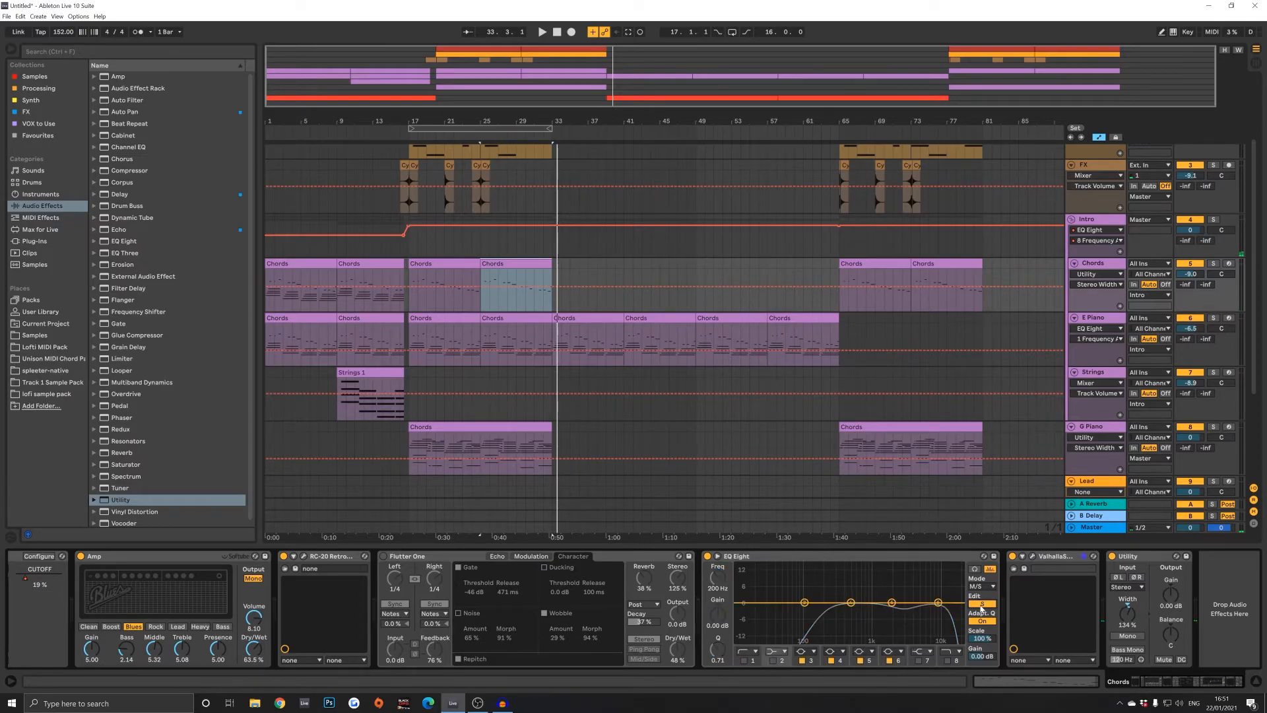
{"action": "left_click", "coordinate": [982, 604]}
{"action": "left_click", "coordinate": [982, 604]}
{"action": "left_click_drag", "start_coordinate": [893, 605], "coordinate": [907, 590]}
{"action": "key", "text": "space"}
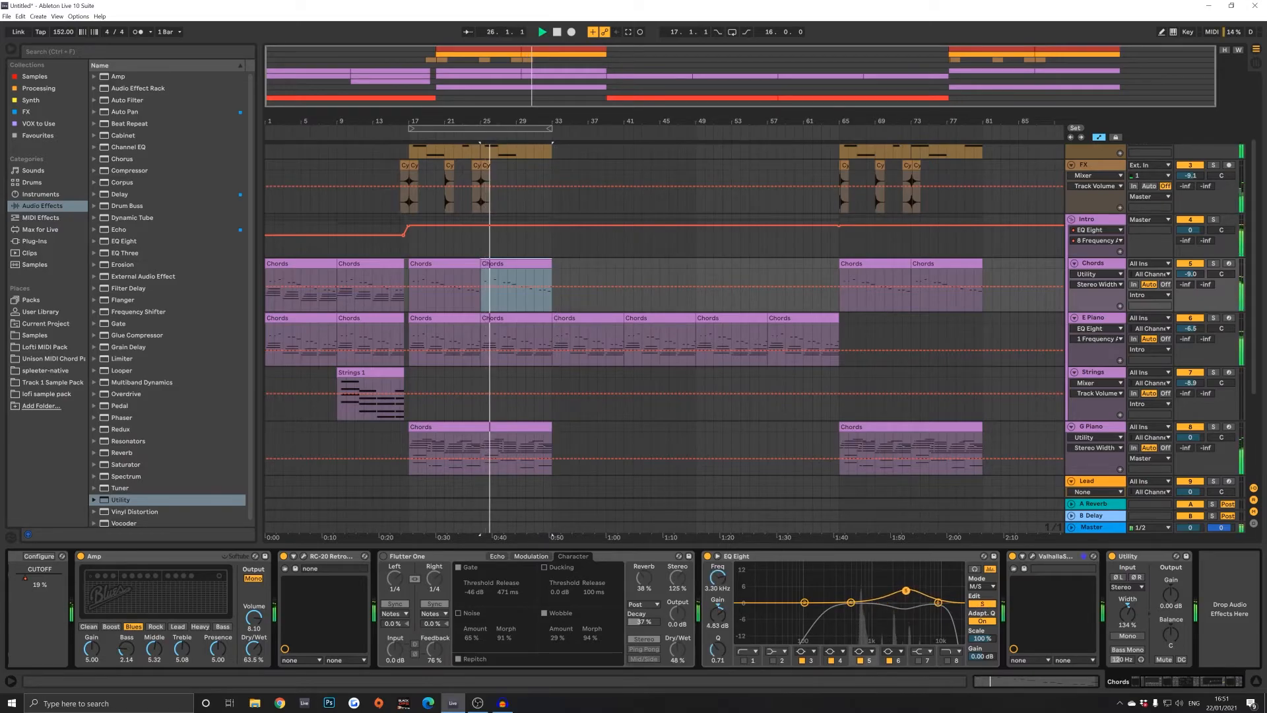
{"action": "left_click_drag", "start_coordinate": [717, 615], "coordinate": [718, 624]}
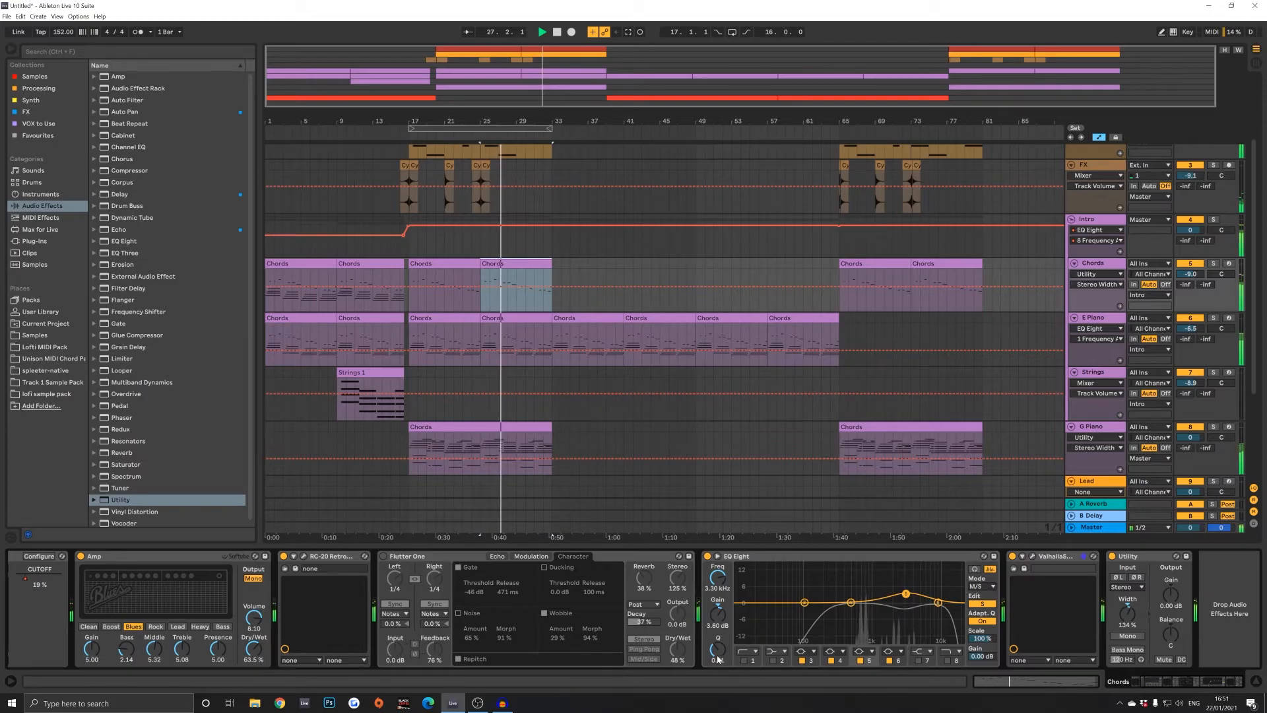
Step: Return to the EQ Eight's mid channel, enable band 5, and cut it by 2.60 dB at 383 Hz
{"action": "left_click", "coordinate": [850, 602]}
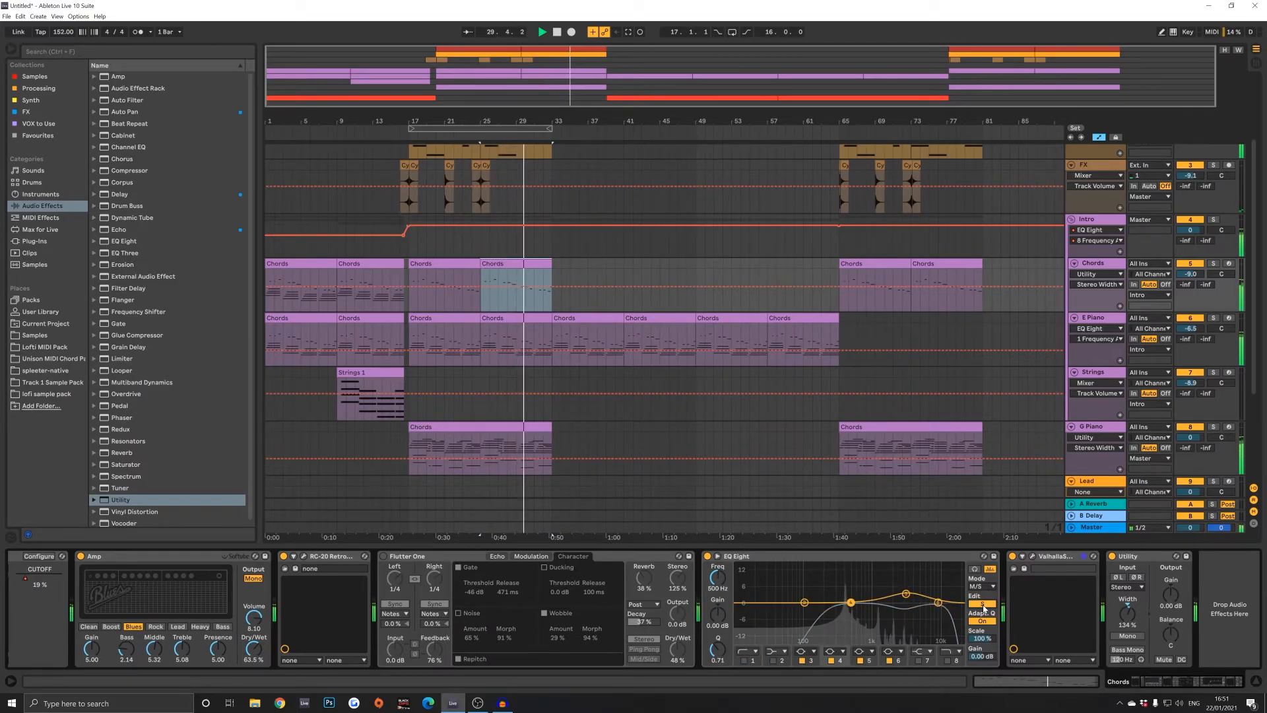
{"action": "left_click", "coordinate": [982, 604]}
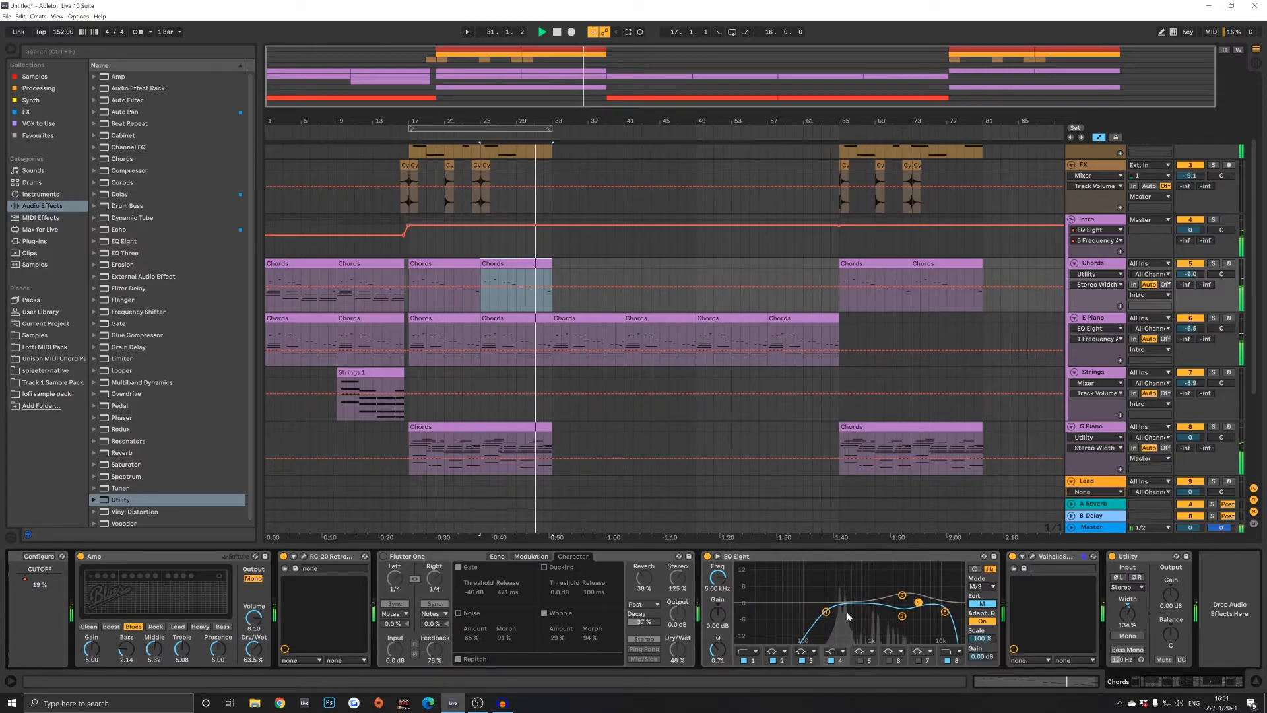
{"action": "left_click", "coordinate": [861, 661]}
{"action": "left_click_drag", "start_coordinate": [834, 604], "coordinate": [844, 608]}
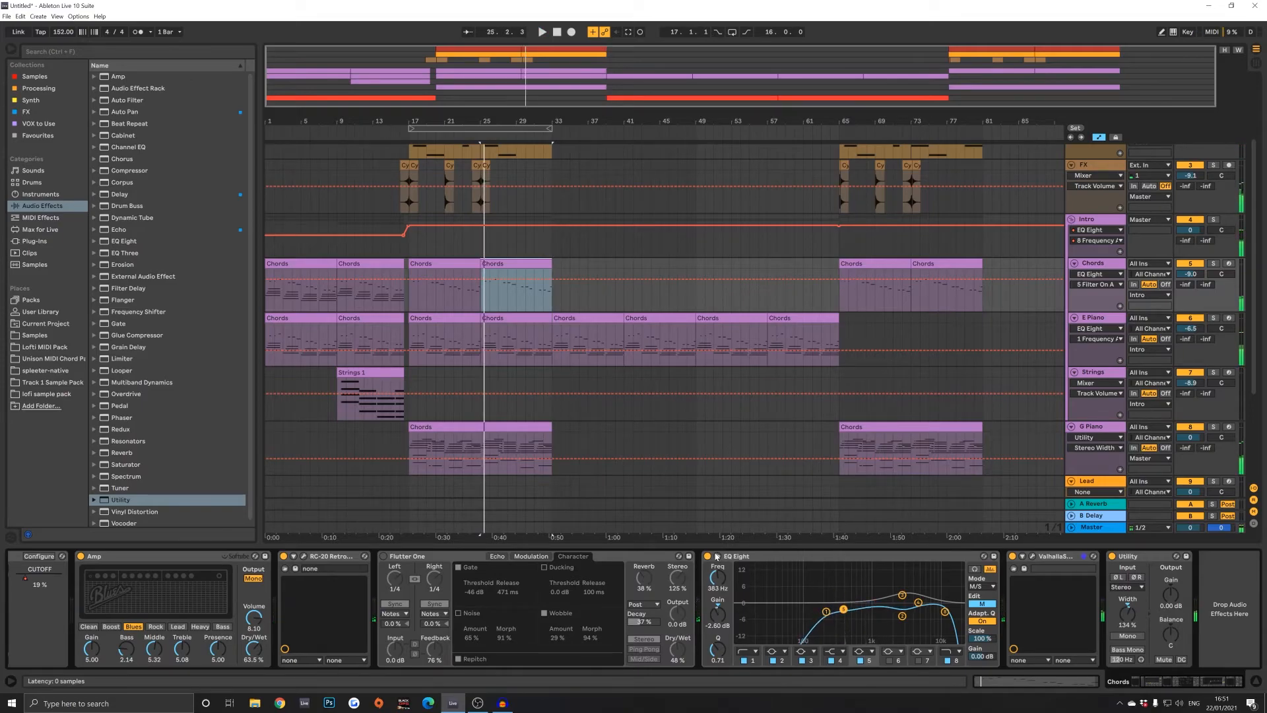
Step: In the expanded EQ Eight display, move mid band 5 to 715 Hz at -1.78 dB and set band 2's Q to 1.29
{"action": "left_click", "coordinate": [717, 557]}
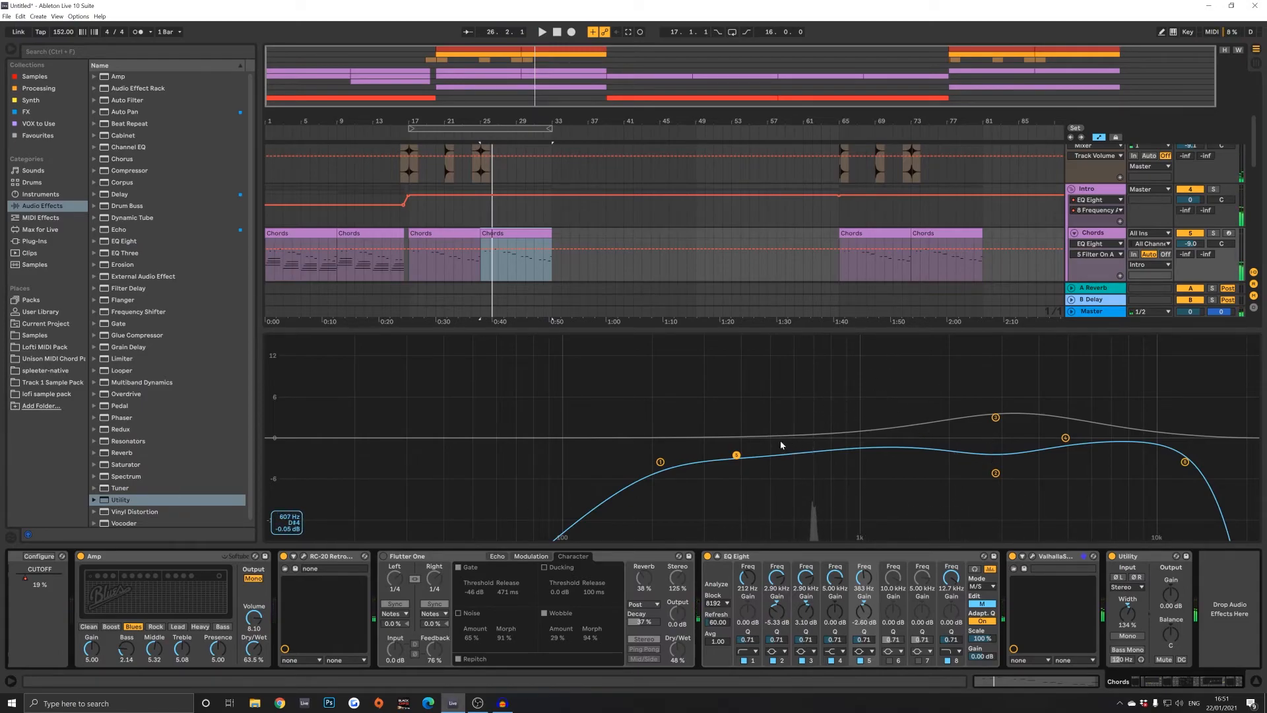
{"action": "left_click_drag", "start_coordinate": [739, 451], "coordinate": [815, 441]}
{"action": "left_click_drag", "start_coordinate": [741, 458], "coordinate": [818, 453]}
{"action": "left_click_drag", "start_coordinate": [777, 639], "coordinate": [777, 581]}
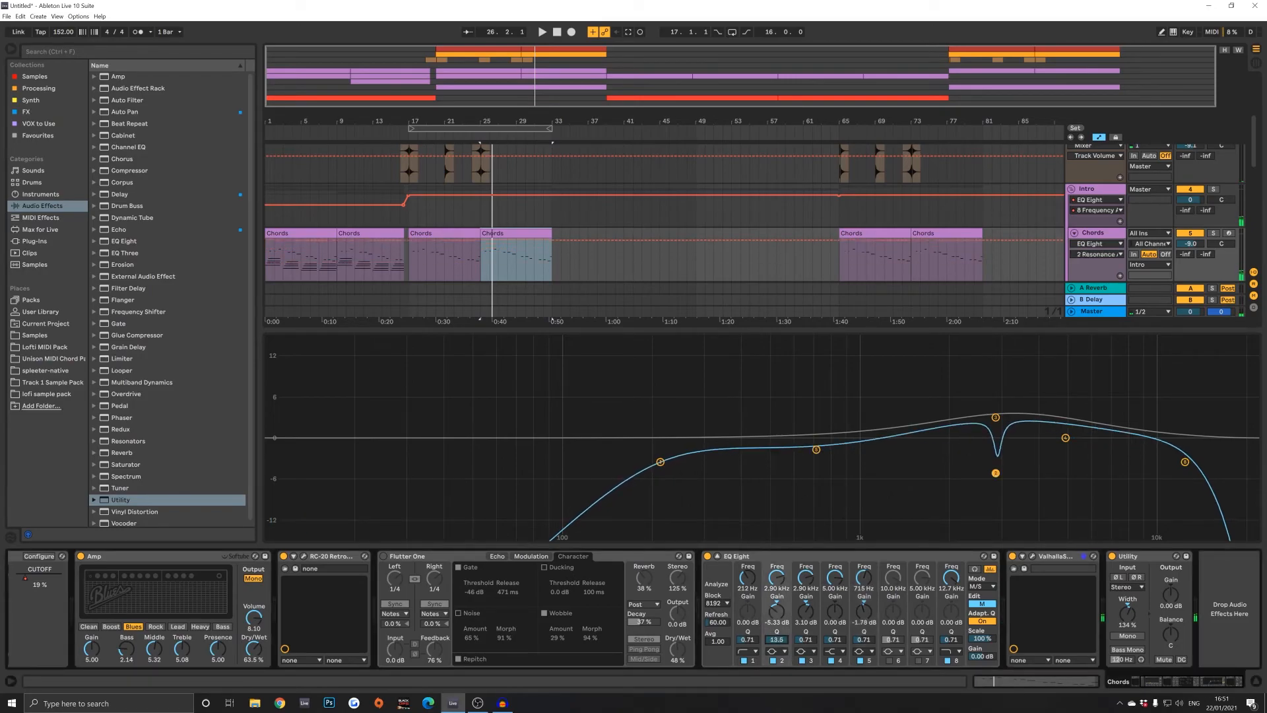
{"action": "left_click_drag", "start_coordinate": [777, 639], "coordinate": [777, 668]}
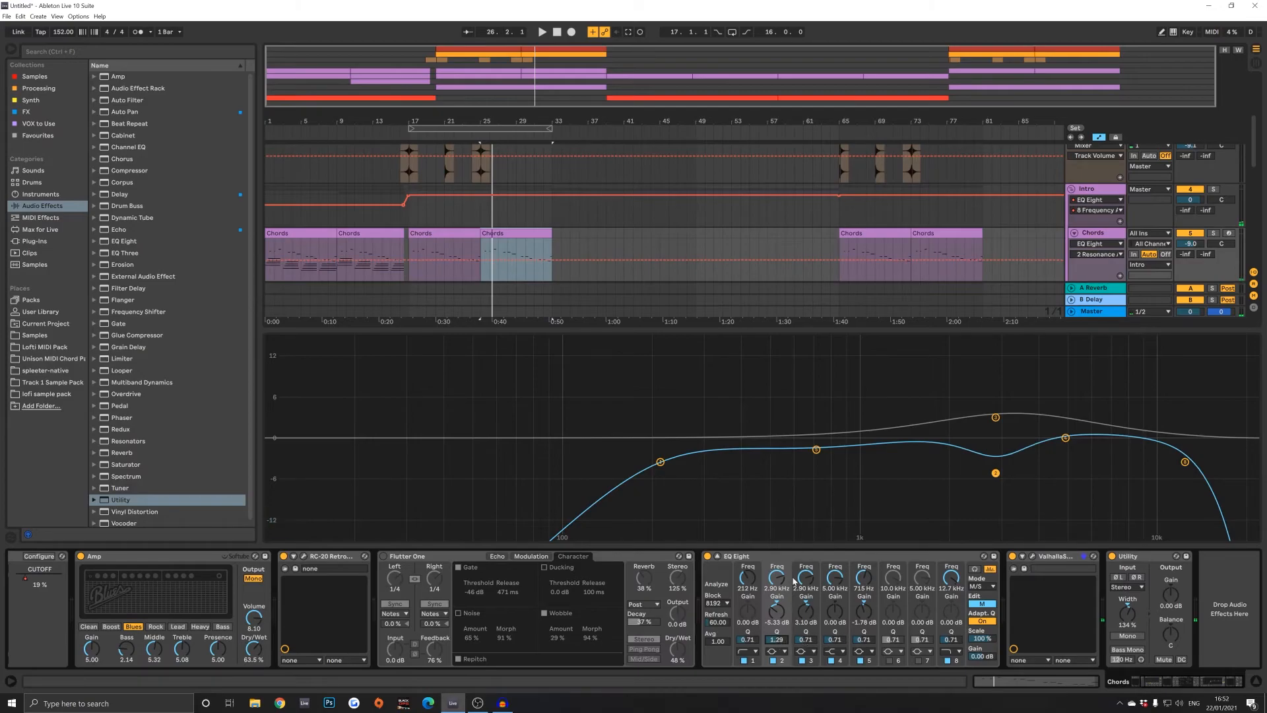
Step: Narrow the EQ Eight's mid band 5 to a Q of 18.0 and set it to -6.84 dB at 698 Hz
{"action": "left_click_drag", "start_coordinate": [864, 640], "coordinate": [864, 580]}
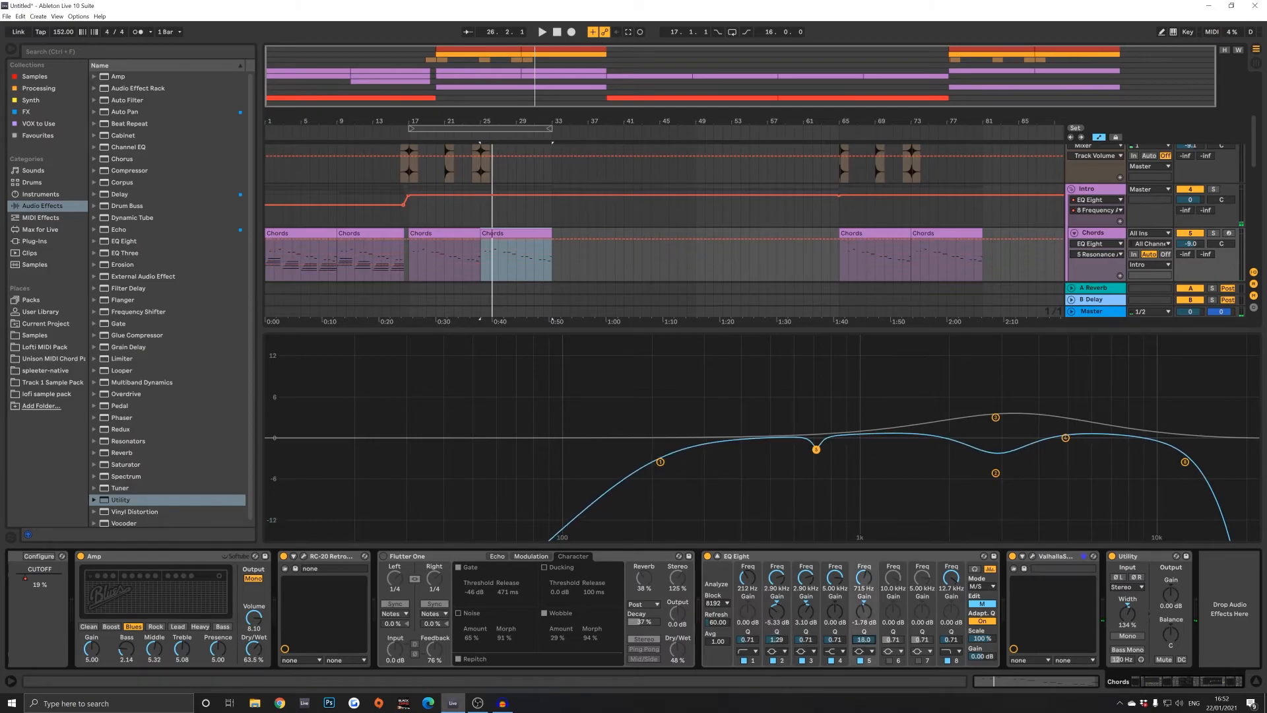
{"action": "left_click_drag", "start_coordinate": [819, 451], "coordinate": [806, 479]}
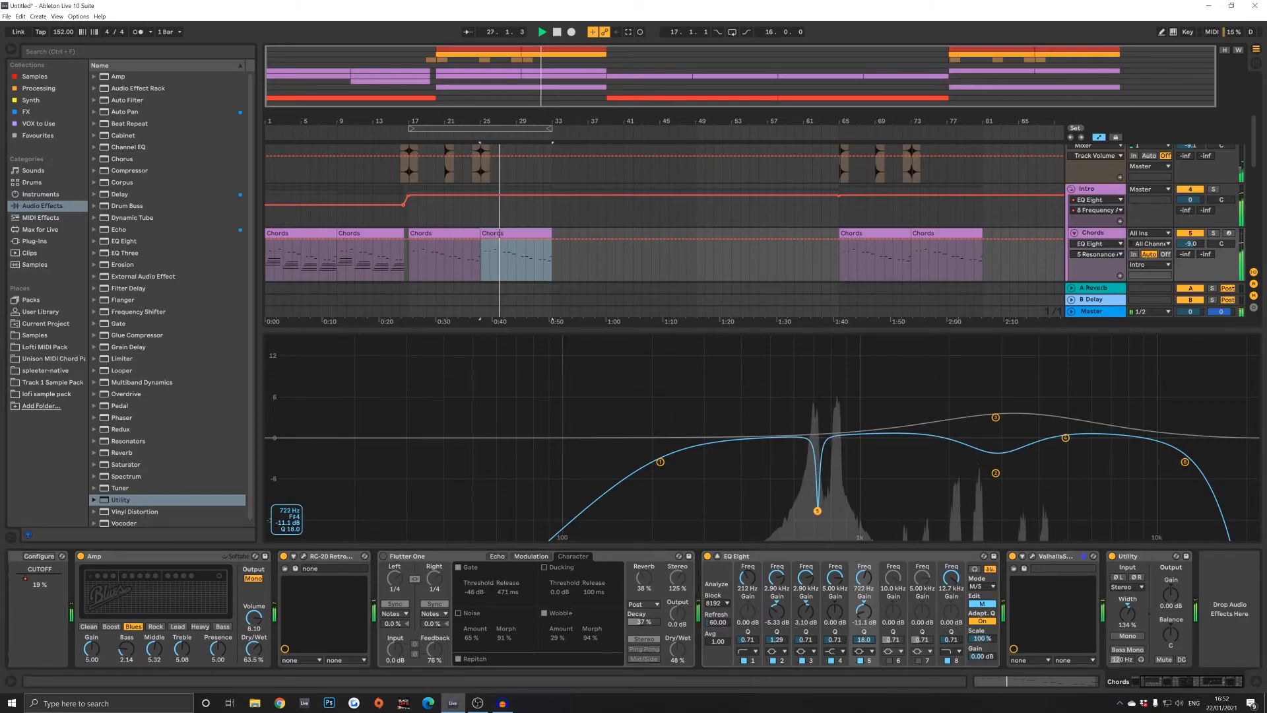
{"action": "left_click_drag", "start_coordinate": [795, 507], "coordinate": [814, 483]}
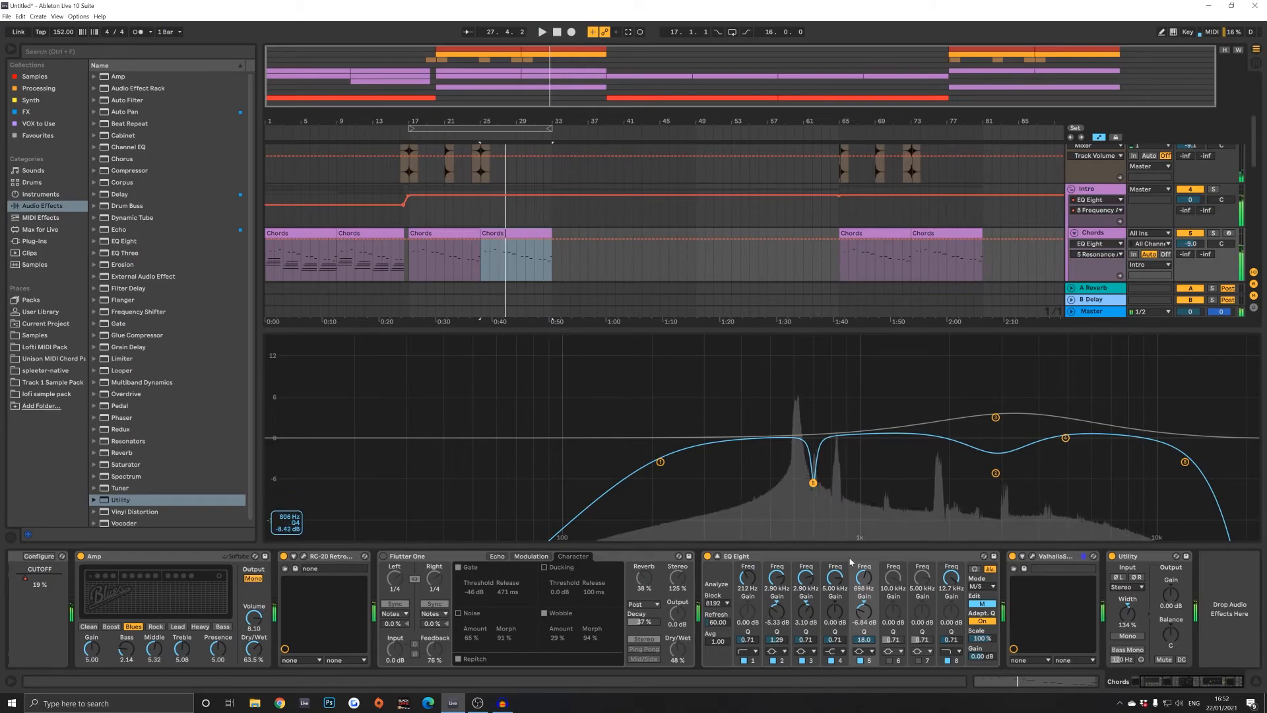
Step: Enable mid band 6 as a narrow notch with Q 18.0, cutting 10.2 dB at 823 Hz
{"action": "left_click", "coordinate": [891, 660]}
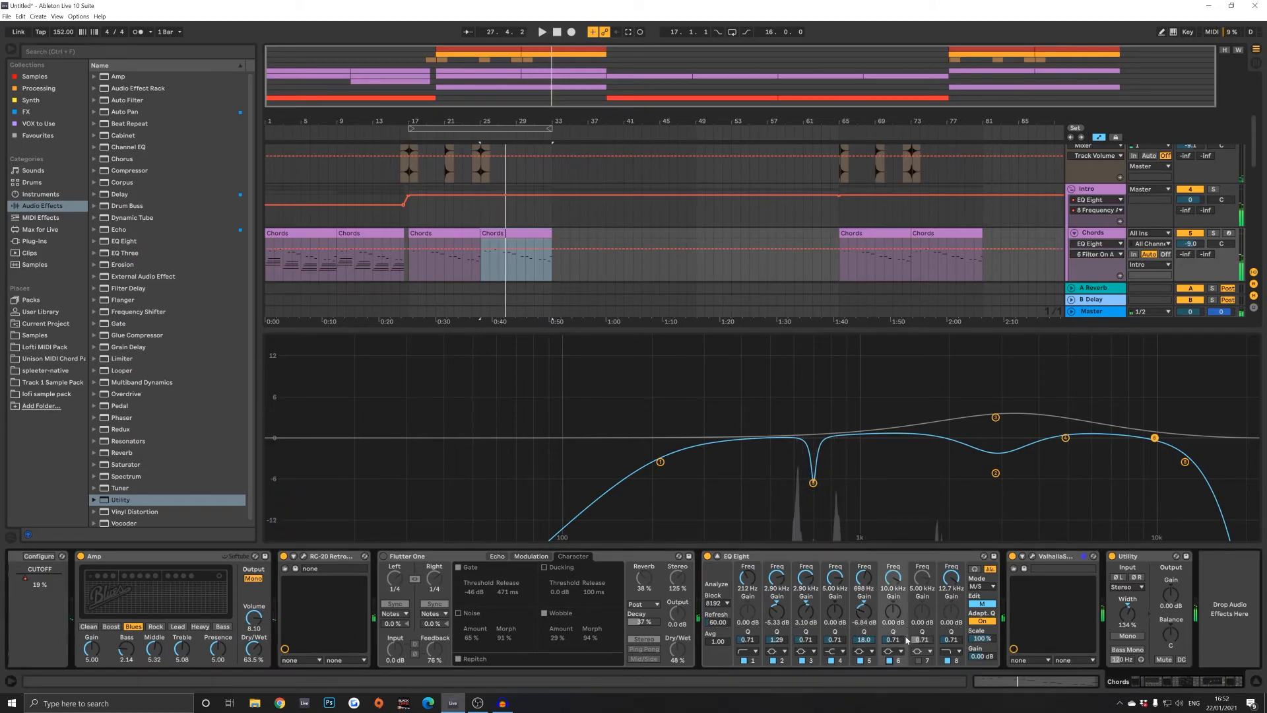
{"action": "mouse_move", "coordinate": [893, 639]}
{"action": "left_mouse_down"}
{"action": "mouse_move", "coordinate": [895, 602]}
{"action": "mouse_move", "coordinate": [894, 623]}
{"action": "left_mouse_up"}
{"action": "left_click_drag", "start_coordinate": [1157, 464], "coordinate": [902, 488]}
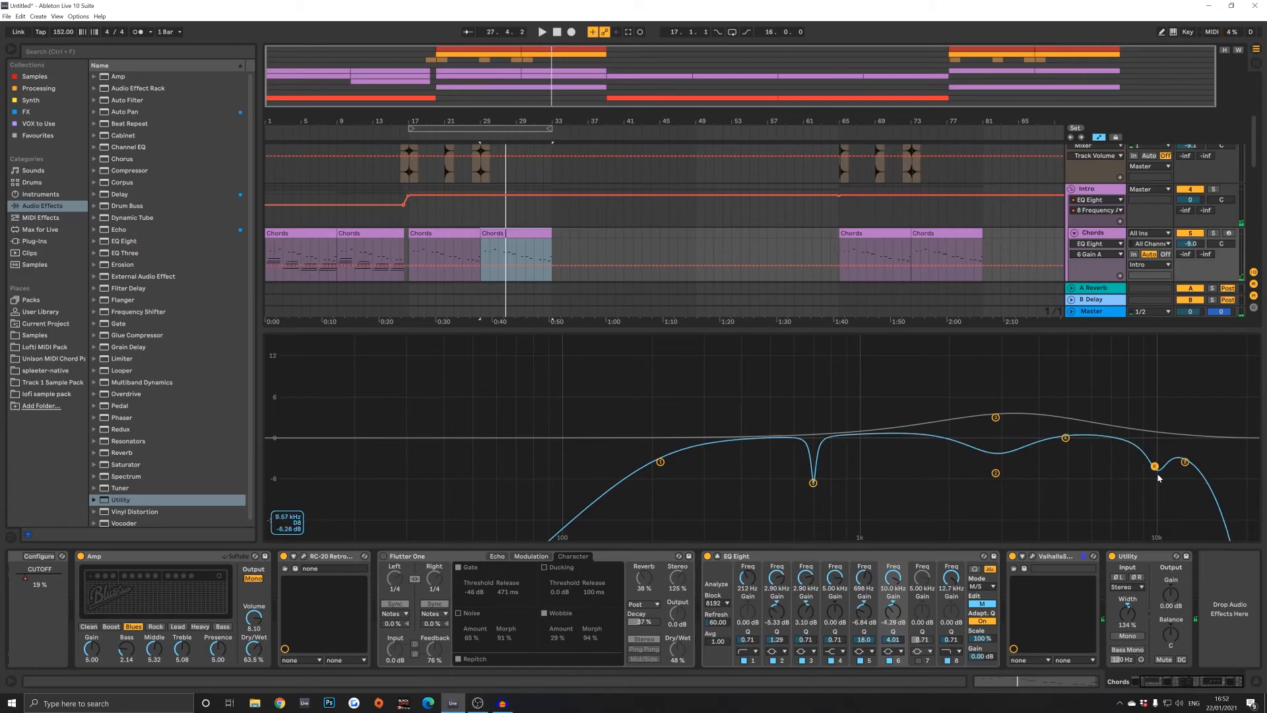
{"action": "left_click_drag", "start_coordinate": [1154, 467], "coordinate": [835, 493]}
{"action": "left_click_drag", "start_coordinate": [895, 639], "coordinate": [895, 600]}
{"action": "left_click_drag", "start_coordinate": [835, 493], "coordinate": [834, 506]}
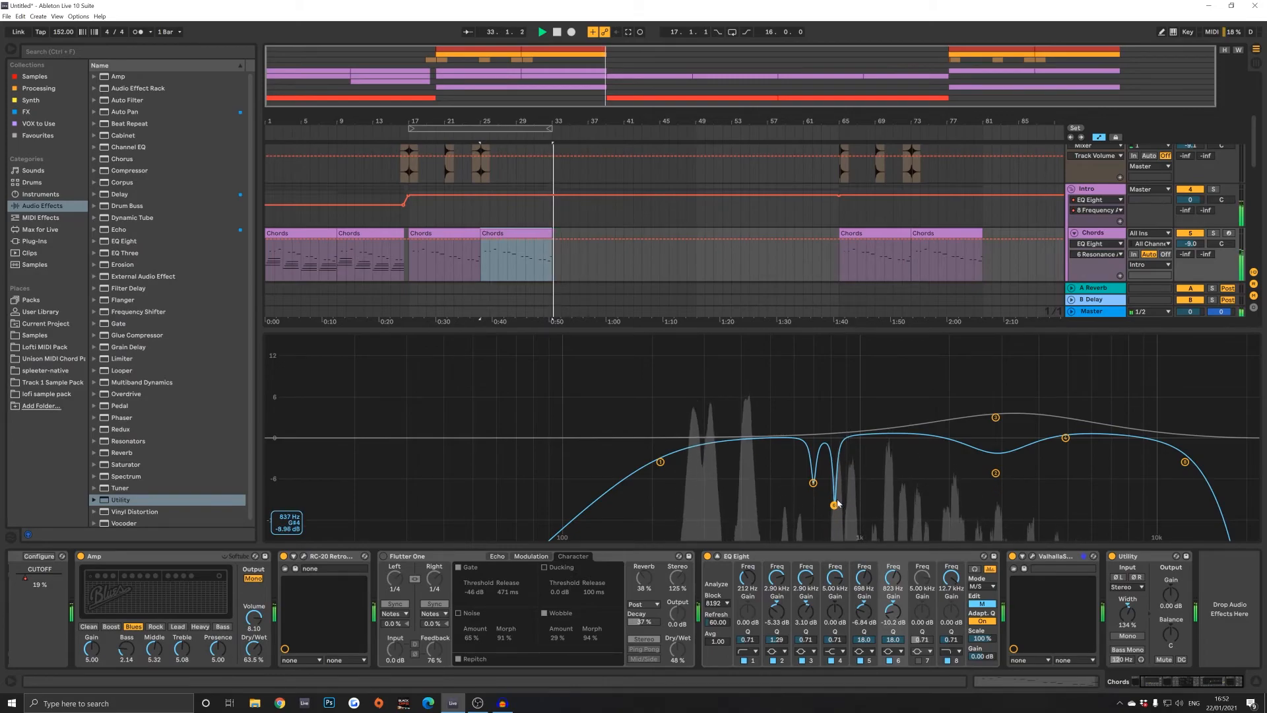
Step: Restart playback of the chords and deepen the mid band 5 notch to -8.44 dB
{"action": "key", "text": "space"}
{"action": "key", "text": "space"}
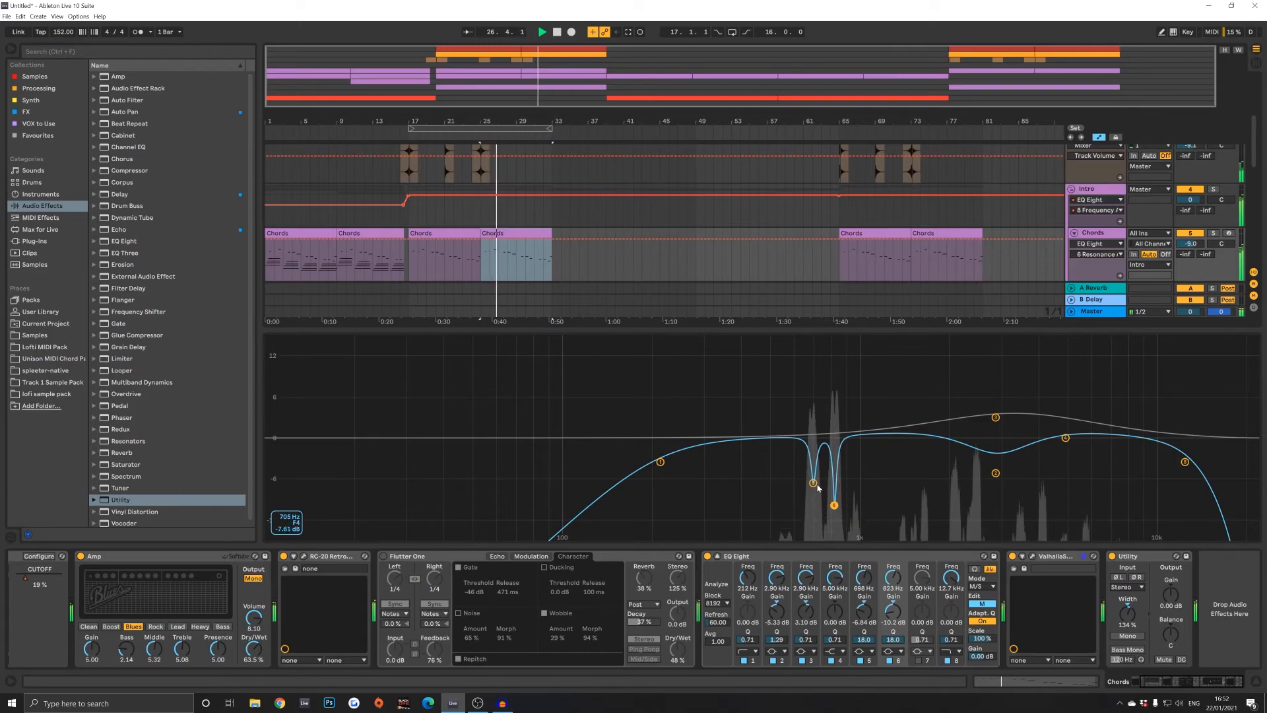
{"action": "left_click_drag", "start_coordinate": [814, 483], "coordinate": [813, 494]}
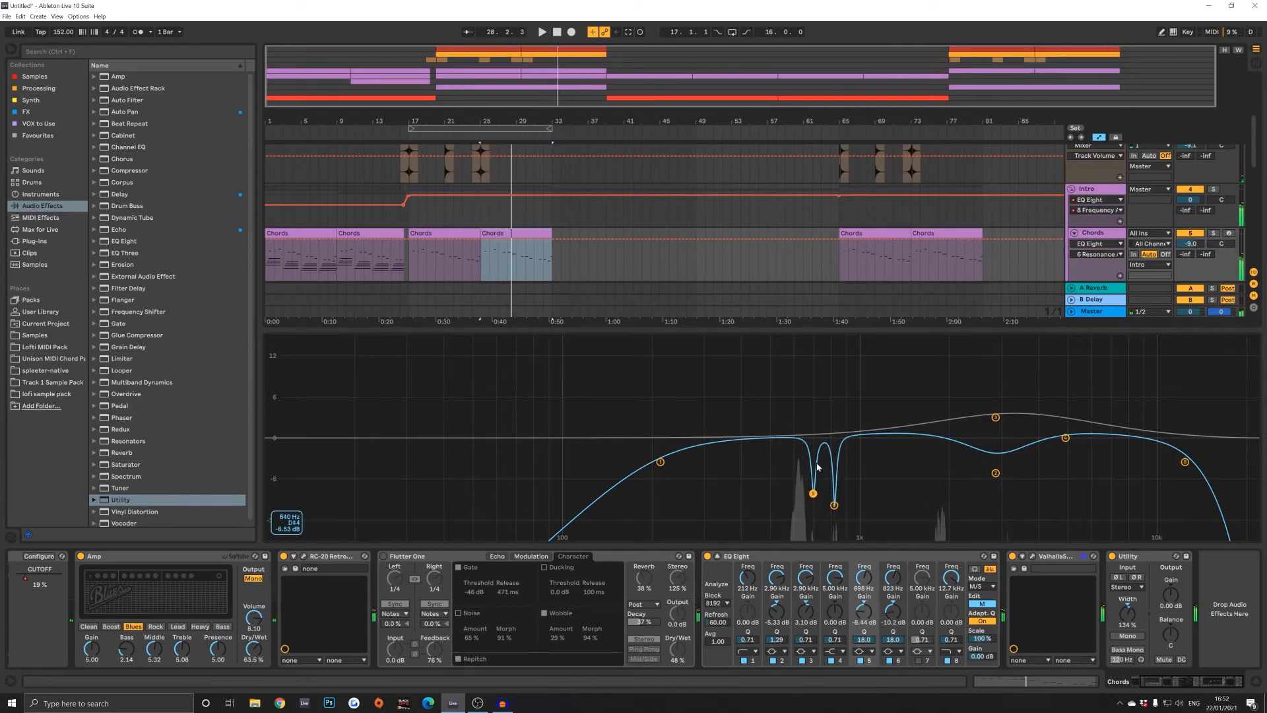
Step: Enable mid band 7 and shape it into a 4.50 dB cut at 579 Hz with a Q of 15.3
{"action": "left_click", "coordinate": [919, 660]}
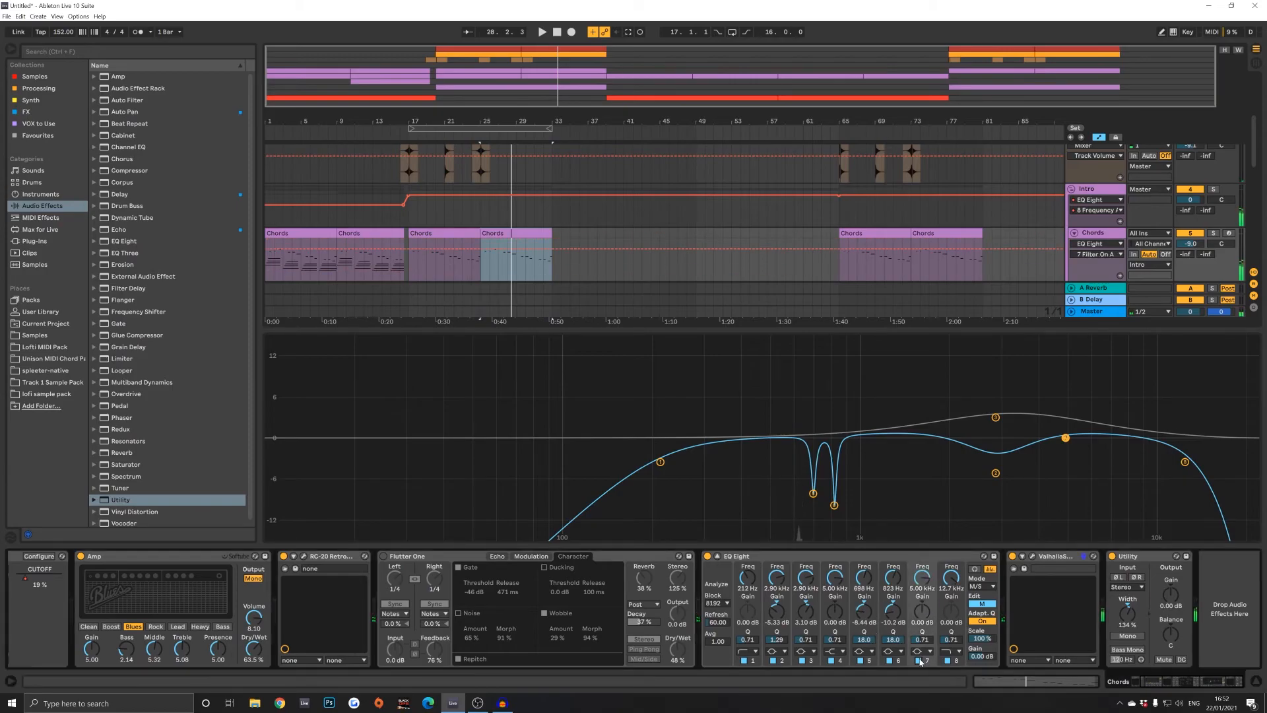
{"action": "left_click_drag", "start_coordinate": [926, 602], "coordinate": [926, 613]}
{"action": "key", "text": "Delete"}
{"action": "left_click_drag", "start_coordinate": [801, 437], "coordinate": [791, 437]}
{"action": "left_click", "coordinate": [951, 638]}
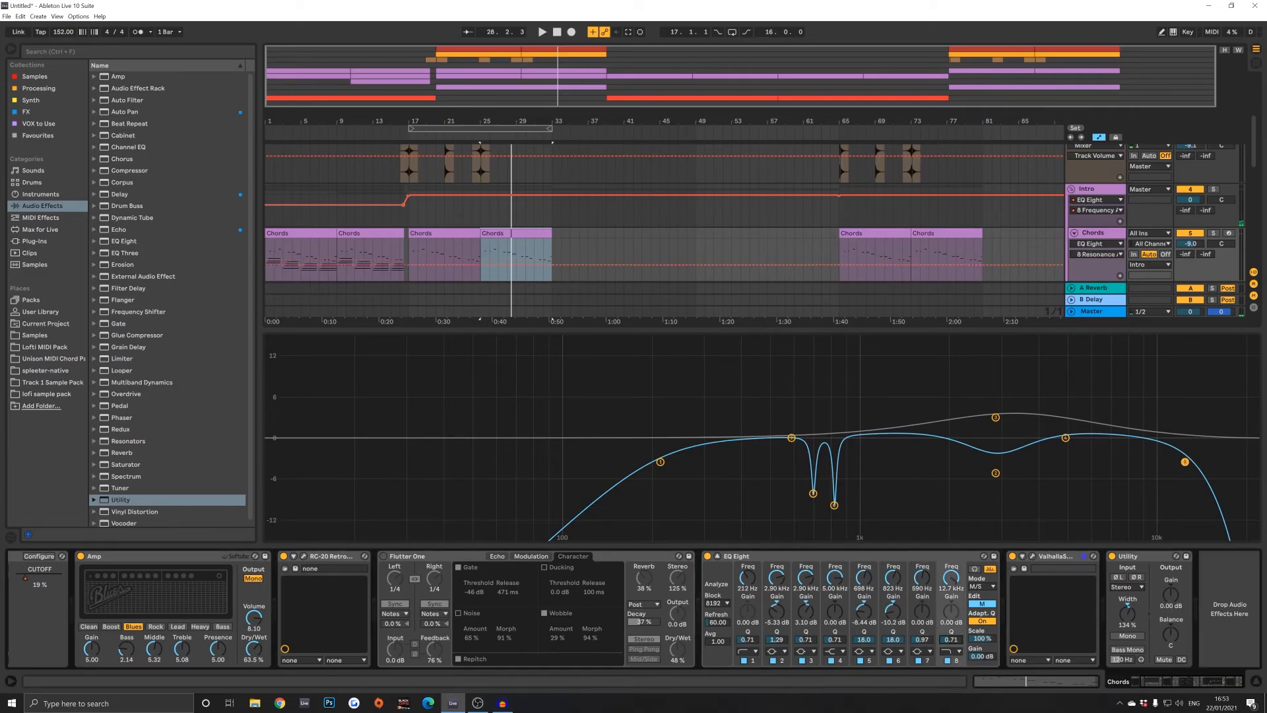
{"action": "left_click_drag", "start_coordinate": [928, 639], "coordinate": [928, 621]}
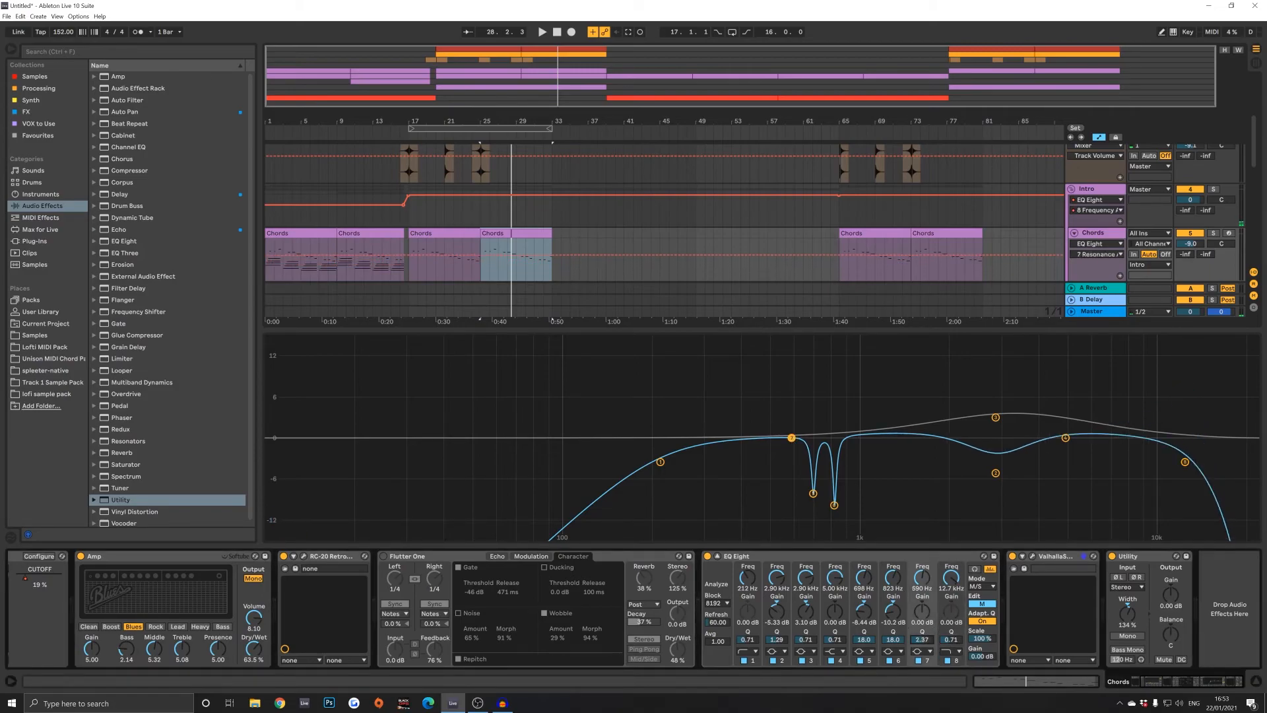
{"action": "left_click_drag", "start_coordinate": [792, 441], "coordinate": [788, 467]}
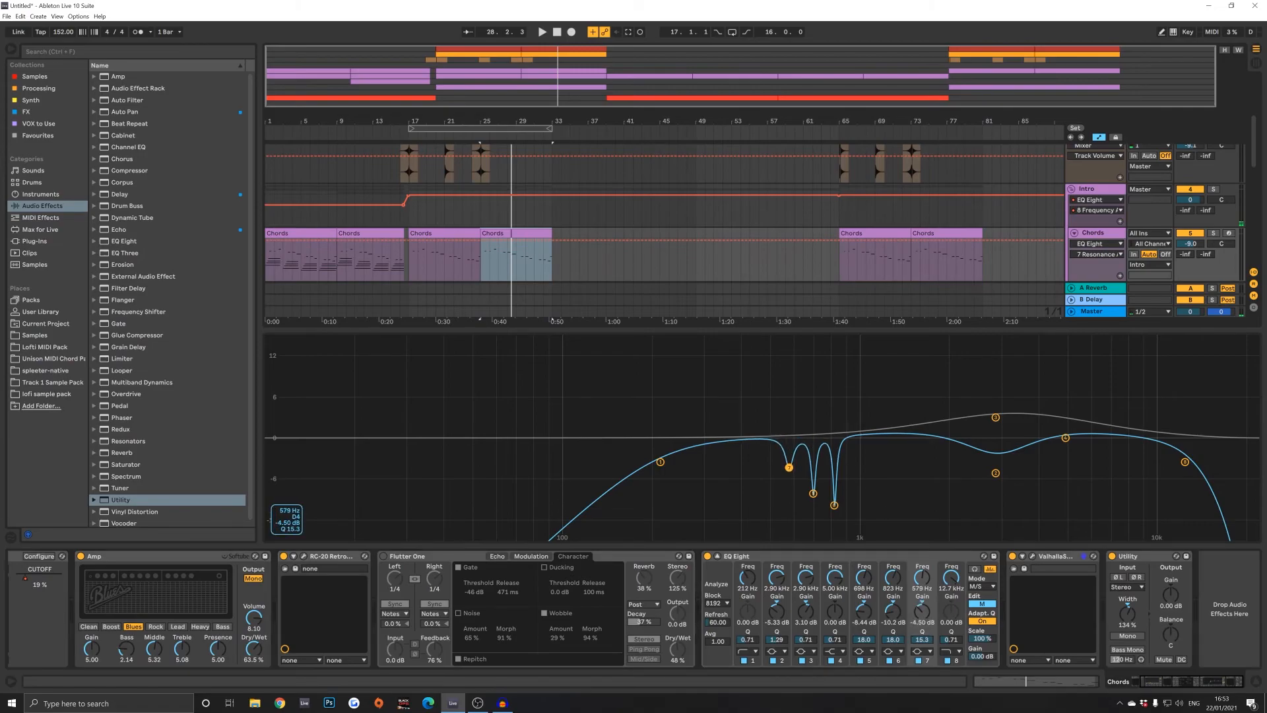
Step: Hide the device view and select the Chords track's clips in the section starting at bar 17
{"action": "left_click", "coordinate": [1257, 680]}
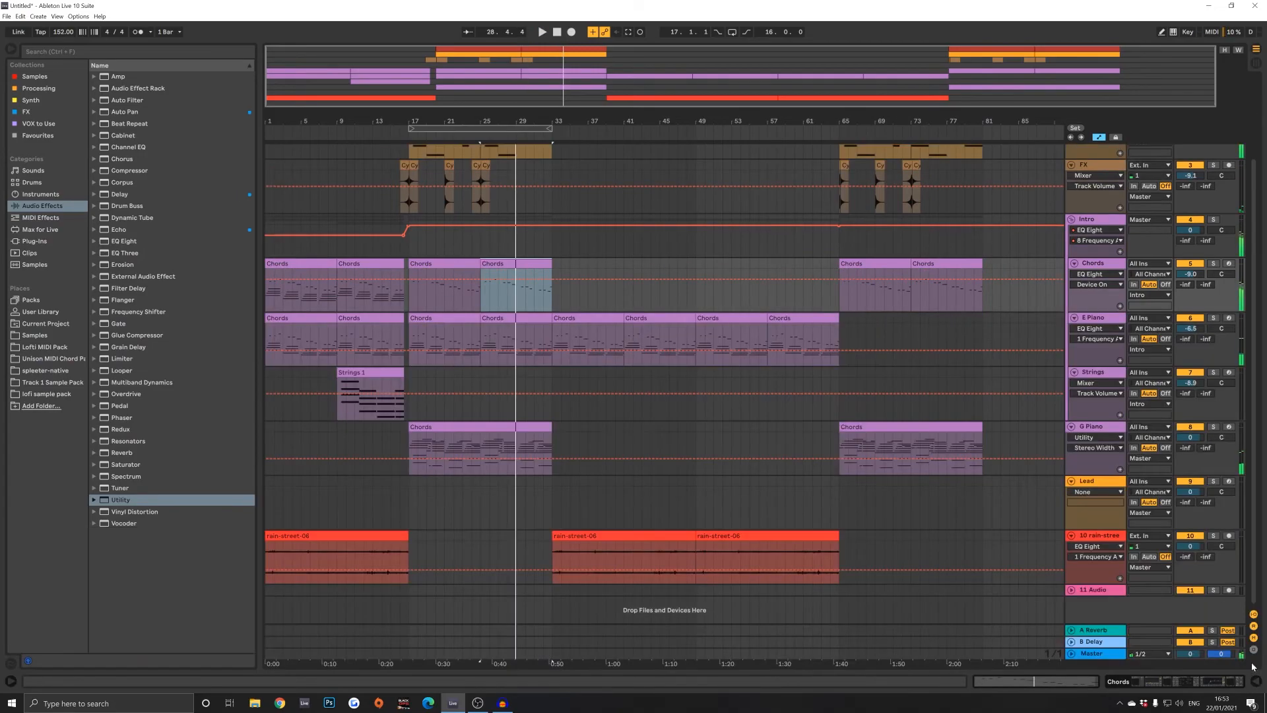
{"action": "left_click", "coordinate": [453, 263]}
{"action": "left_click", "coordinate": [515, 261]}
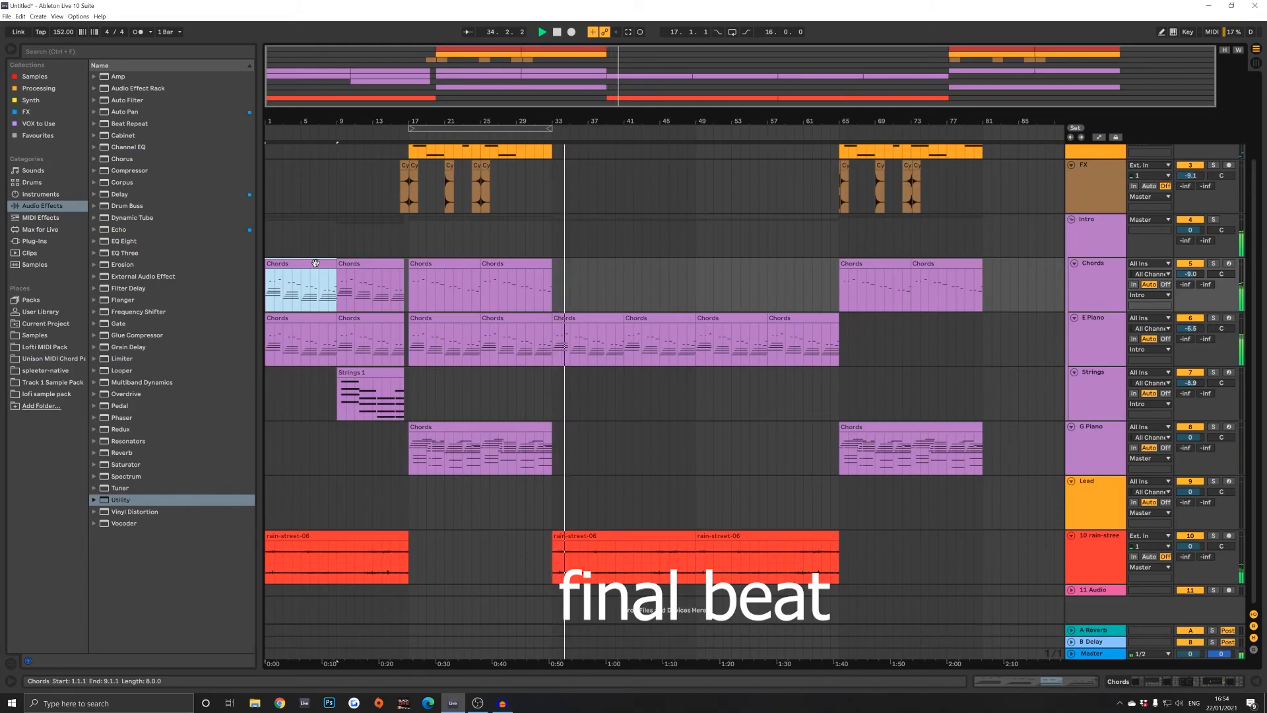
Step: Review the finished arrangement across all tracks, checking the Drum and Bass Line clips in the section starting at bar 17
{"action": "scroll", "coordinate": [487, 524], "scroll_direction": "up", "scroll_amount": 3}
{"action": "scroll", "coordinate": [571, 436], "scroll_direction": "down", "scroll_amount": 3}
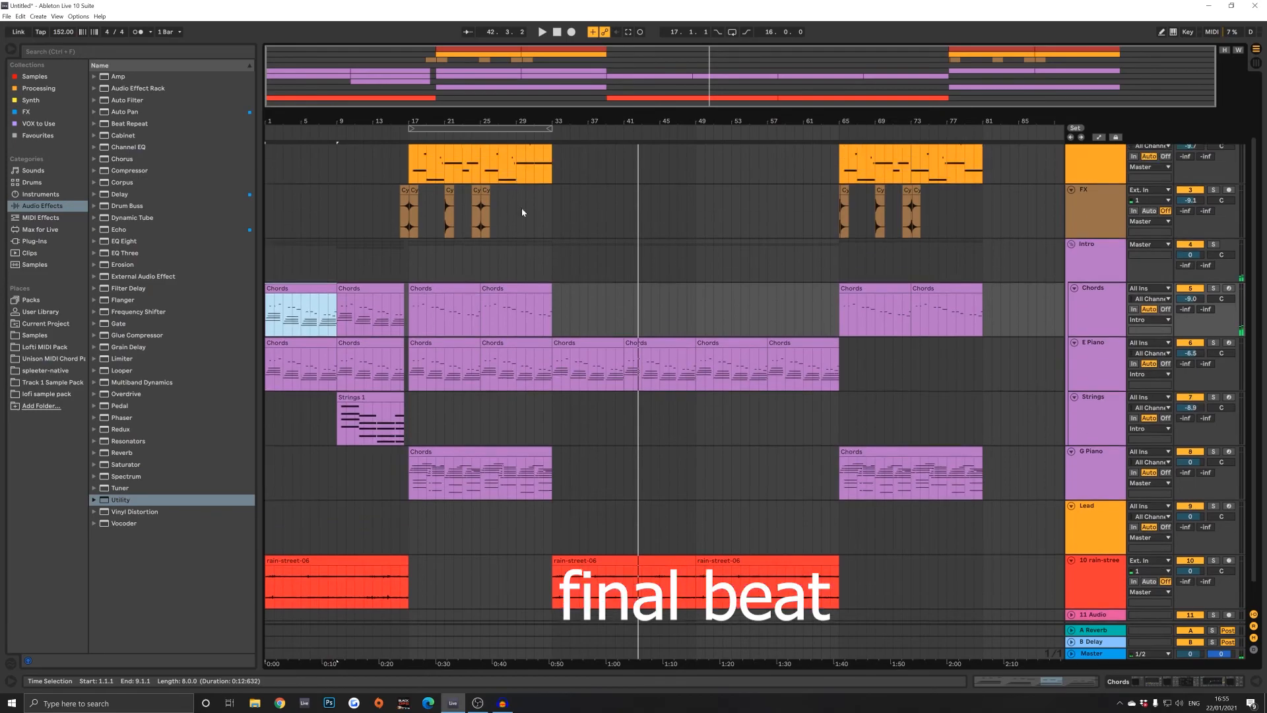
{"action": "scroll", "coordinate": [520, 227], "scroll_direction": "up", "scroll_amount": 2}
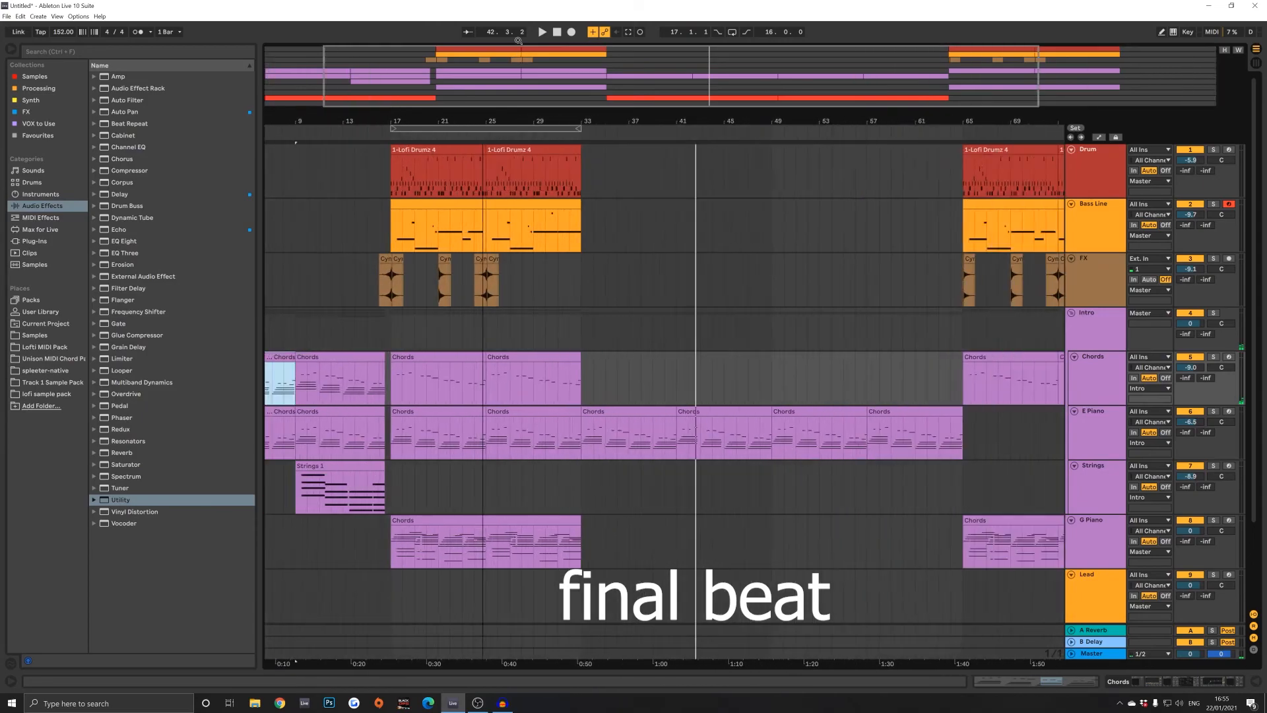
{"action": "scroll", "coordinate": [497, 312], "scroll_direction": "down", "scroll_amount": 2}
{"action": "scroll", "coordinate": [548, 340], "scroll_direction": "up", "scroll_amount": 2}
{"action": "scroll", "coordinate": [545, 318], "scroll_direction": "down", "scroll_amount": 2}
{"action": "scroll", "coordinate": [553, 226], "scroll_direction": "up", "scroll_amount": 2}
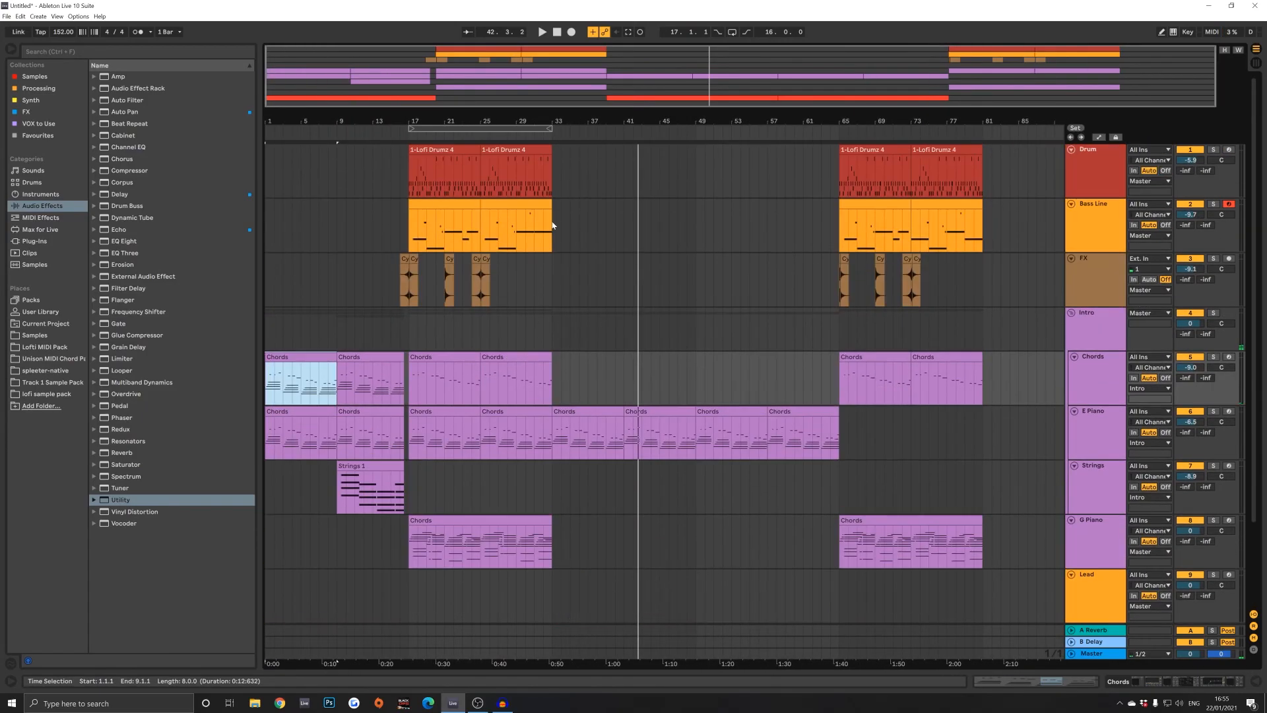
{"action": "left_click", "coordinate": [455, 150]}
{"action": "left_click", "coordinate": [465, 205]}
{"action": "left_click", "coordinate": [540, 204]}
{"action": "left_click", "coordinate": [511, 154]}
{"action": "left_click", "coordinate": [445, 169]}
{"action": "left_click", "coordinate": [430, 211]}
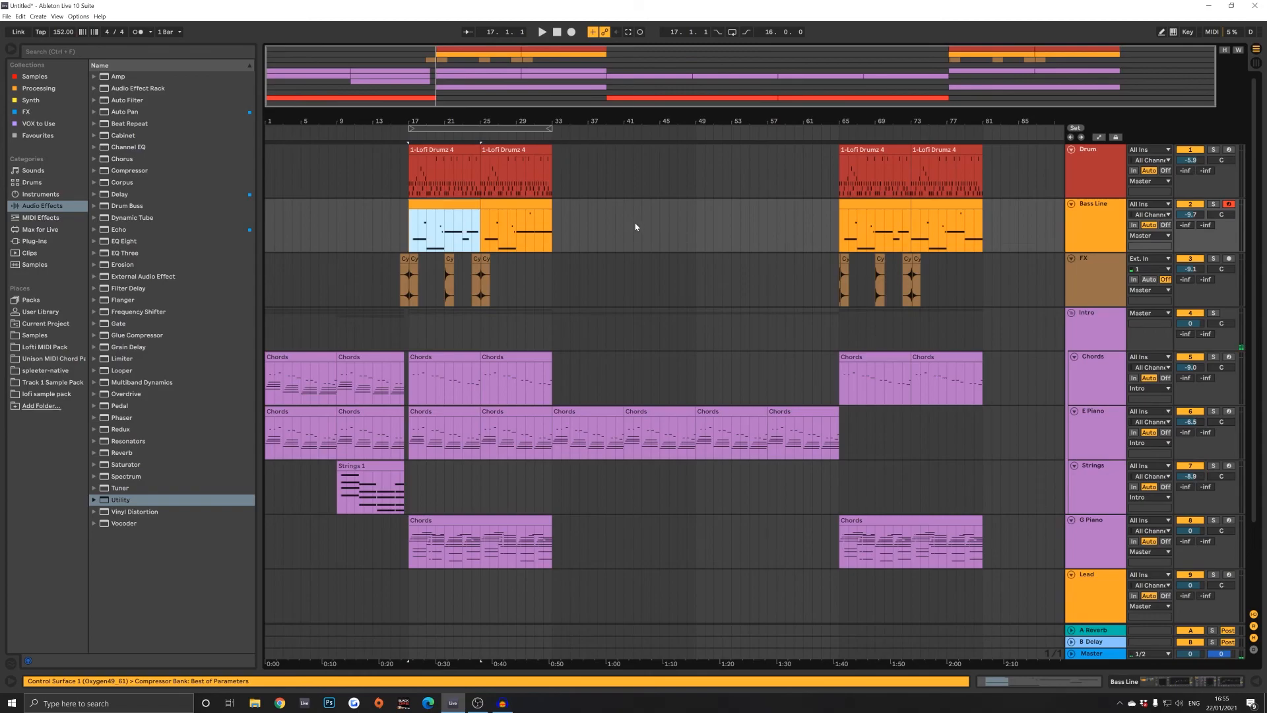
{"action": "scroll", "coordinate": [626, 227], "scroll_direction": "down", "scroll_amount": 3}
{"action": "scroll", "coordinate": [624, 230], "scroll_direction": "up", "scroll_amount": 2}
{"action": "scroll", "coordinate": [624, 230], "scroll_direction": "up", "scroll_amount": 1}
{"action": "scroll", "coordinate": [624, 231], "scroll_direction": "down", "scroll_amount": 3}
{"action": "scroll", "coordinate": [625, 230], "scroll_direction": "up", "scroll_amount": 3}
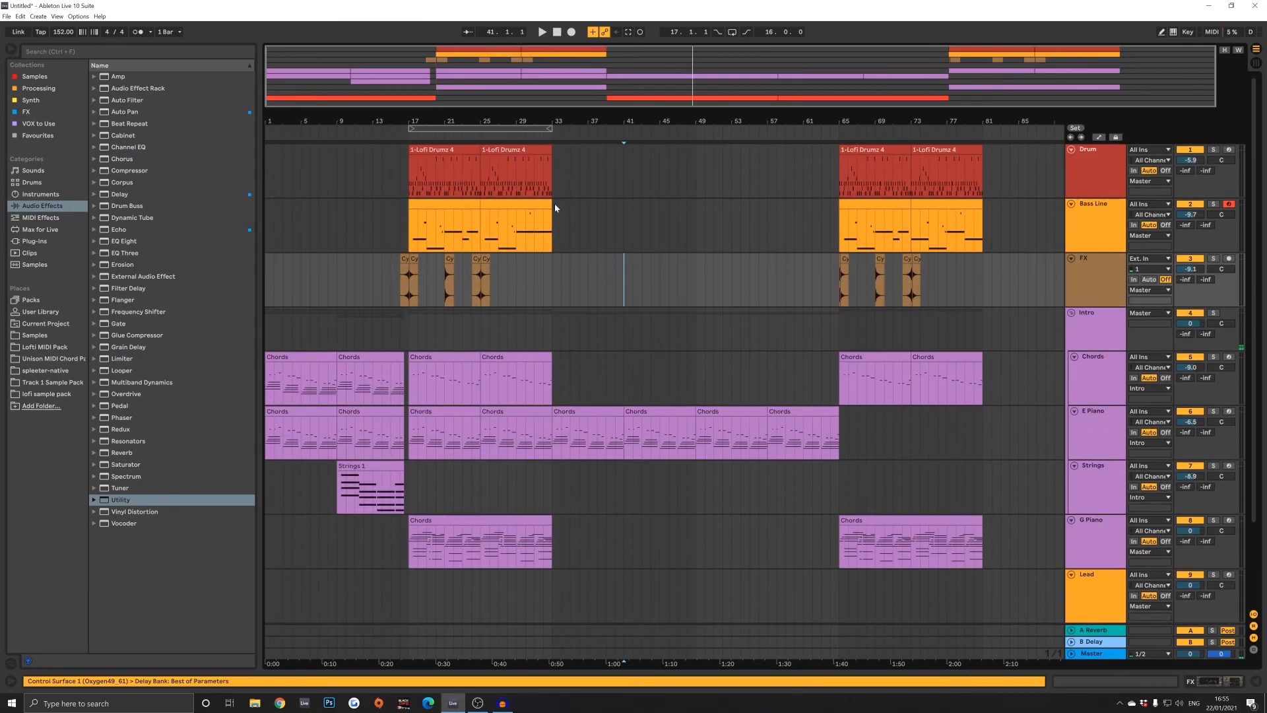
{"action": "left_click", "coordinate": [440, 203]}
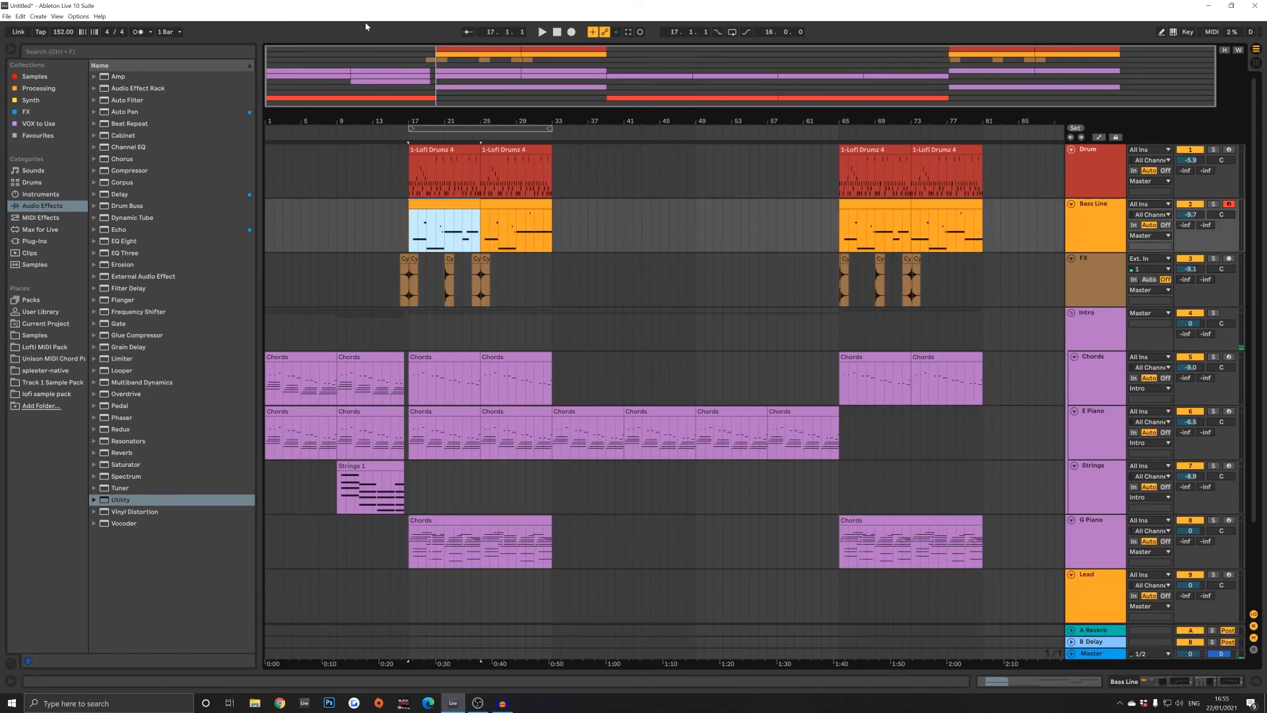
{"action": "left_click", "coordinate": [450, 149]}
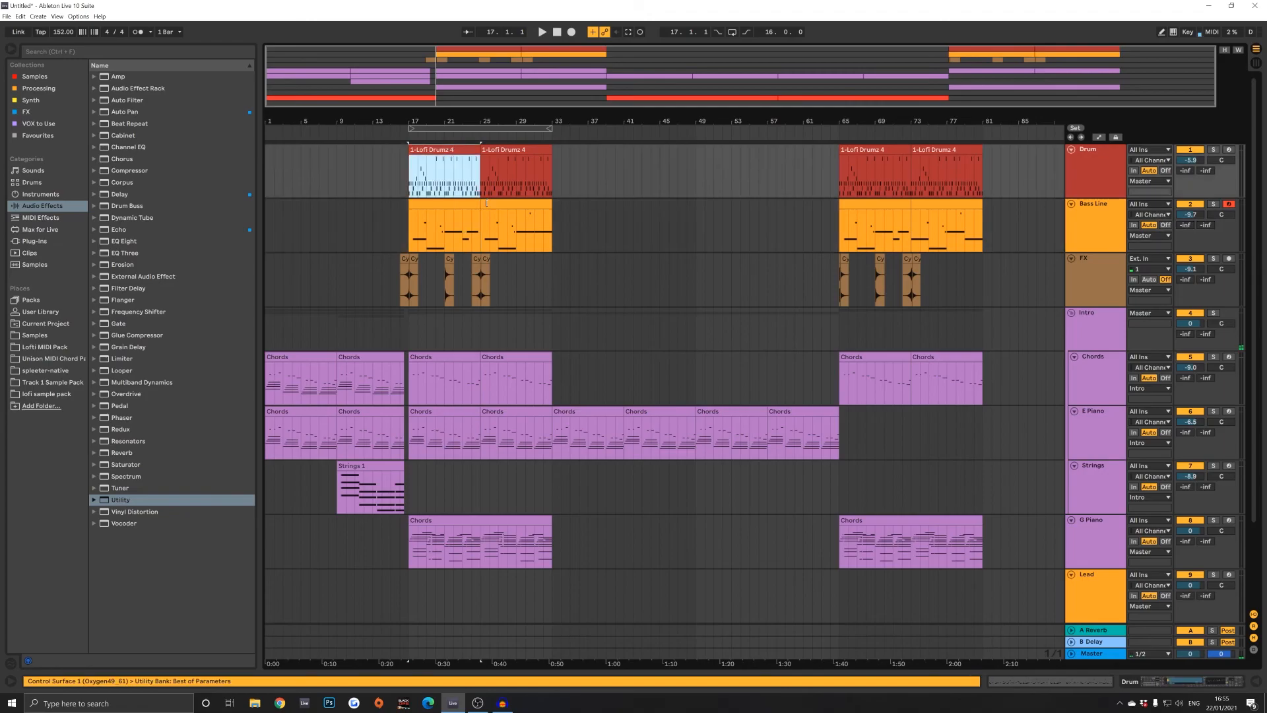
{"action": "mouse_move", "coordinate": [569, 98]}
{"action": "left_mouse_down"}
{"action": "mouse_move", "coordinate": [569, 125]}
{"action": "mouse_move", "coordinate": [569, 97]}
{"action": "left_mouse_up"}
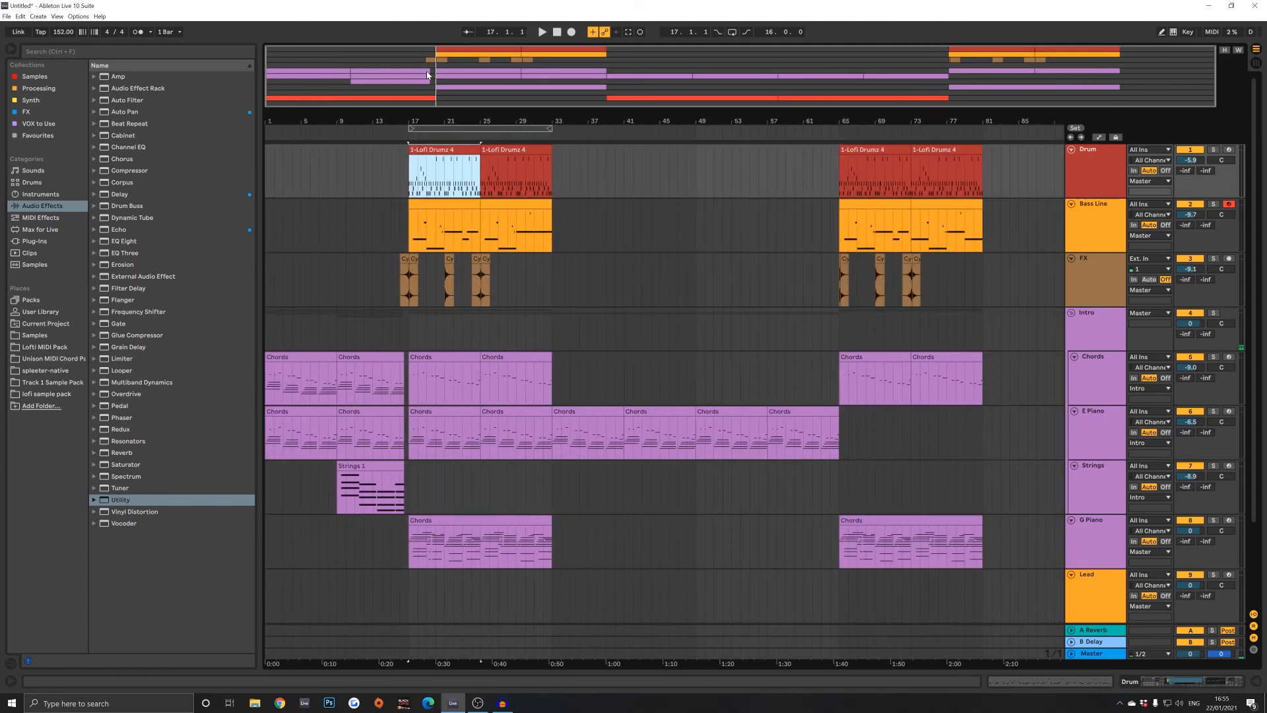
Step: Save the Live Set in the Current Projects folder as "lofi beat idea youtube monney"
{"action": "key", "text": "ctrl+s"}
{"action": "left_click_drag", "start_coordinate": [270, 27], "coordinate": [397, 91]}
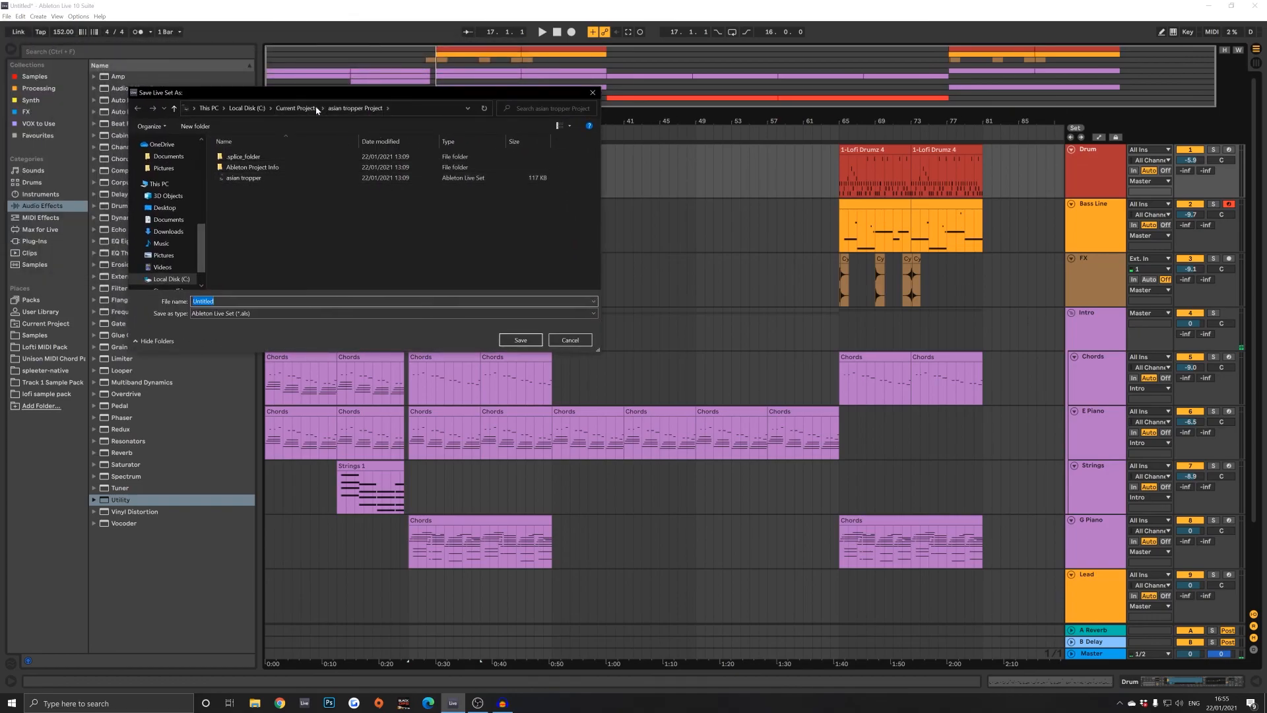
{"action": "left_click", "coordinate": [296, 108]}
{"action": "scroll", "coordinate": [297, 217], "scroll_direction": "down", "scroll_amount": 5}
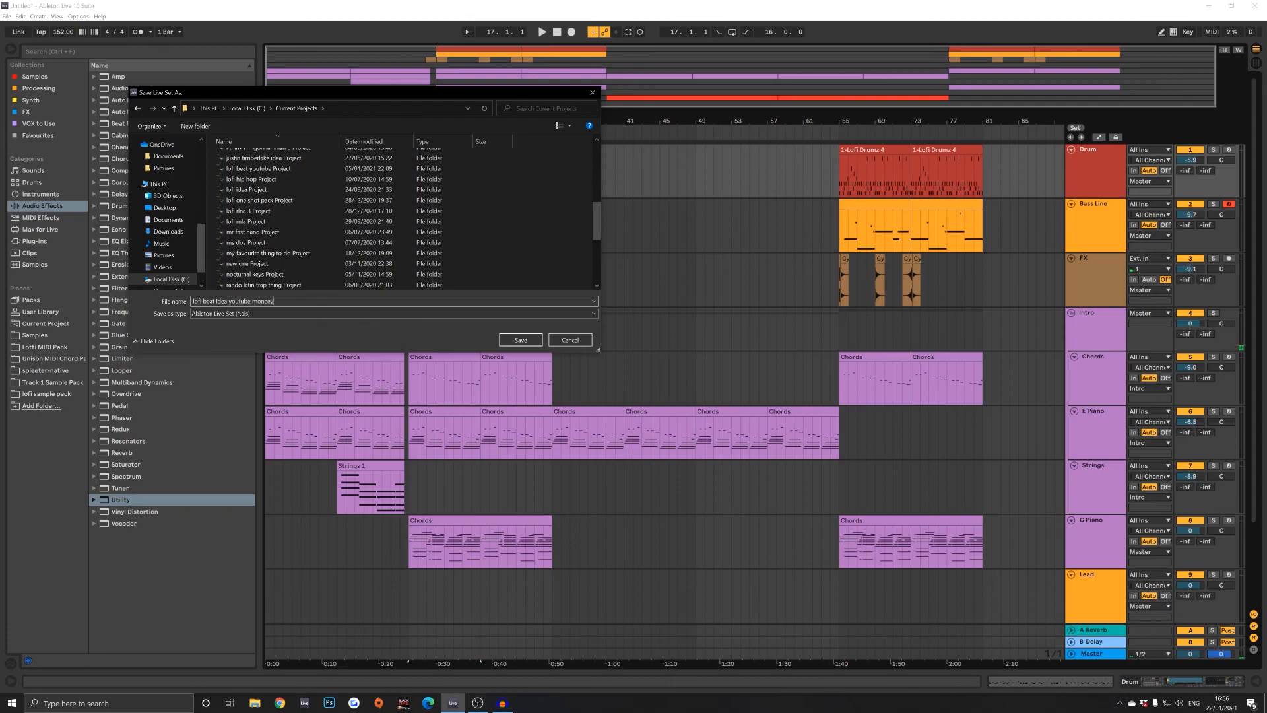
{"action": "key", "text": "Return"}
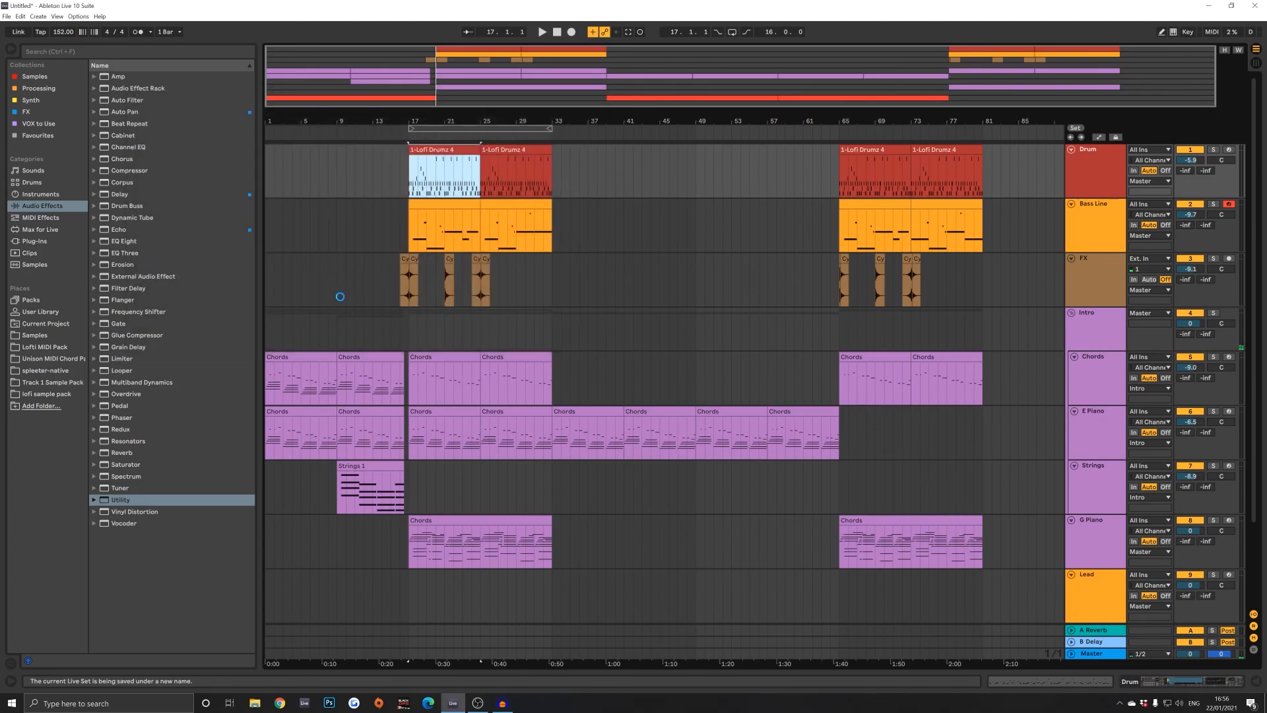